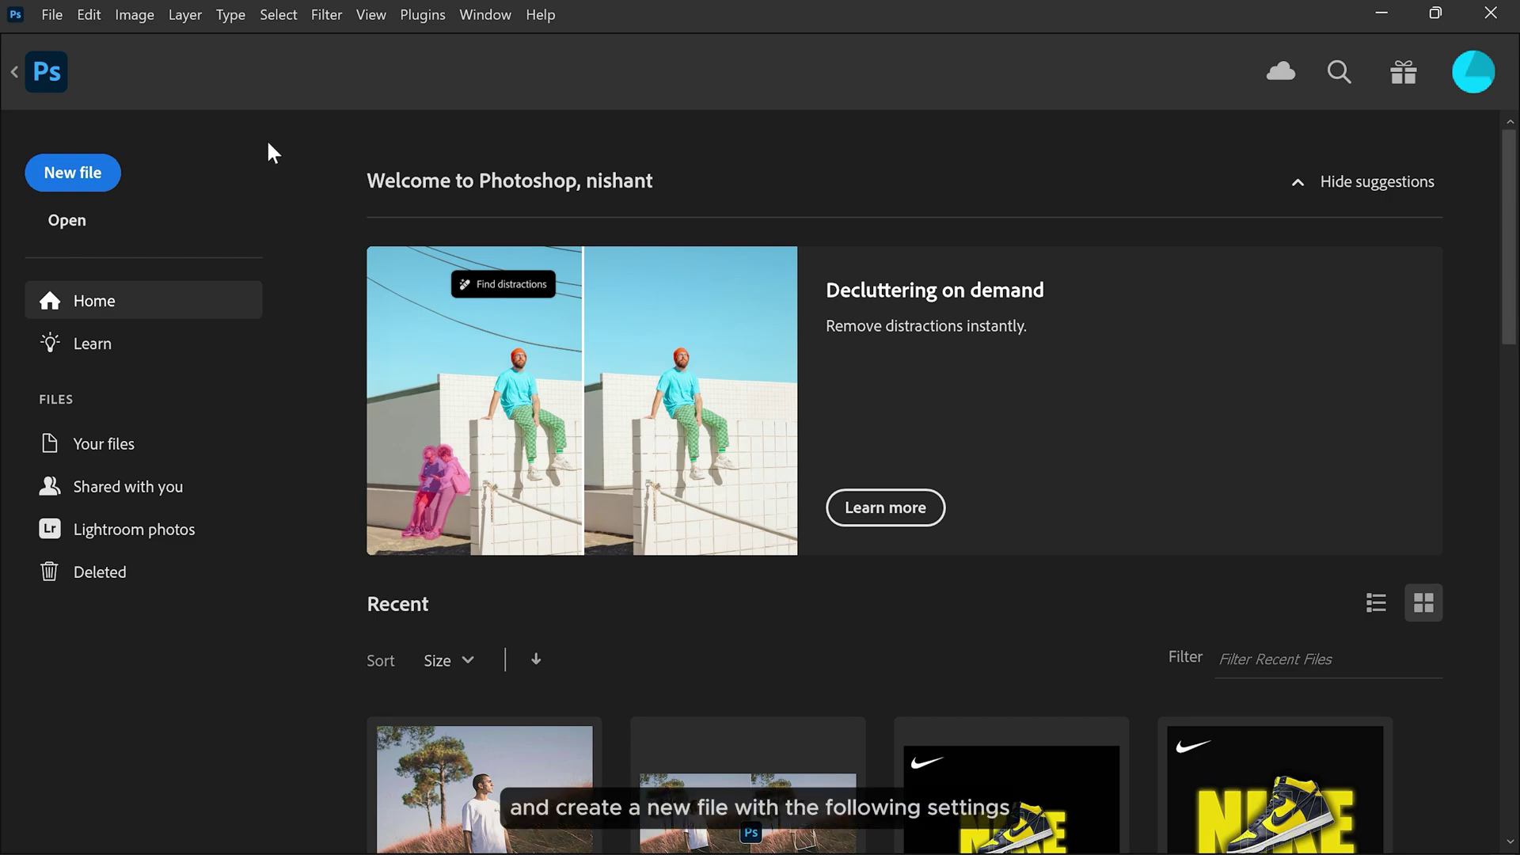
Step: Create a new blank document from the Custom 3000 × 3000 px, 300 ppi preset
{"action": "left_click", "coordinate": [83, 176]}
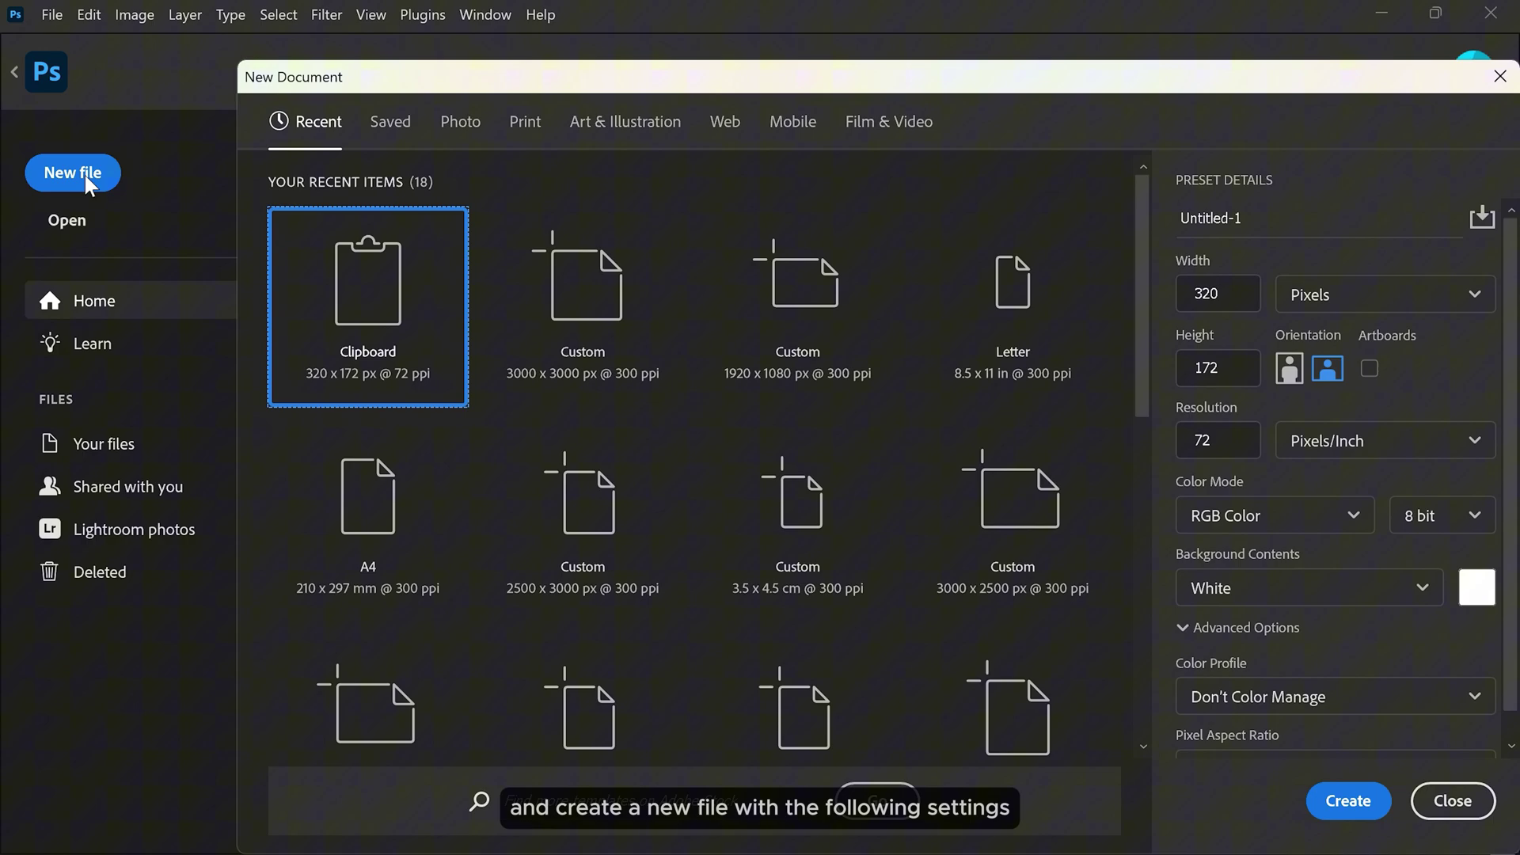
{"action": "left_click", "coordinate": [569, 313]}
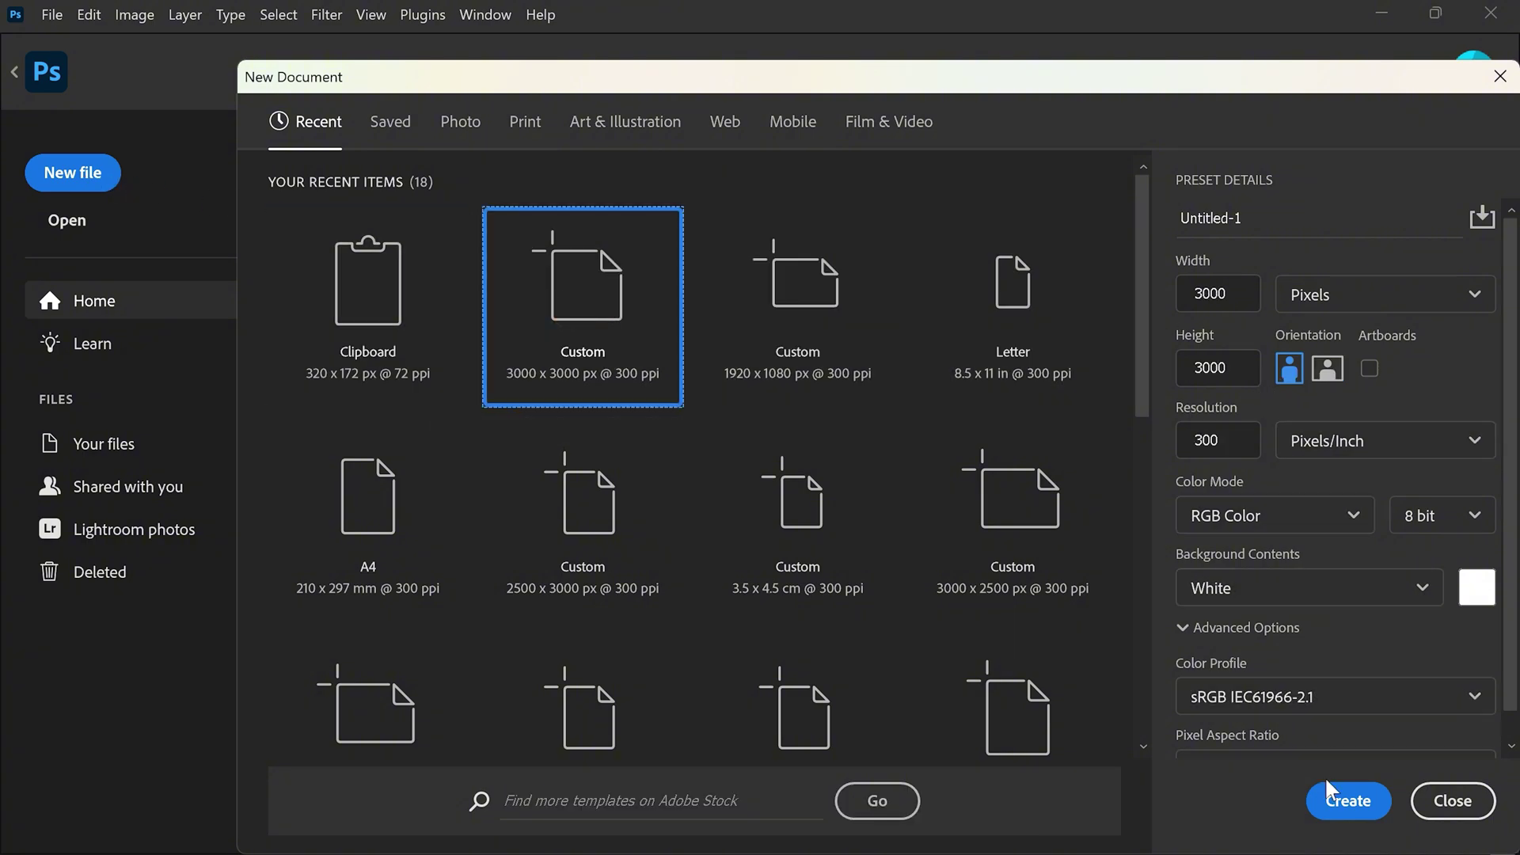
{"action": "left_click", "coordinate": [1334, 804]}
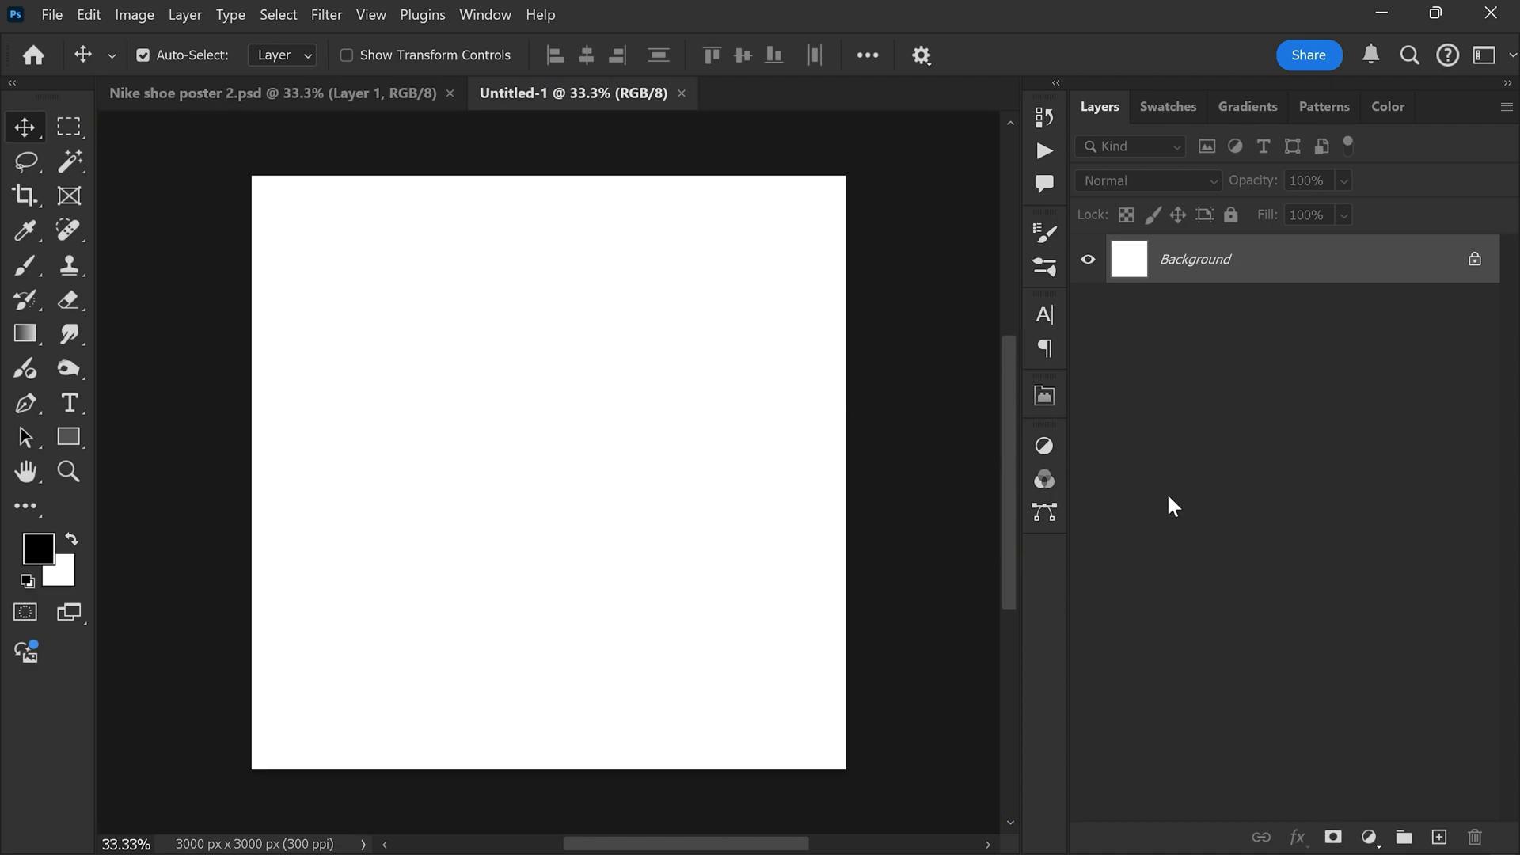
Step: Add a Solid Color fill layer in near-black #0a0a0a over the canvas
{"action": "left_click", "coordinate": [1372, 841]}
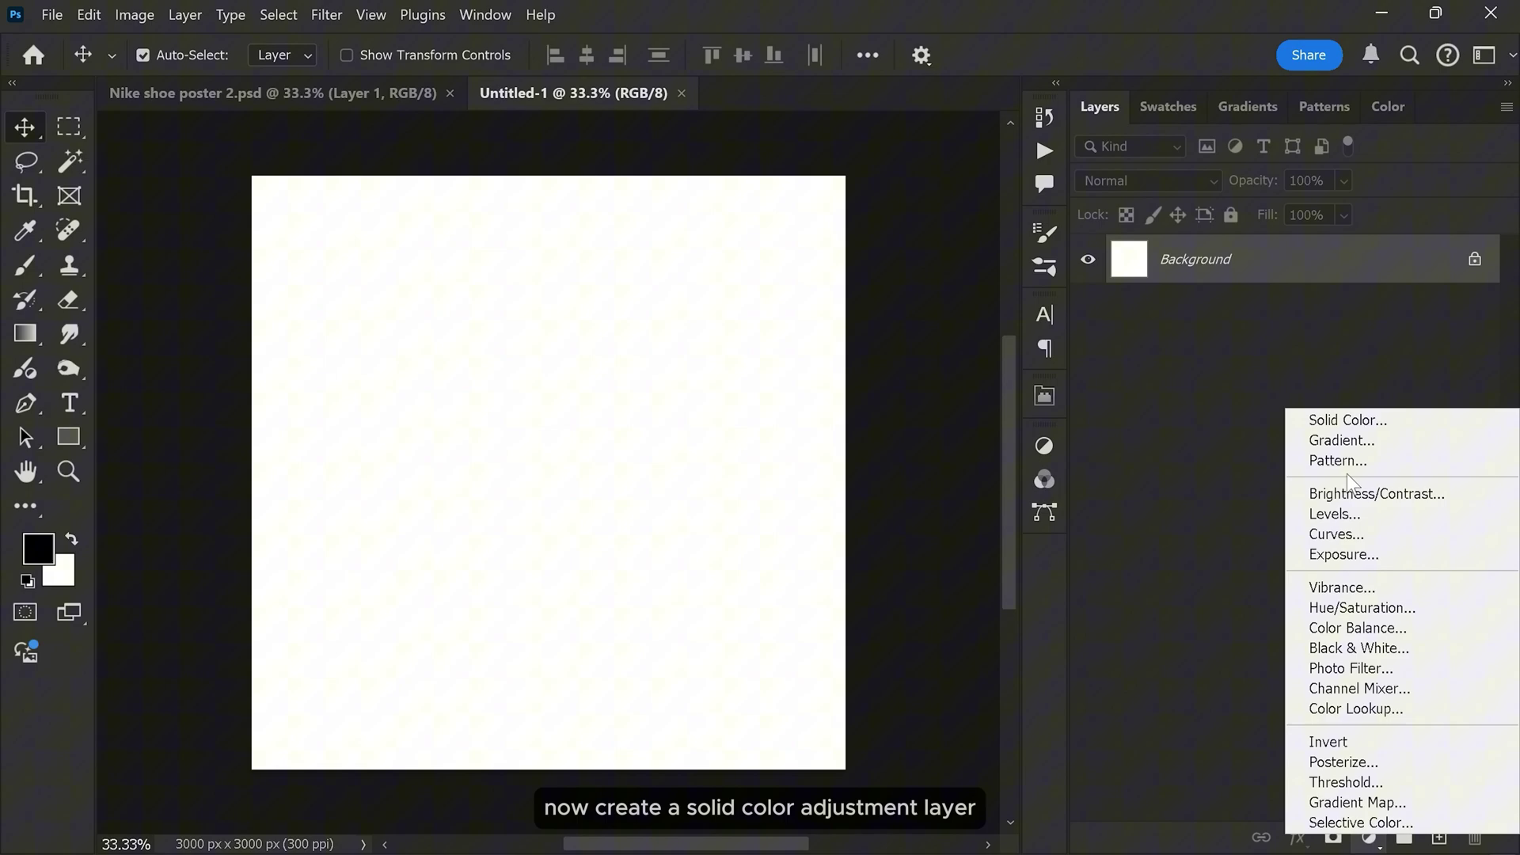
{"action": "left_click", "coordinate": [1342, 417]}
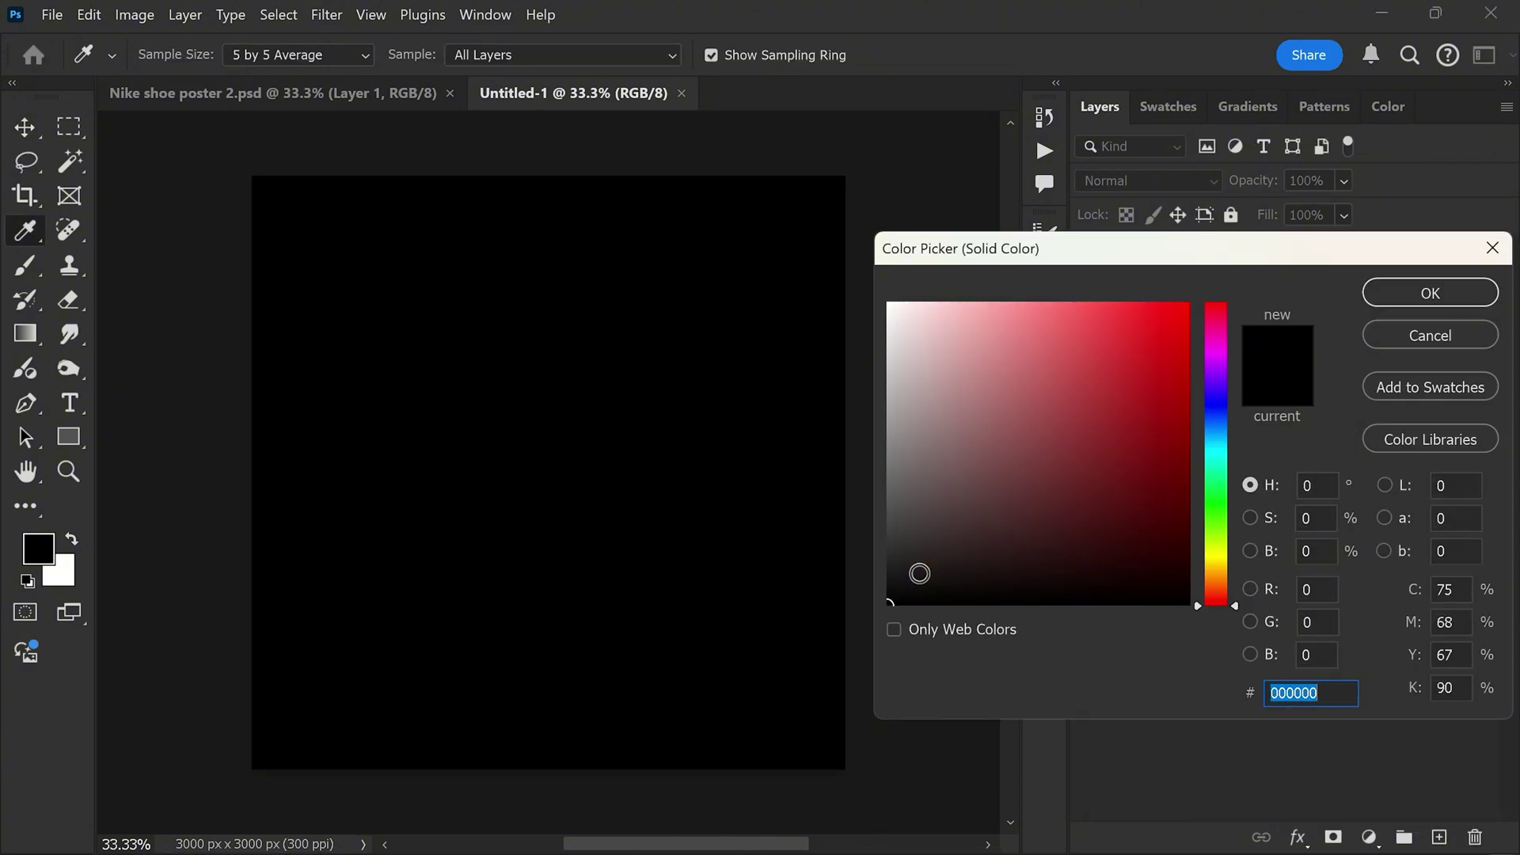
{"action": "left_click", "coordinate": [884, 594]}
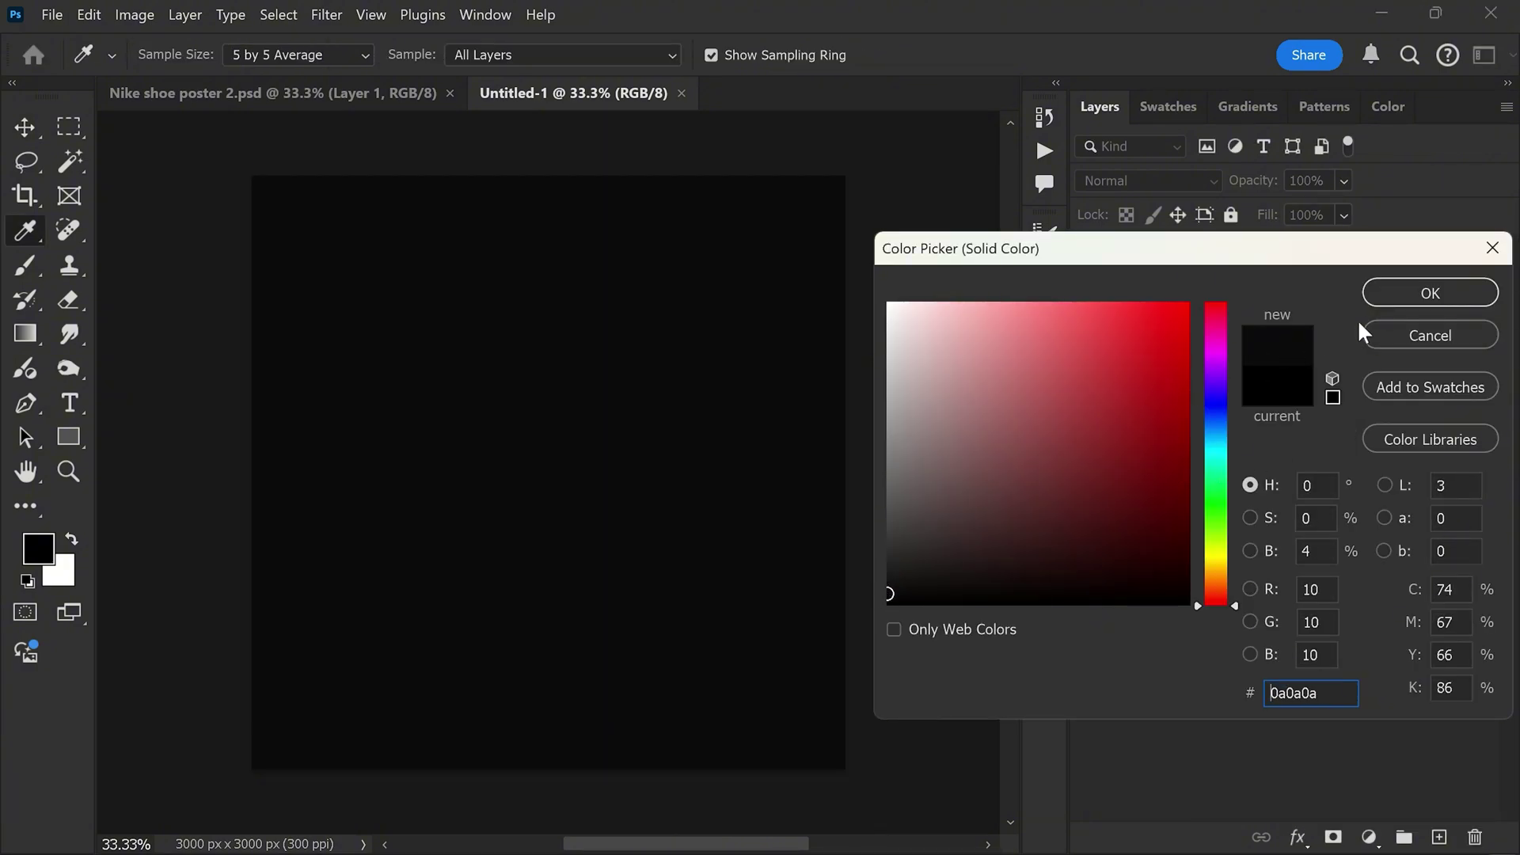
{"action": "left_click", "coordinate": [1411, 299]}
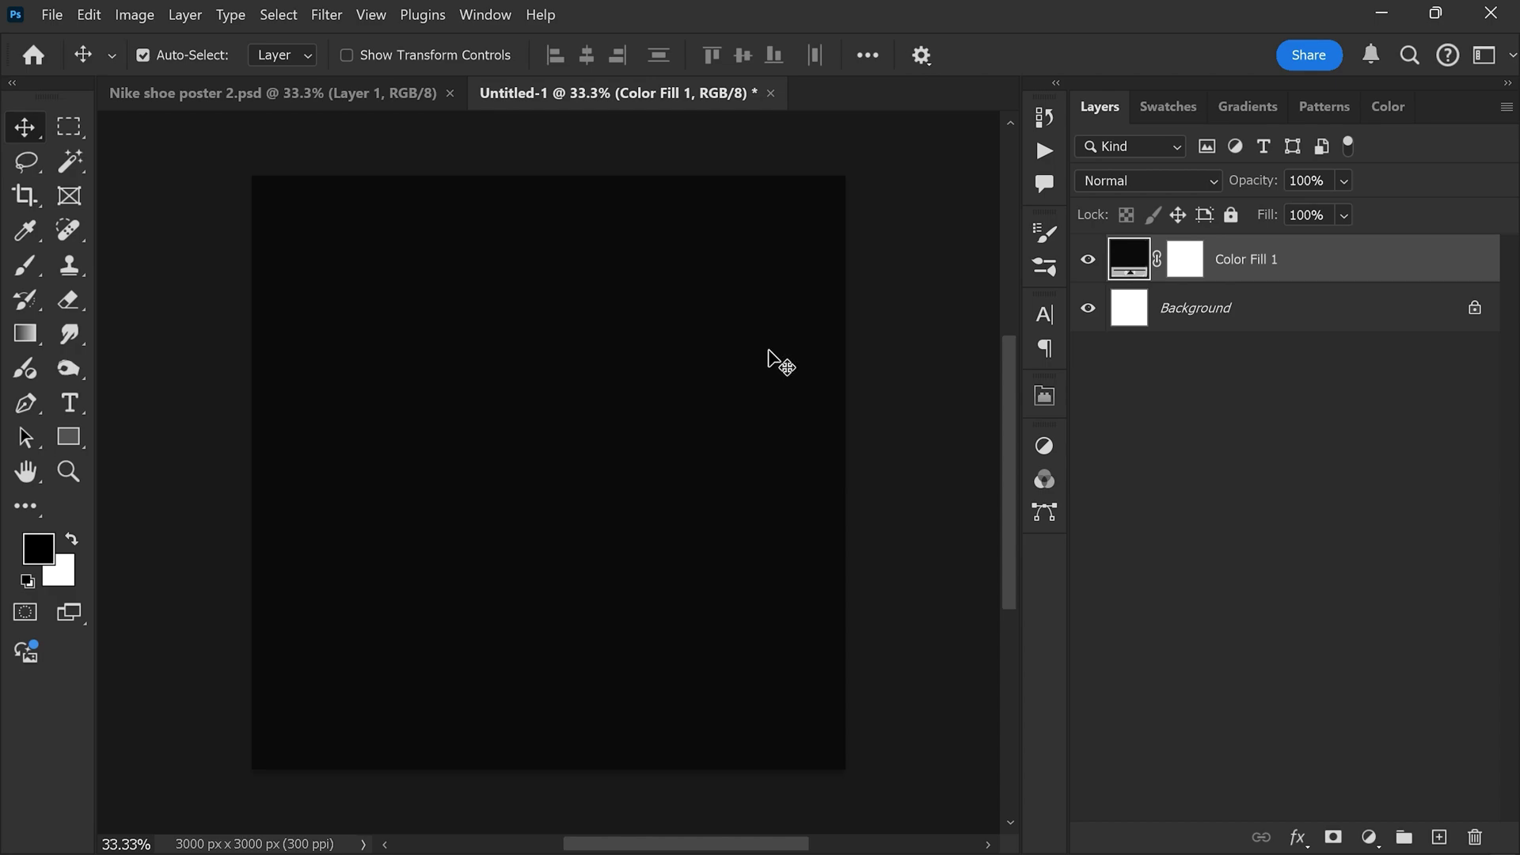
Step: Switch to the Horizontal Type tool with the Impact font
{"action": "left_click", "coordinate": [78, 392]}
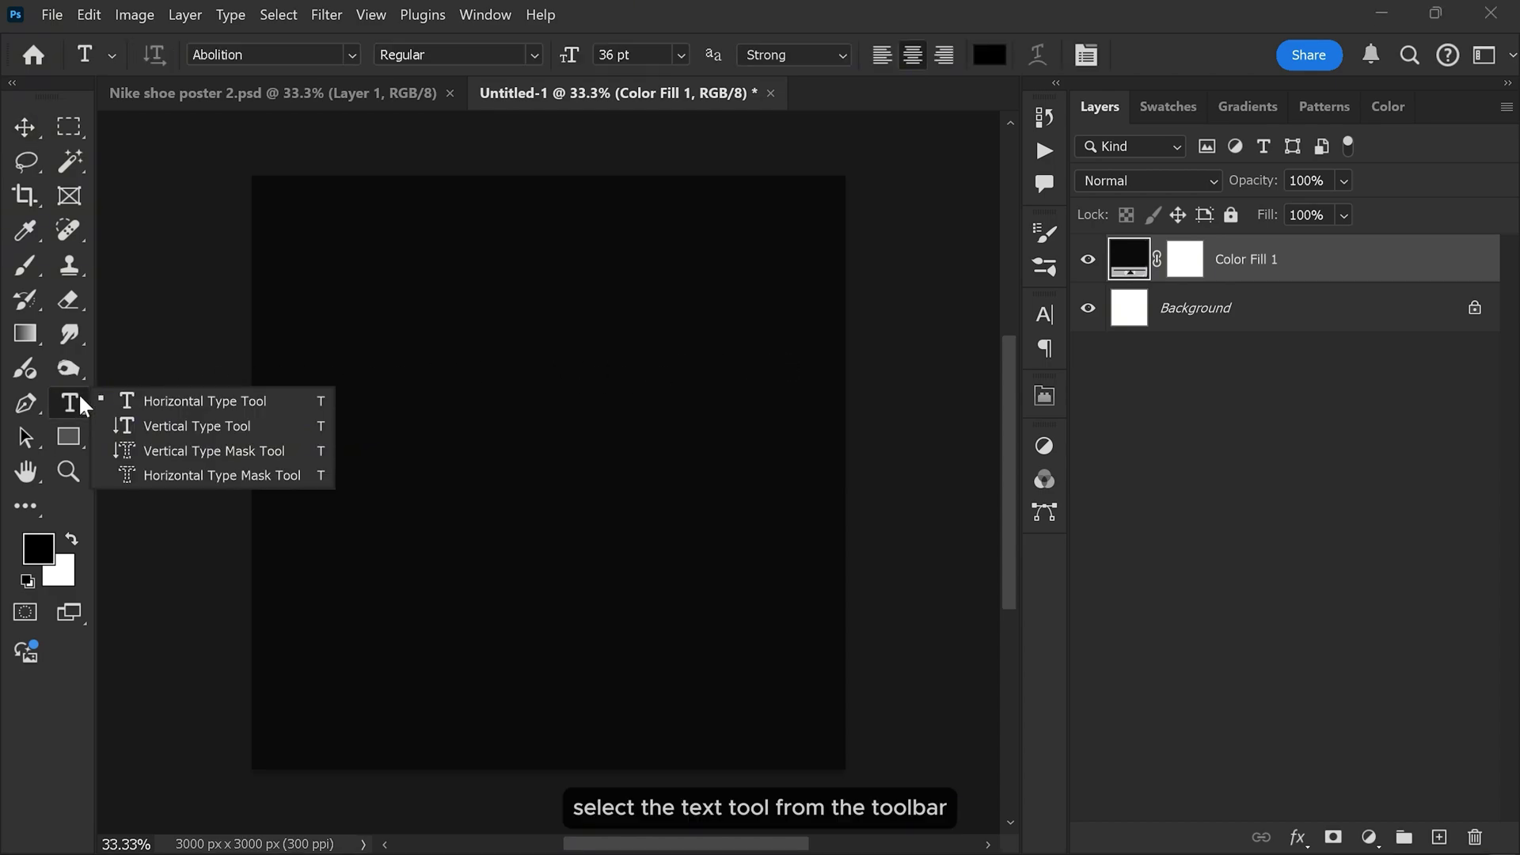
{"action": "left_click", "coordinate": [141, 397]}
{"action": "left_click", "coordinate": [237, 54]}
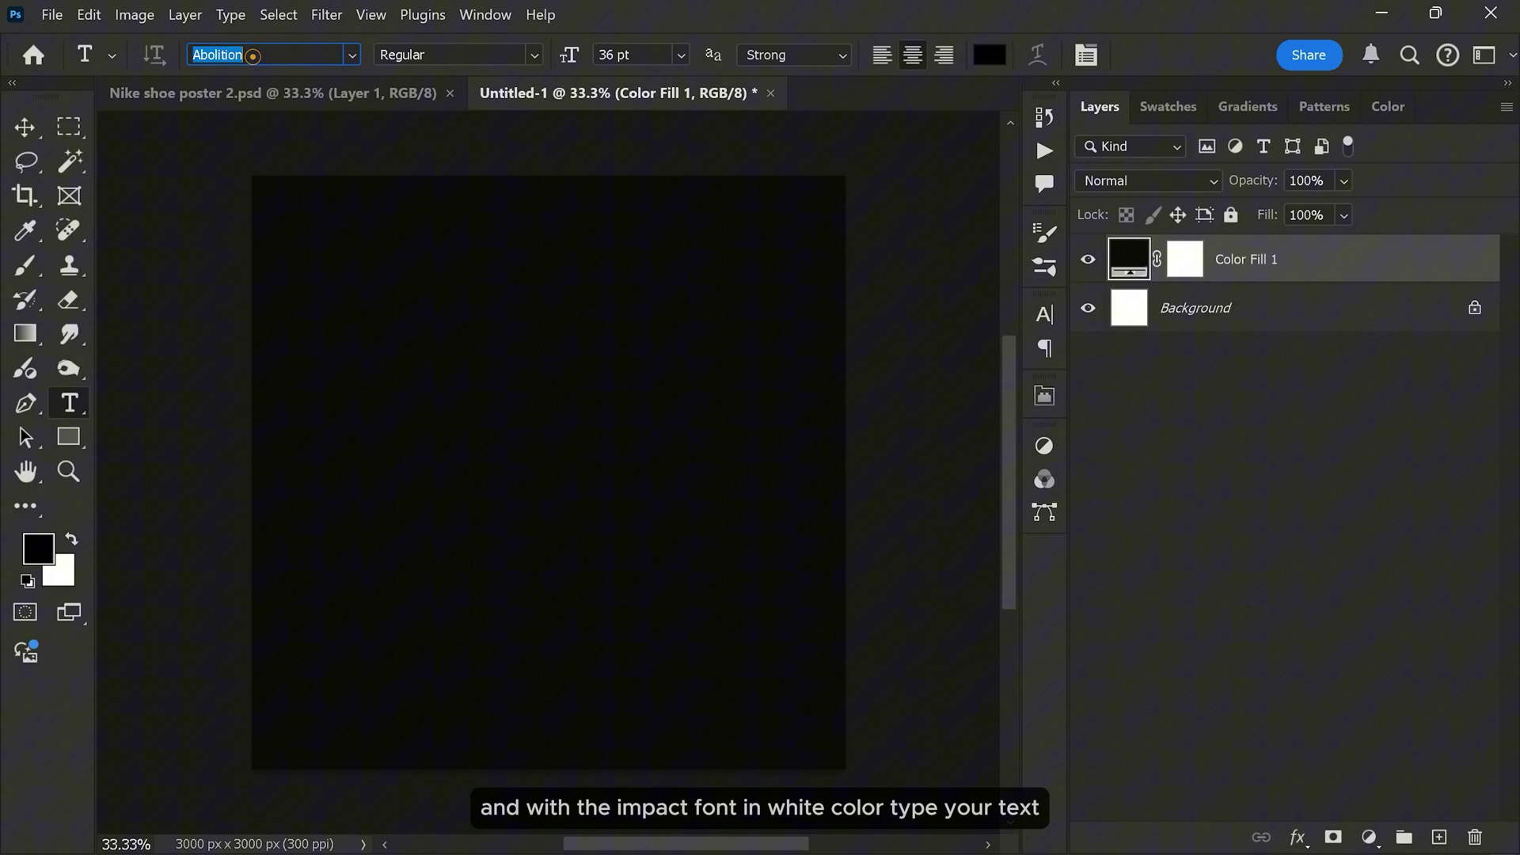
{"action": "type", "text": "impac"}
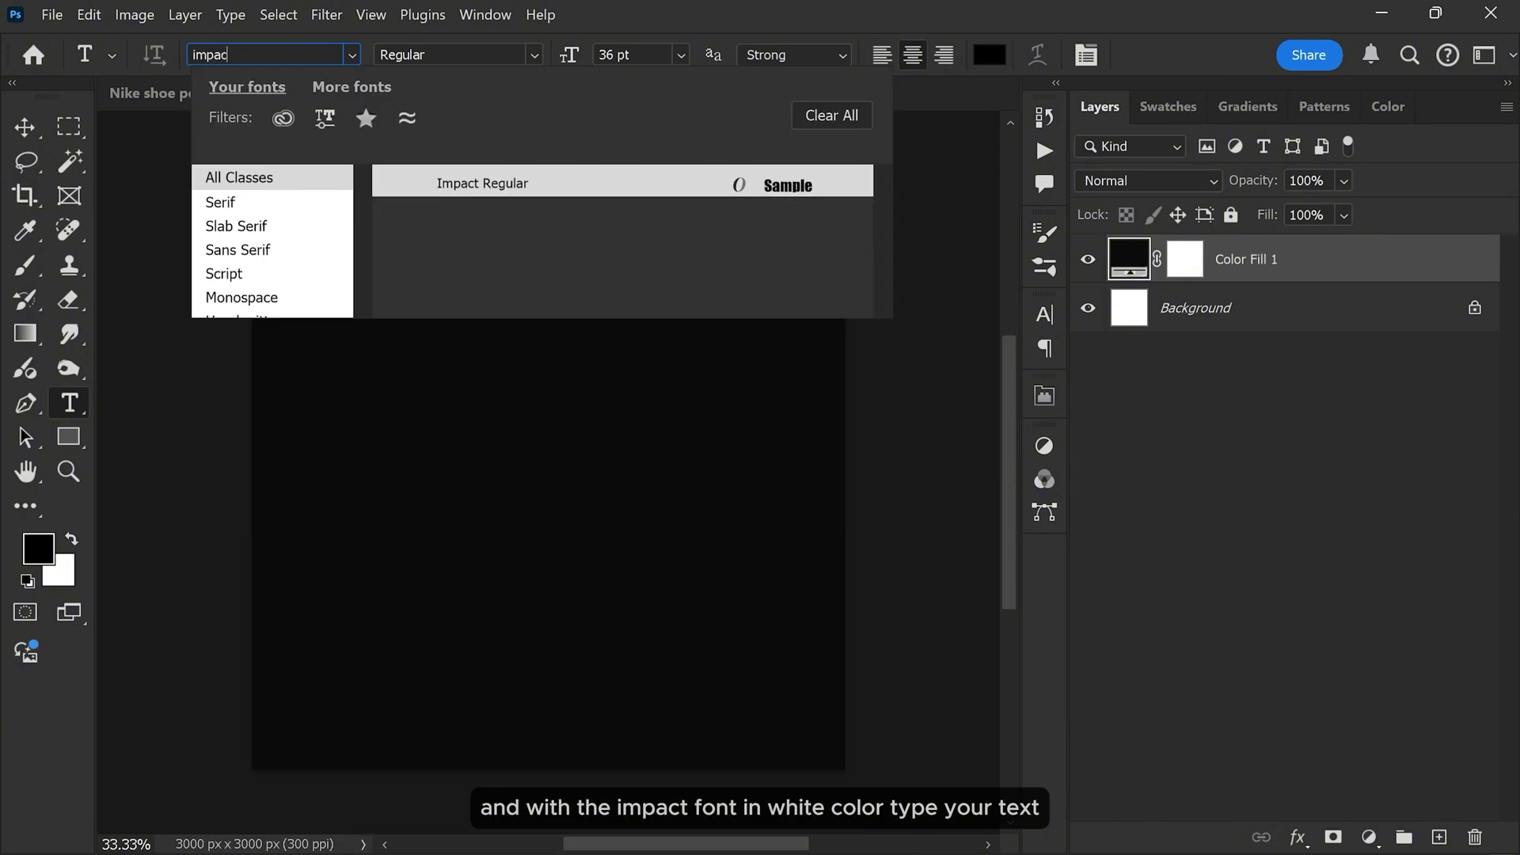
{"action": "left_click", "coordinate": [460, 183]}
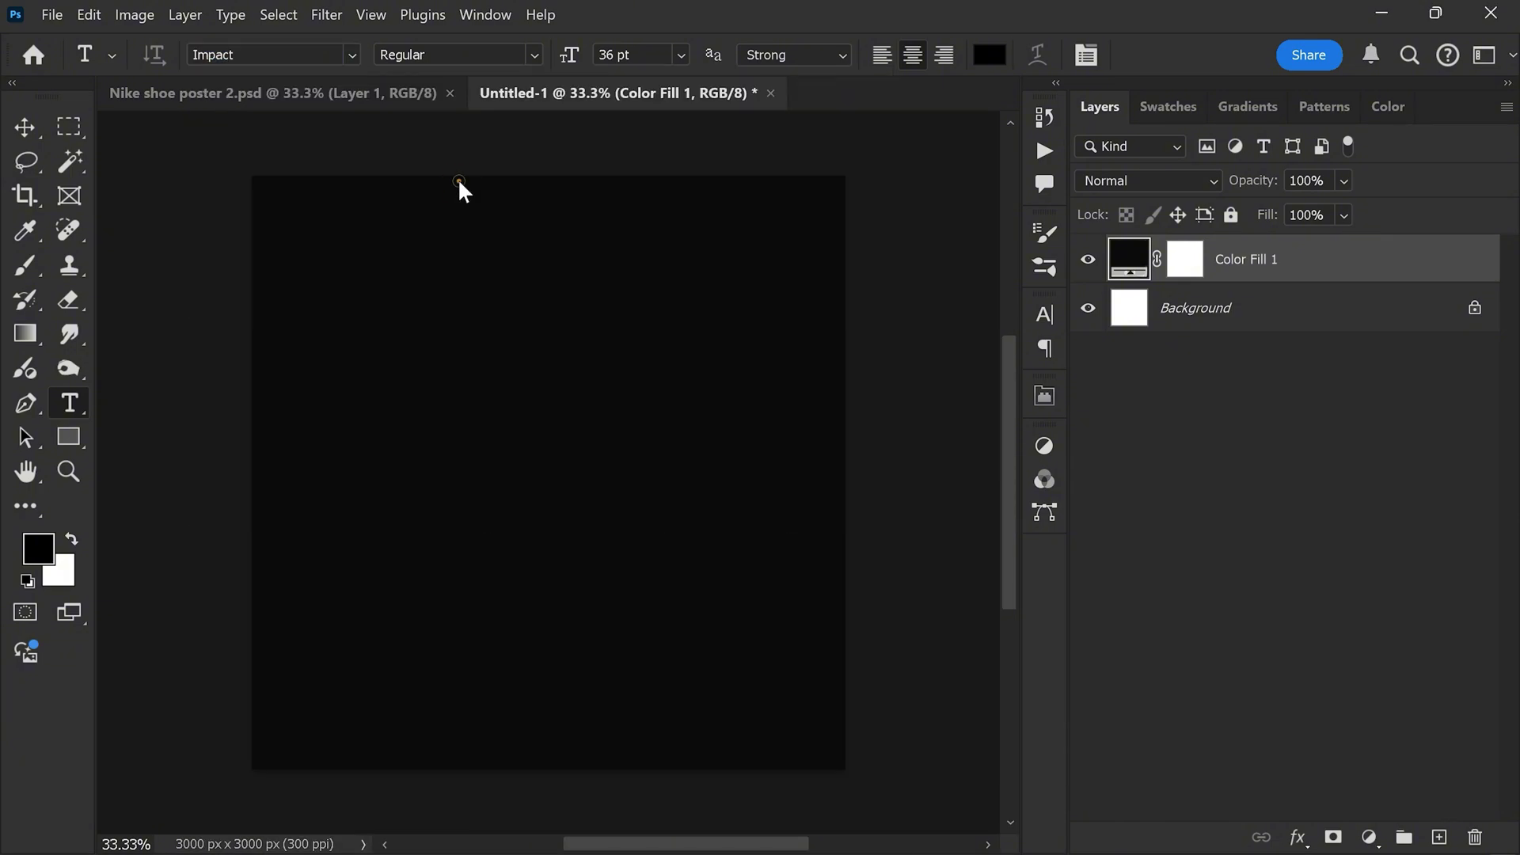
Step: Set the text colour to white and type NIKE on the canvas
{"action": "left_click", "coordinate": [990, 55]}
{"action": "left_click_drag", "start_coordinate": [953, 299], "coordinate": [864, 265]}
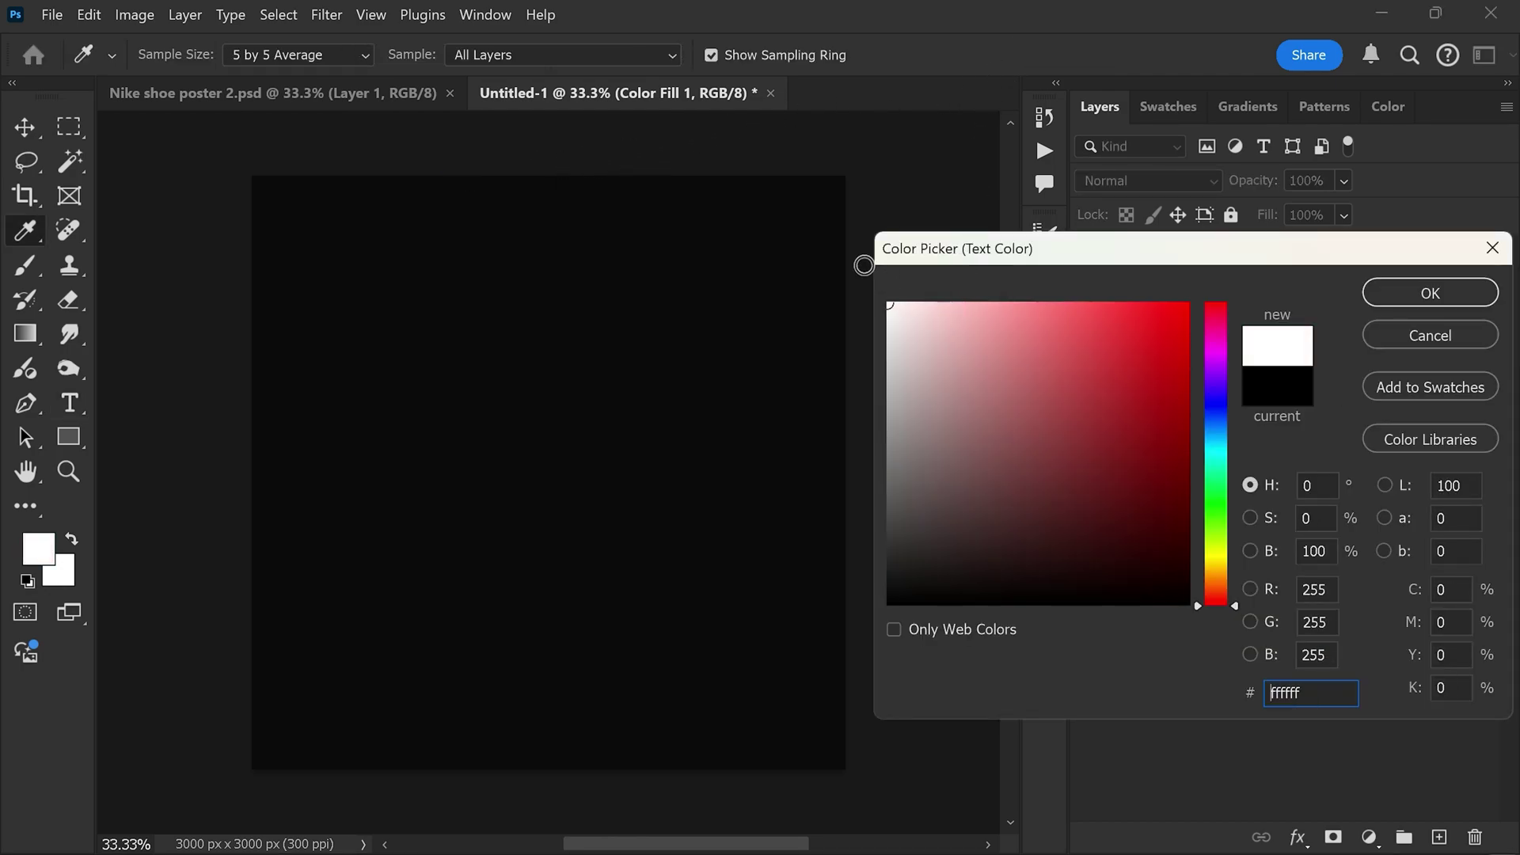
{"action": "left_click", "coordinate": [1395, 295]}
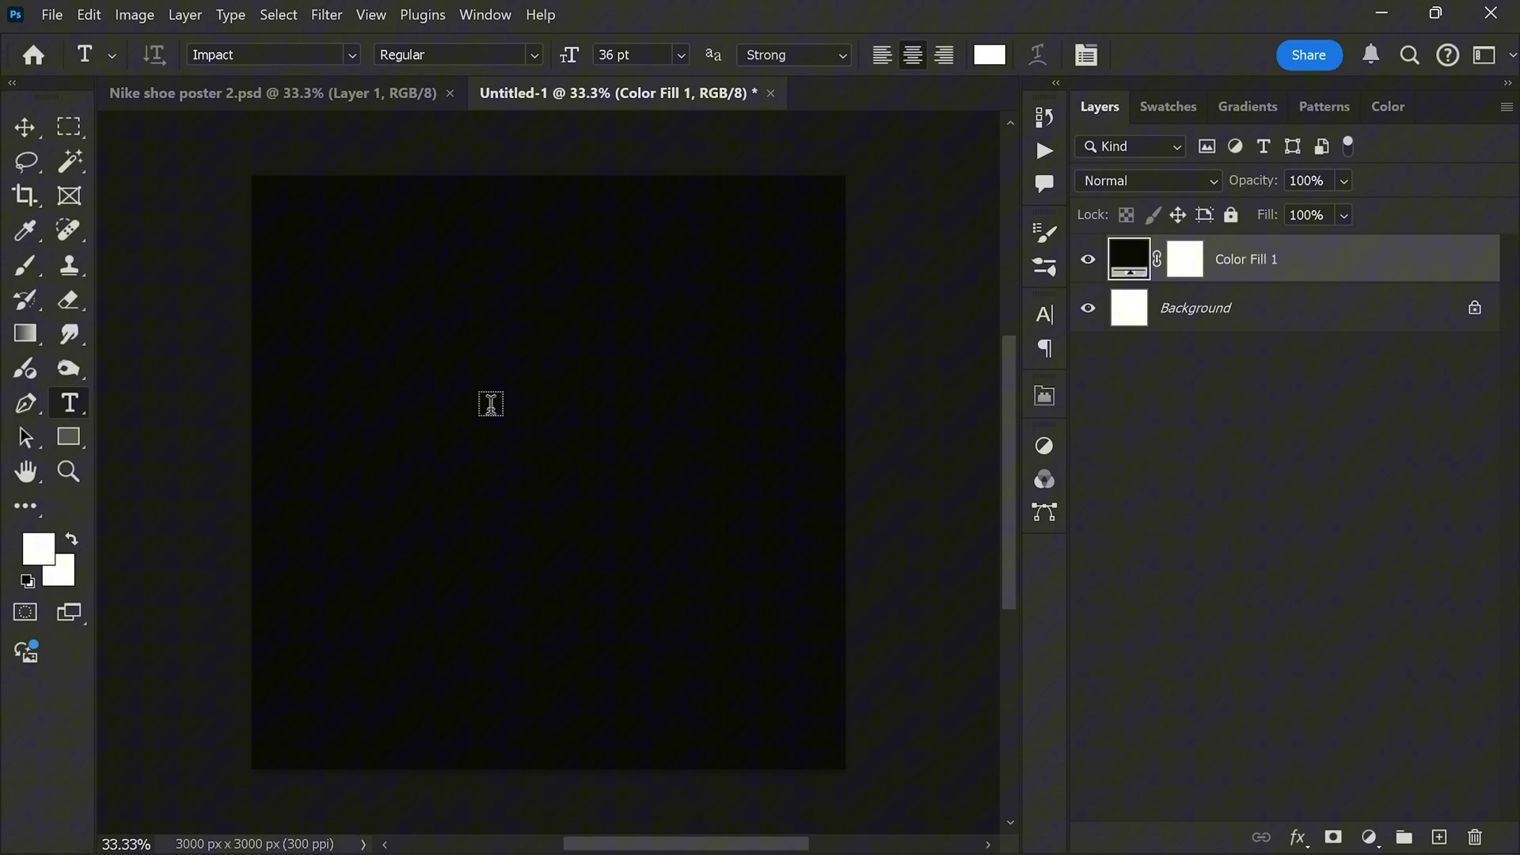
{"action": "left_click", "coordinate": [507, 420]}
{"action": "type", "text": "N"}
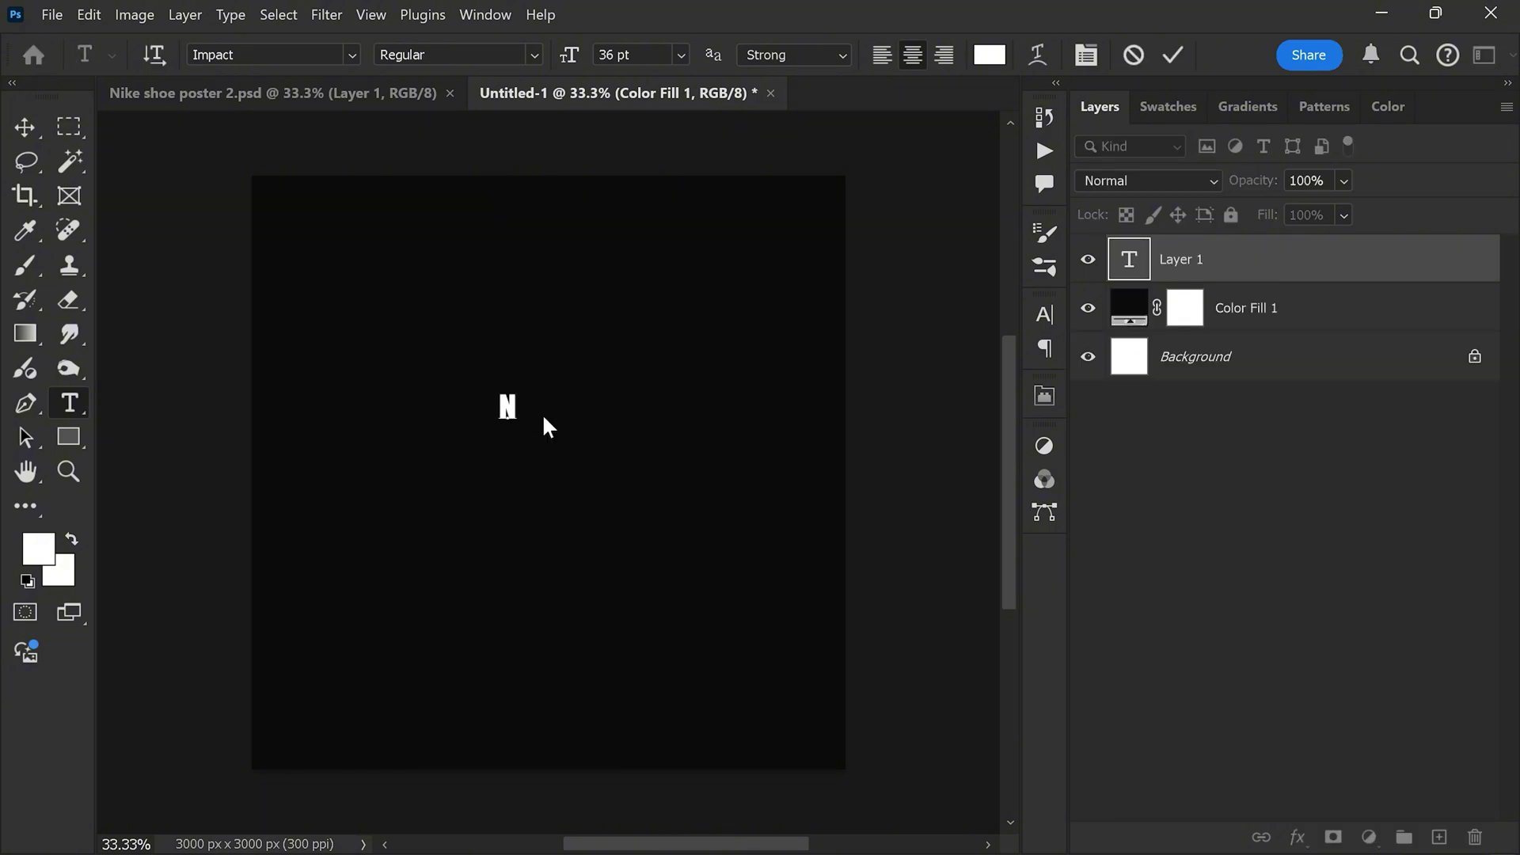
{"action": "type", "text": "IKE"}
Step: Scale the NIKE text up to about 635% and centre it horizontally
{"action": "left_click", "coordinate": [1173, 55]}
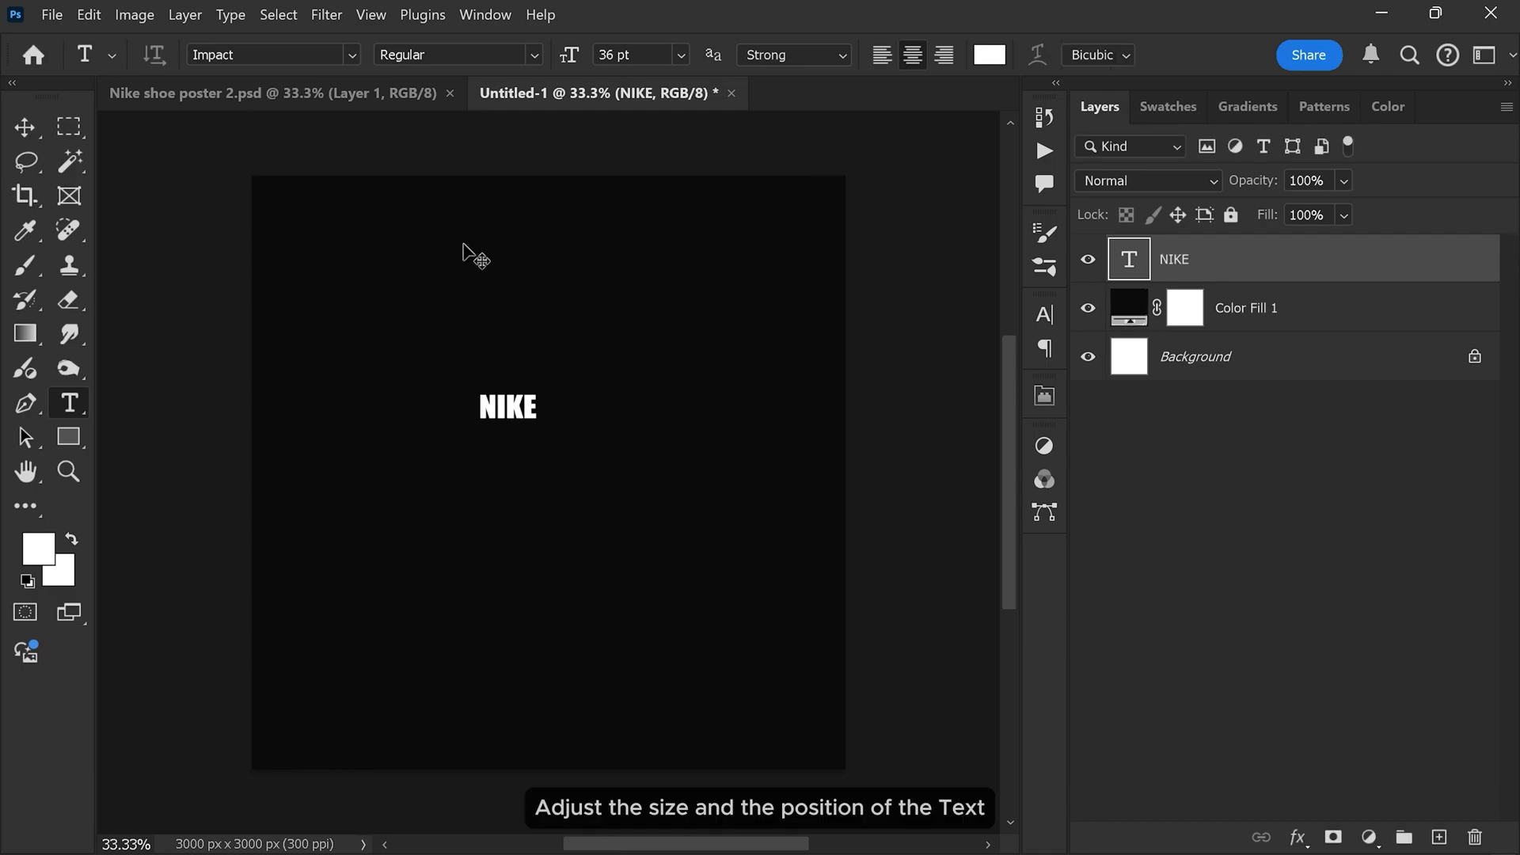
{"action": "key", "text": "ctrl+t"}
{"action": "left_click_drag", "start_coordinate": [541, 407], "coordinate": [686, 408]}
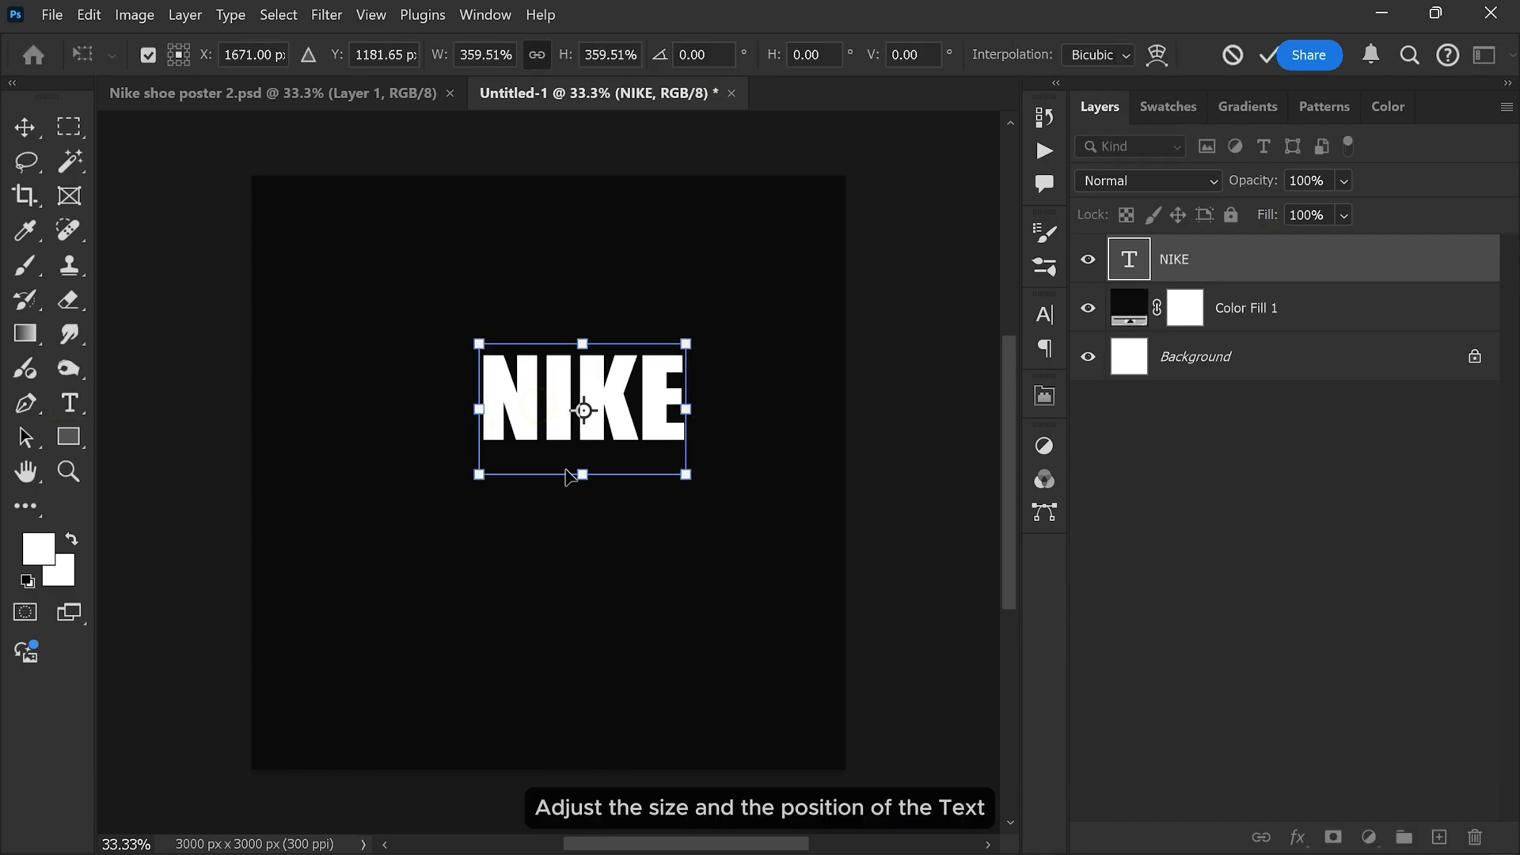
{"action": "left_click_drag", "start_coordinate": [584, 482], "coordinate": [586, 590]}
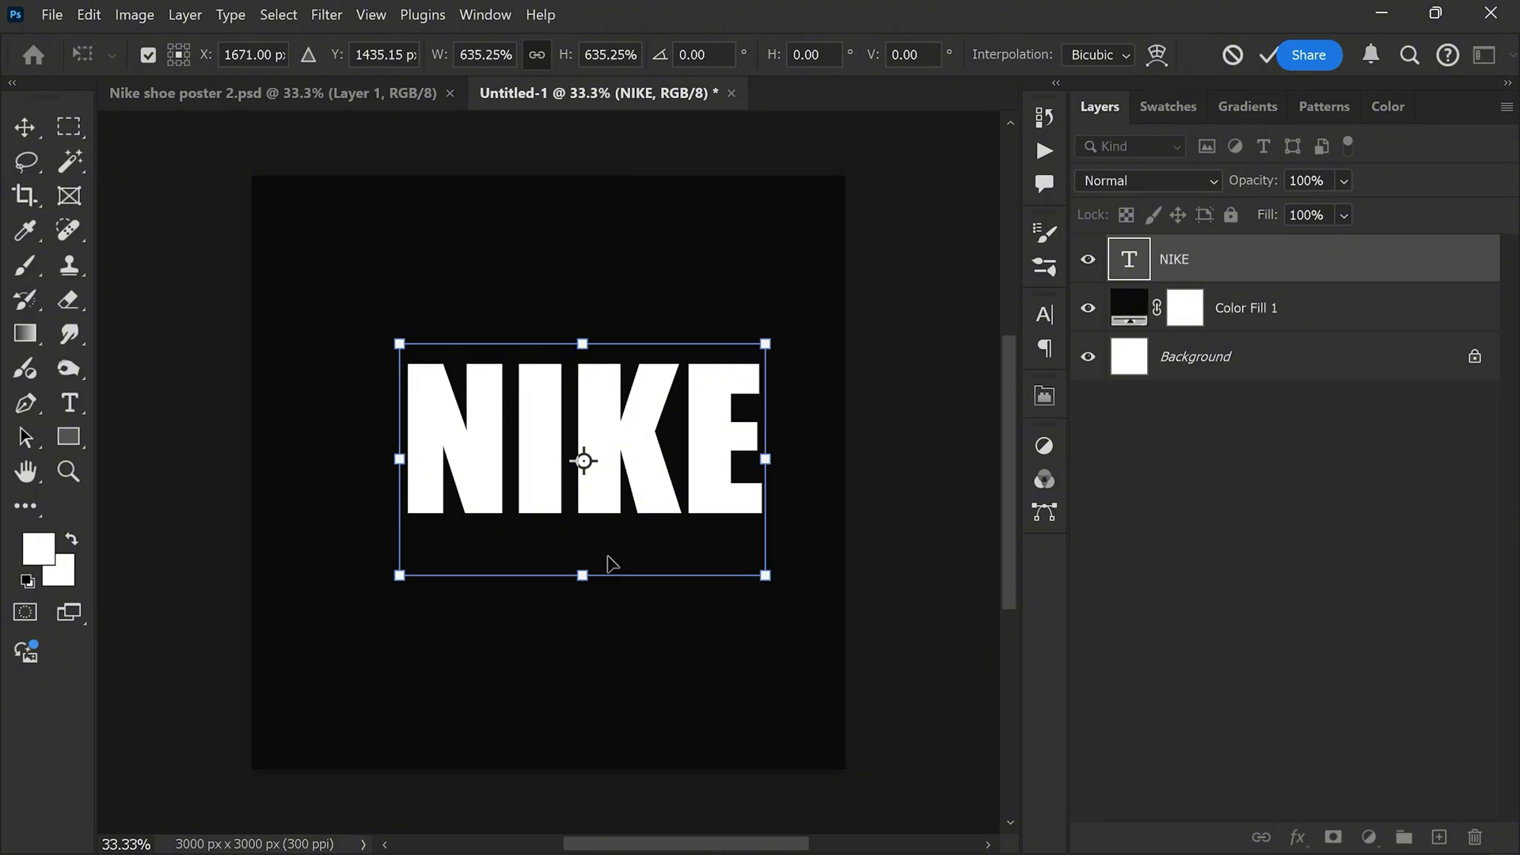
{"action": "left_click_drag", "start_coordinate": [639, 512], "coordinate": [611, 510]}
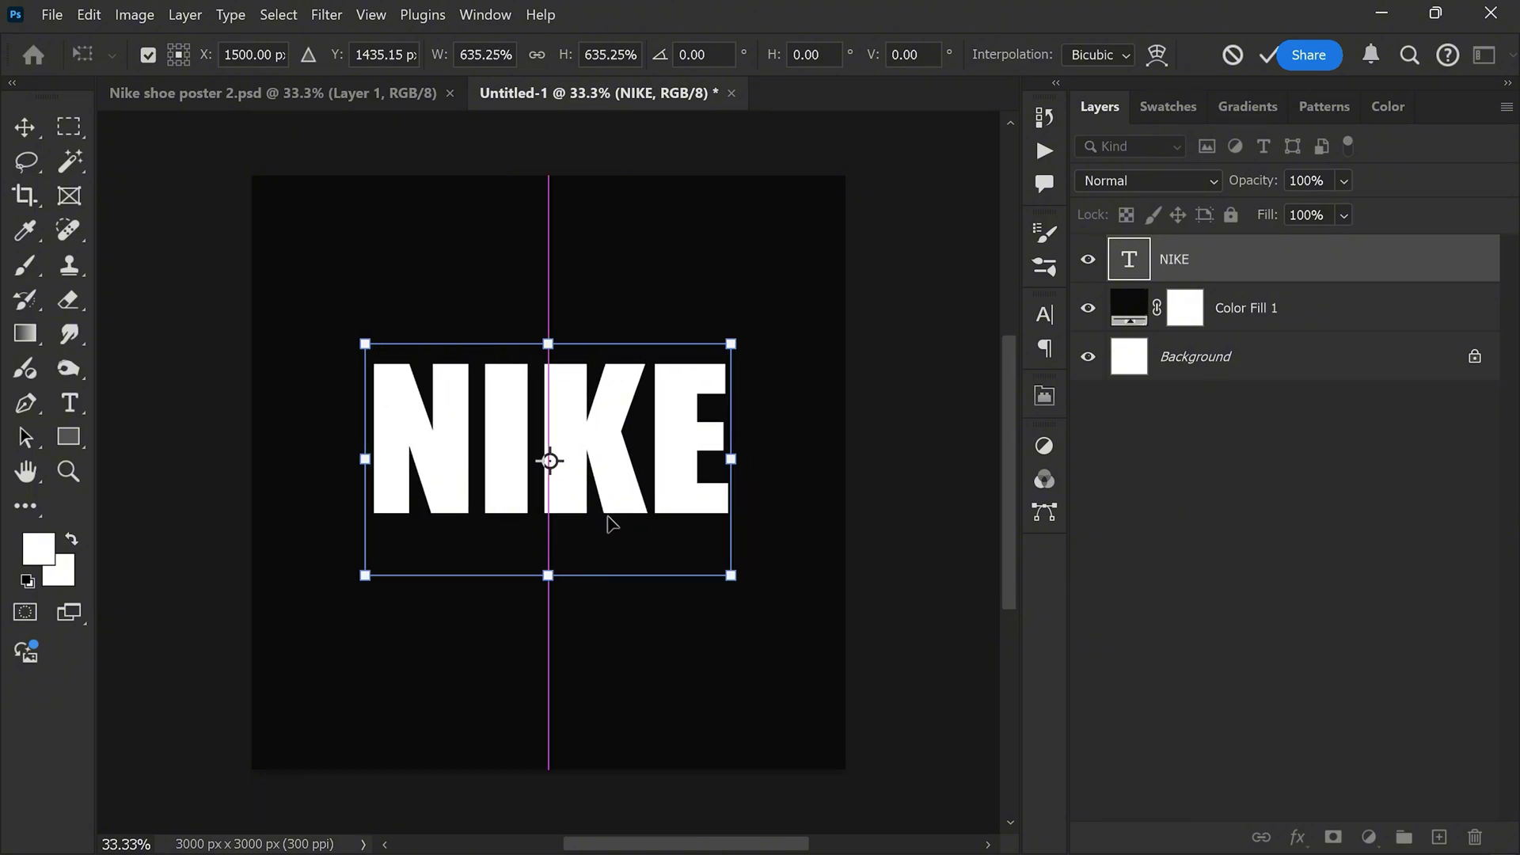
{"action": "left_click_drag", "start_coordinate": [604, 426], "coordinate": [602, 430]}
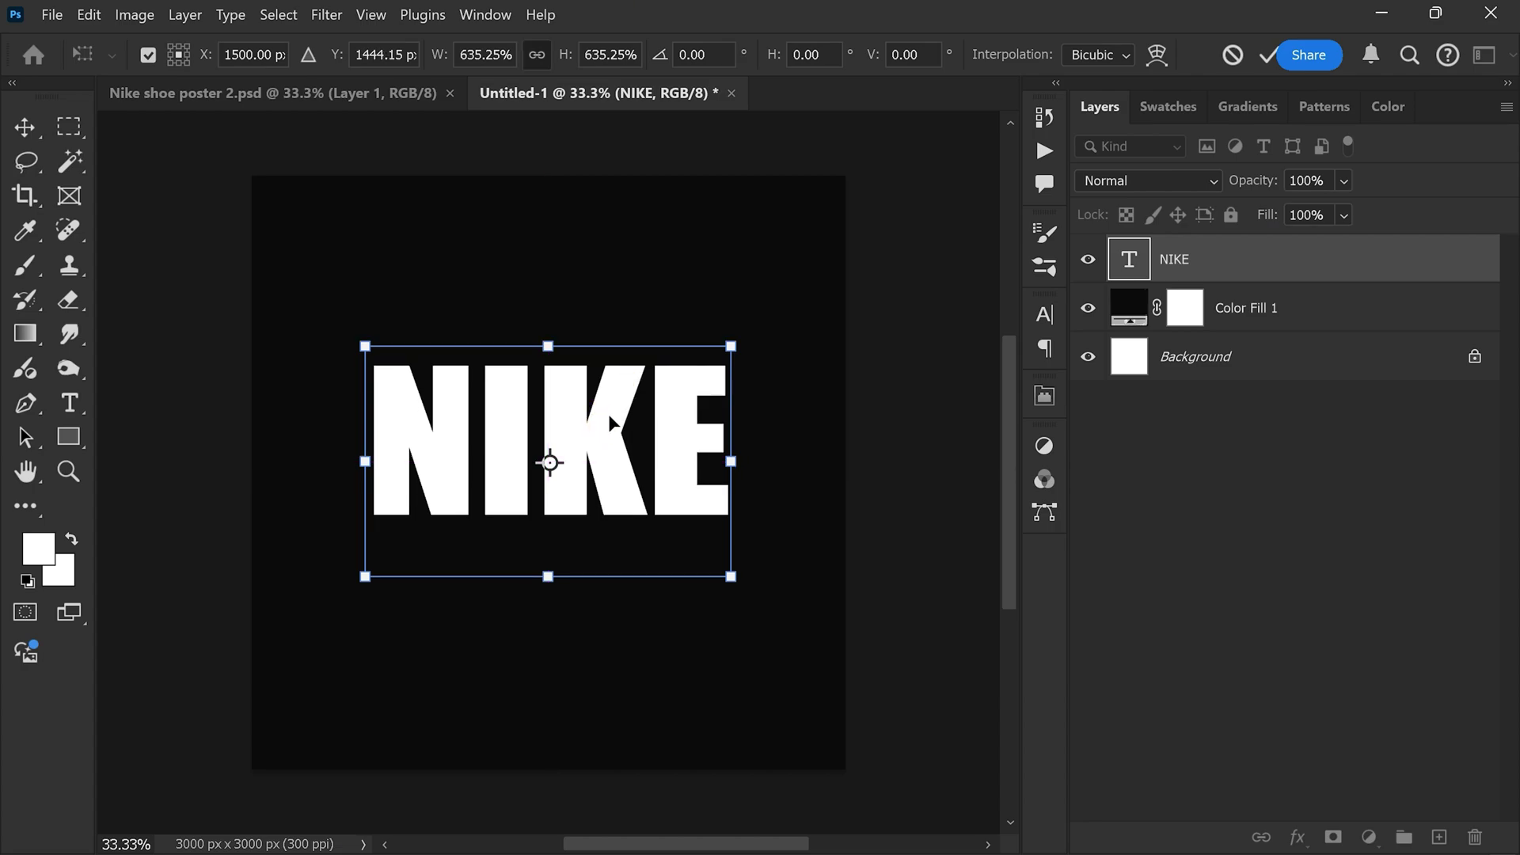
{"action": "key", "text": "Return"}
{"action": "key", "text": "t"}
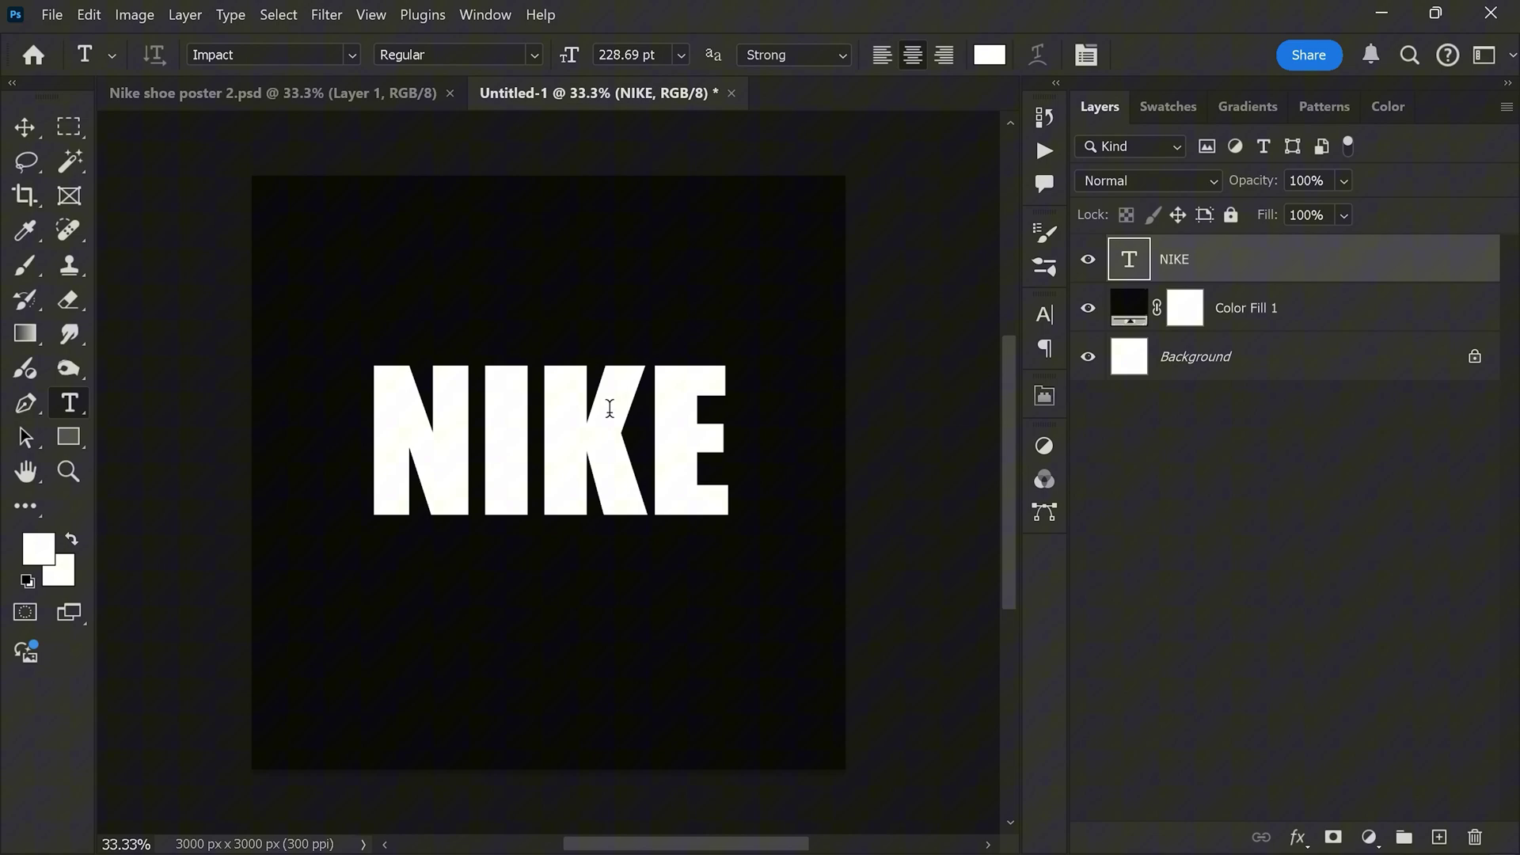
{"action": "key", "text": "v"}
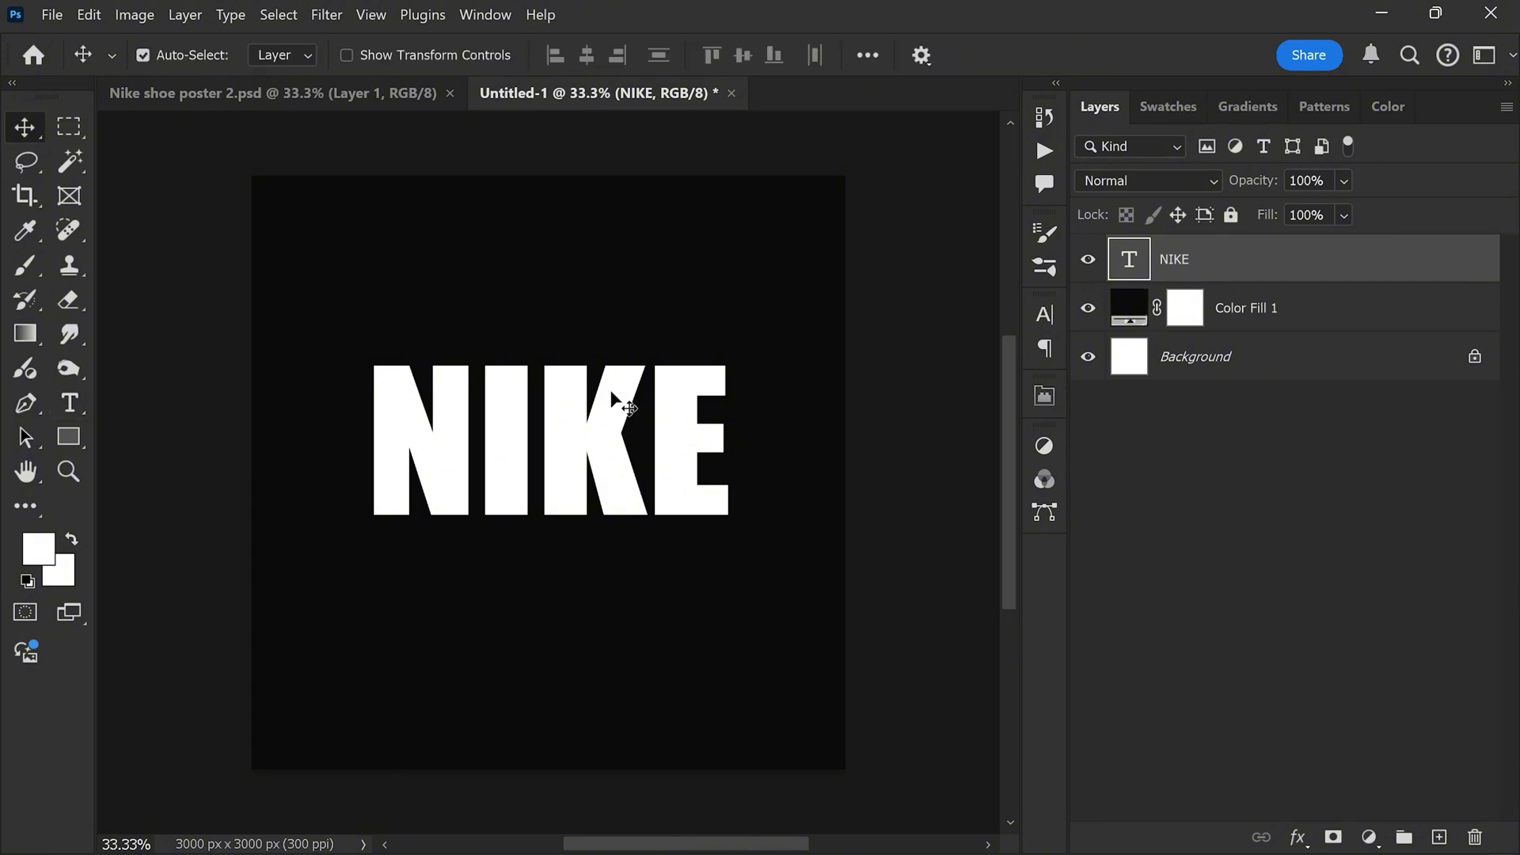
Step: Place Embedded the Nike Dunk High LE 'Goldenrod Obsidian' shoe image
{"action": "left_click", "coordinate": [52, 15]}
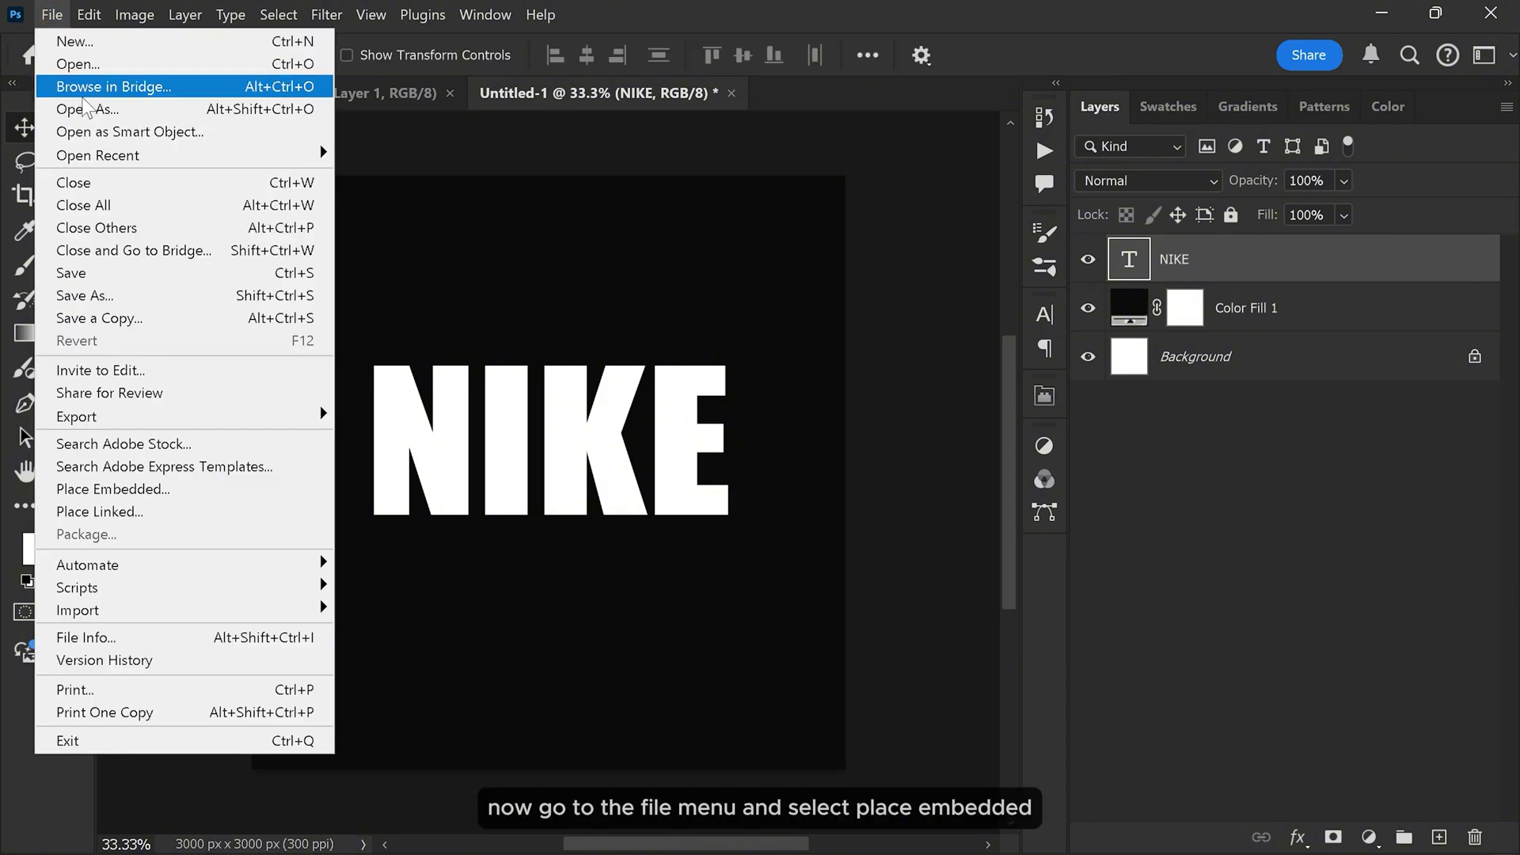
{"action": "left_click", "coordinate": [118, 487]}
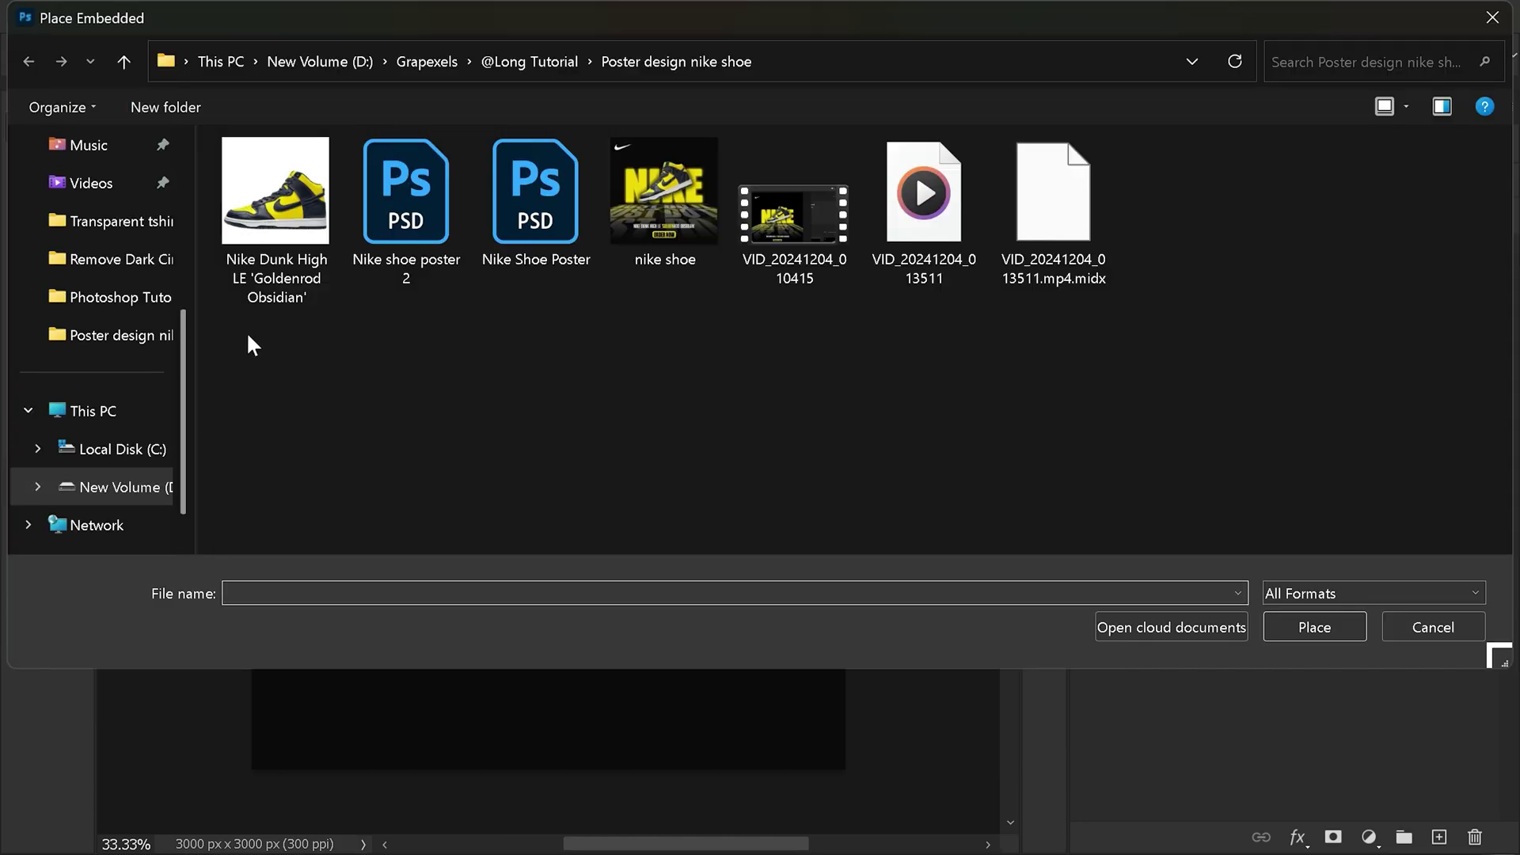
{"action": "left_click", "coordinate": [265, 226]}
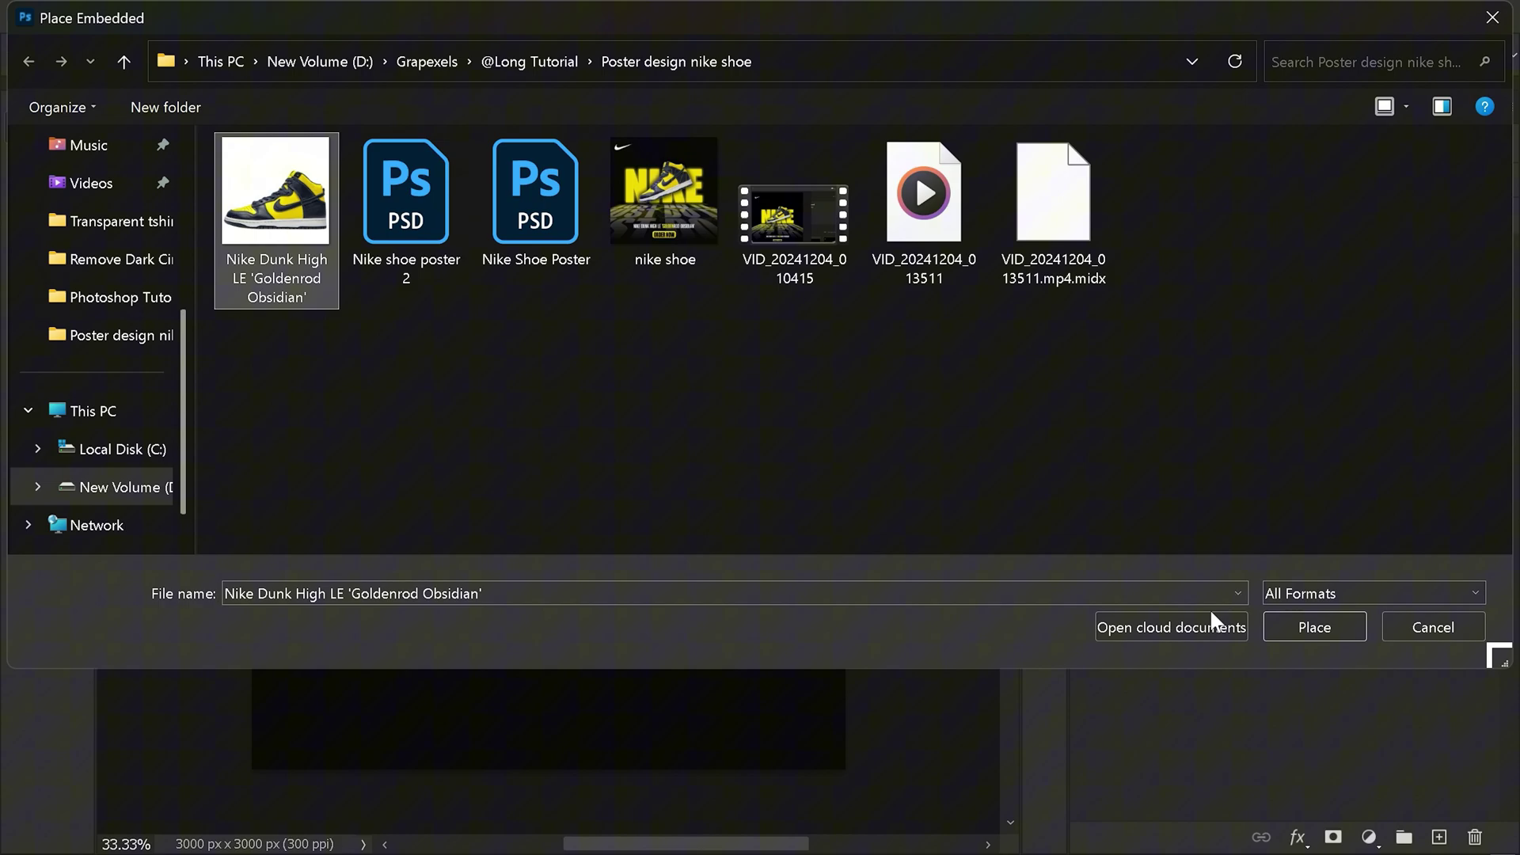
{"action": "left_click", "coordinate": [1291, 629]}
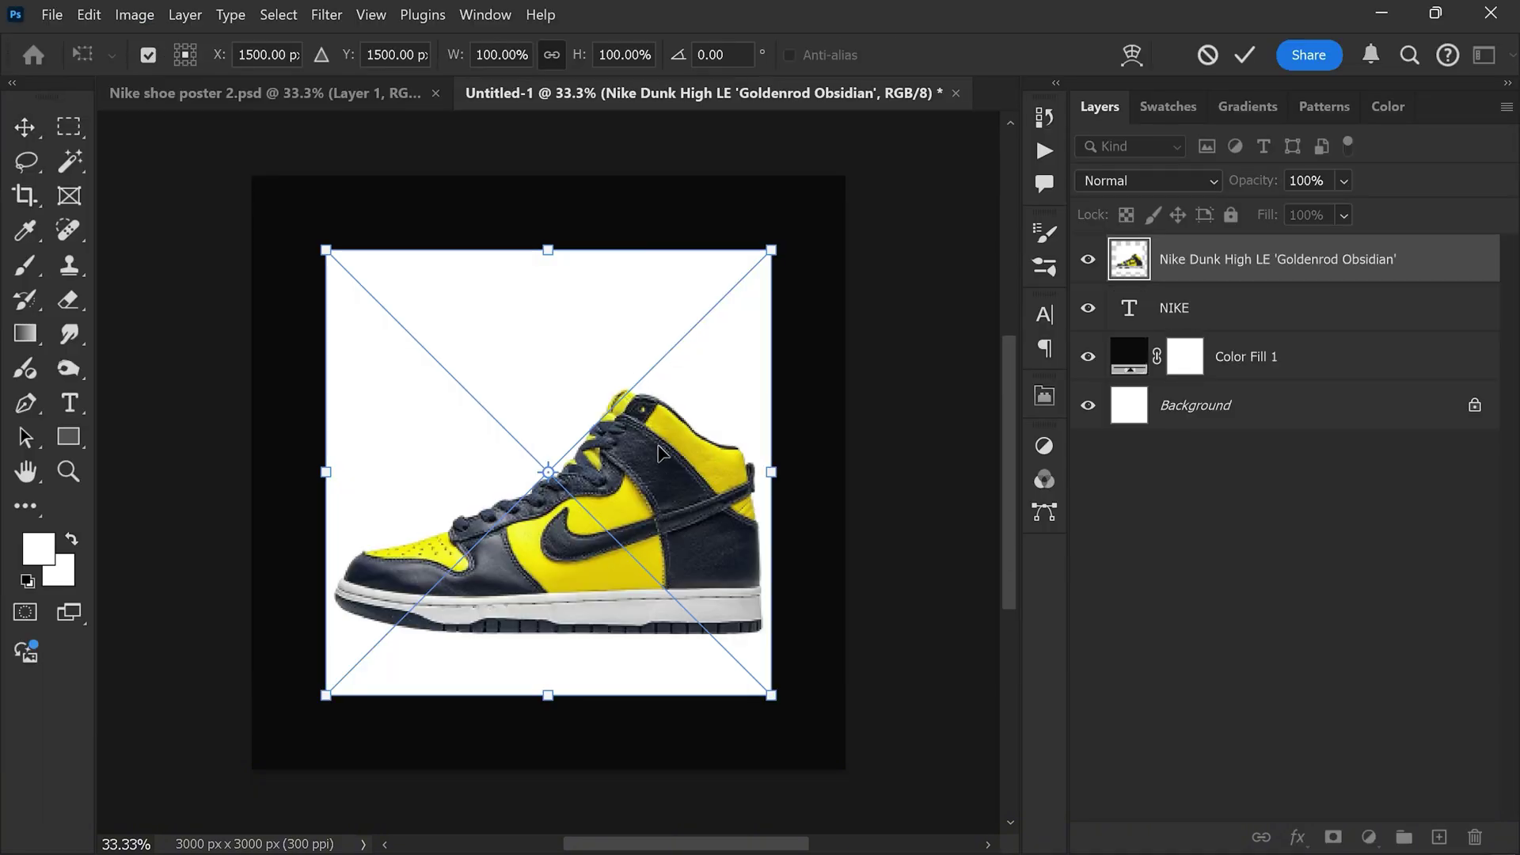
Step: Select the shoe with the Object Selection tool and add a layer mask
{"action": "left_click", "coordinate": [72, 156]}
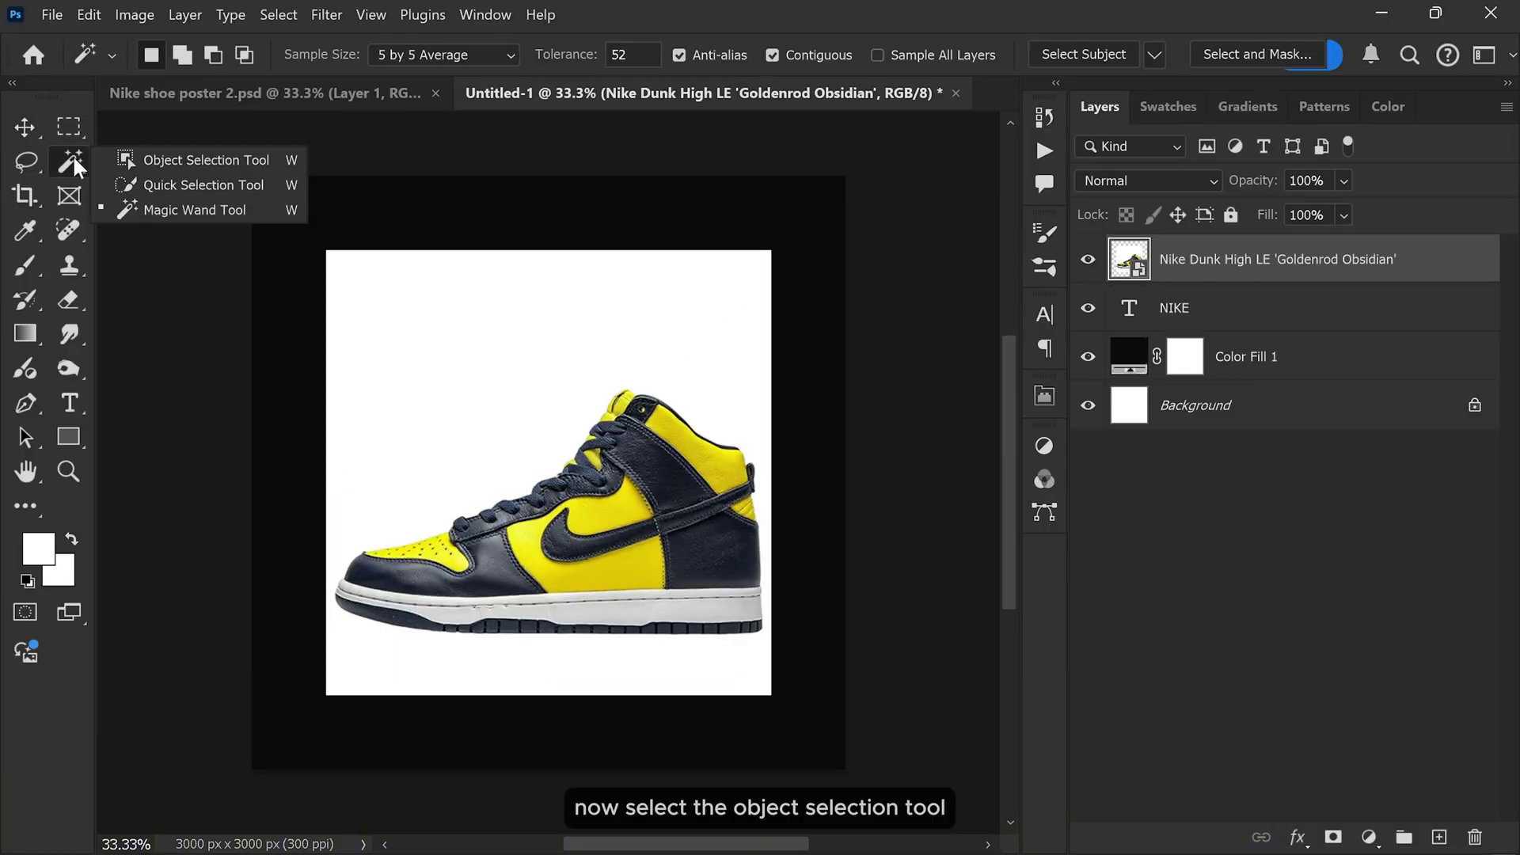
{"action": "left_click", "coordinate": [133, 160]}
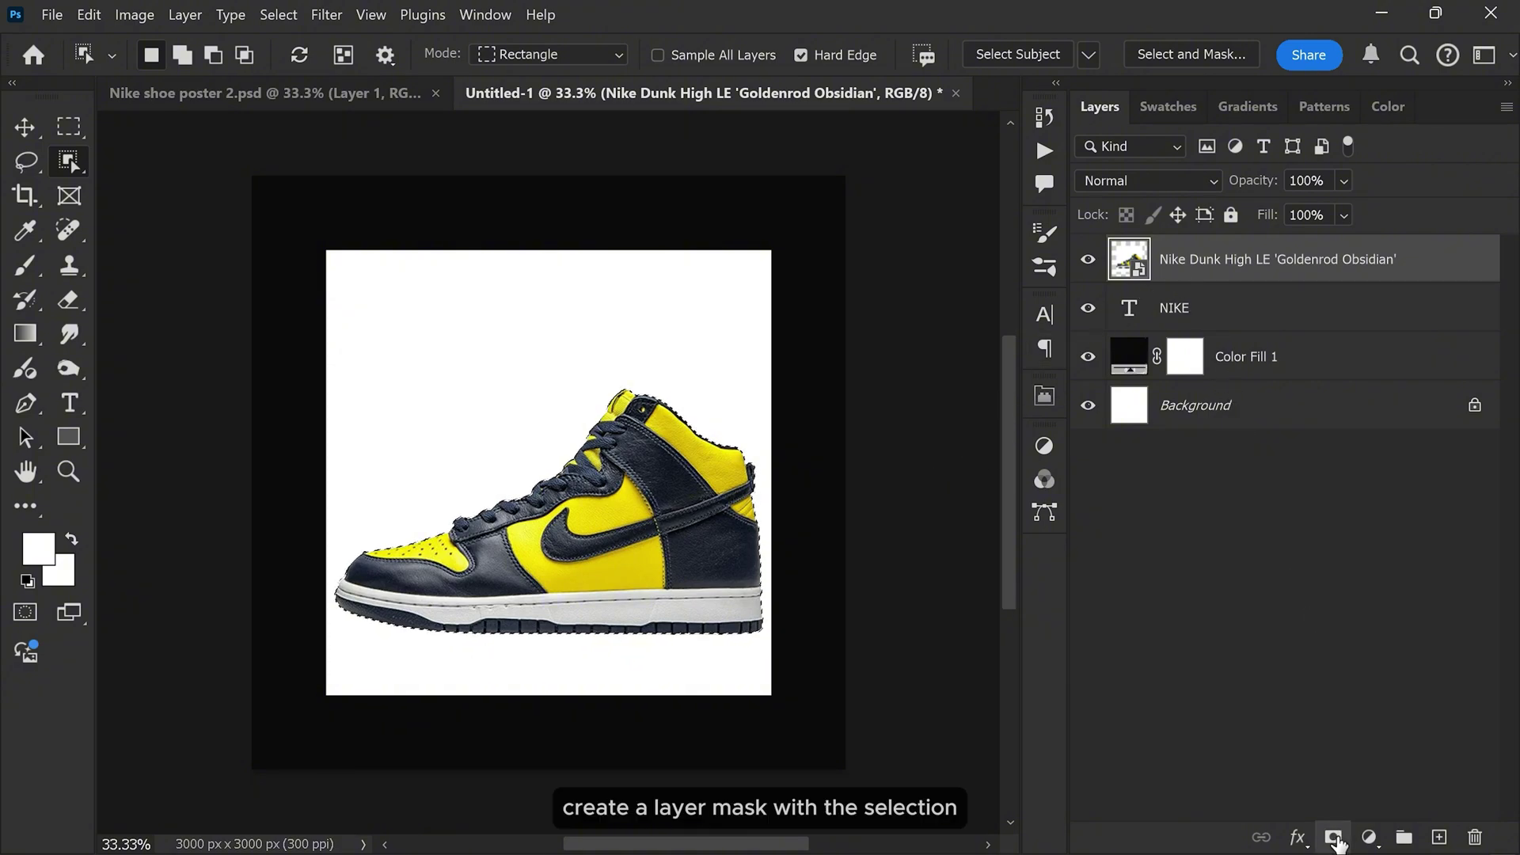
{"action": "left_click", "coordinate": [1333, 837]}
Step: Scale the shoe to about 65% and rotate it roughly 18° counter-clockwise
{"action": "key", "text": "v"}
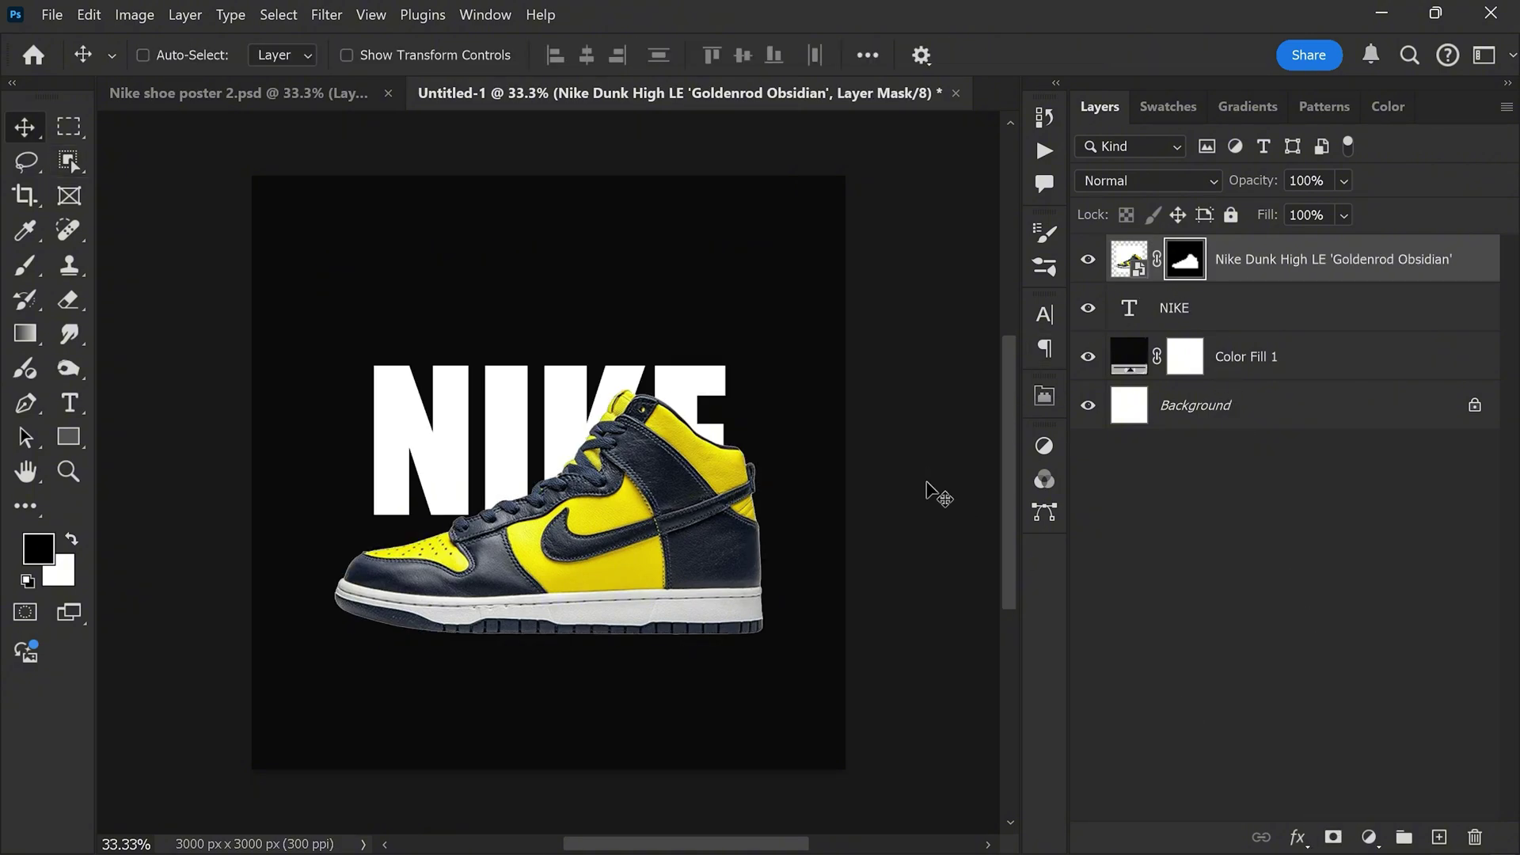
{"action": "key", "text": "ctrl+t"}
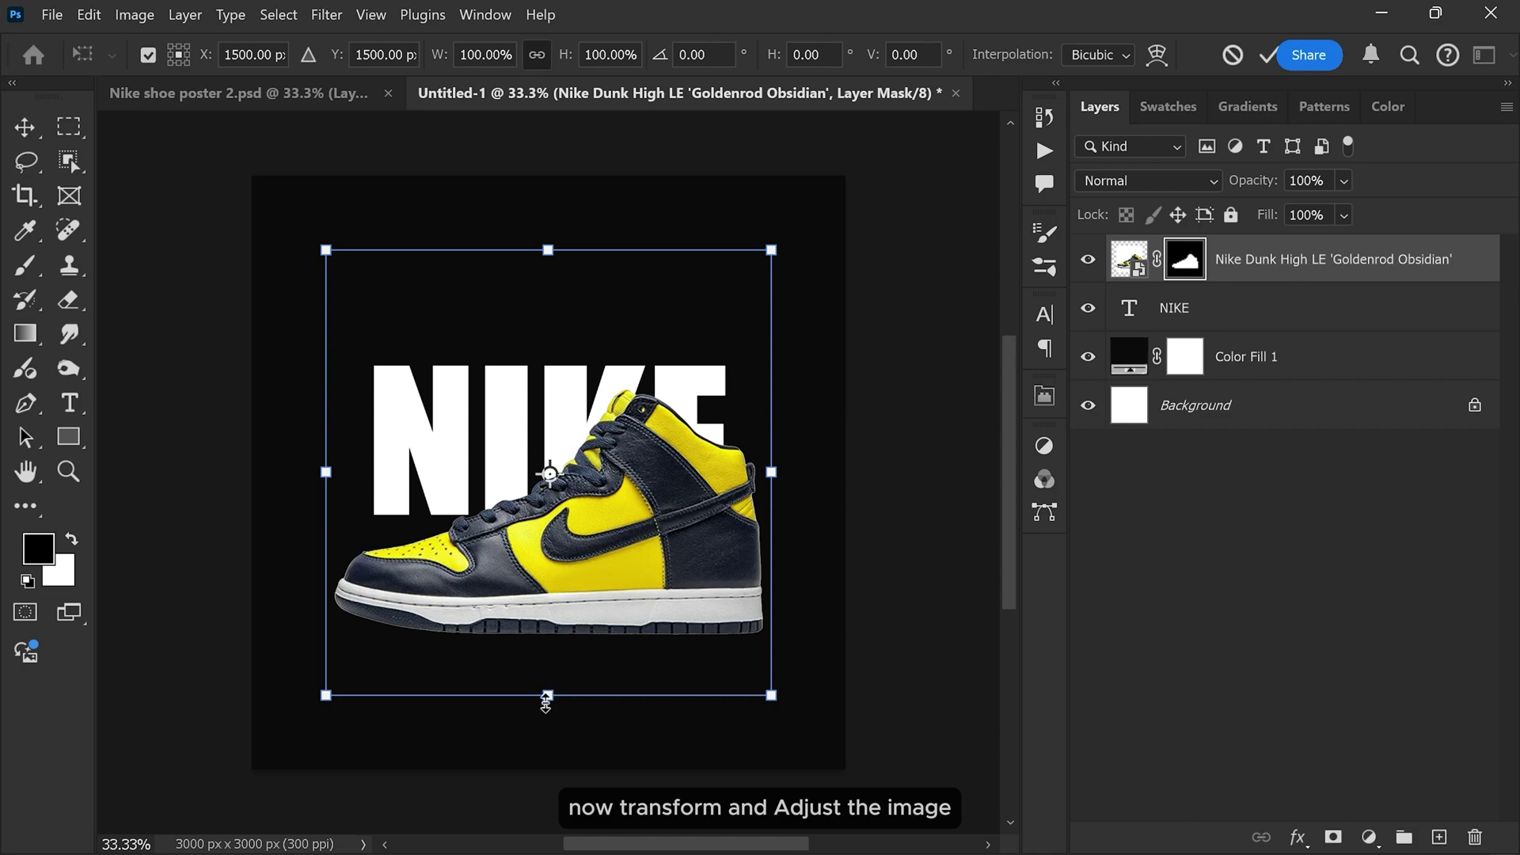
{"action": "left_click_drag", "start_coordinate": [547, 696], "coordinate": [552, 515]}
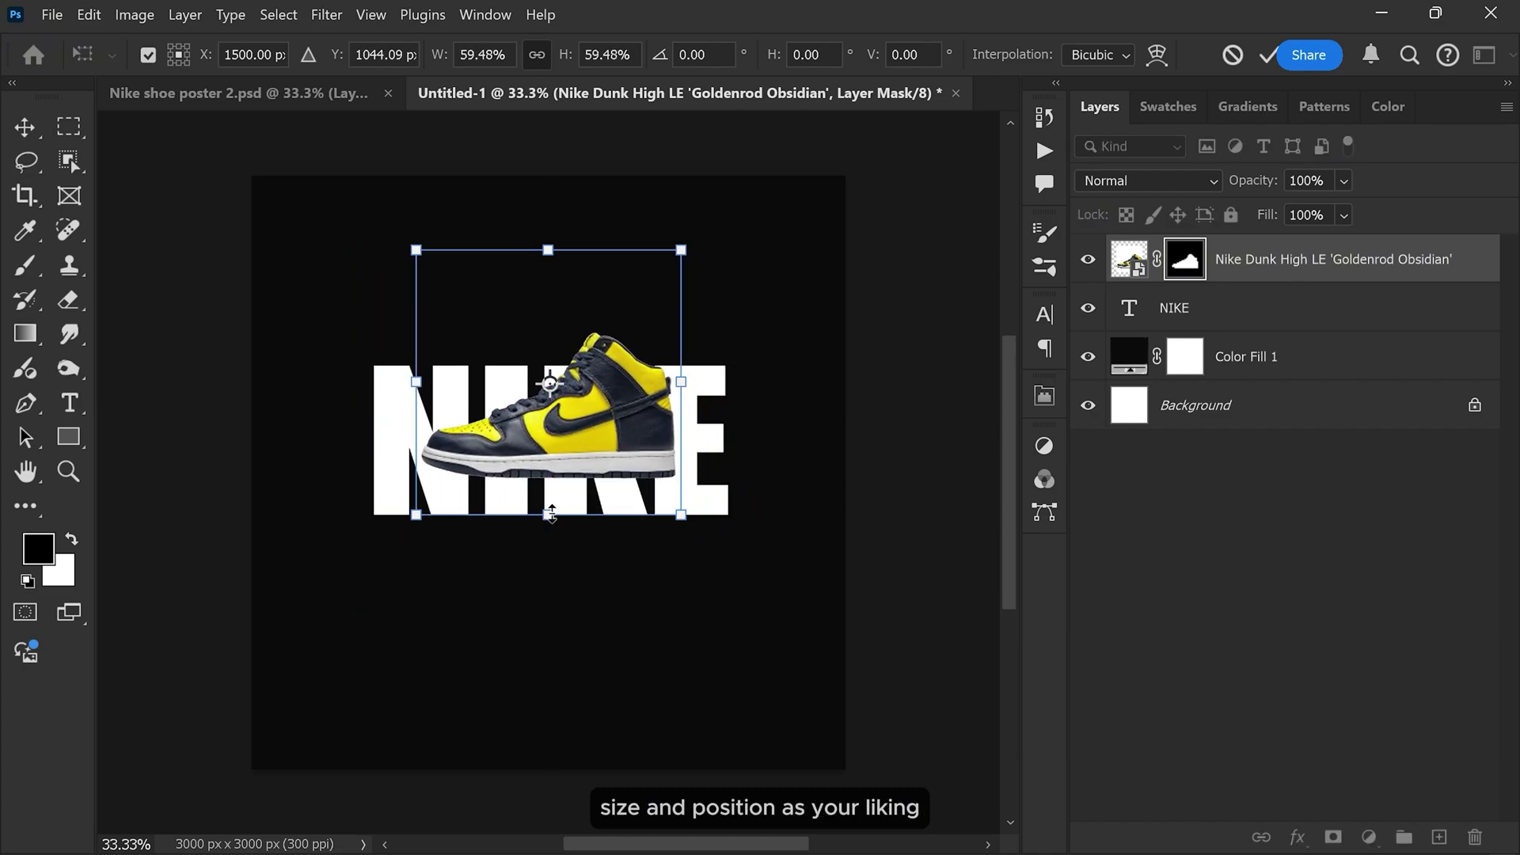
{"action": "mouse_move", "coordinate": [742, 372]}
{"action": "left_mouse_down"}
{"action": "mouse_move", "coordinate": [723, 302]}
{"action": "mouse_move", "coordinate": [730, 336]}
{"action": "left_mouse_up"}
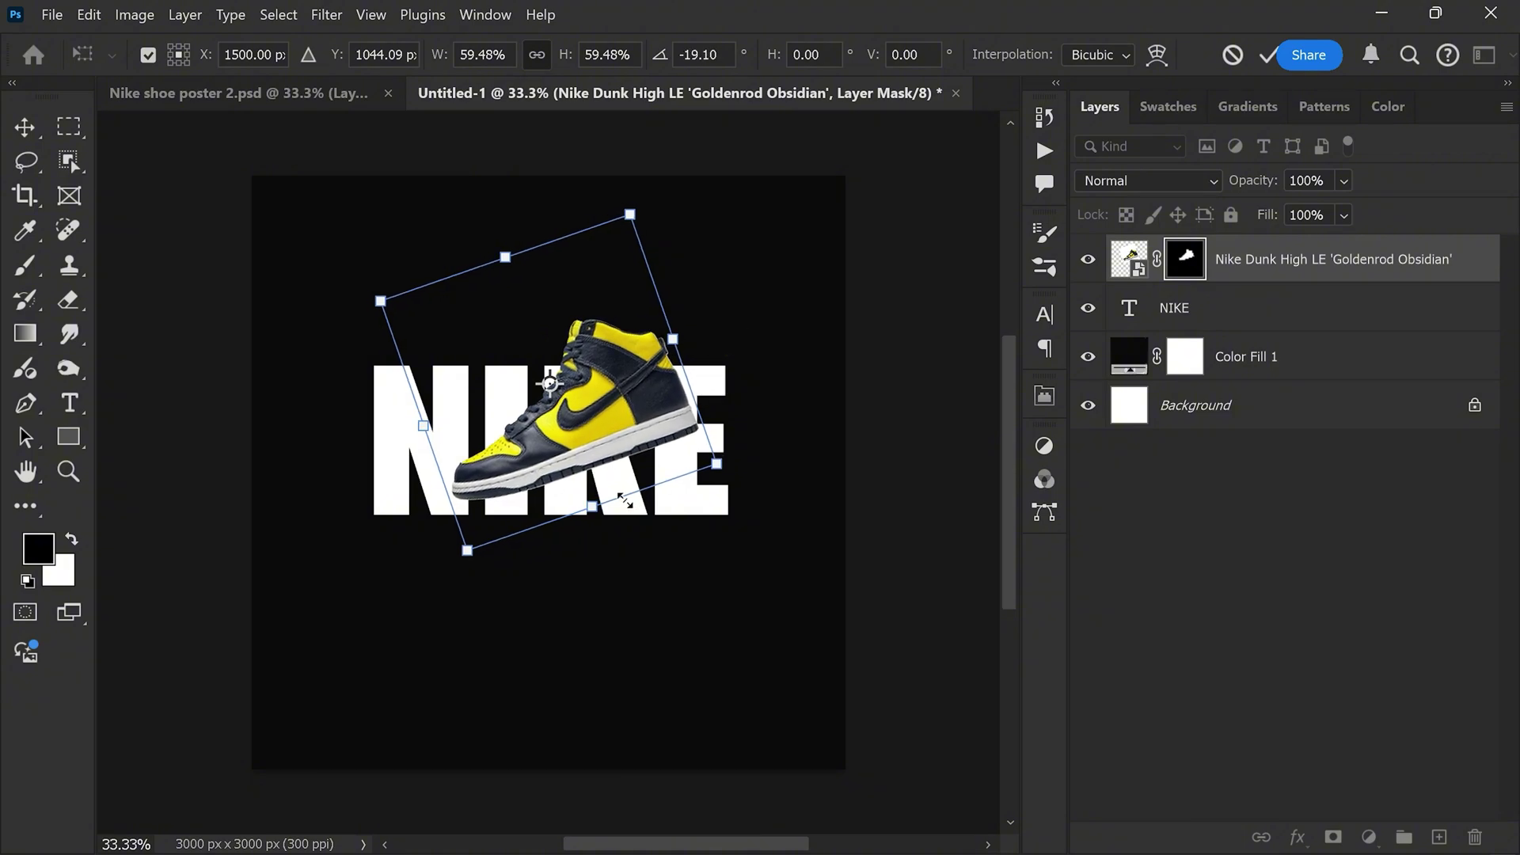
{"action": "left_click_drag", "start_coordinate": [593, 511], "coordinate": [595, 518]}
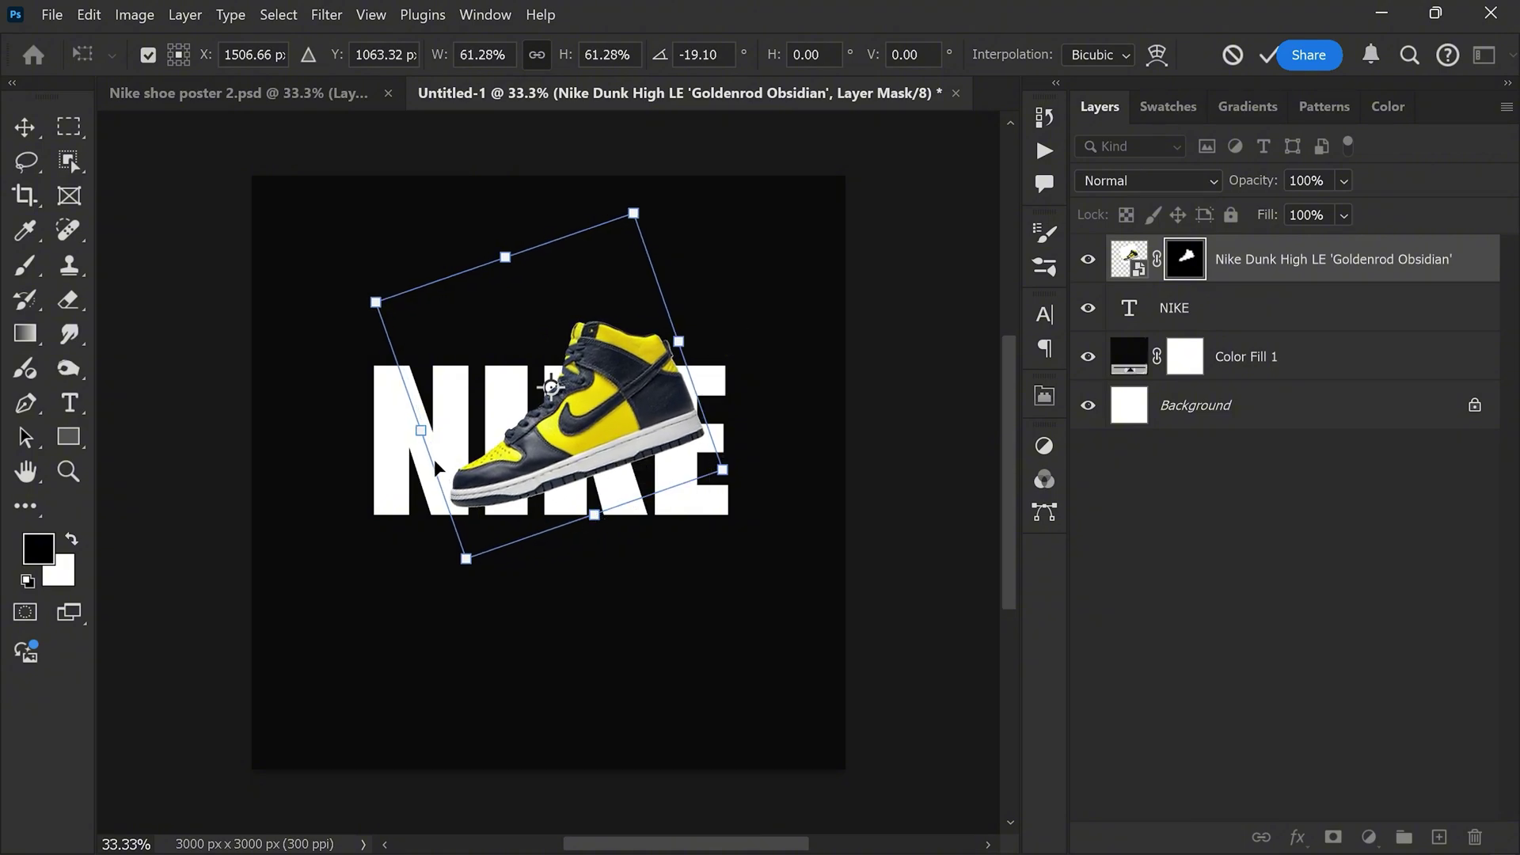
{"action": "left_click_drag", "start_coordinate": [421, 434], "coordinate": [407, 435]}
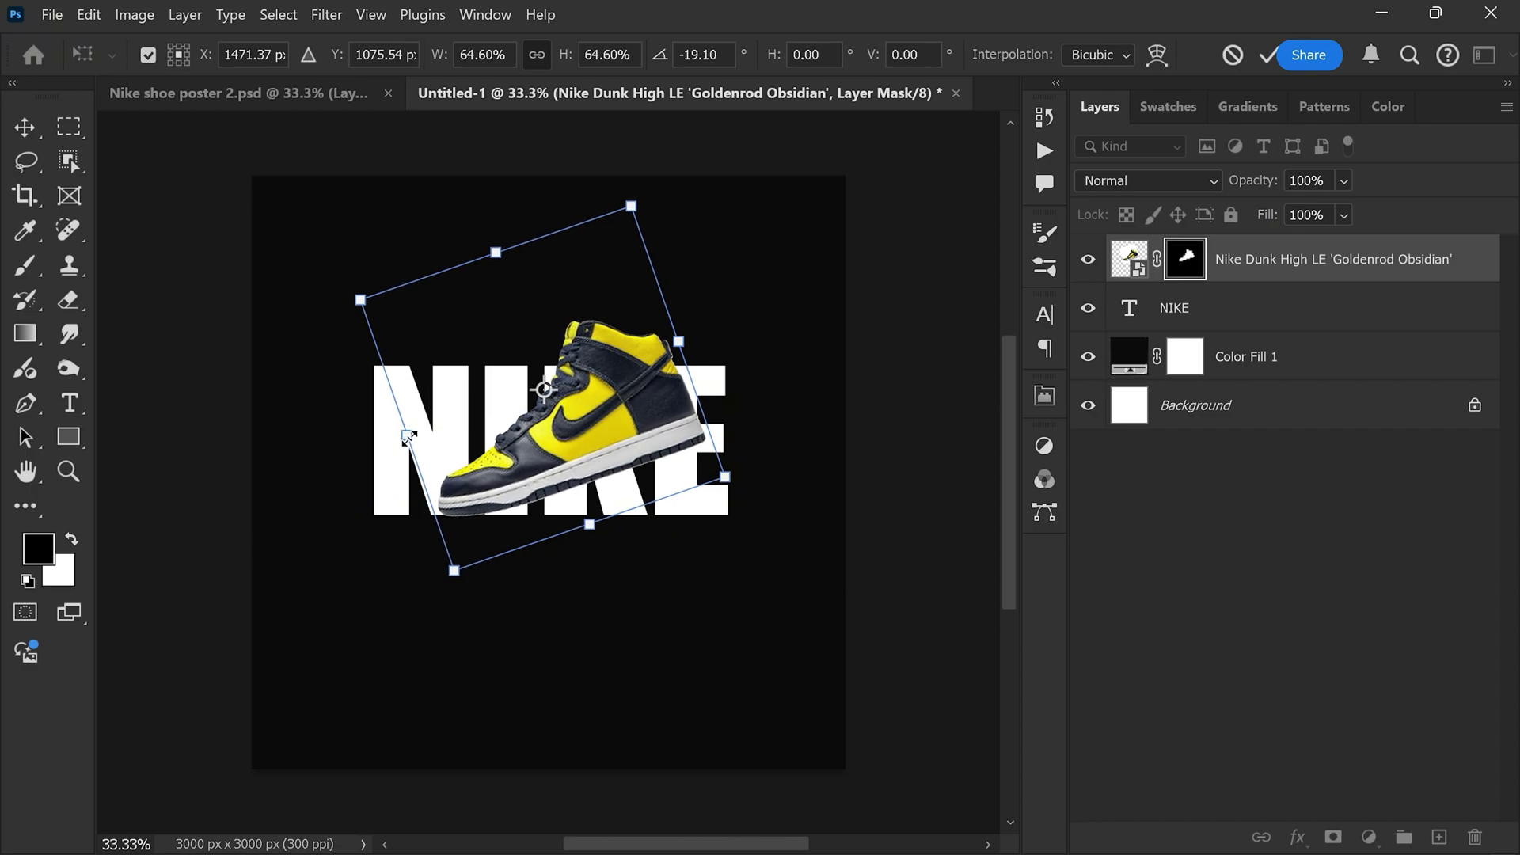
{"action": "left_click_drag", "start_coordinate": [753, 350], "coordinate": [756, 358]}
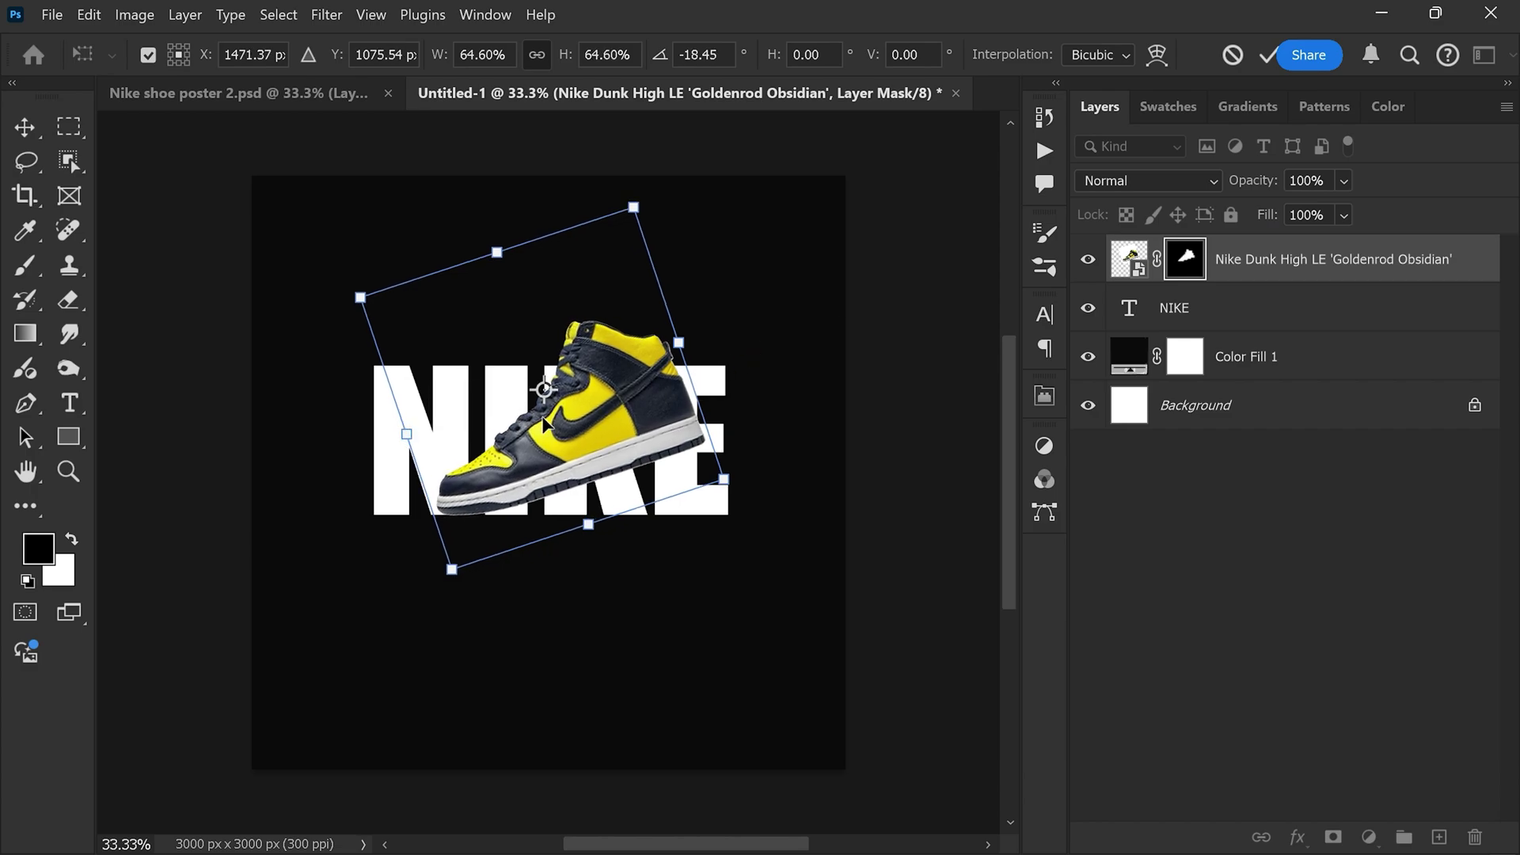
Step: Move the shoe over the middle of the NIKE letters and commit the transform
{"action": "left_click_drag", "start_coordinate": [544, 424], "coordinate": [533, 431]}
{"action": "scroll", "coordinate": [529, 459], "scroll_direction": "up", "scroll_amount": 1}
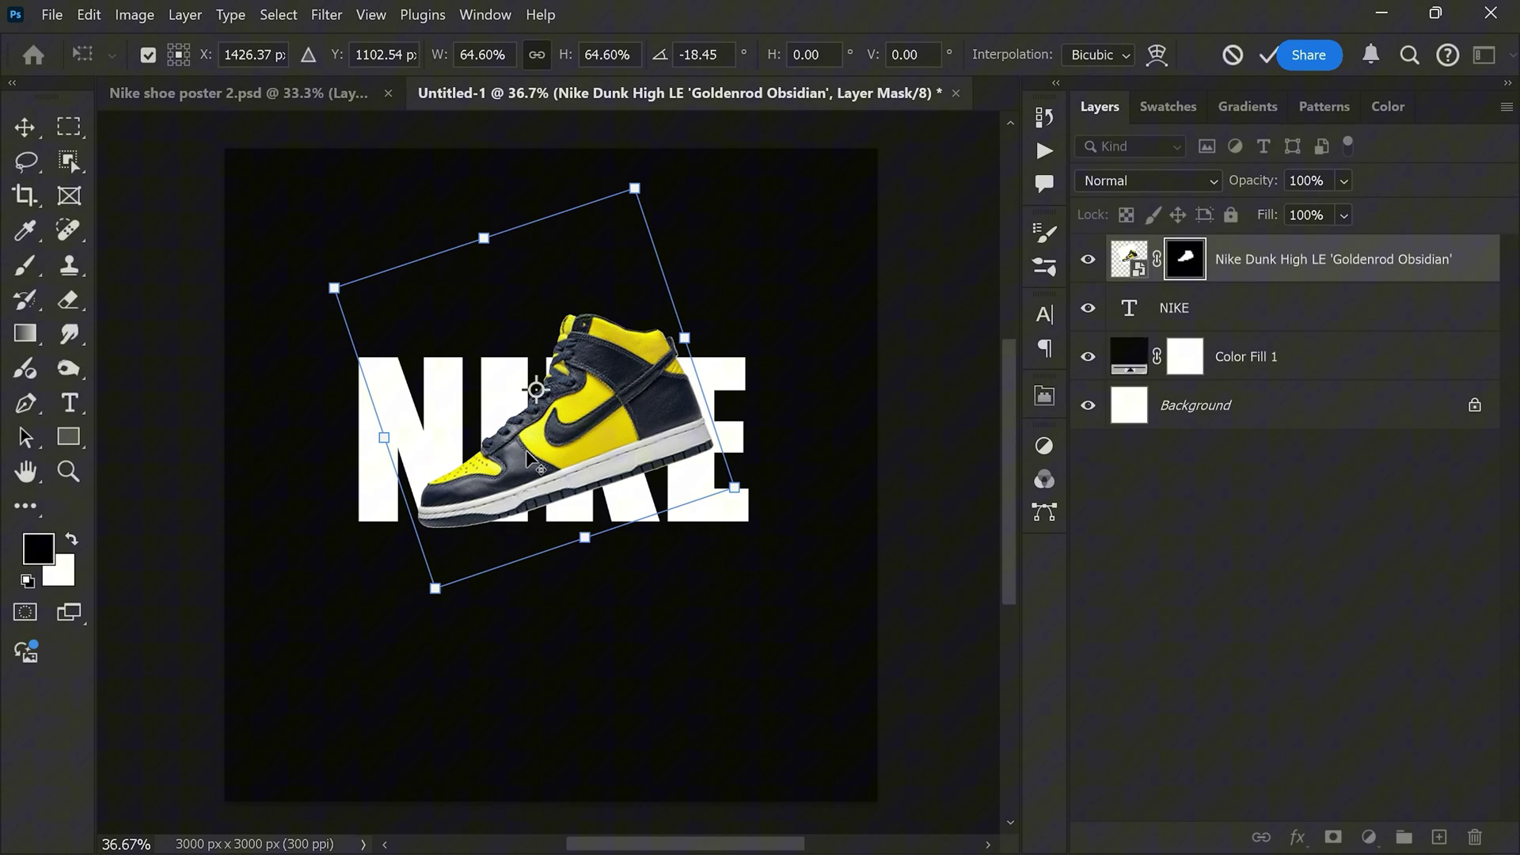
{"action": "scroll", "coordinate": [532, 459], "scroll_direction": "up", "scroll_amount": 4}
{"action": "left_click_drag", "start_coordinate": [635, 456], "coordinate": [634, 449]}
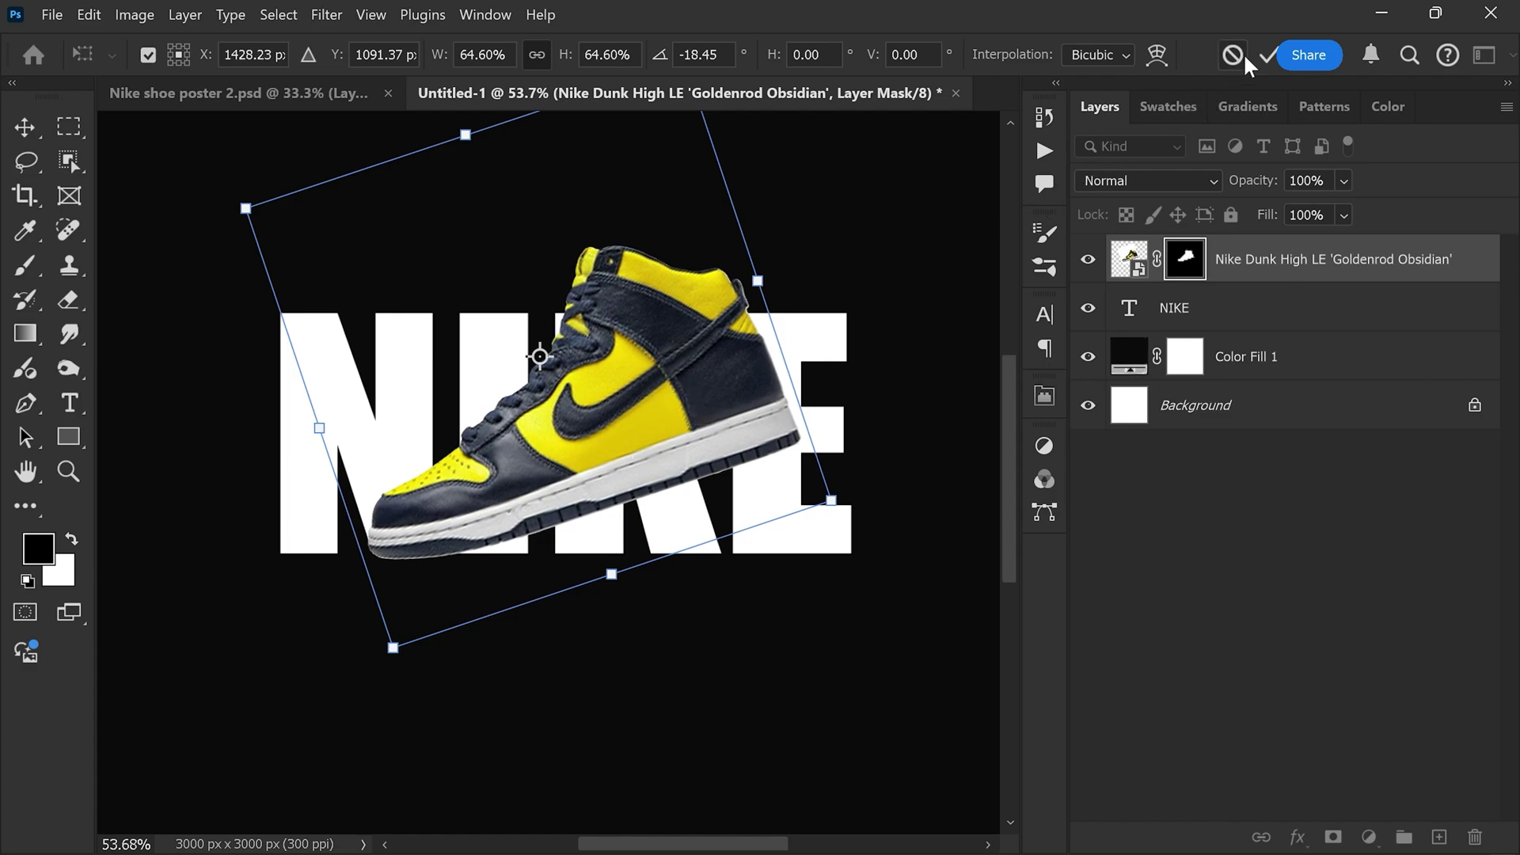
{"action": "left_click", "coordinate": [1267, 54]}
{"action": "key", "text": "ctrl+0"}
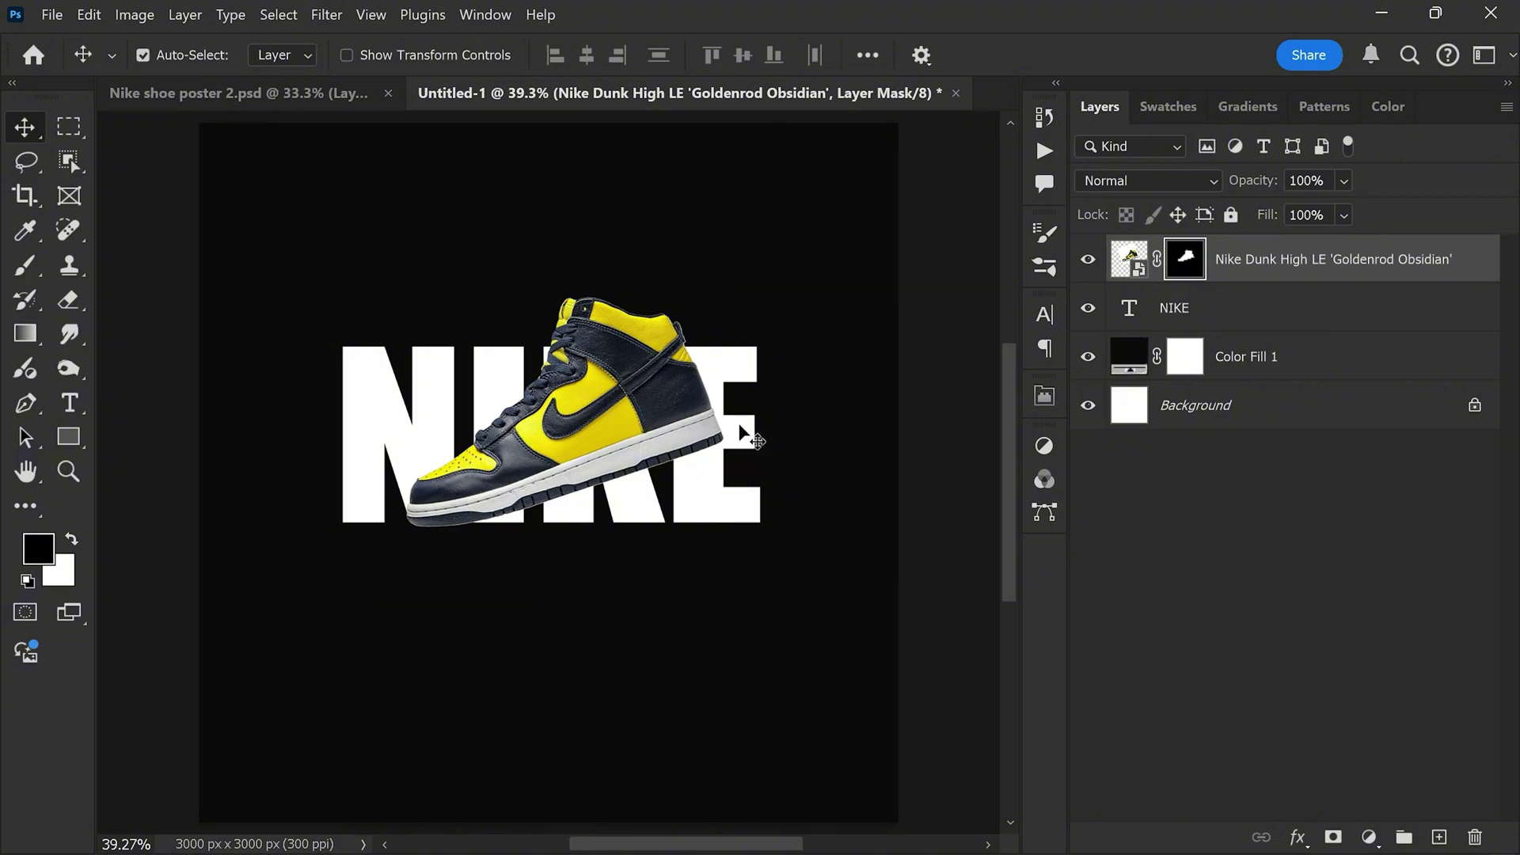
Step: Recolour the NIKE text to yellow #f3dc07 sampled from the shoe
{"action": "left_click", "coordinate": [1192, 325]}
{"action": "double_click", "coordinate": [1132, 317]}
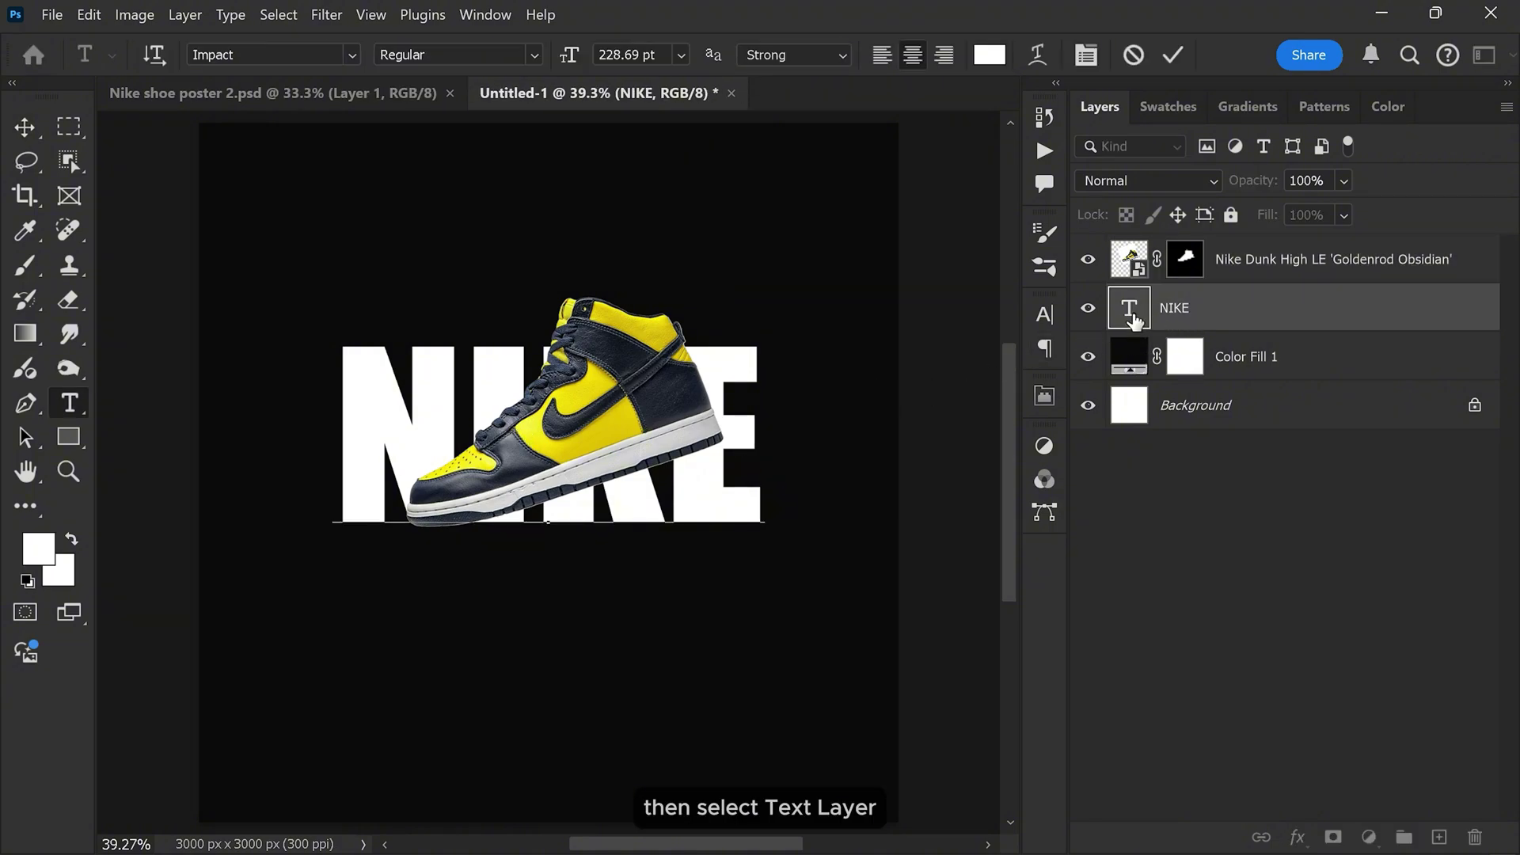
{"action": "left_click", "coordinate": [989, 56]}
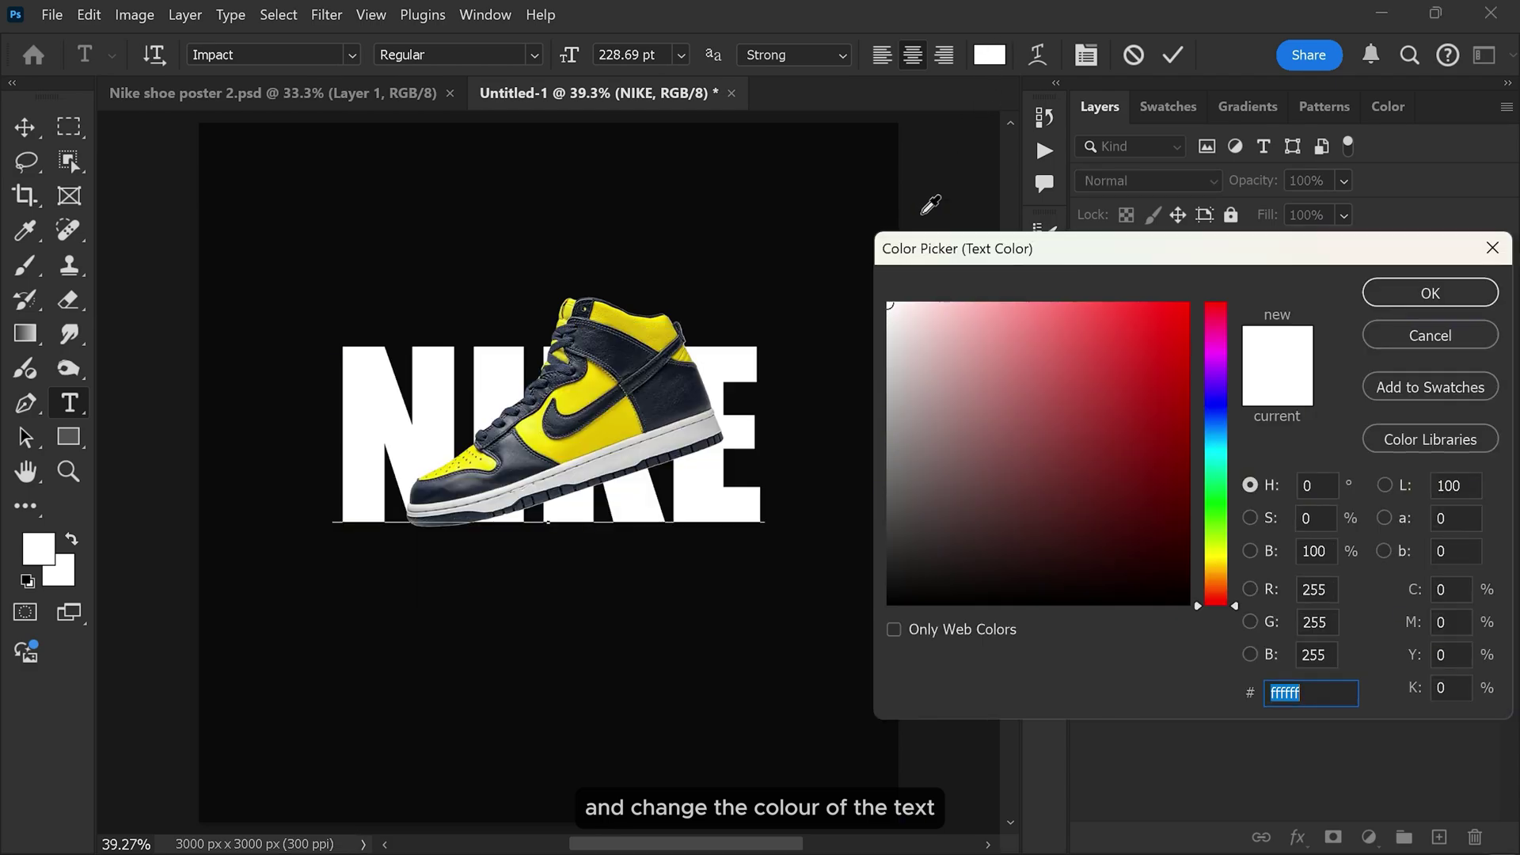
{"action": "left_click", "coordinate": [564, 394]}
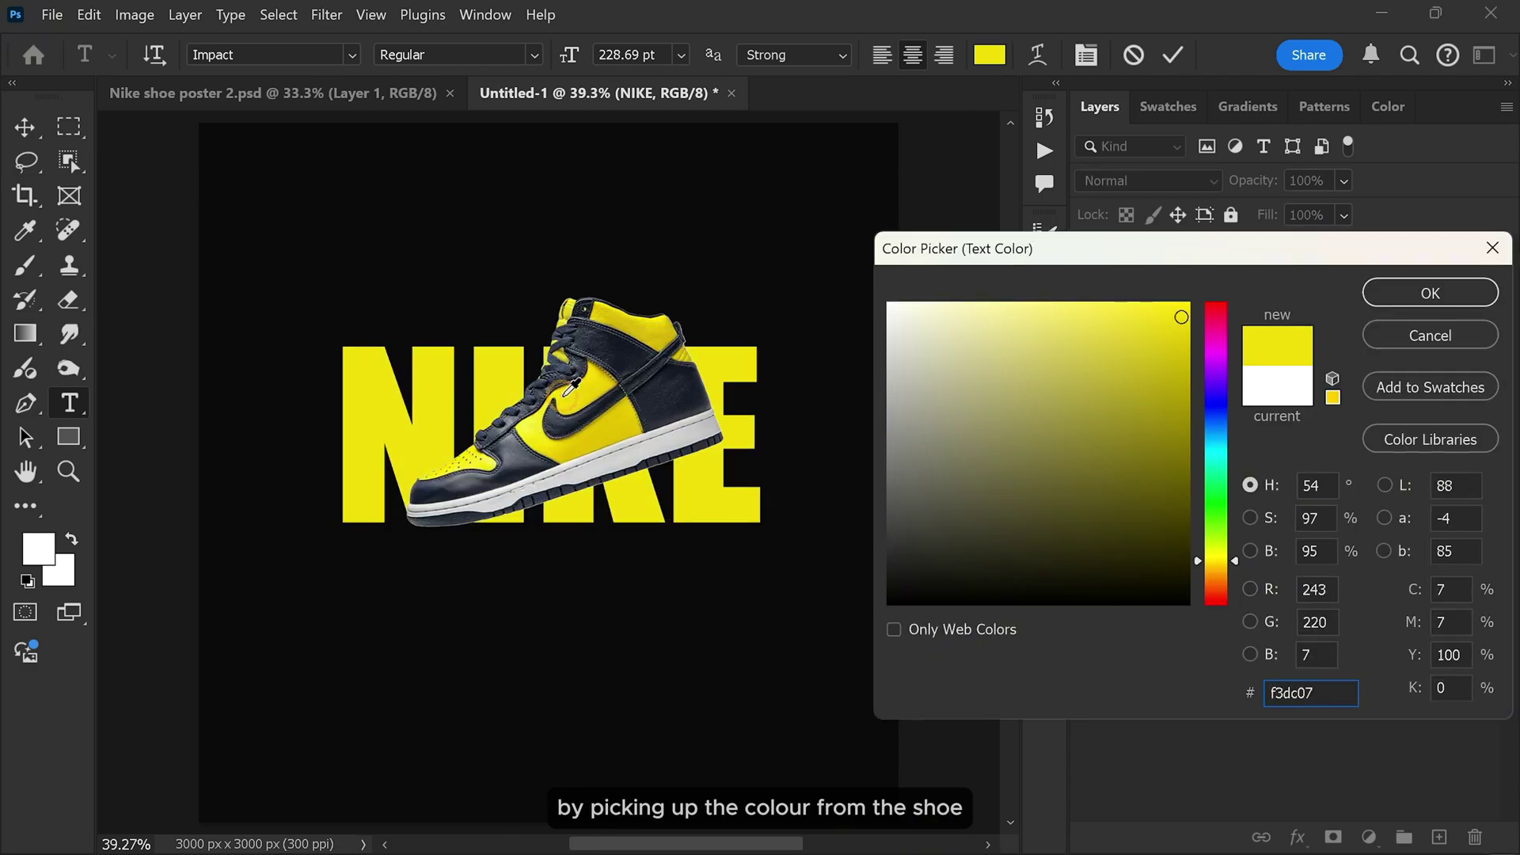
{"action": "left_click", "coordinate": [1409, 295]}
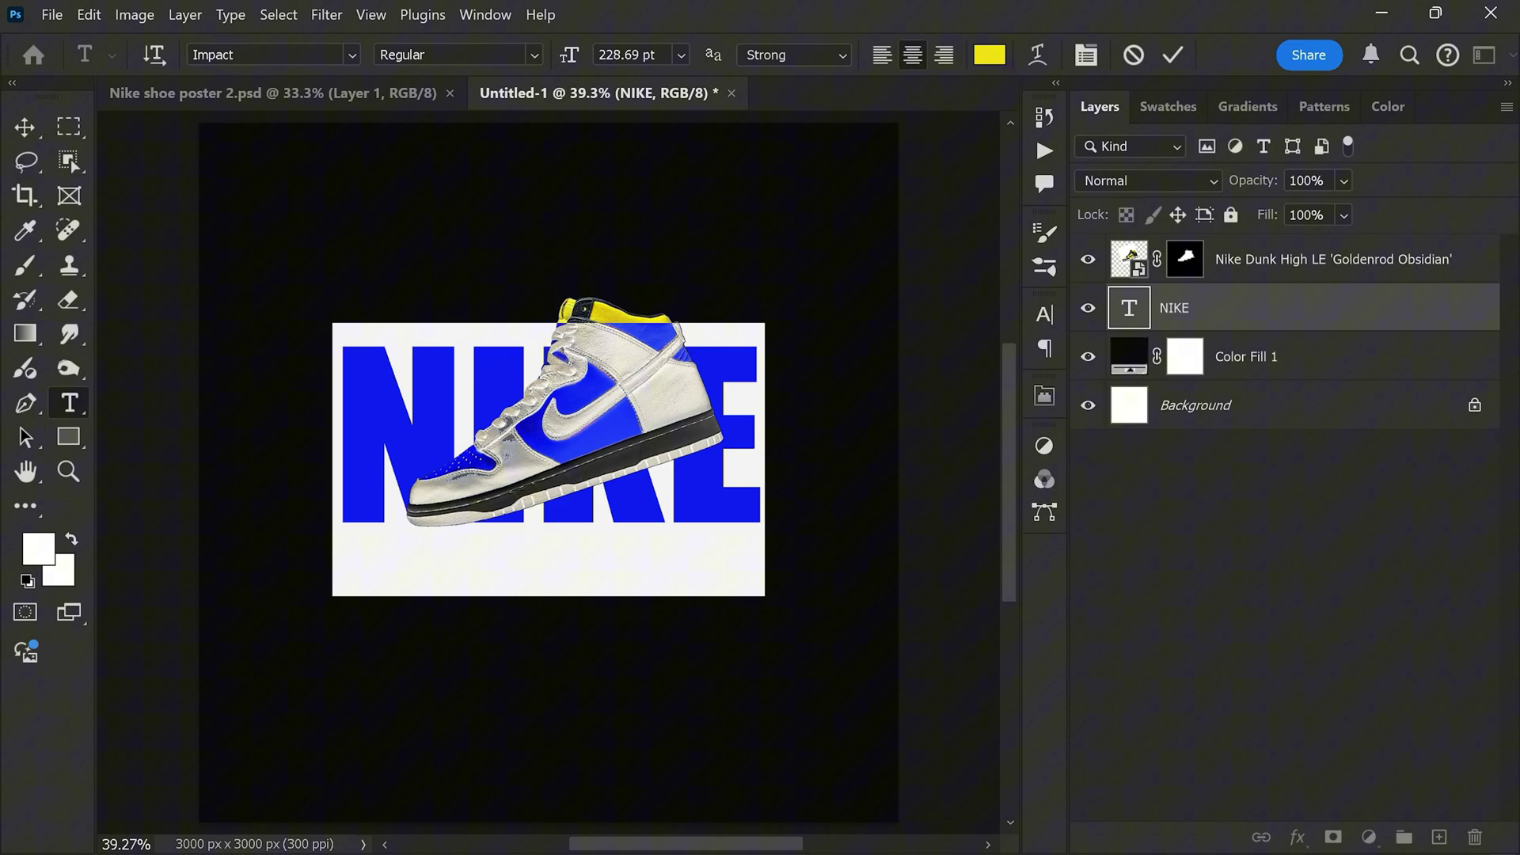
{"action": "left_click", "coordinate": [1173, 54]}
Step: Make a NIKE copy layer at the top of the stack with Fill 0%
{"action": "key", "text": "v"}
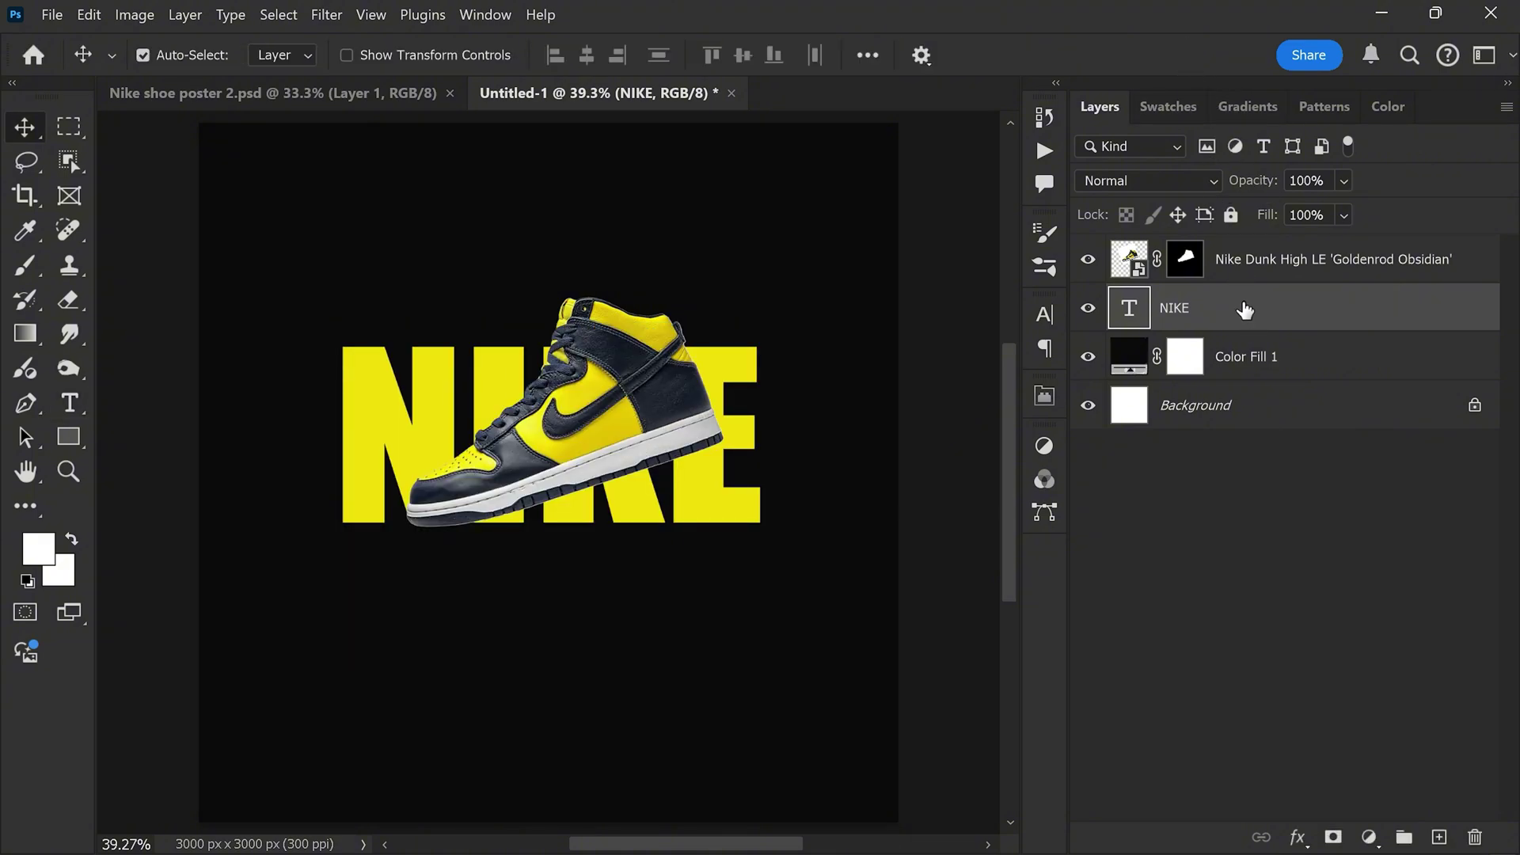
{"action": "left_click_drag", "start_coordinate": [1244, 311], "coordinate": [1439, 837]}
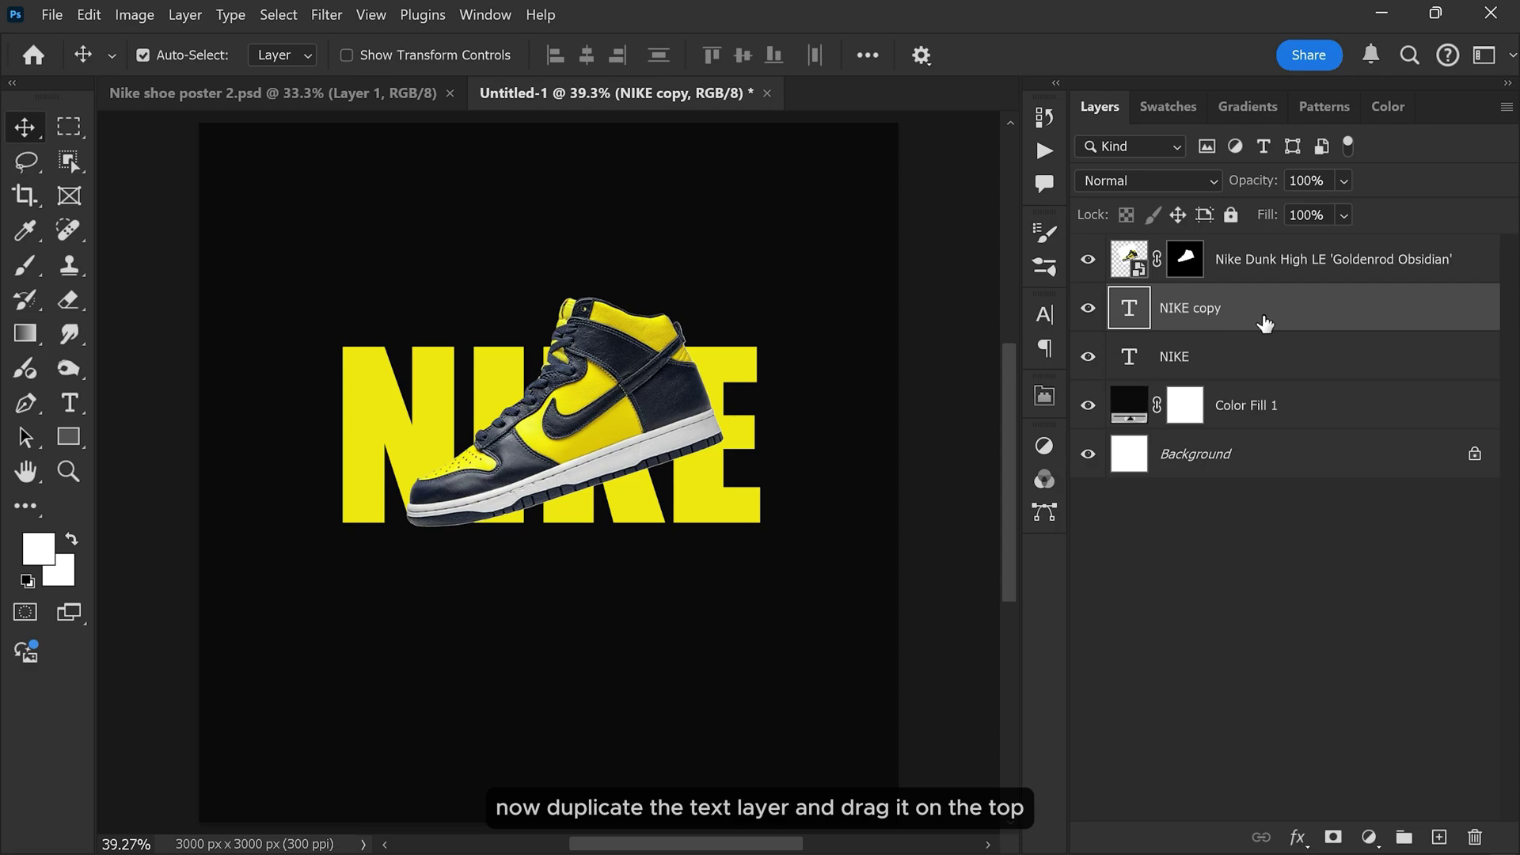
{"action": "left_click_drag", "start_coordinate": [1233, 317], "coordinate": [1240, 244]}
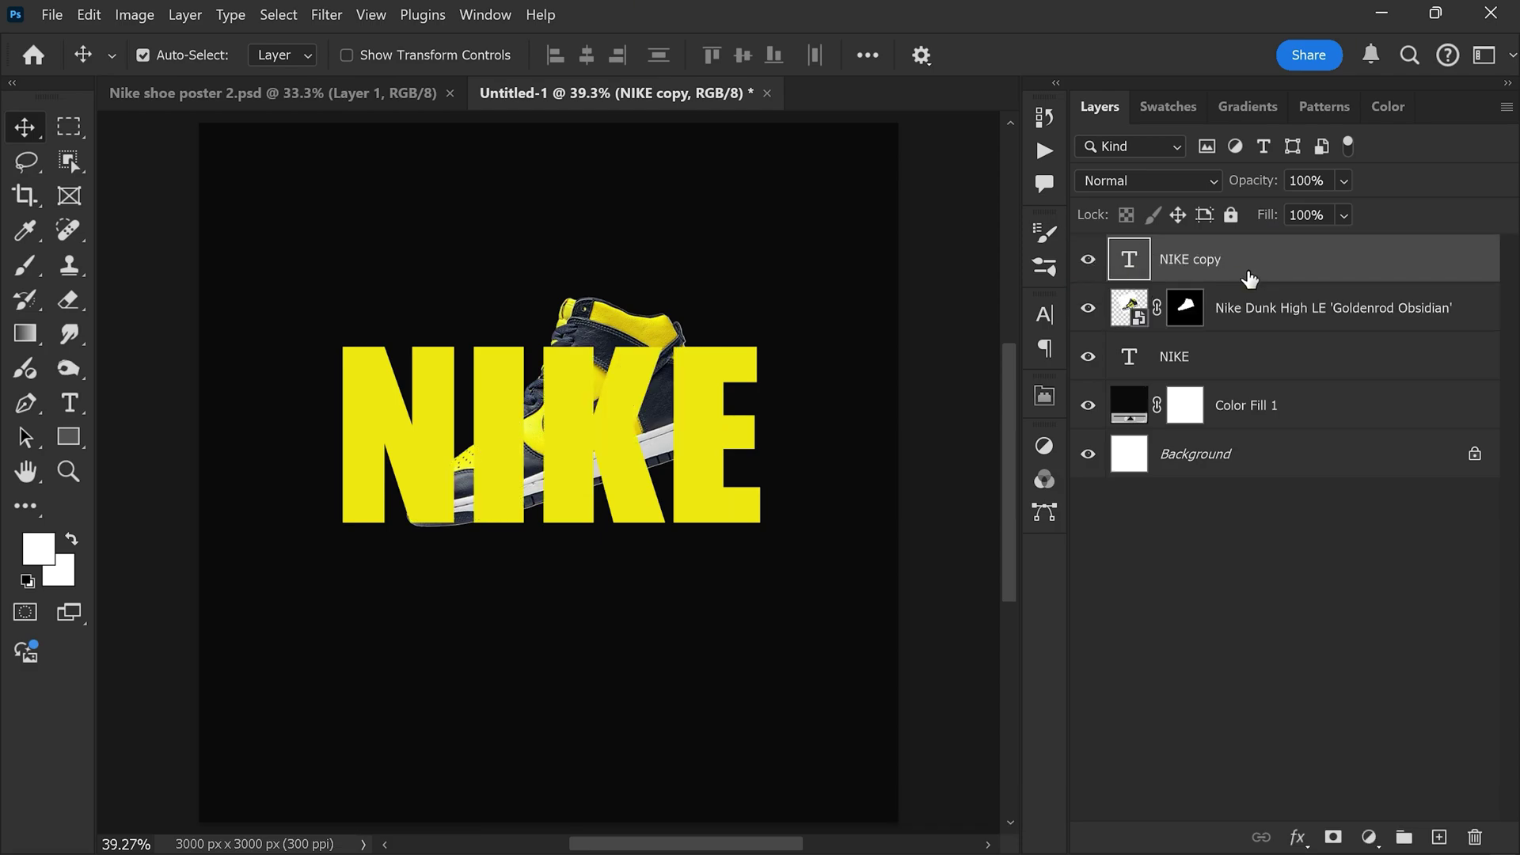
{"action": "left_click", "coordinate": [1346, 217]}
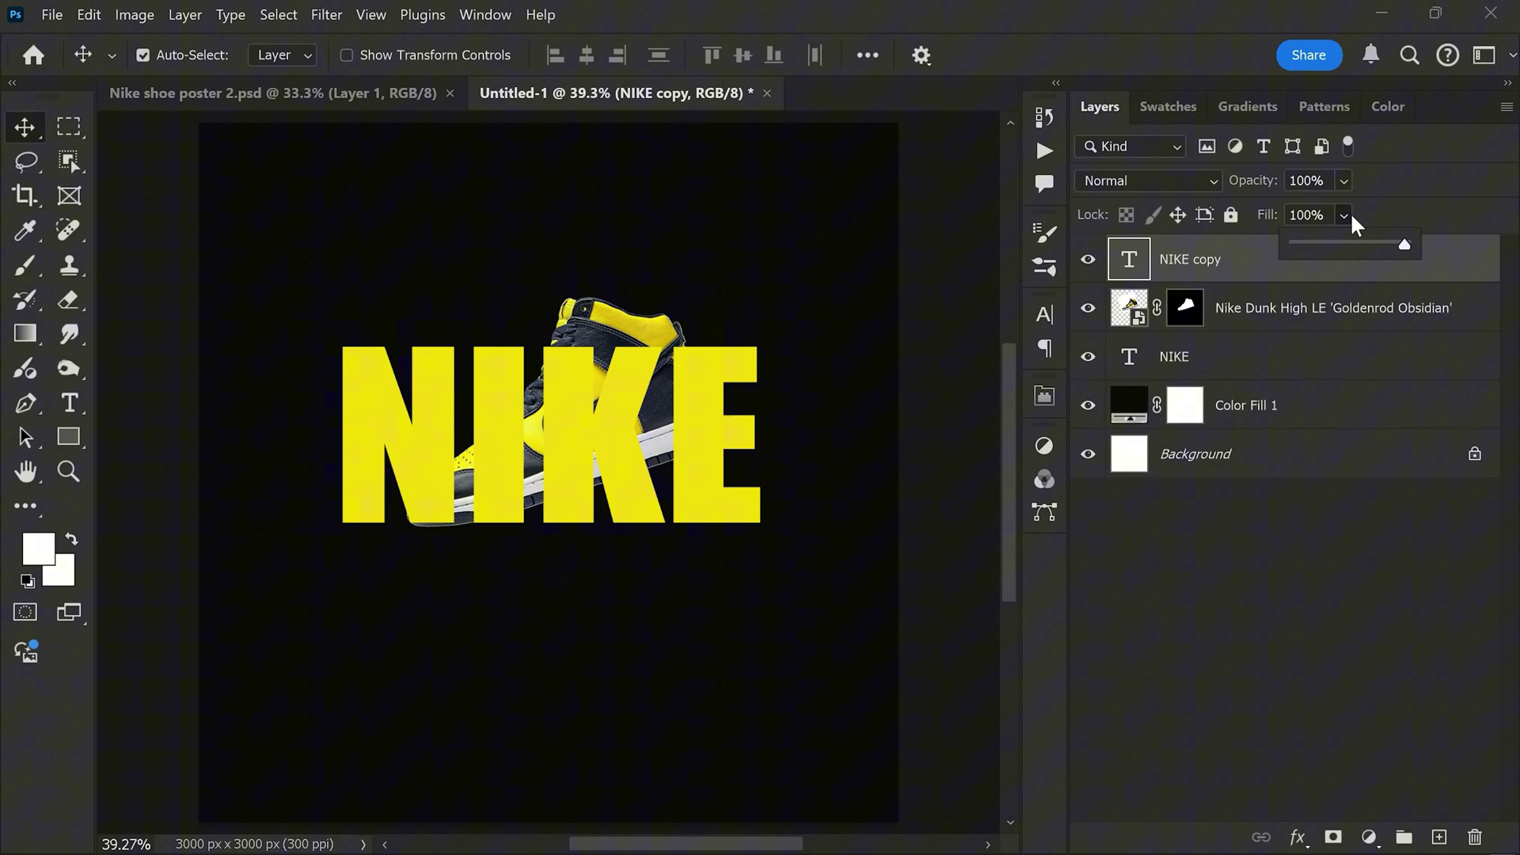
{"action": "left_click_drag", "start_coordinate": [1405, 253], "coordinate": [1265, 265]}
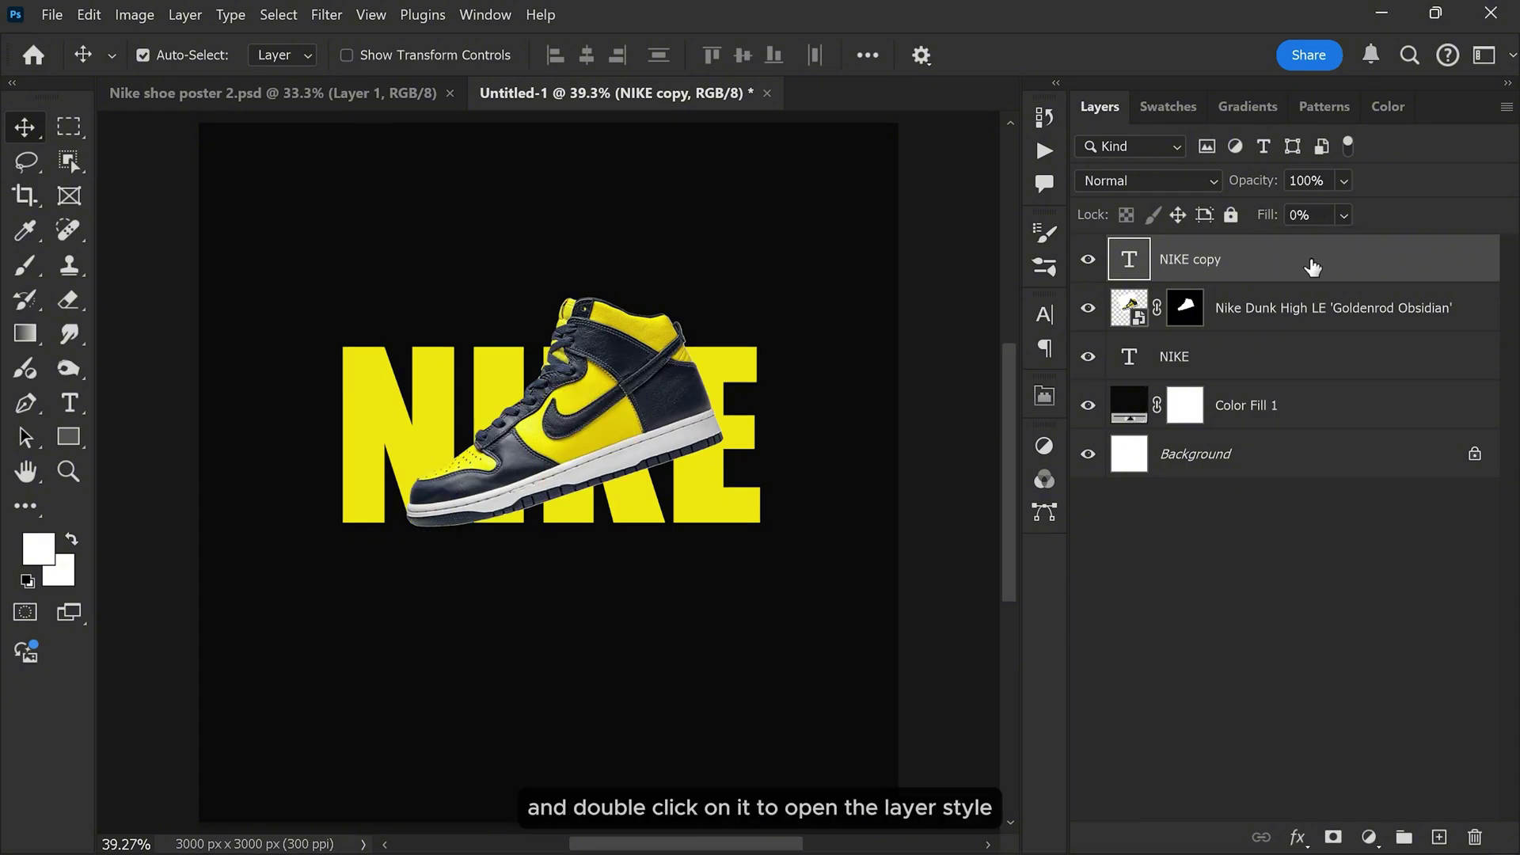
Step: Give NIKE copy a 3 px outside Stroke in the text's yellow #f3dc07
{"action": "double_click", "coordinate": [1312, 264]}
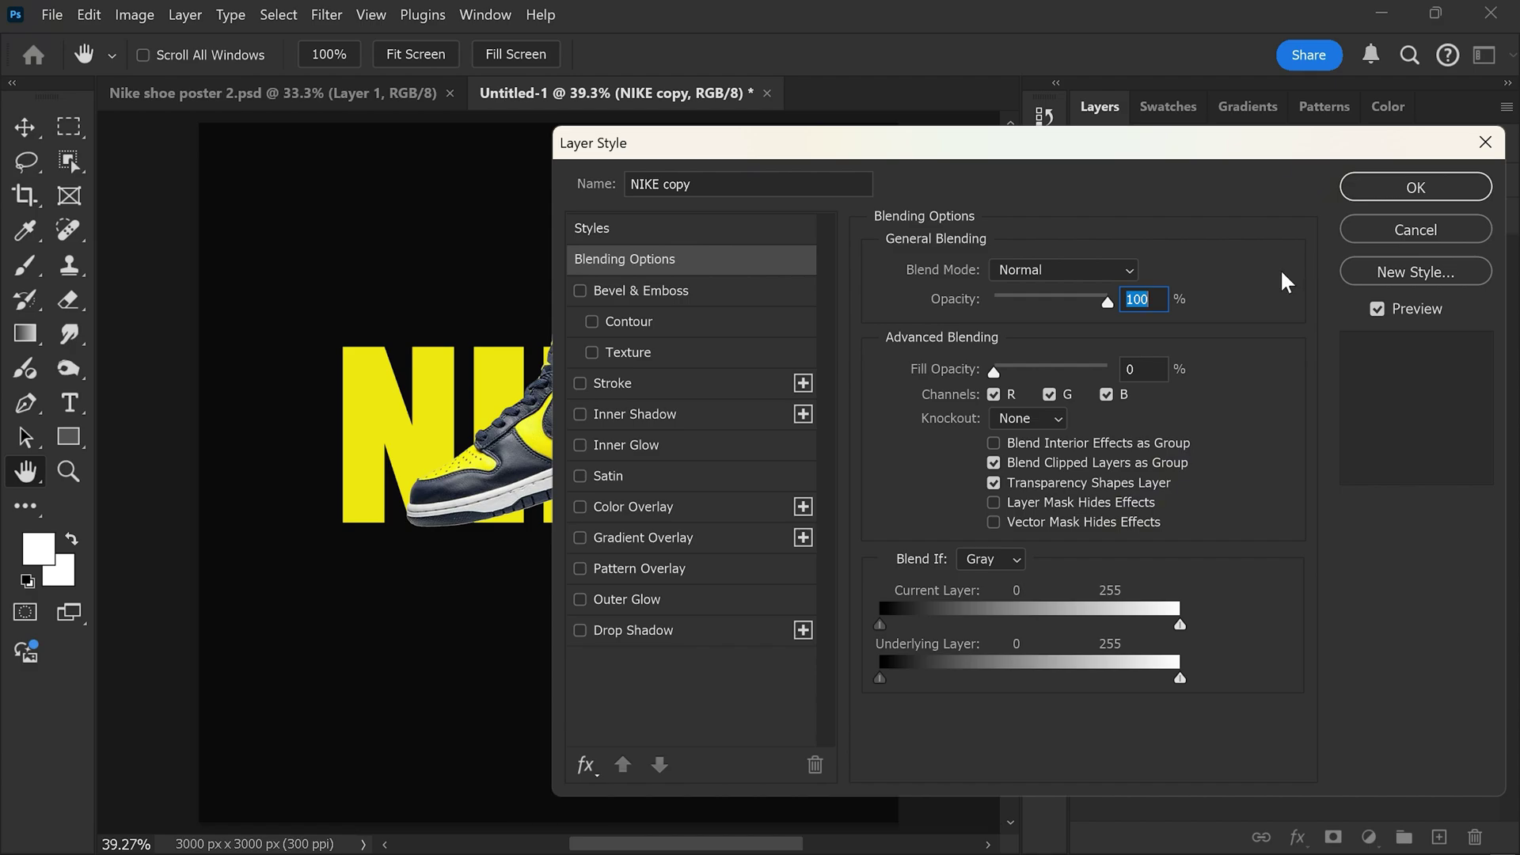
{"action": "left_click", "coordinate": [680, 385]}
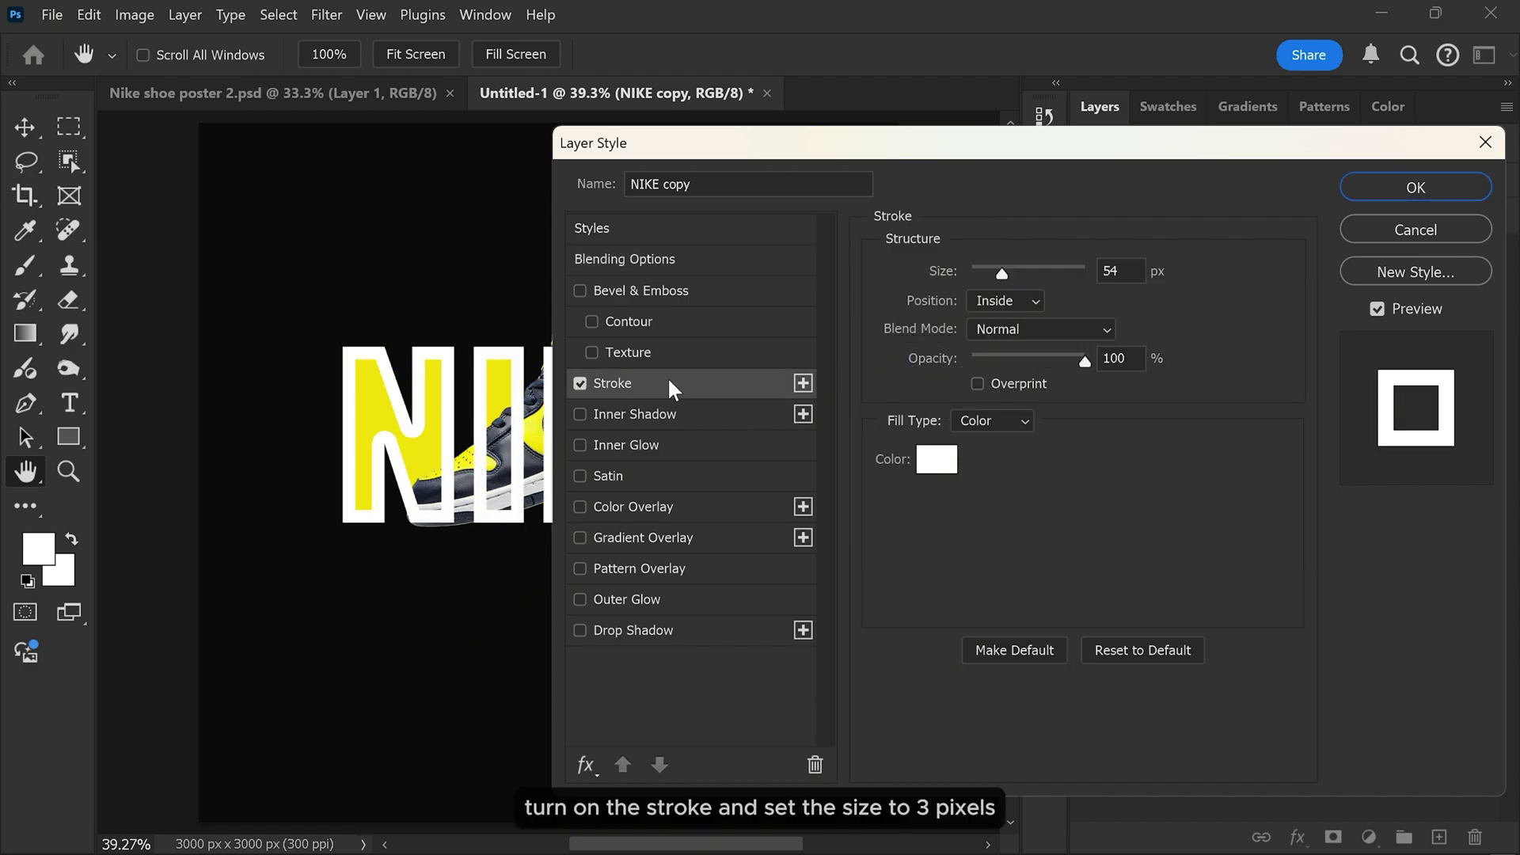
{"action": "left_click", "coordinate": [1118, 271]}
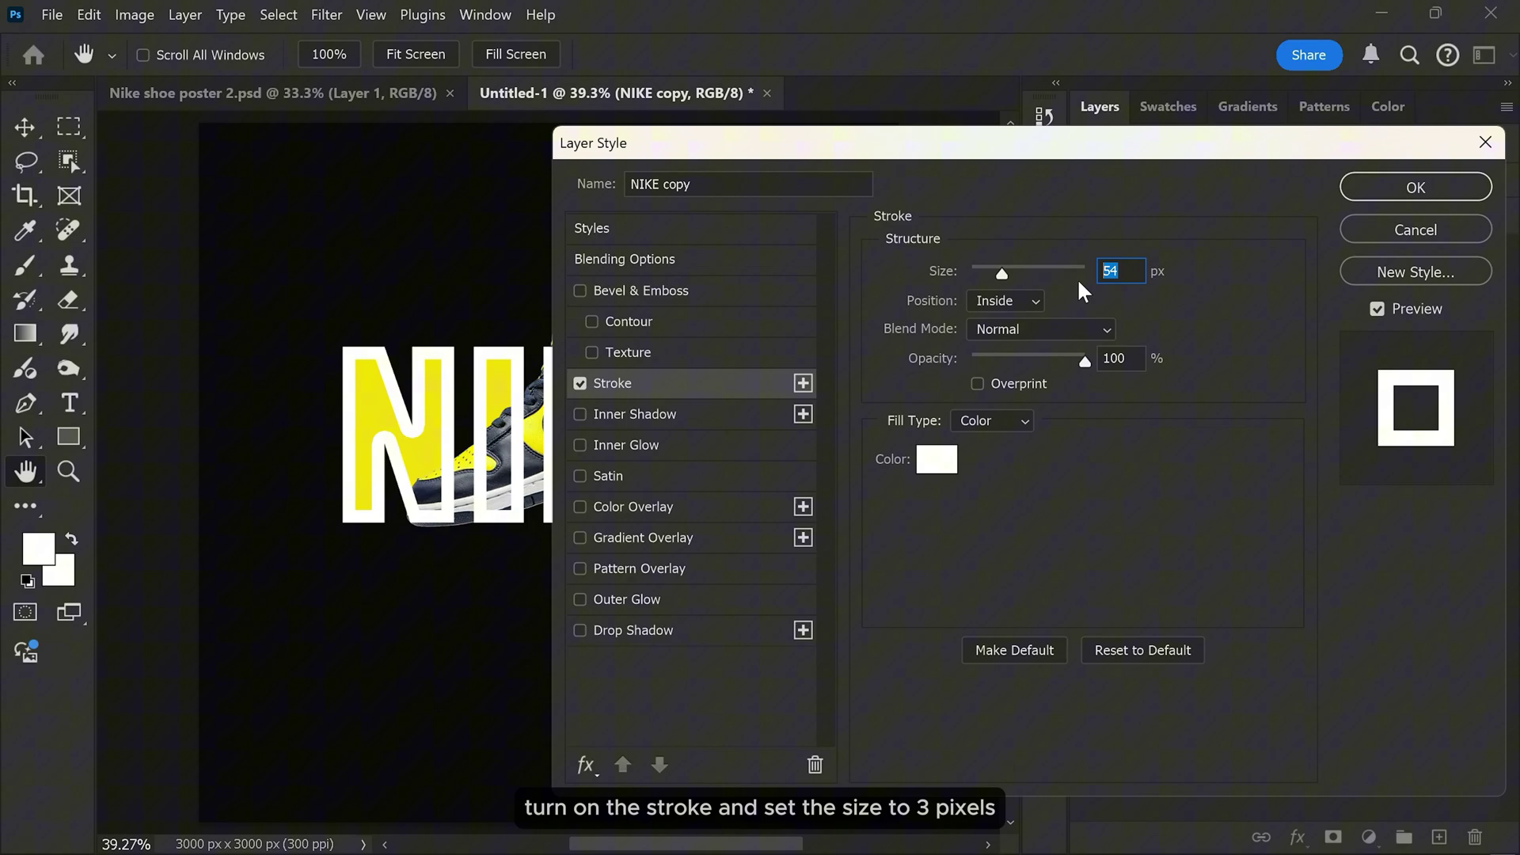
{"action": "type", "text": "3"}
{"action": "left_click", "coordinate": [1017, 302]}
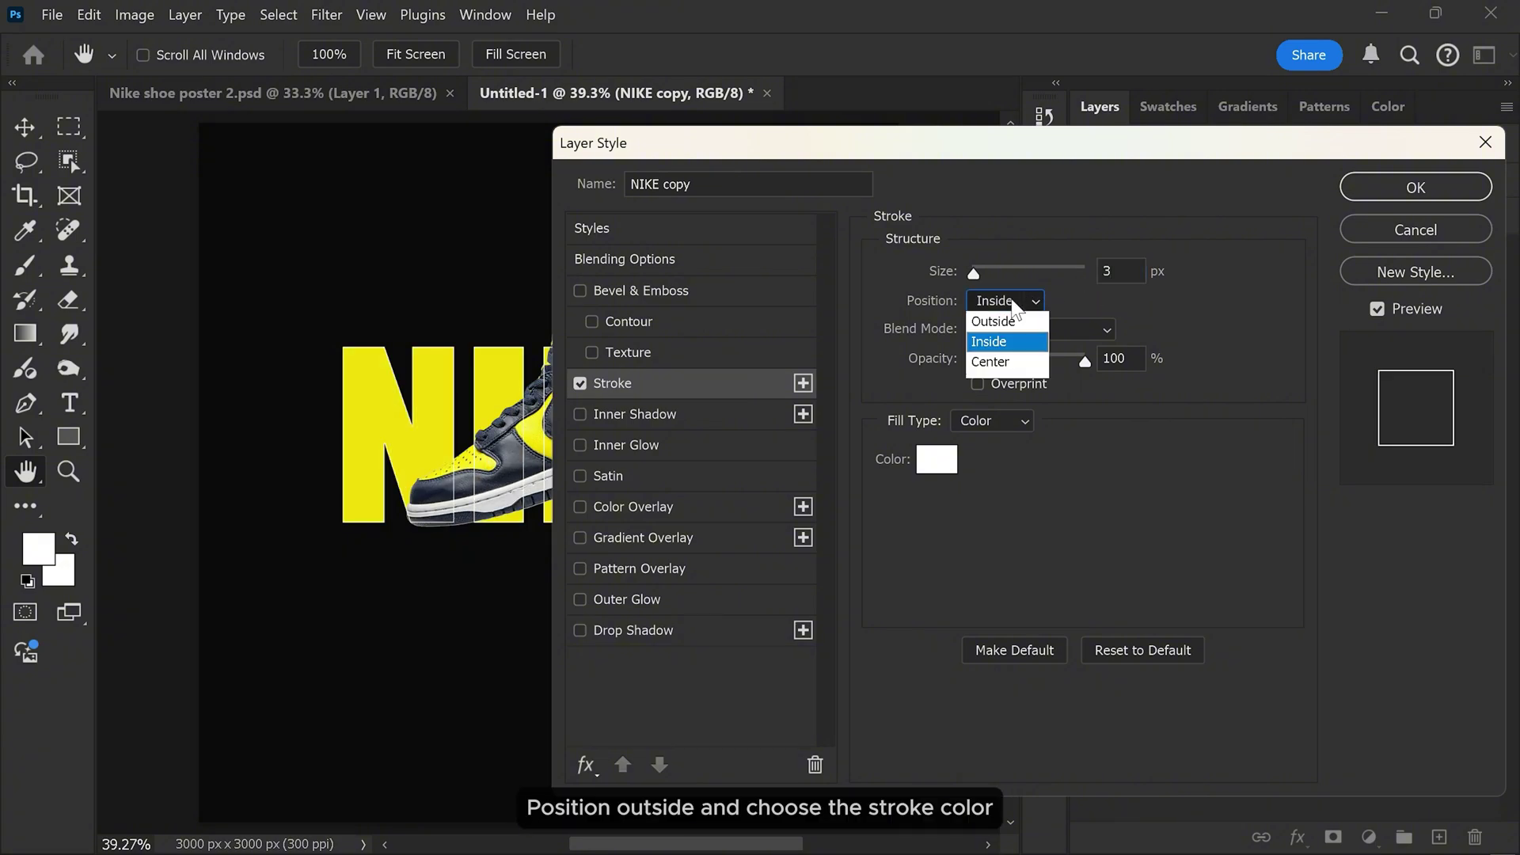
{"action": "left_click", "coordinate": [1008, 325]}
{"action": "left_click", "coordinate": [940, 459]}
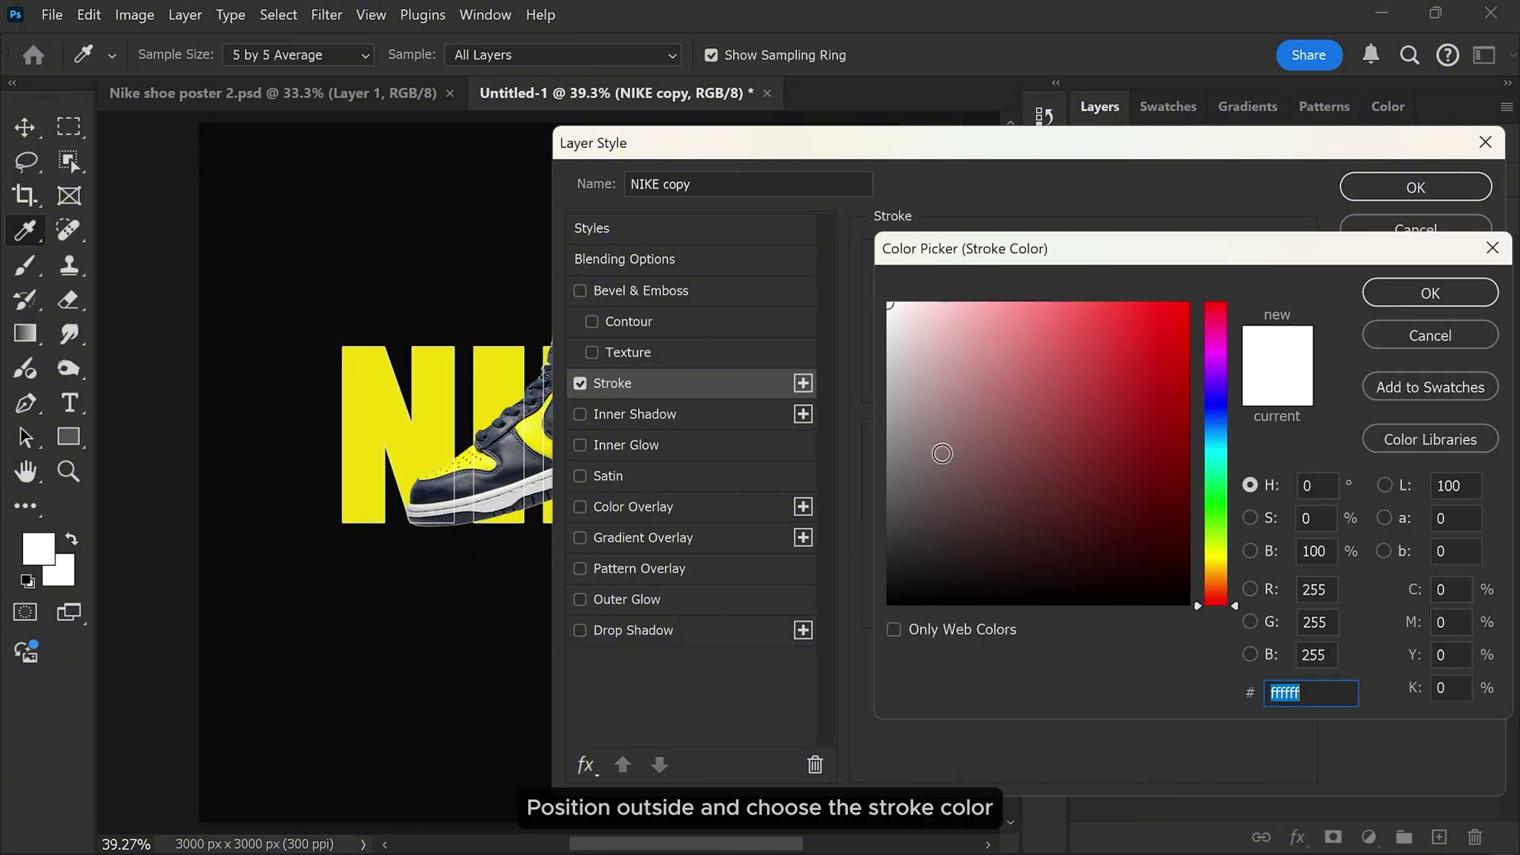
{"action": "left_click", "coordinate": [494, 370]}
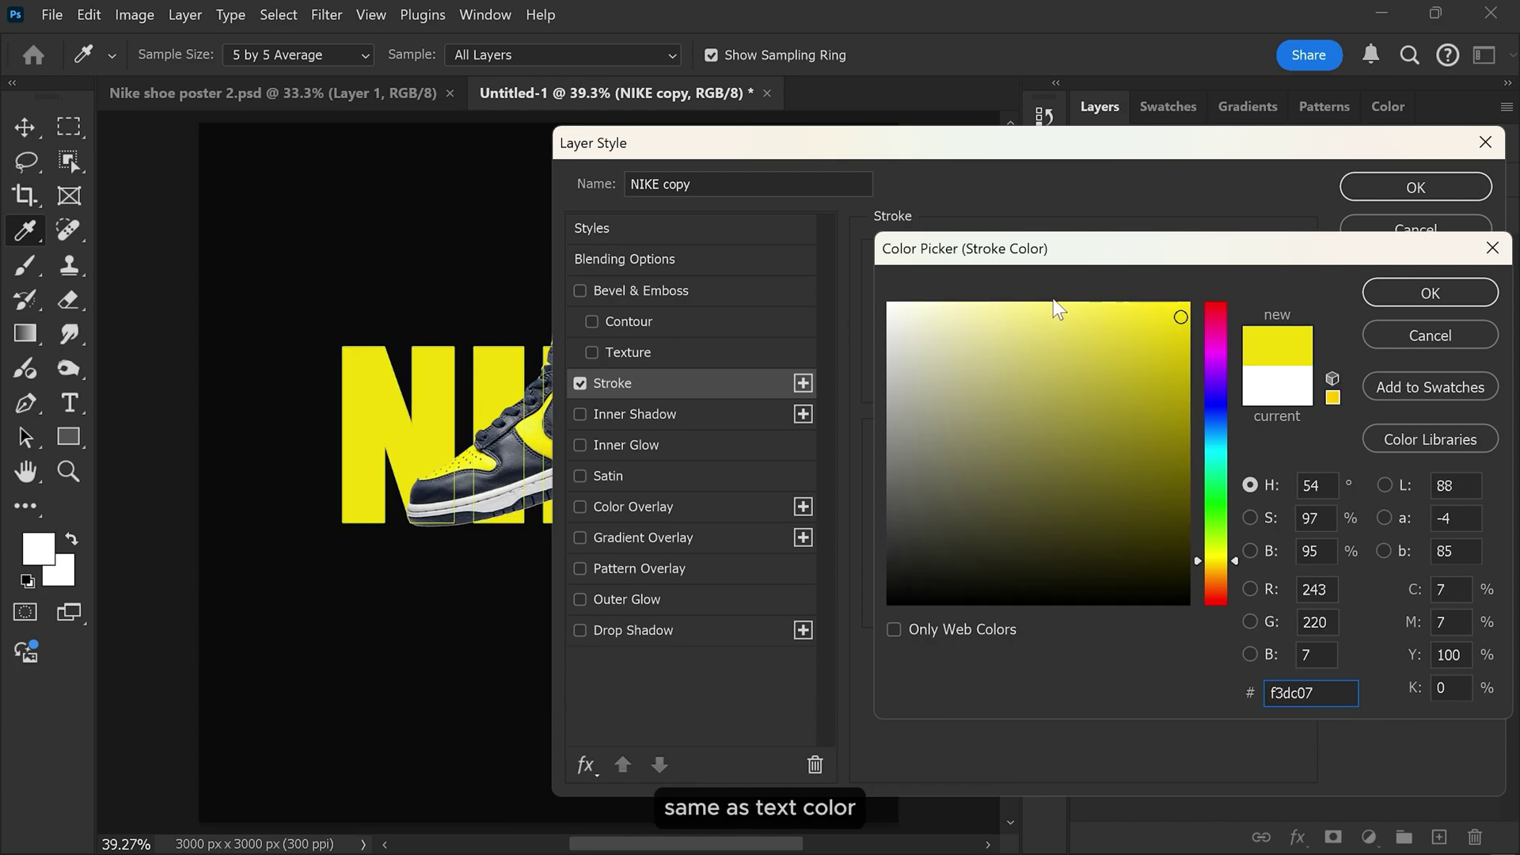
{"action": "left_click", "coordinate": [1430, 293]}
{"action": "left_click", "coordinate": [1395, 197]}
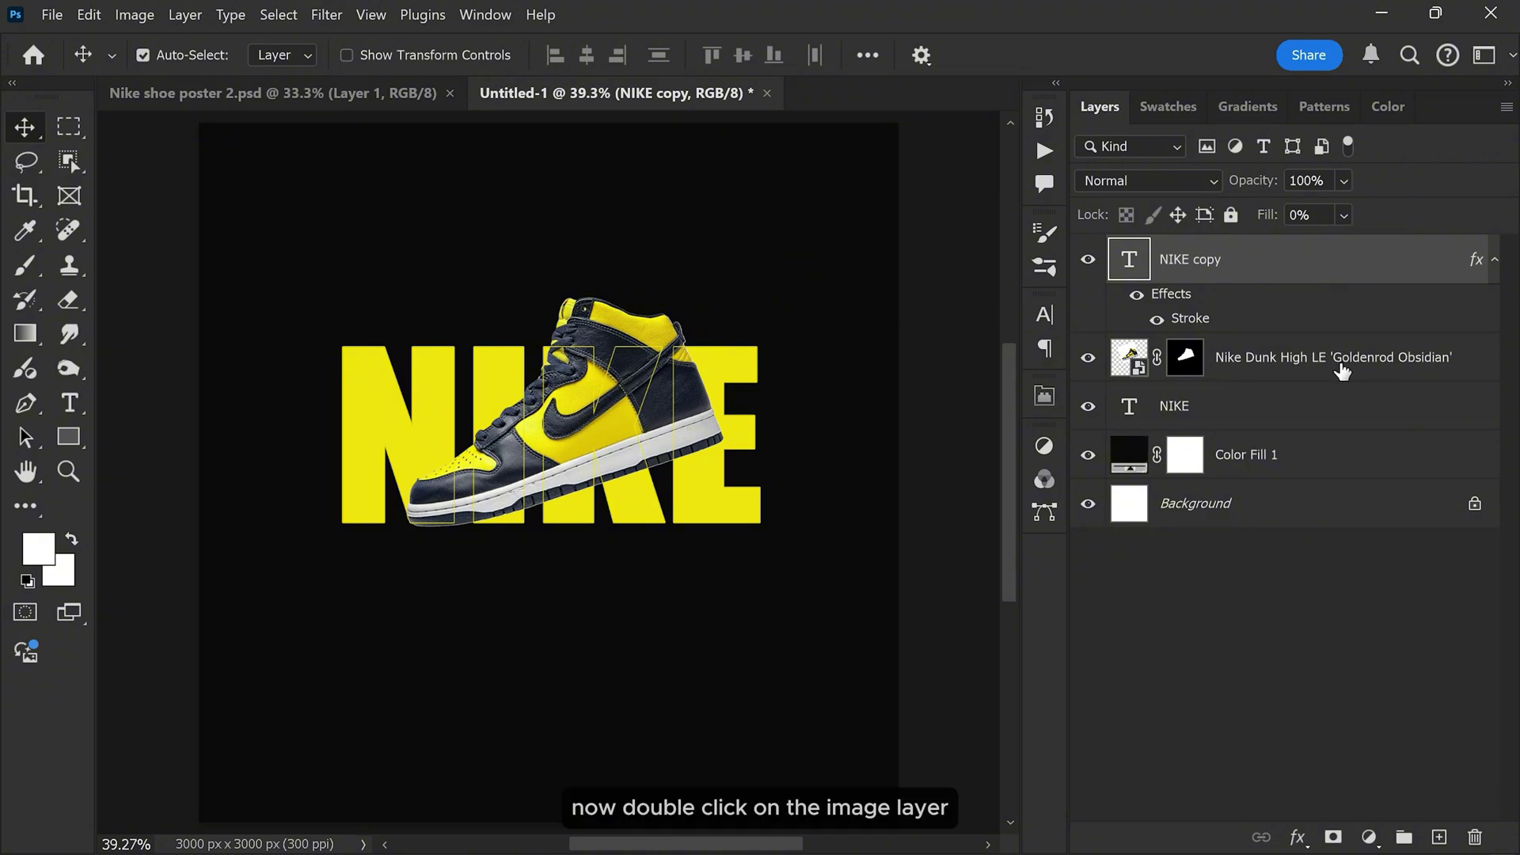
Step: Give the shoe layer a soft black drop shadow: 51% opacity, 30% spread, 142 px size
{"action": "double_click", "coordinate": [1462, 370]}
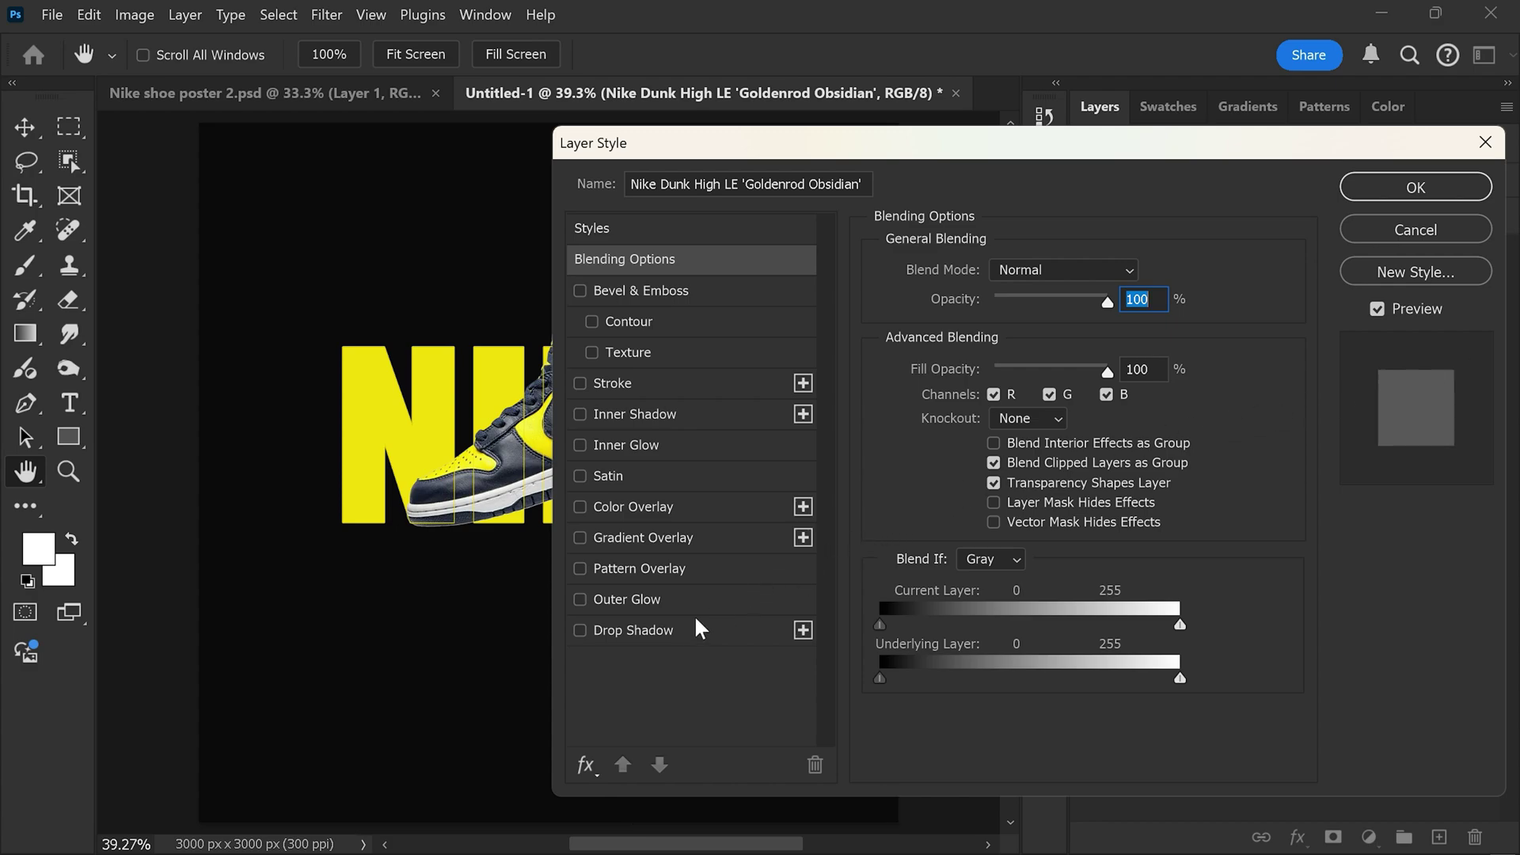
{"action": "left_click", "coordinate": [677, 631]}
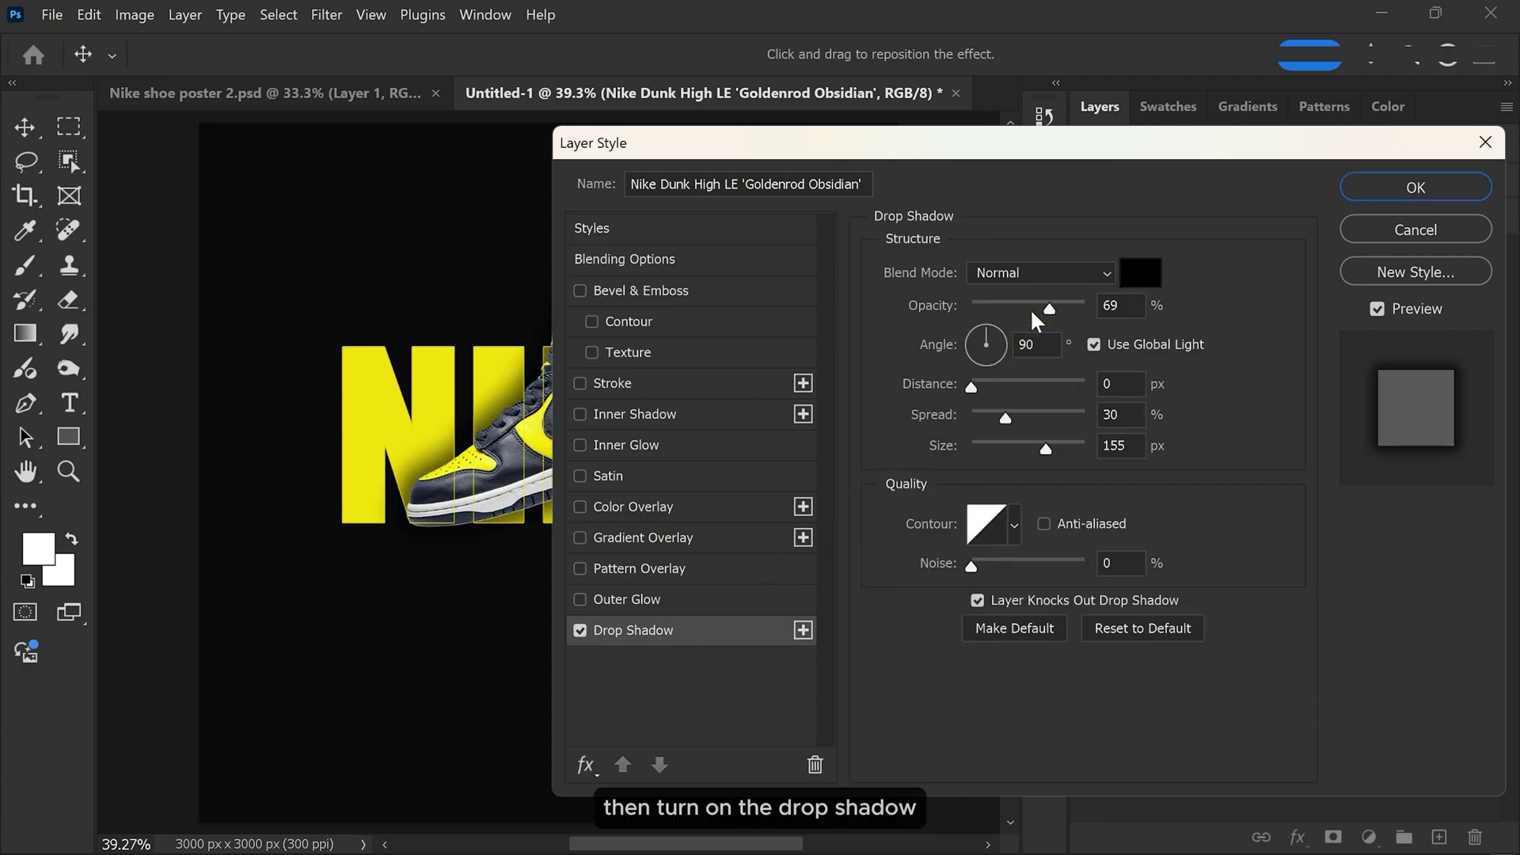
{"action": "left_click_drag", "start_coordinate": [1050, 308], "coordinate": [1029, 309]}
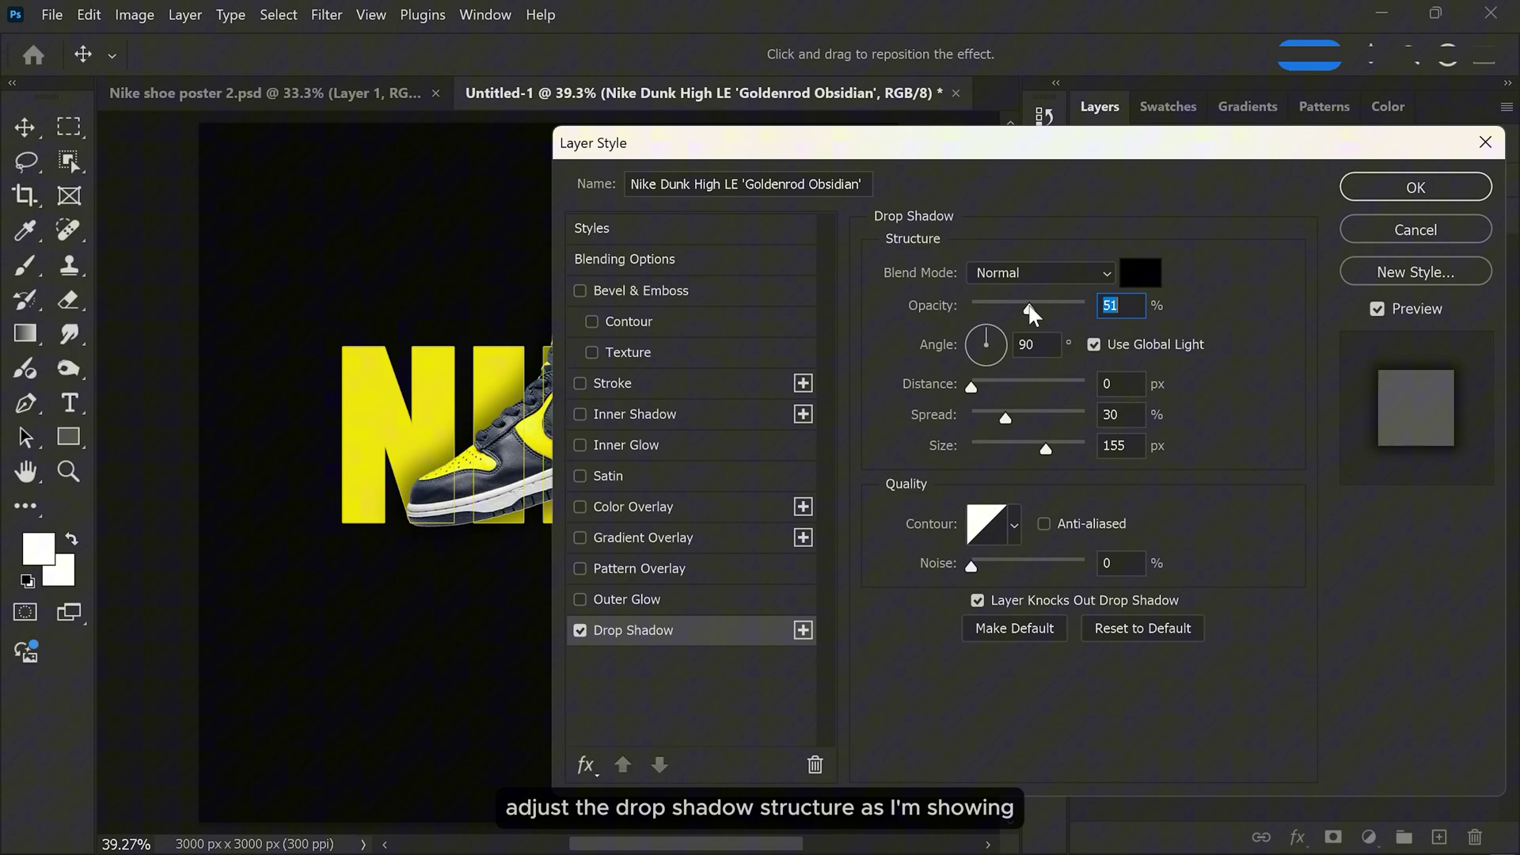
{"action": "left_click_drag", "start_coordinate": [1043, 454], "coordinate": [1042, 454]}
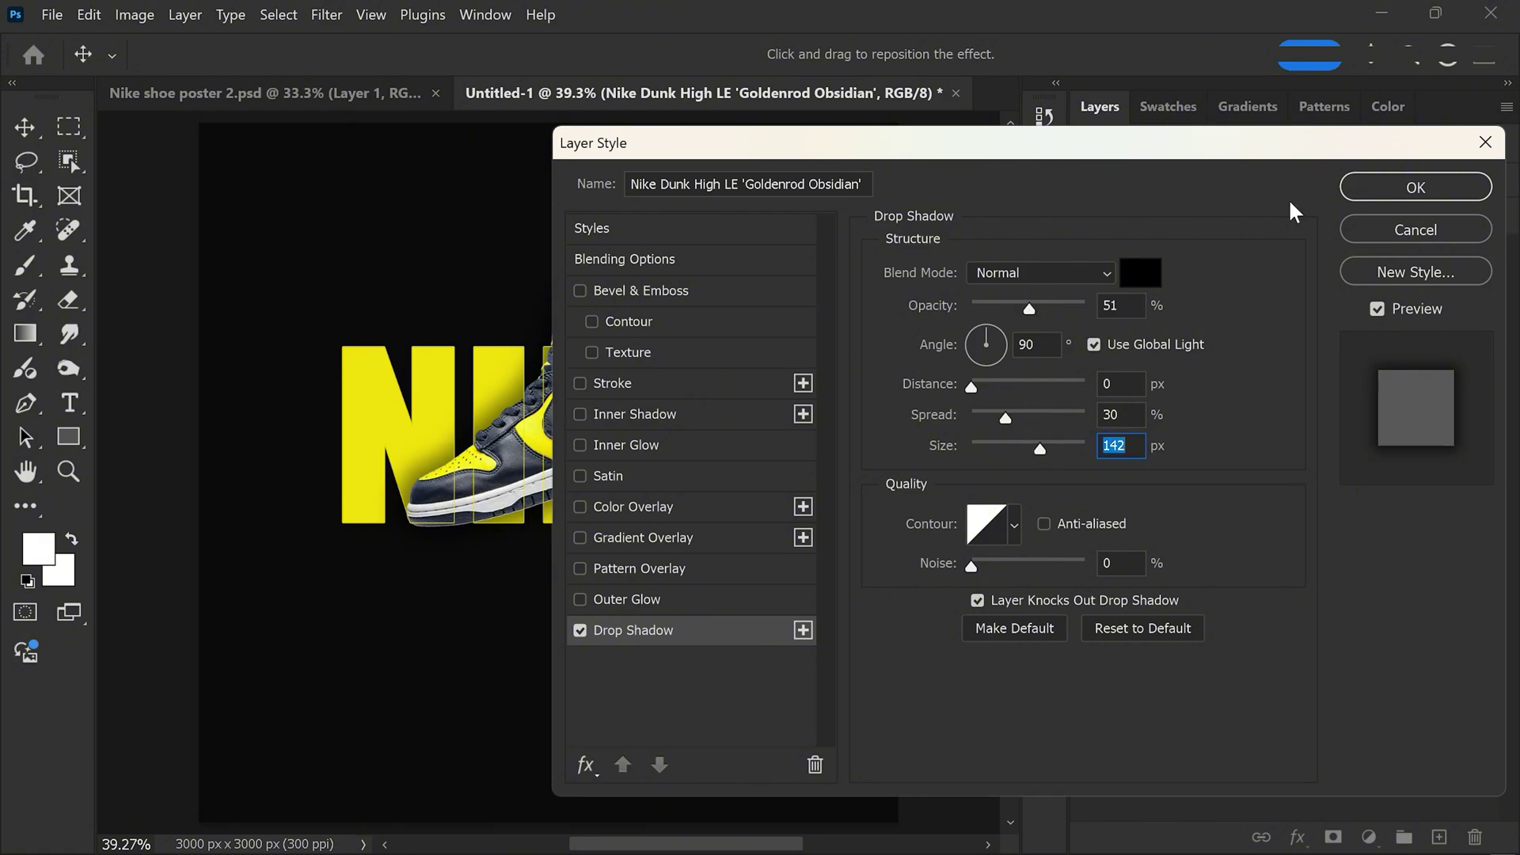
{"action": "left_click", "coordinate": [1364, 198]}
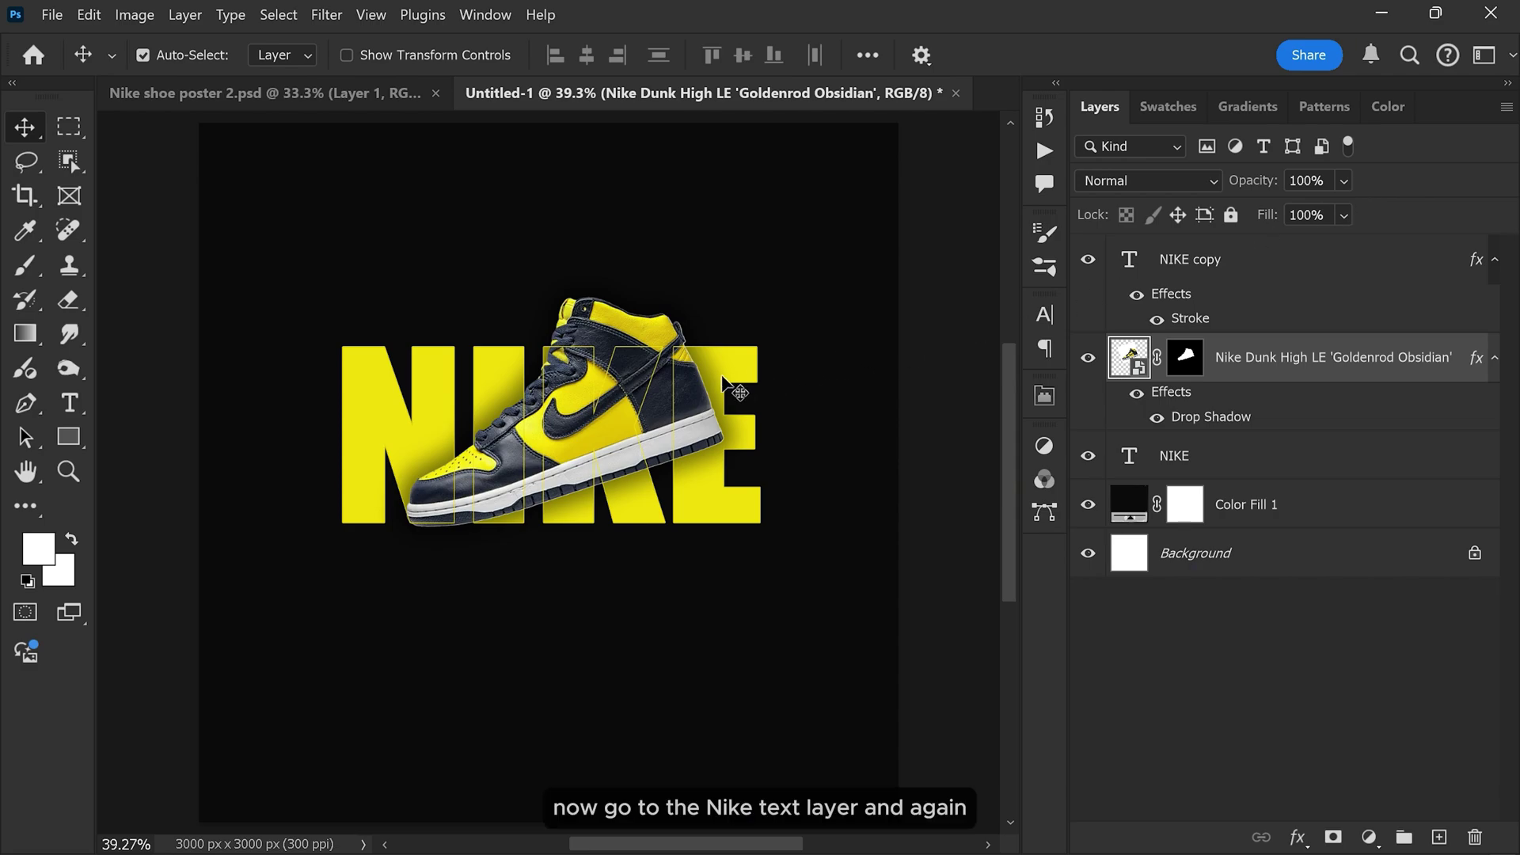
Step: Add a yellow outer glow to the NIKE text layer: 54% opacity, 10% spread, 76 px size
{"action": "left_click", "coordinate": [1228, 467]}
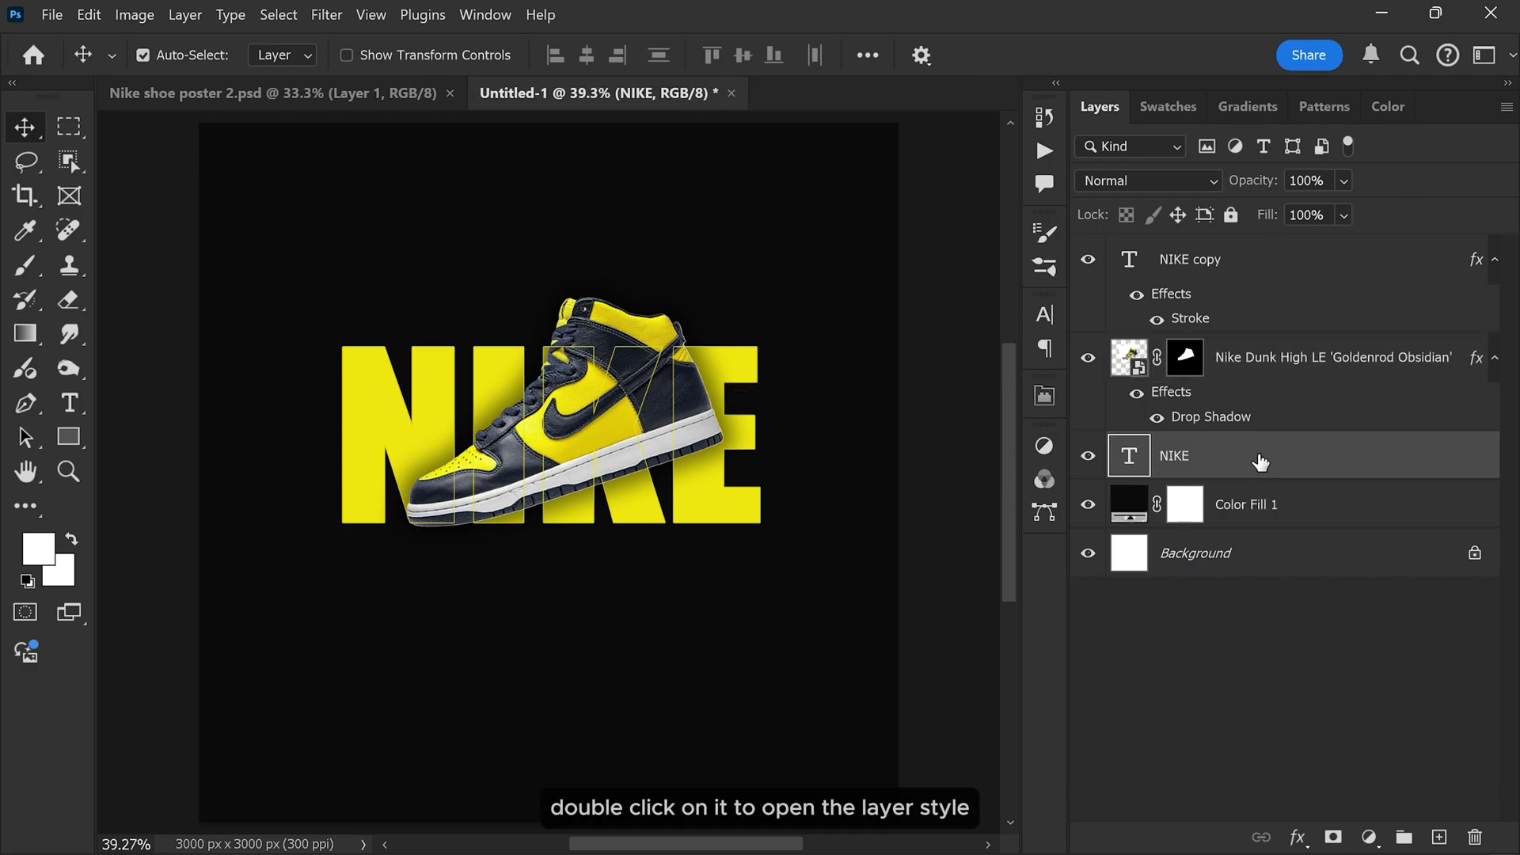
{"action": "double_click", "coordinate": [1264, 461]}
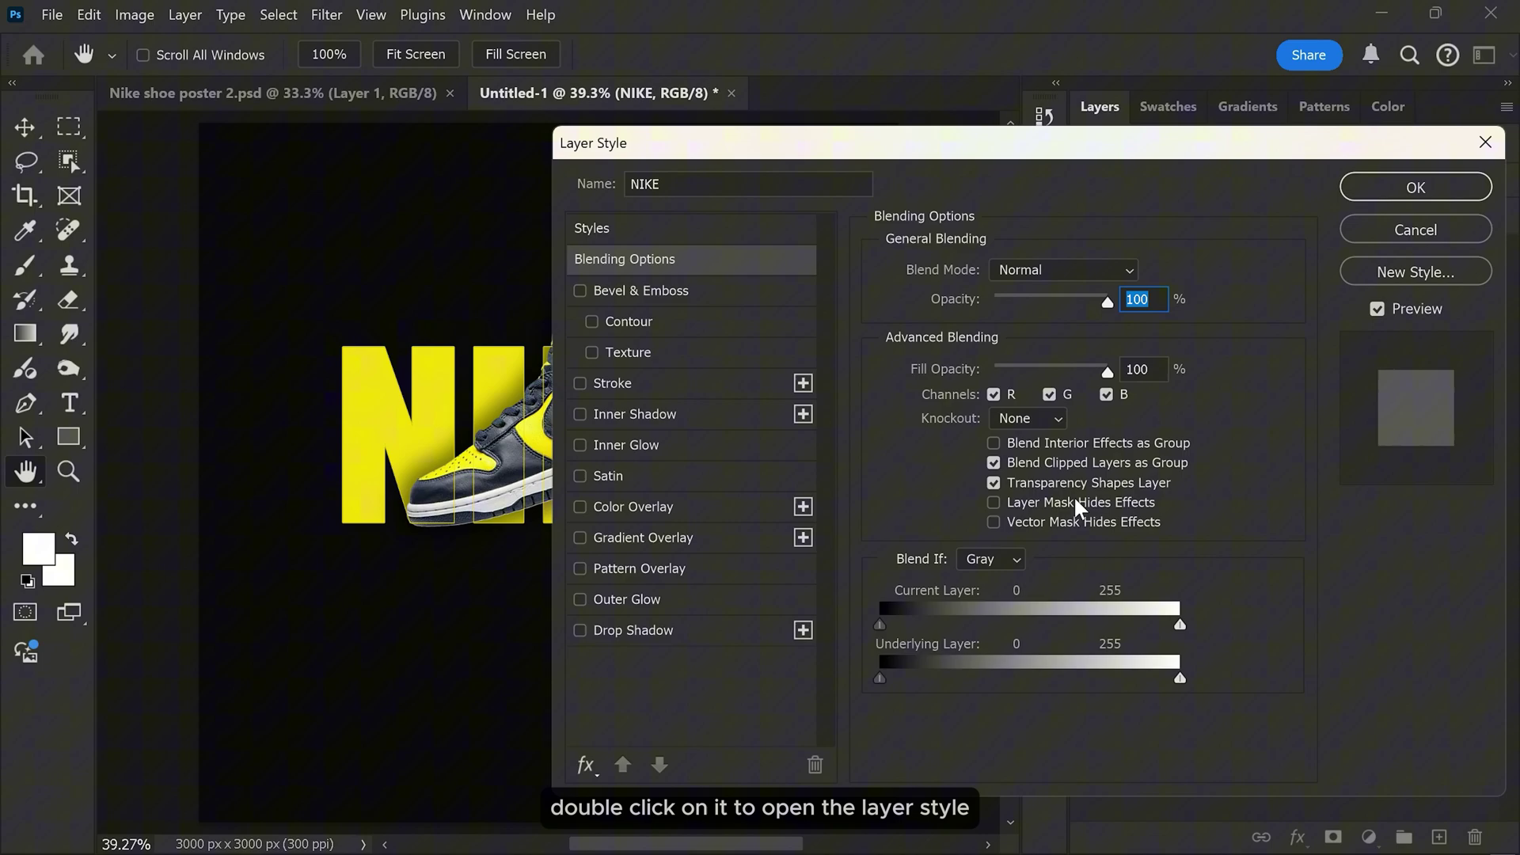
{"action": "left_click", "coordinate": [654, 605]}
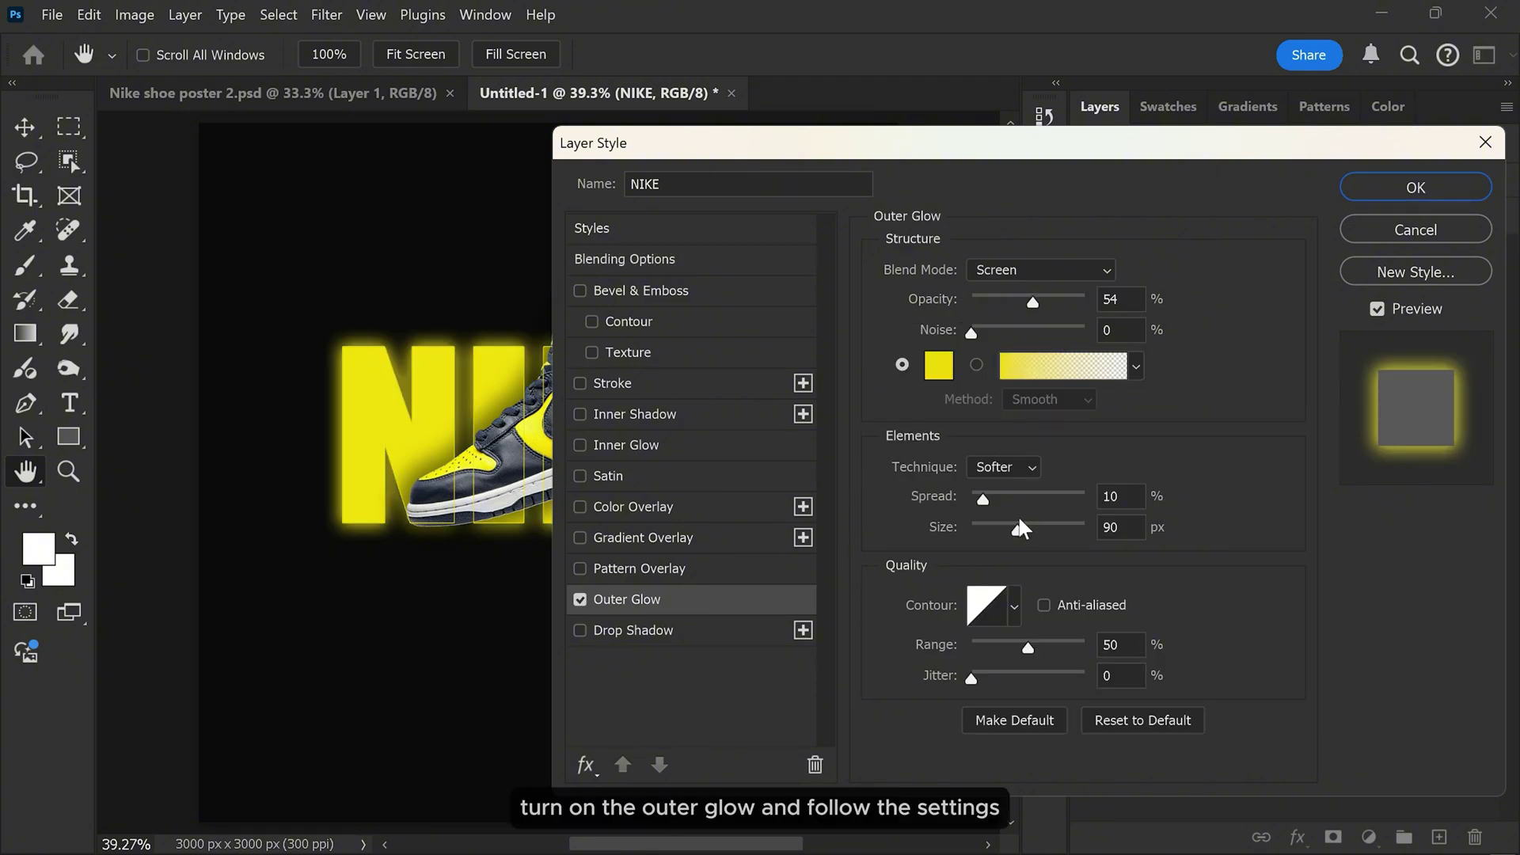
{"action": "left_click_drag", "start_coordinate": [1021, 529], "coordinate": [1014, 537]}
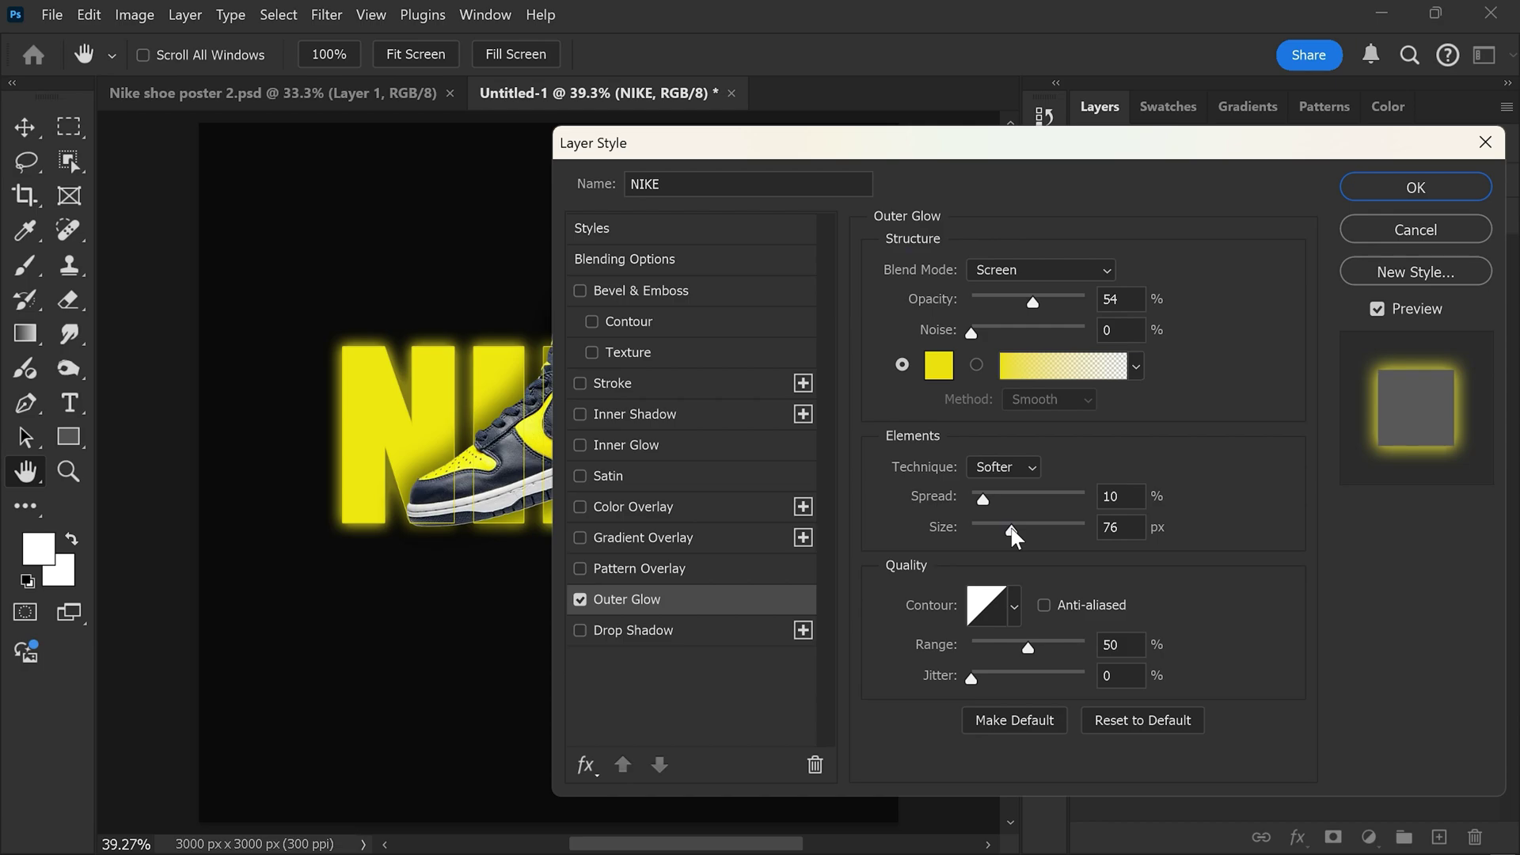
{"action": "left_click", "coordinate": [1358, 191]}
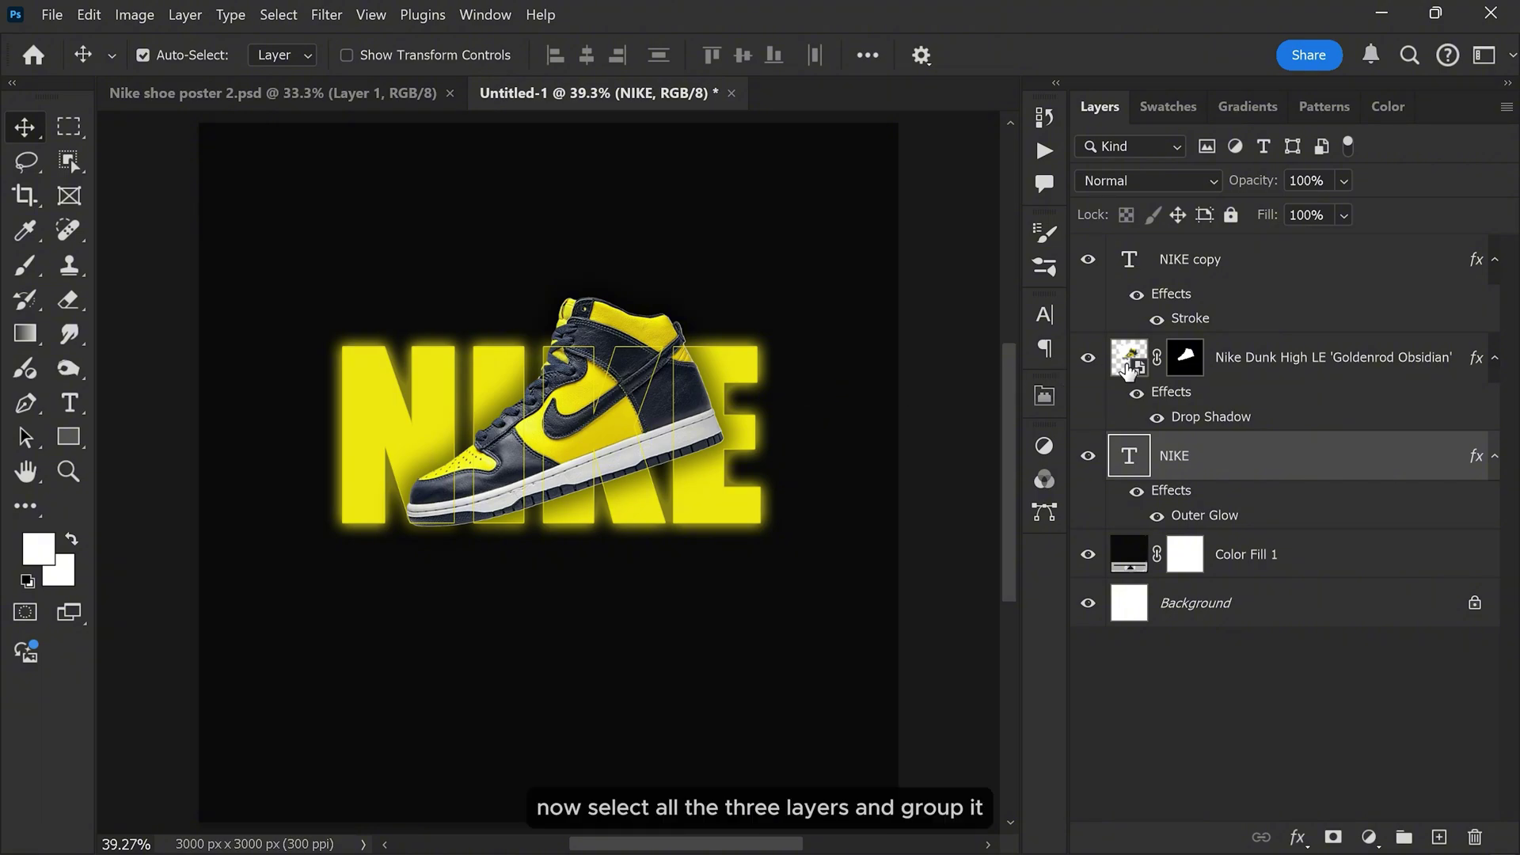
Step: Group the NIKE copy, shoe and NIKE layers into a group named NIKE, then select Color Fill 1
{"action": "left_click", "coordinate": [1281, 267], "text": "shift"}
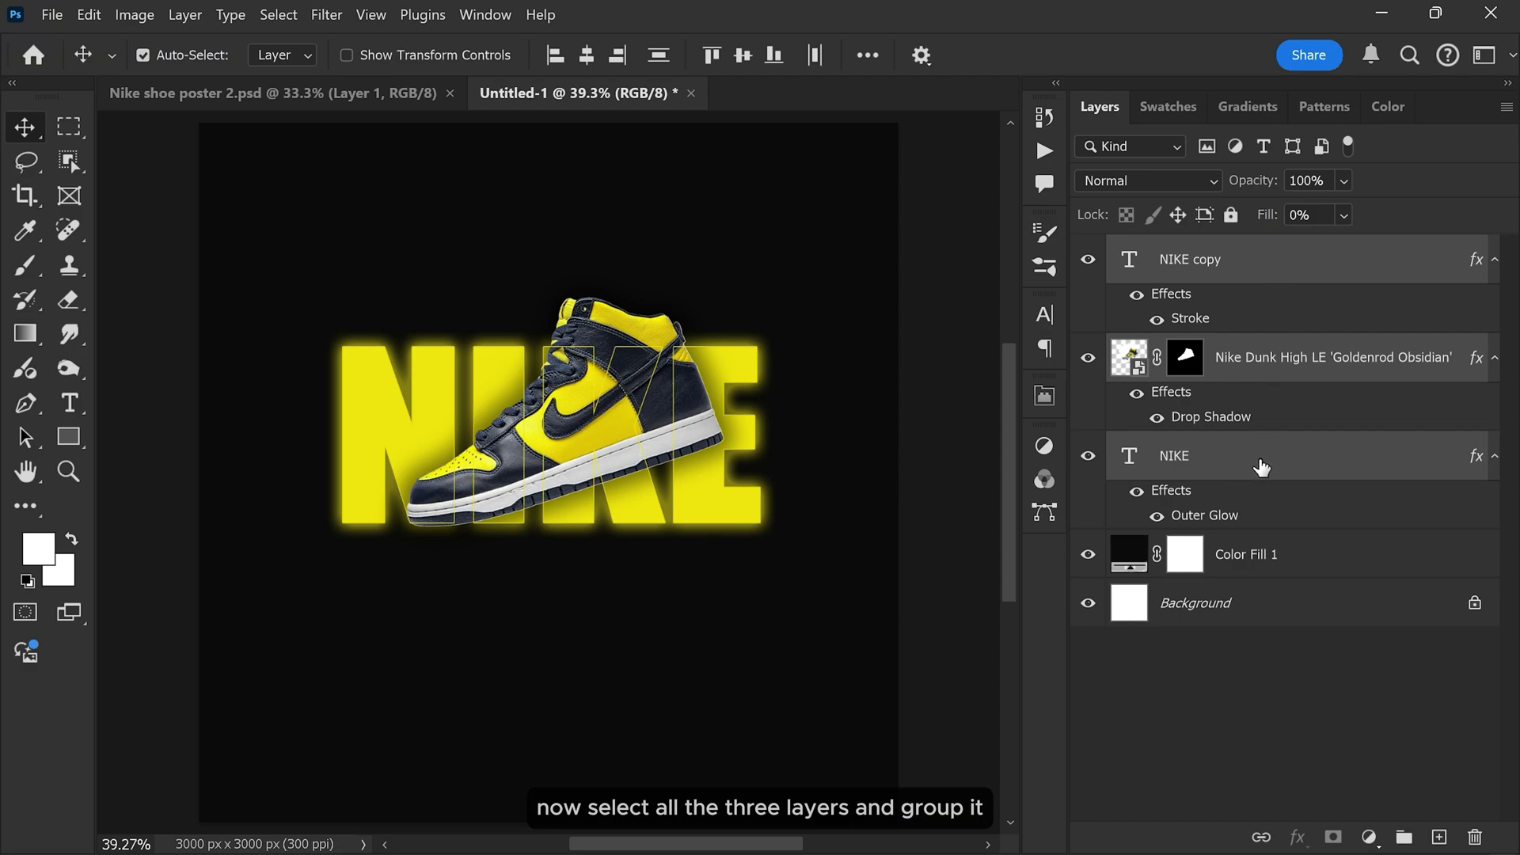
{"action": "left_click", "coordinate": [1404, 840]}
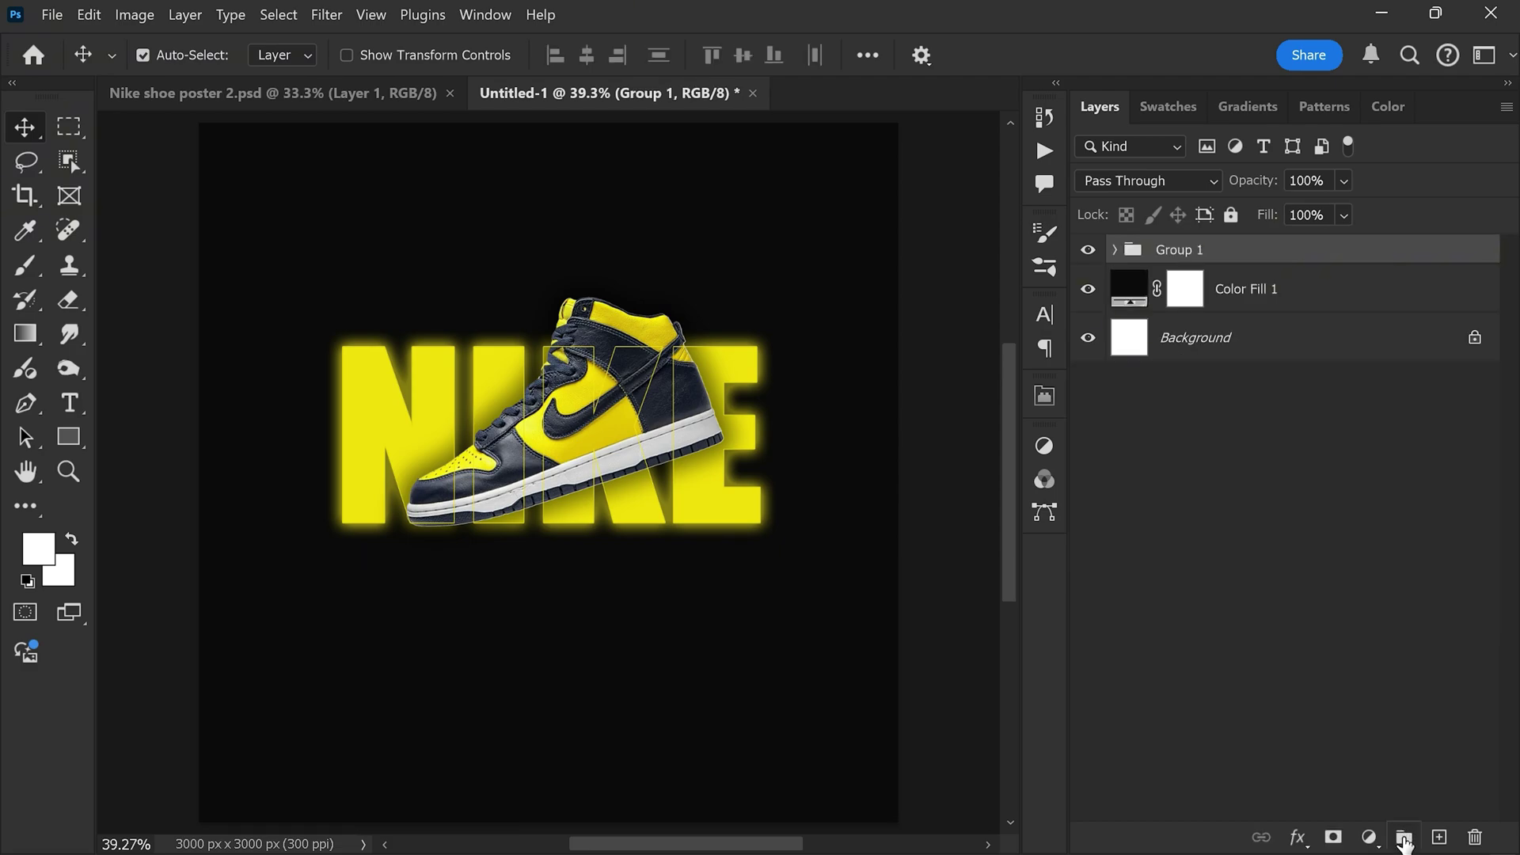
{"action": "double_click", "coordinate": [1187, 252]}
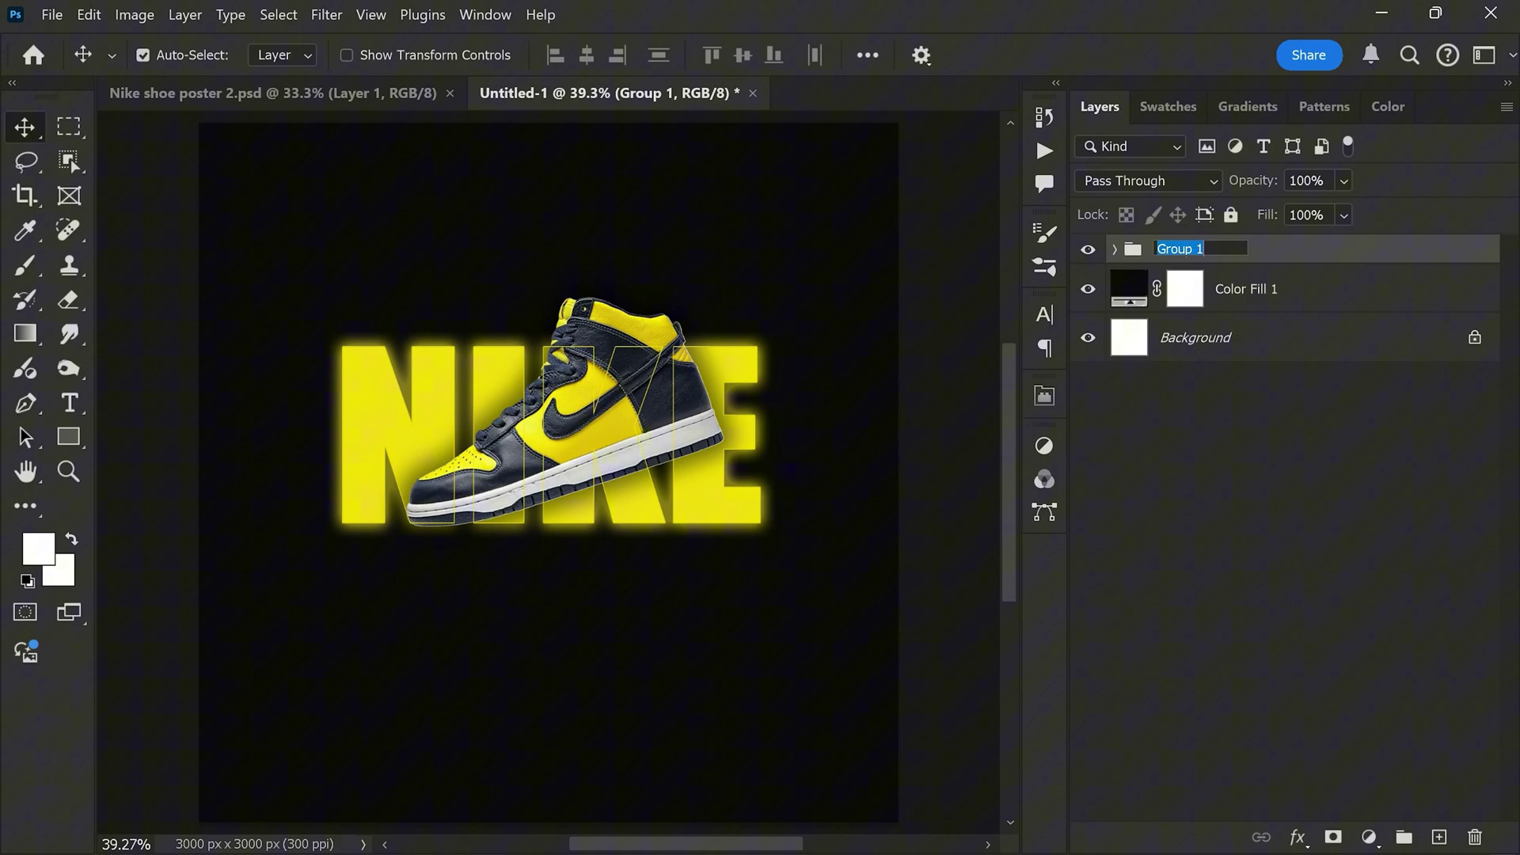
{"action": "type", "text": "NIKE"}
{"action": "key", "text": "Return"}
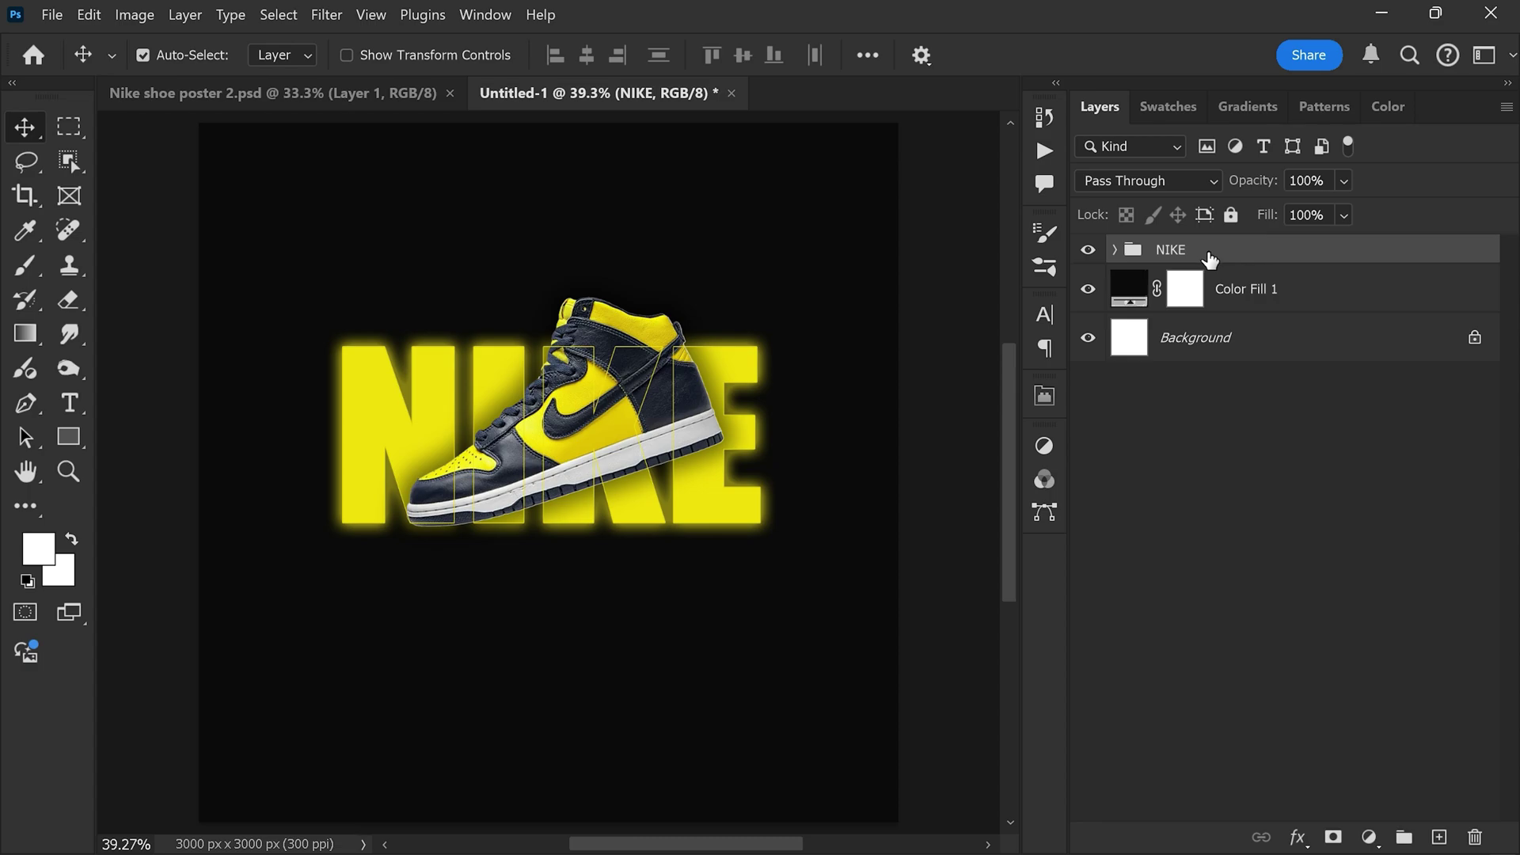
{"action": "left_click", "coordinate": [1246, 291]}
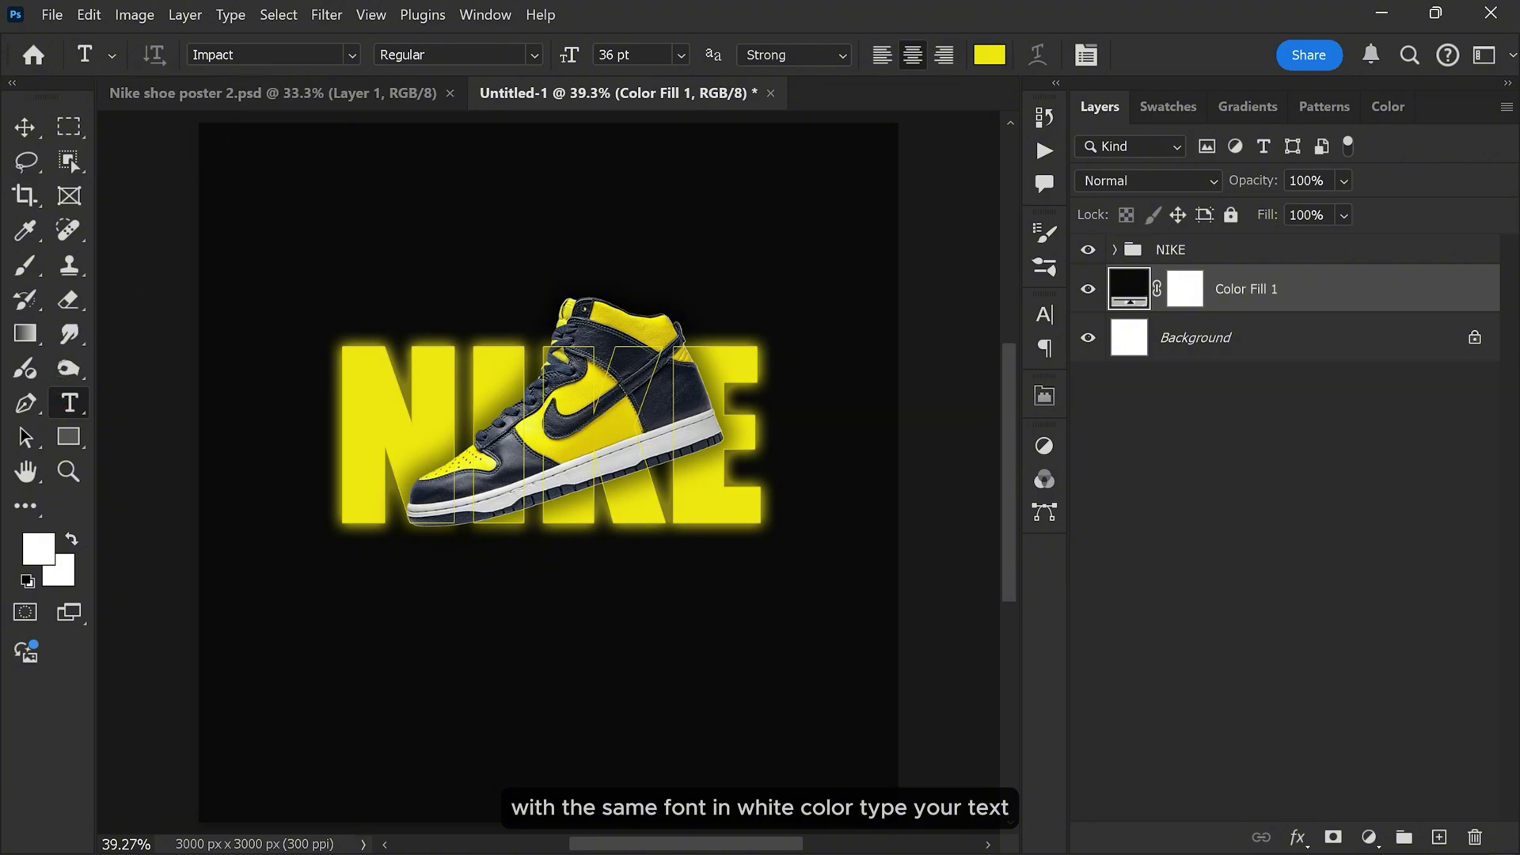
Step: Set the text colour to white and type 'JUST DO IT' near the bottom of the poster
{"action": "left_click", "coordinate": [986, 55]}
{"action": "left_click_drag", "start_coordinate": [935, 346], "coordinate": [887, 297]}
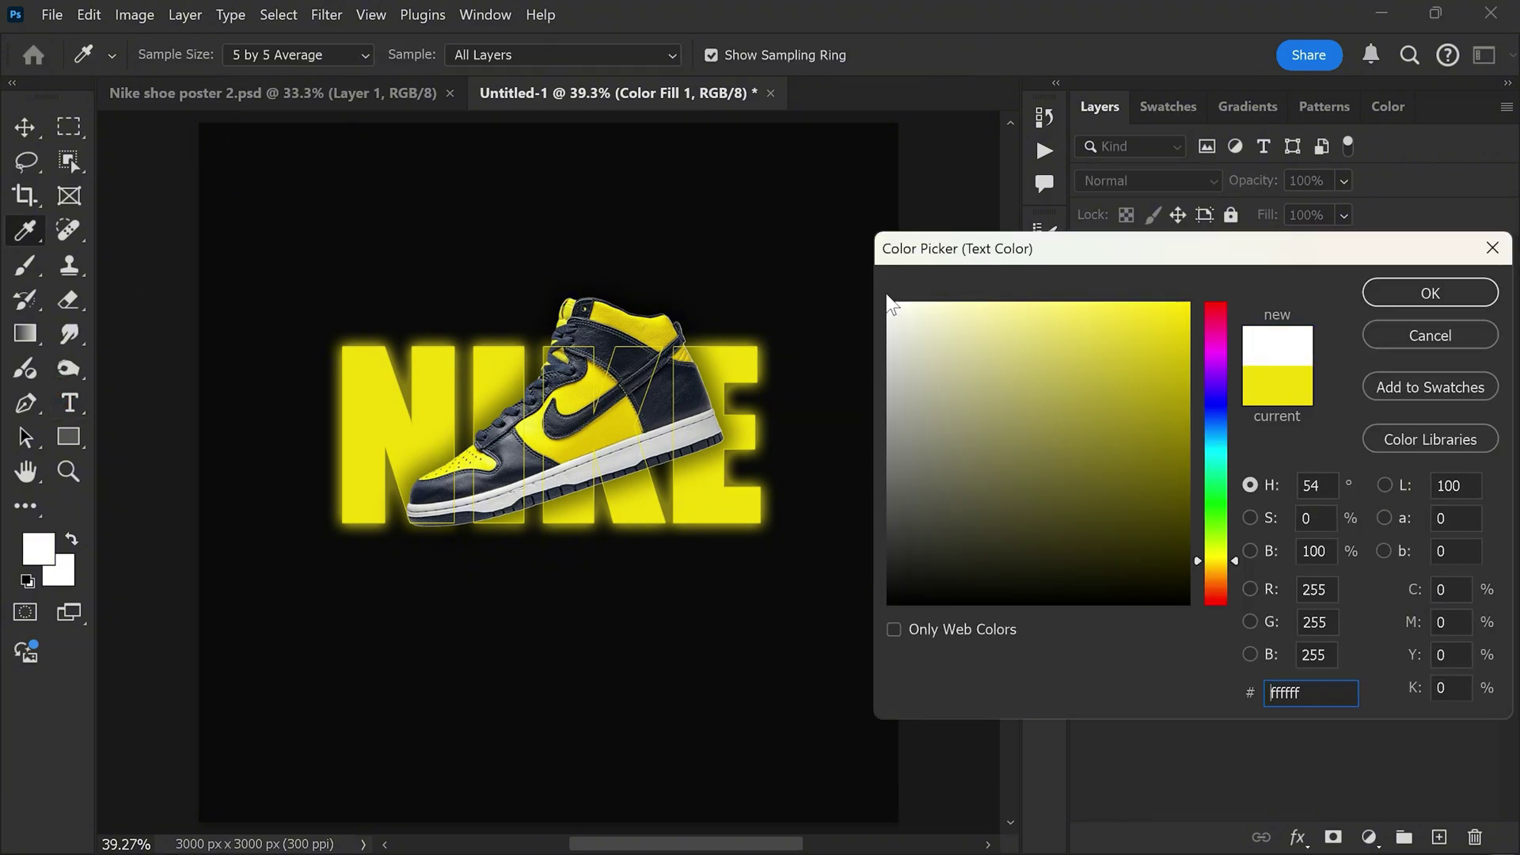
{"action": "left_click", "coordinate": [1386, 295]}
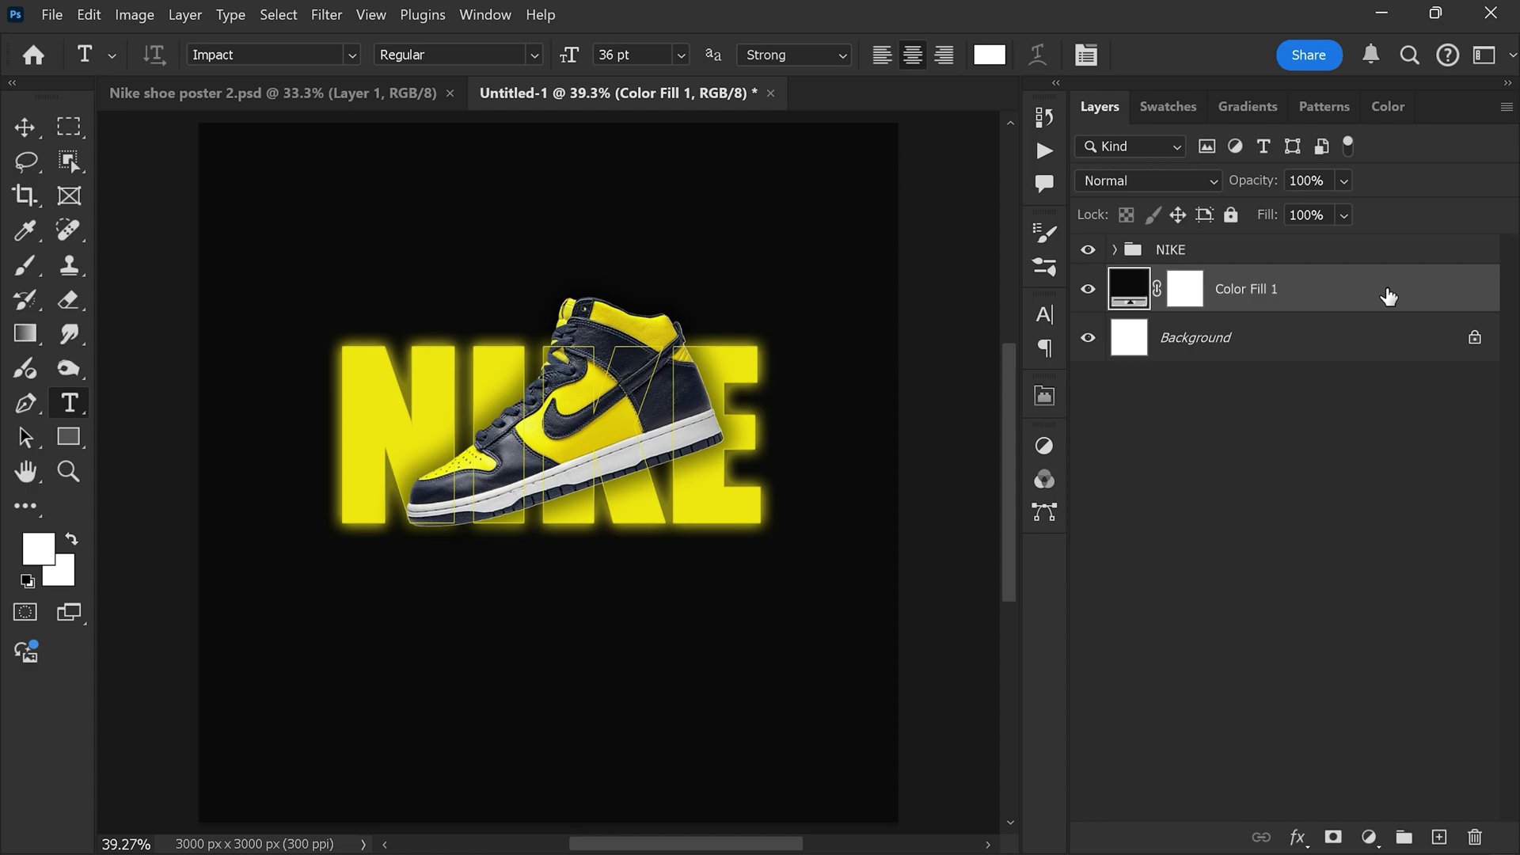
{"action": "left_click", "coordinate": [415, 675]}
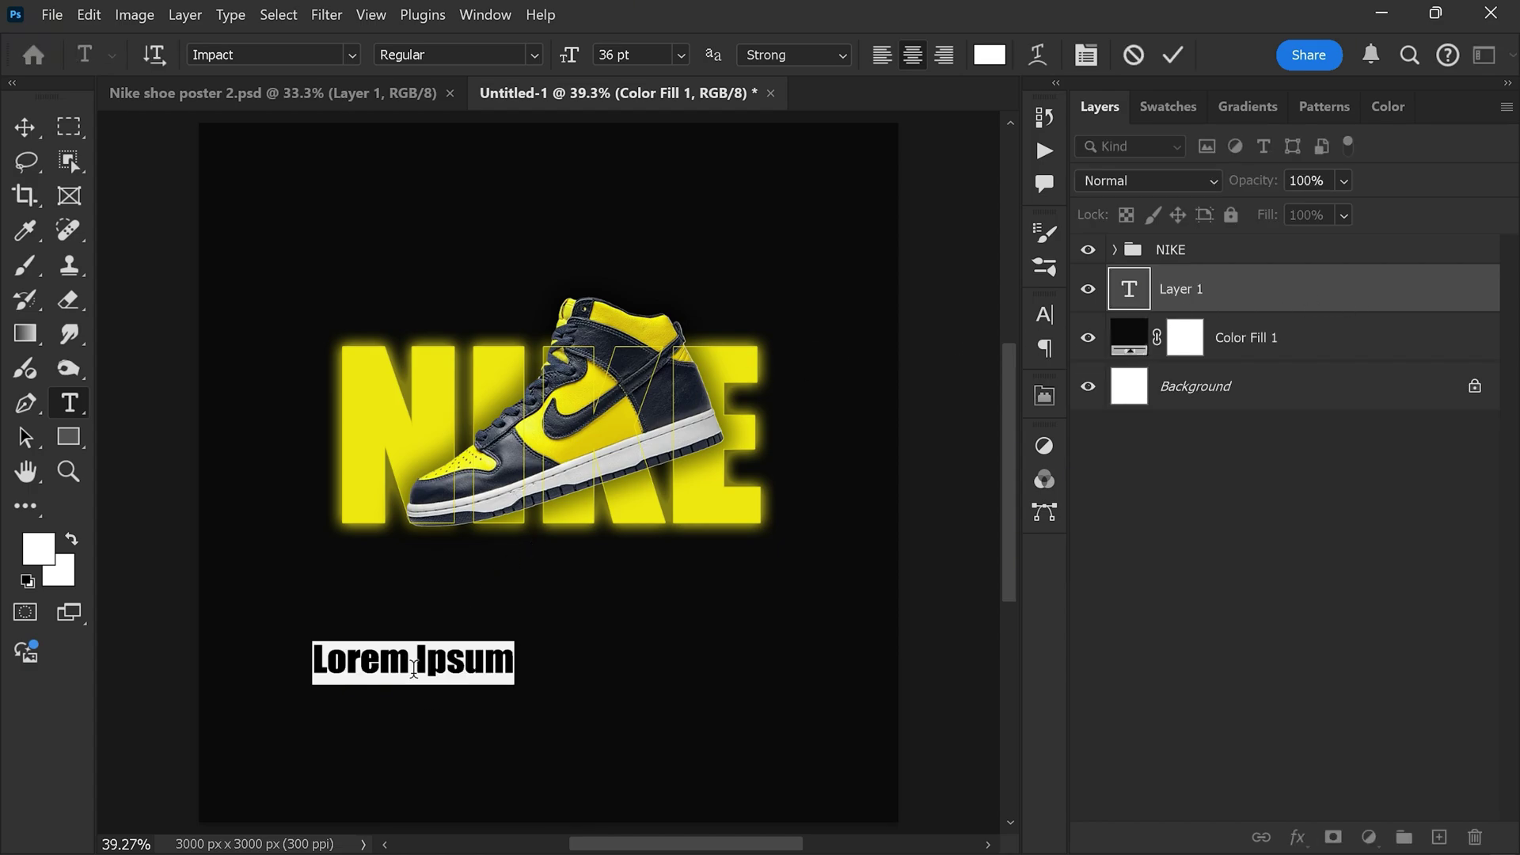
{"action": "key", "text": "BackSpace"}
{"action": "type", "text": "JUST"}
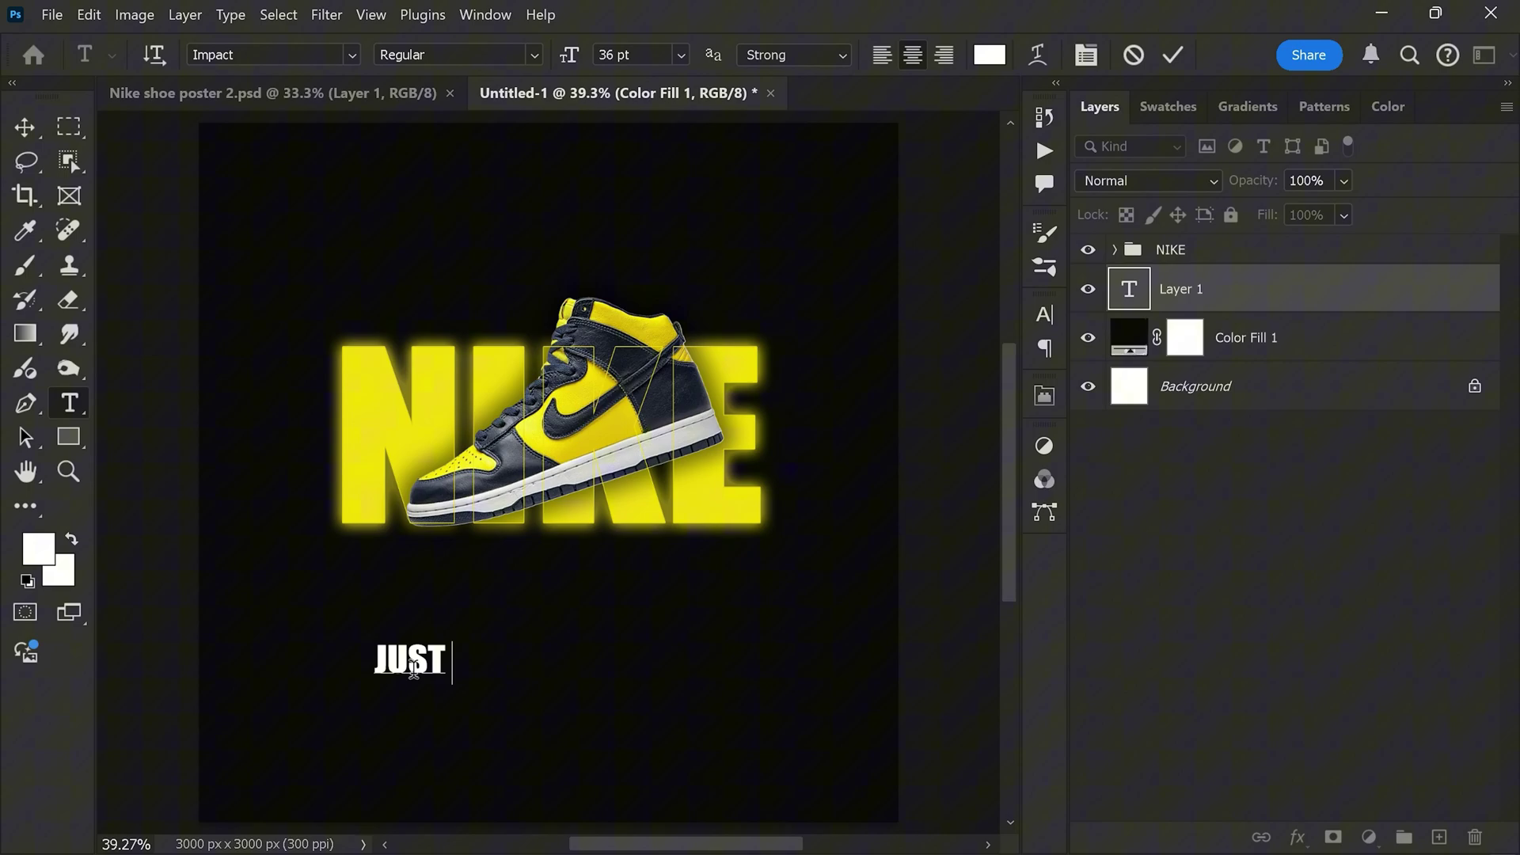
{"action": "type", "text": " DO IT"}
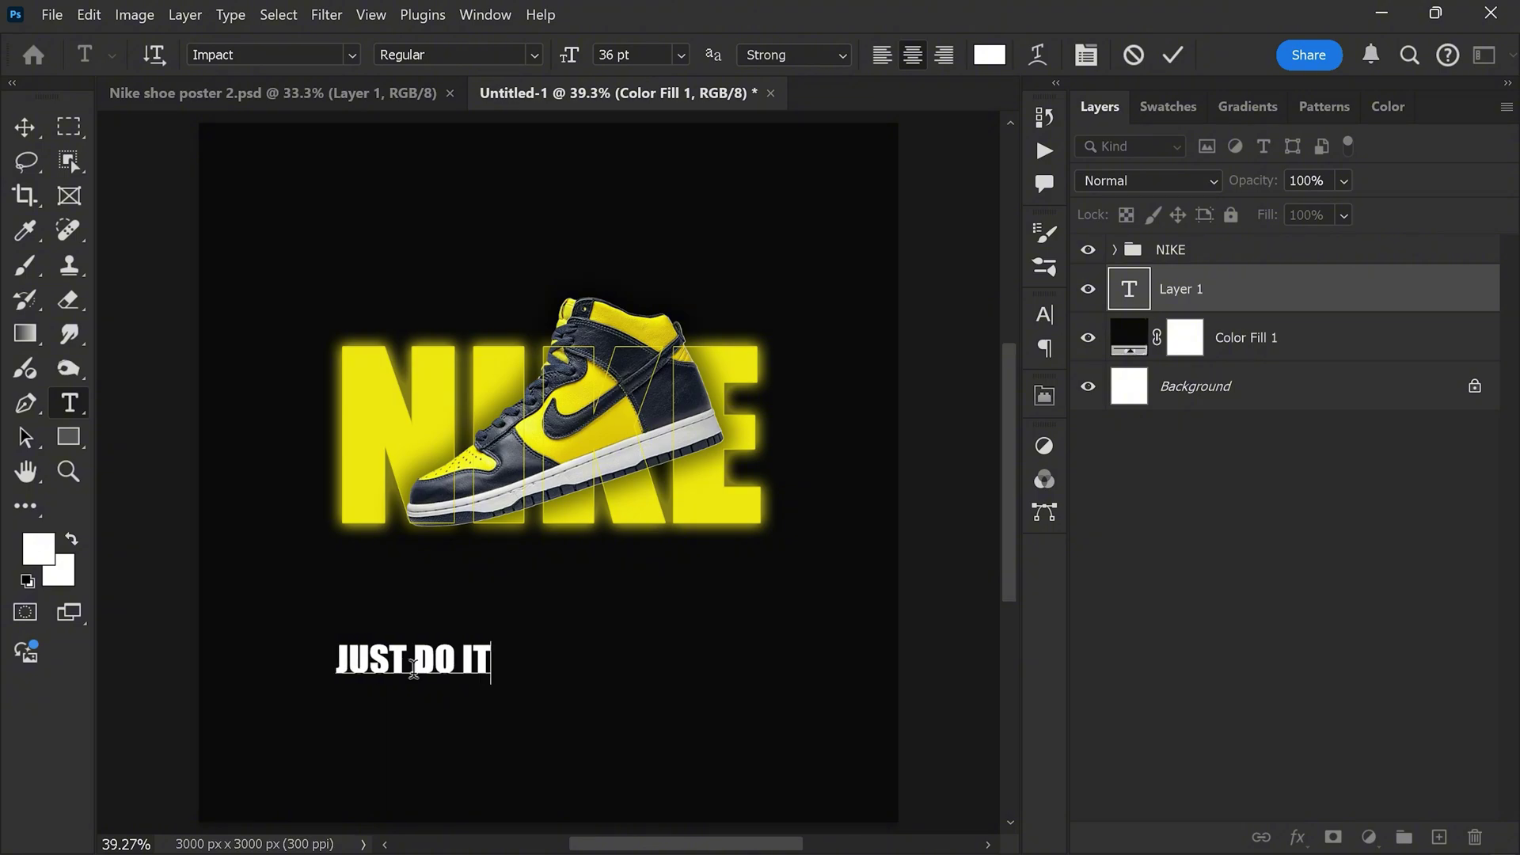
{"action": "left_click", "coordinate": [1172, 55]}
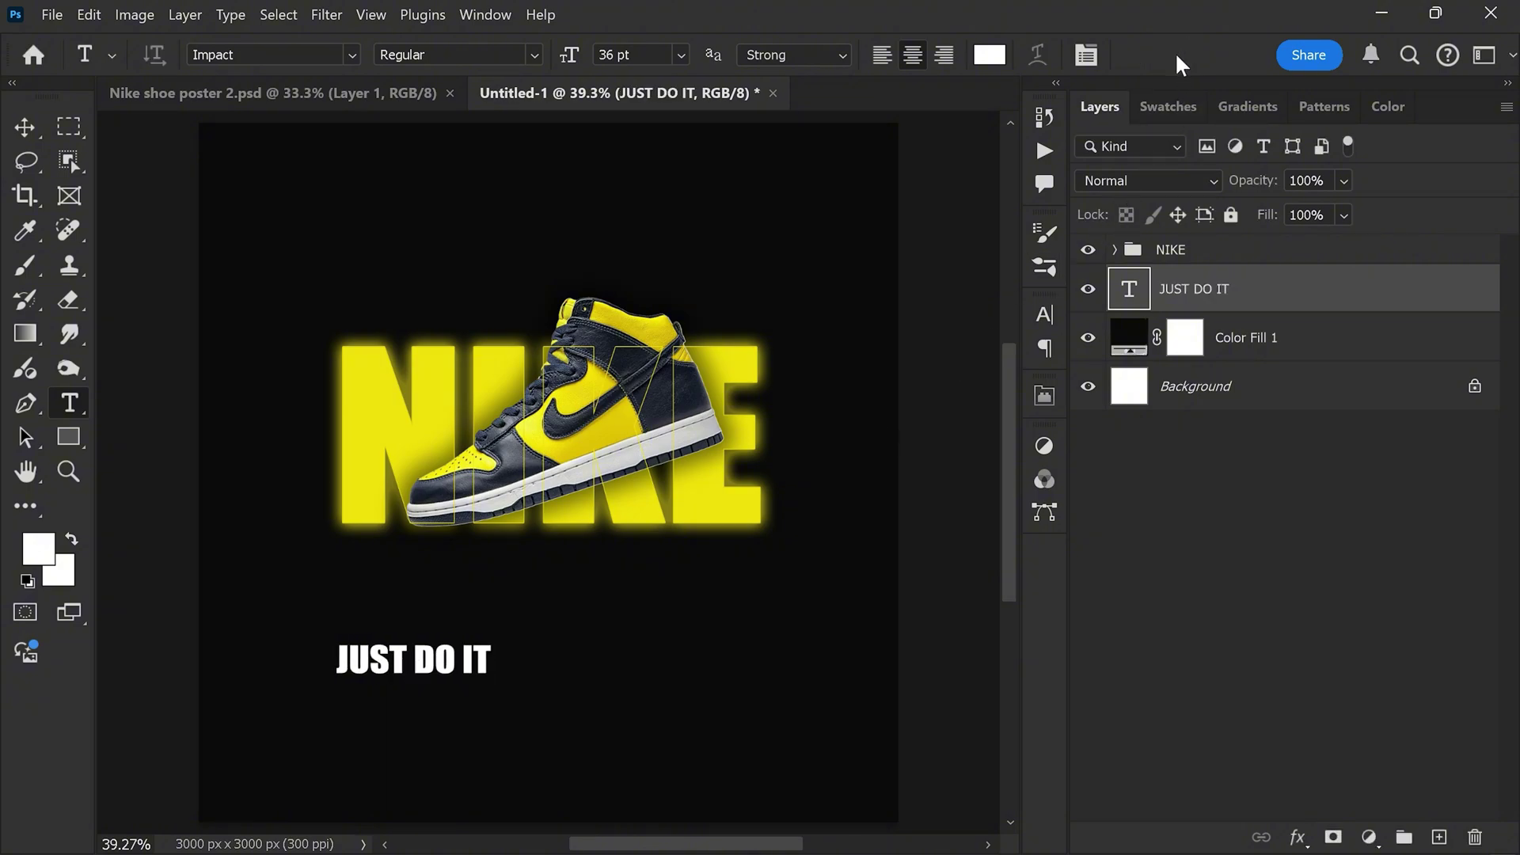
Step: Scale the JUST DO IT text up to match the width of NIKE
{"action": "key", "text": "v"}
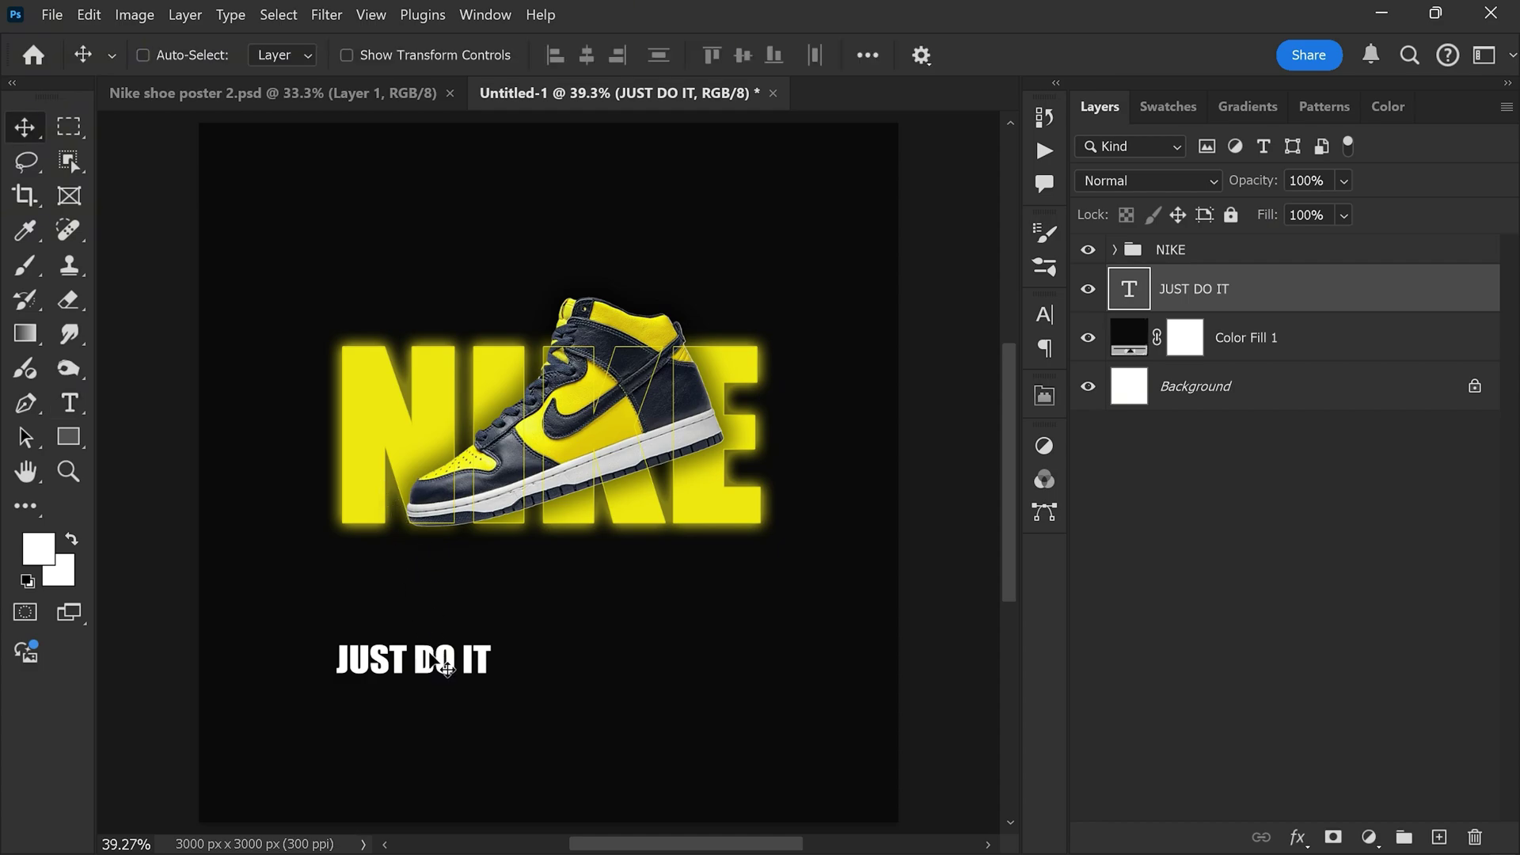
{"action": "key", "text": "ctrl+t"}
{"action": "left_click_drag", "start_coordinate": [537, 689], "coordinate": [697, 717]}
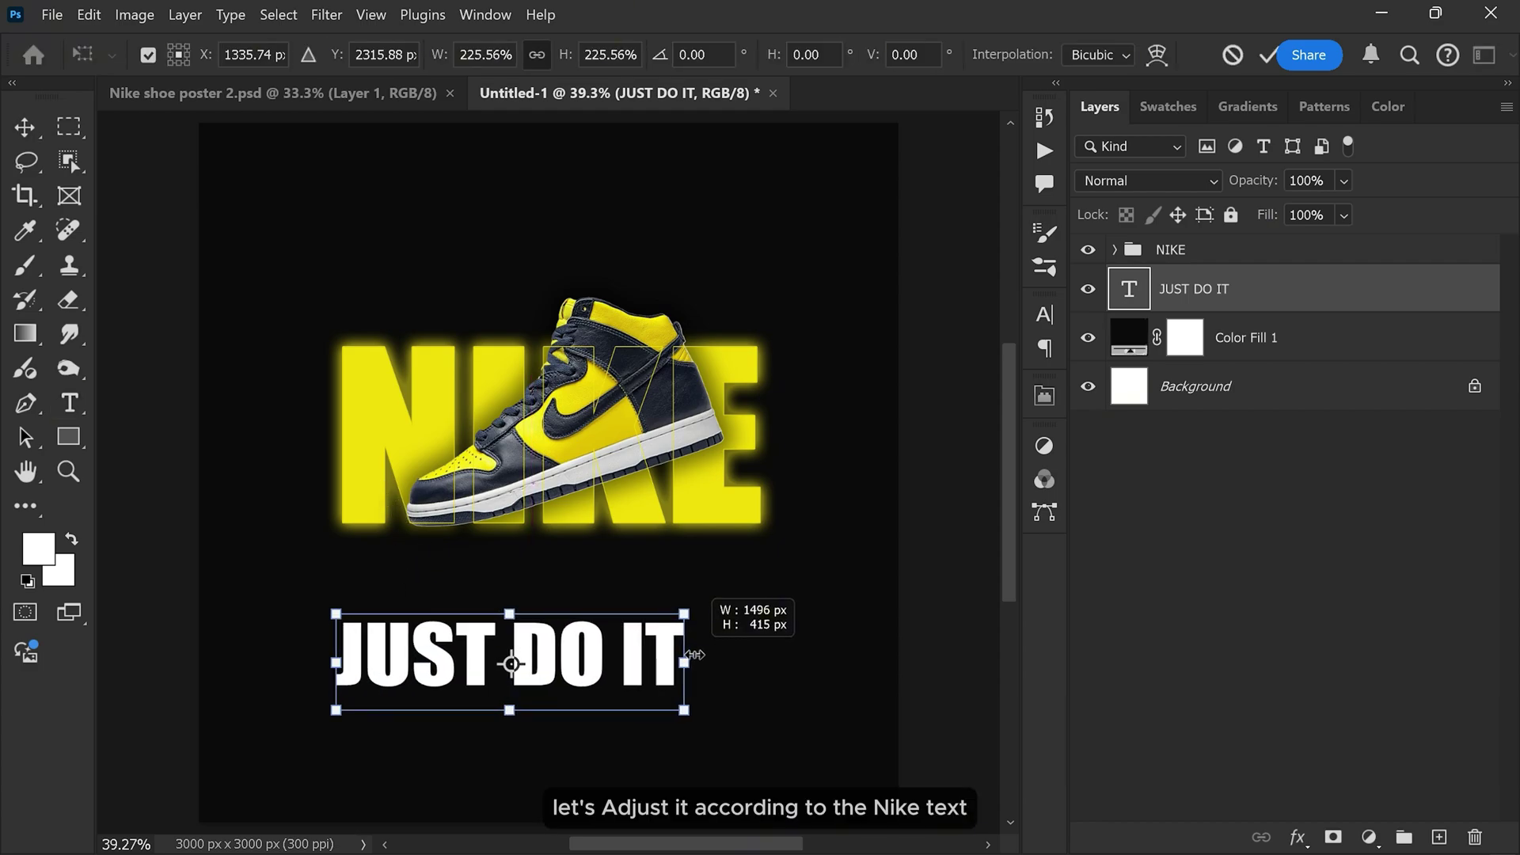
{"action": "mouse_move", "coordinate": [515, 662]}
{"action": "left_mouse_down"}
{"action": "mouse_move", "coordinate": [582, 634]}
{"action": "mouse_move", "coordinate": [582, 586]}
{"action": "left_mouse_up"}
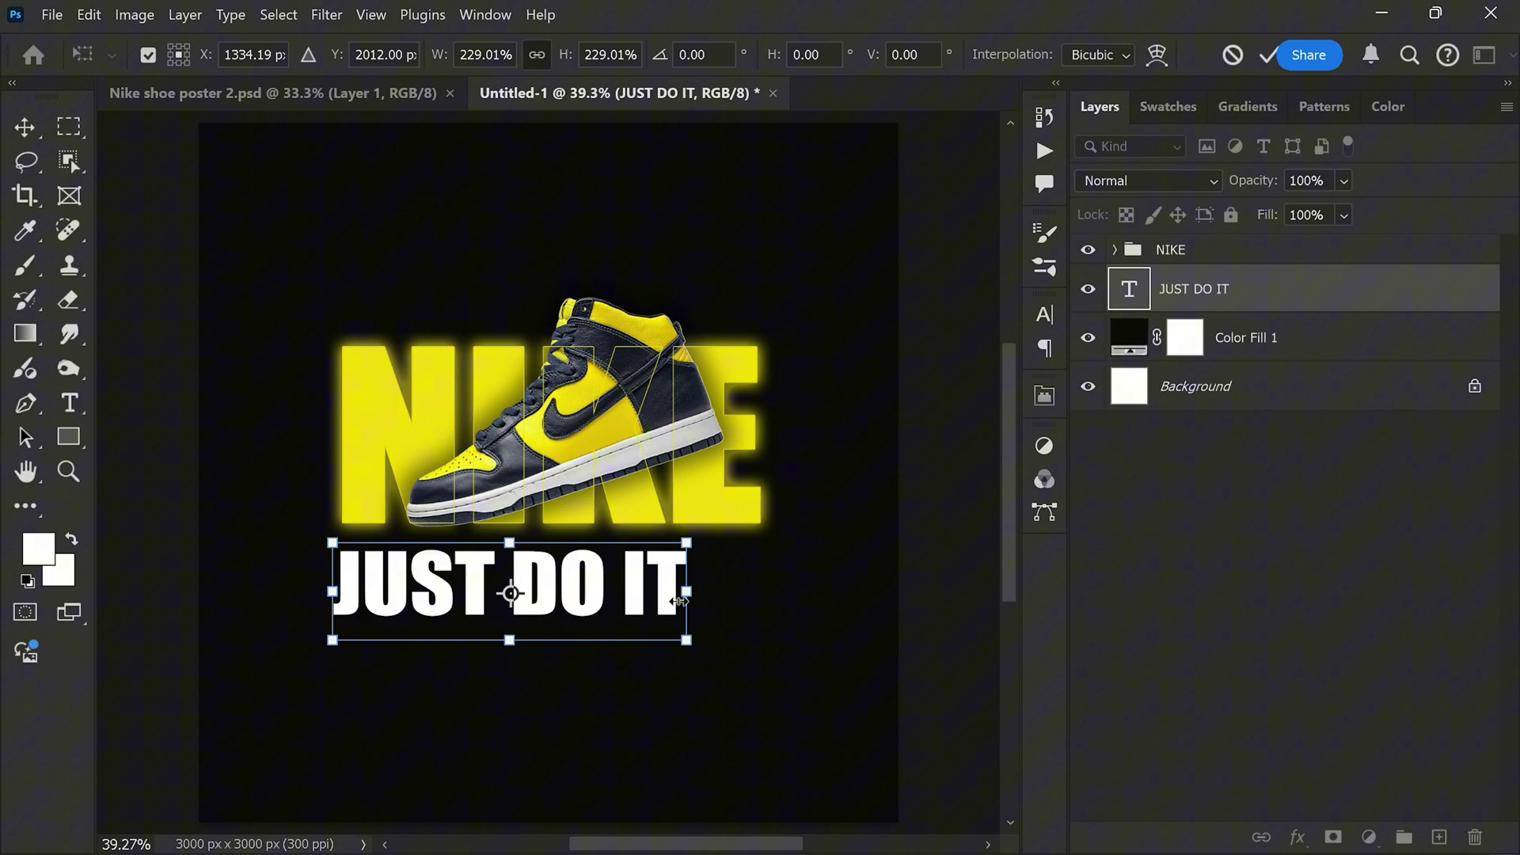
{"action": "left_click_drag", "start_coordinate": [687, 591], "coordinate": [774, 592]}
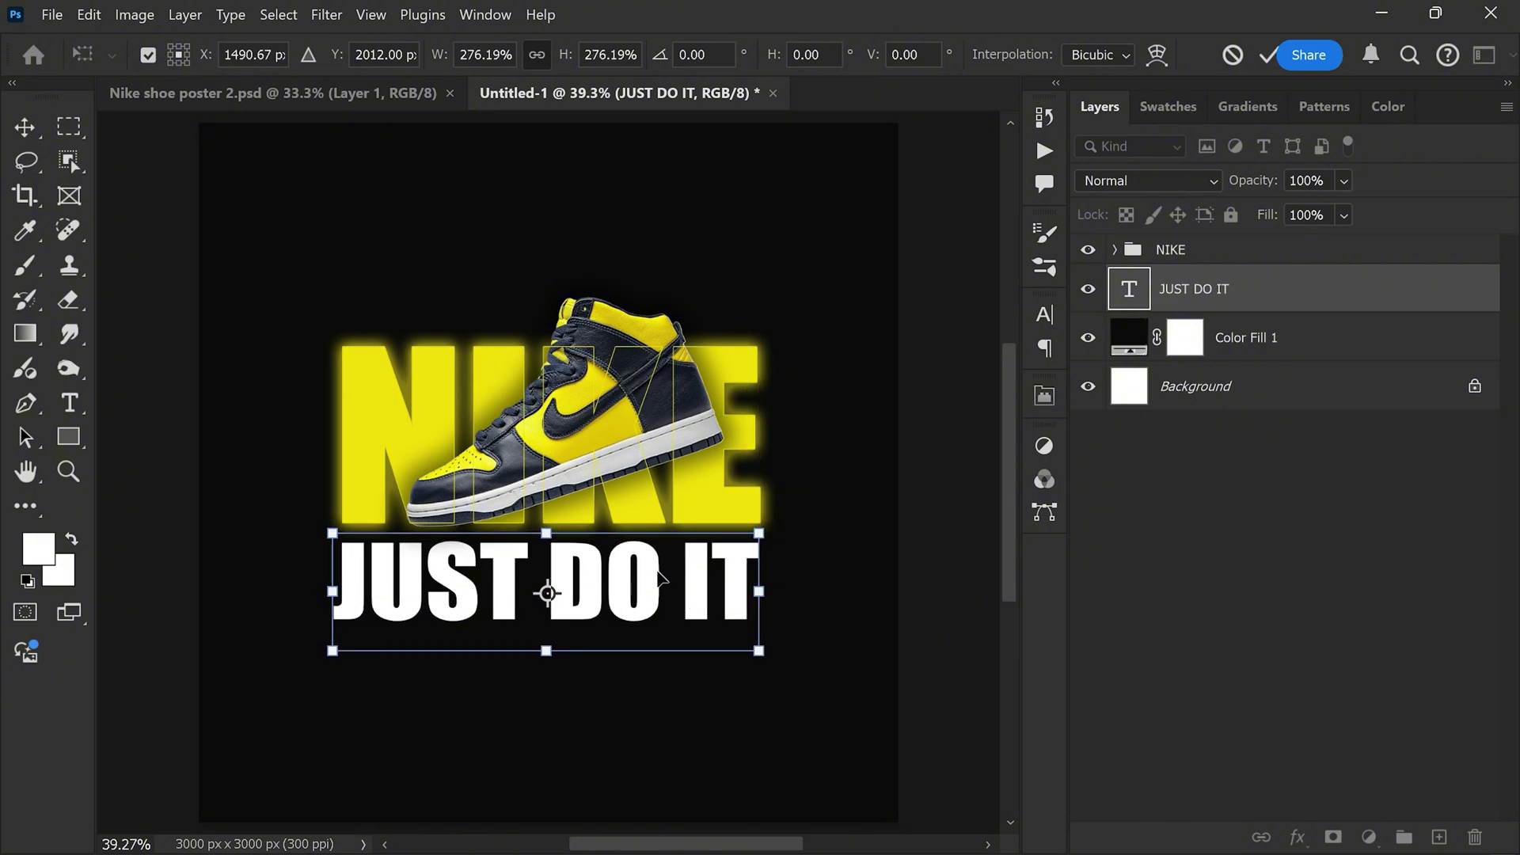
{"action": "key", "text": "Return"}
Step: Nudge JUST DO IT up under NIKE and duplicate it directly below
{"action": "key", "text": "shift+Up"}
{"action": "key", "text": "shift+Up"}
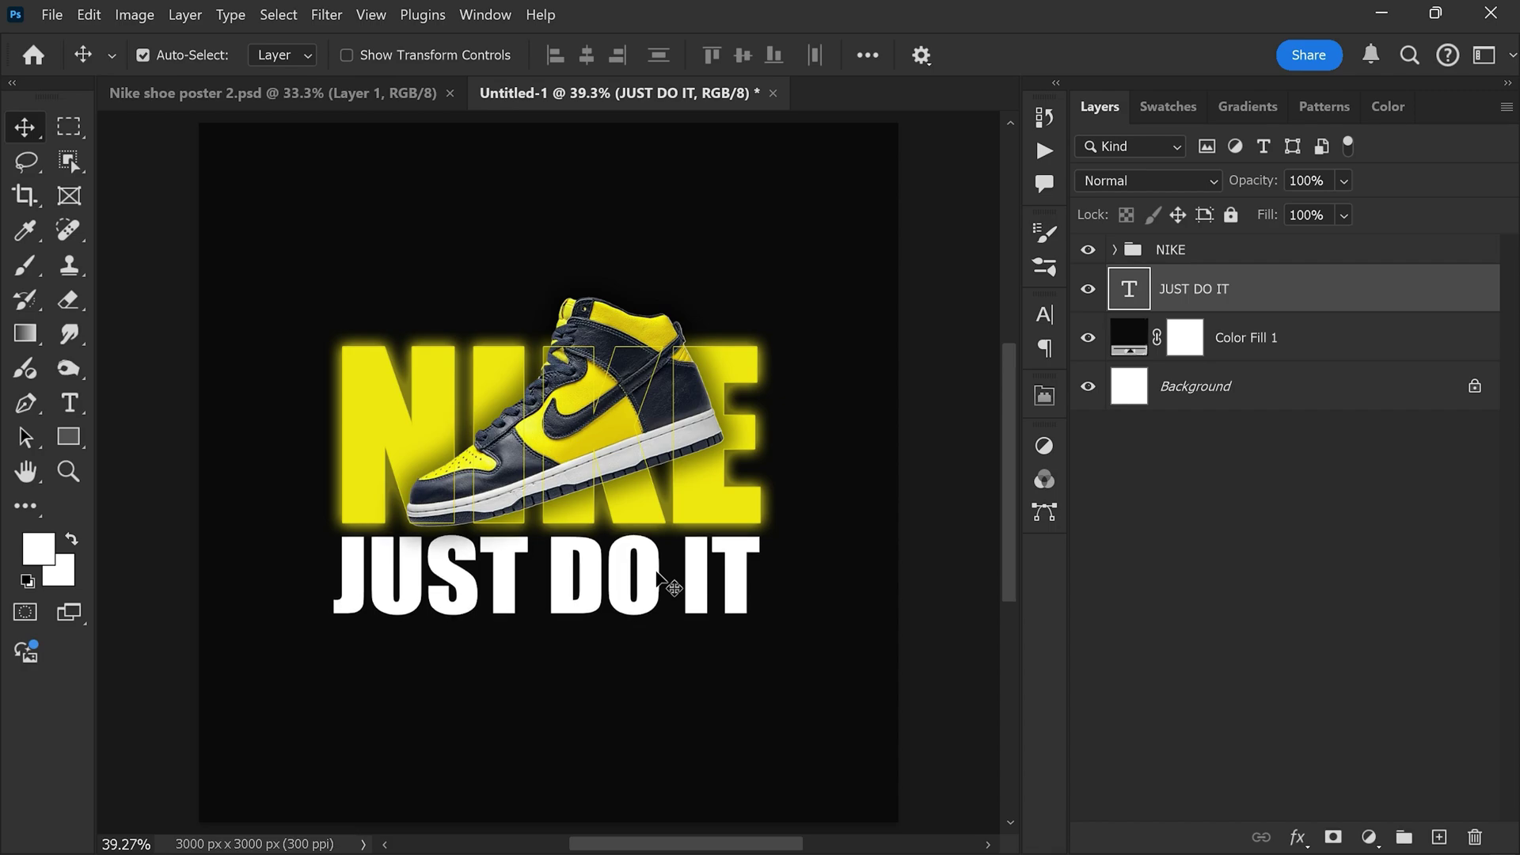
{"action": "key", "text": "shift+Up"}
{"action": "key", "text": "shift+Up"}
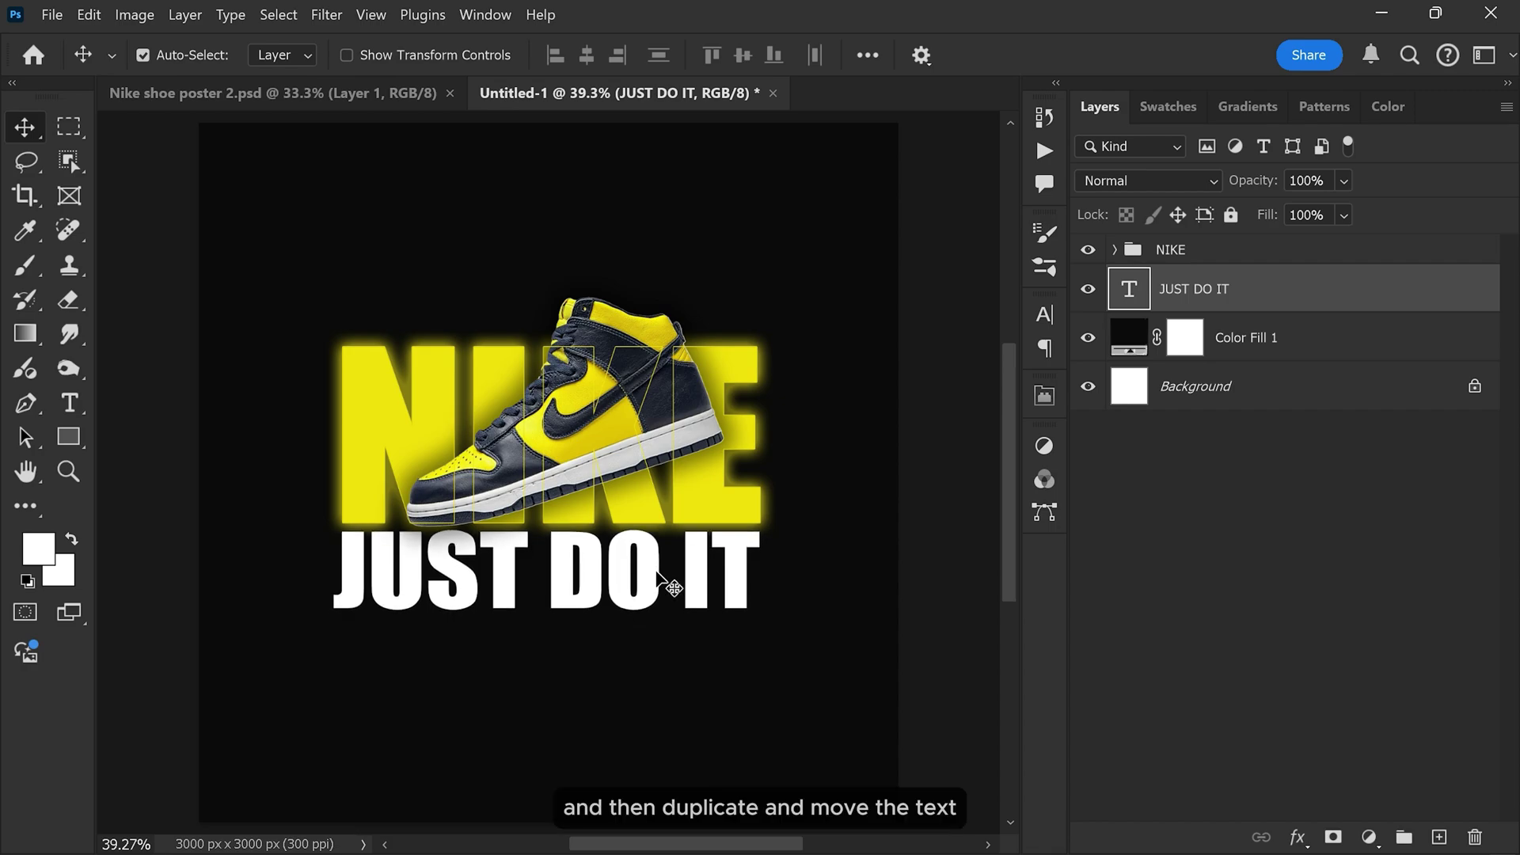
{"action": "scroll", "coordinate": [642, 562], "scroll_direction": "down", "scroll_amount": 2}
{"action": "left_click_drag", "start_coordinate": [629, 546], "coordinate": [620, 715]}
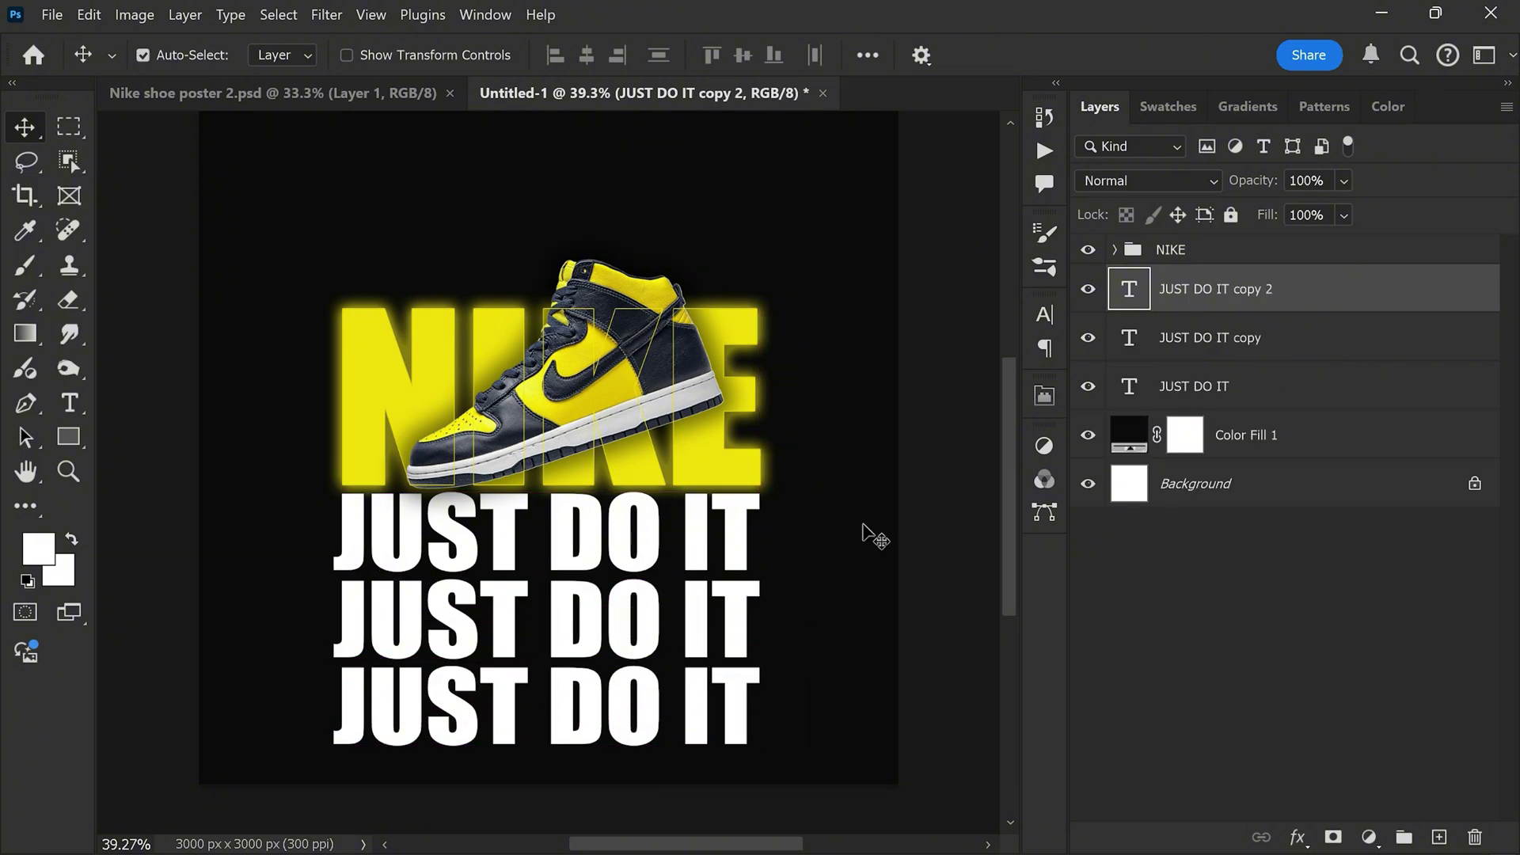
Step: Combine the three JUST DO IT layers into one smart object
{"action": "left_click", "coordinate": [1252, 386], "text": "shift"}
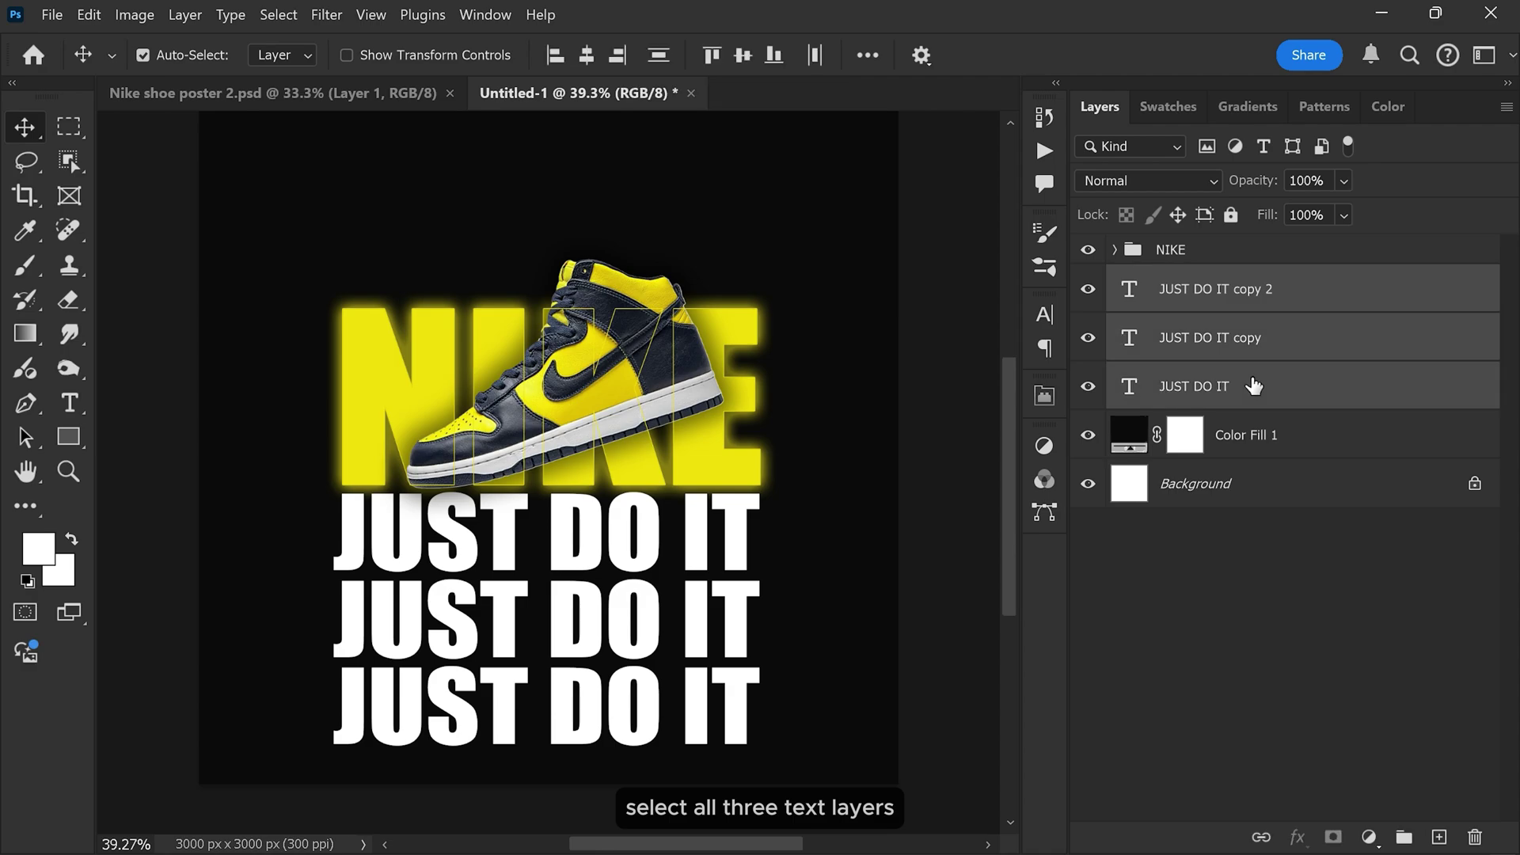
{"action": "right_click", "coordinate": [1309, 291]}
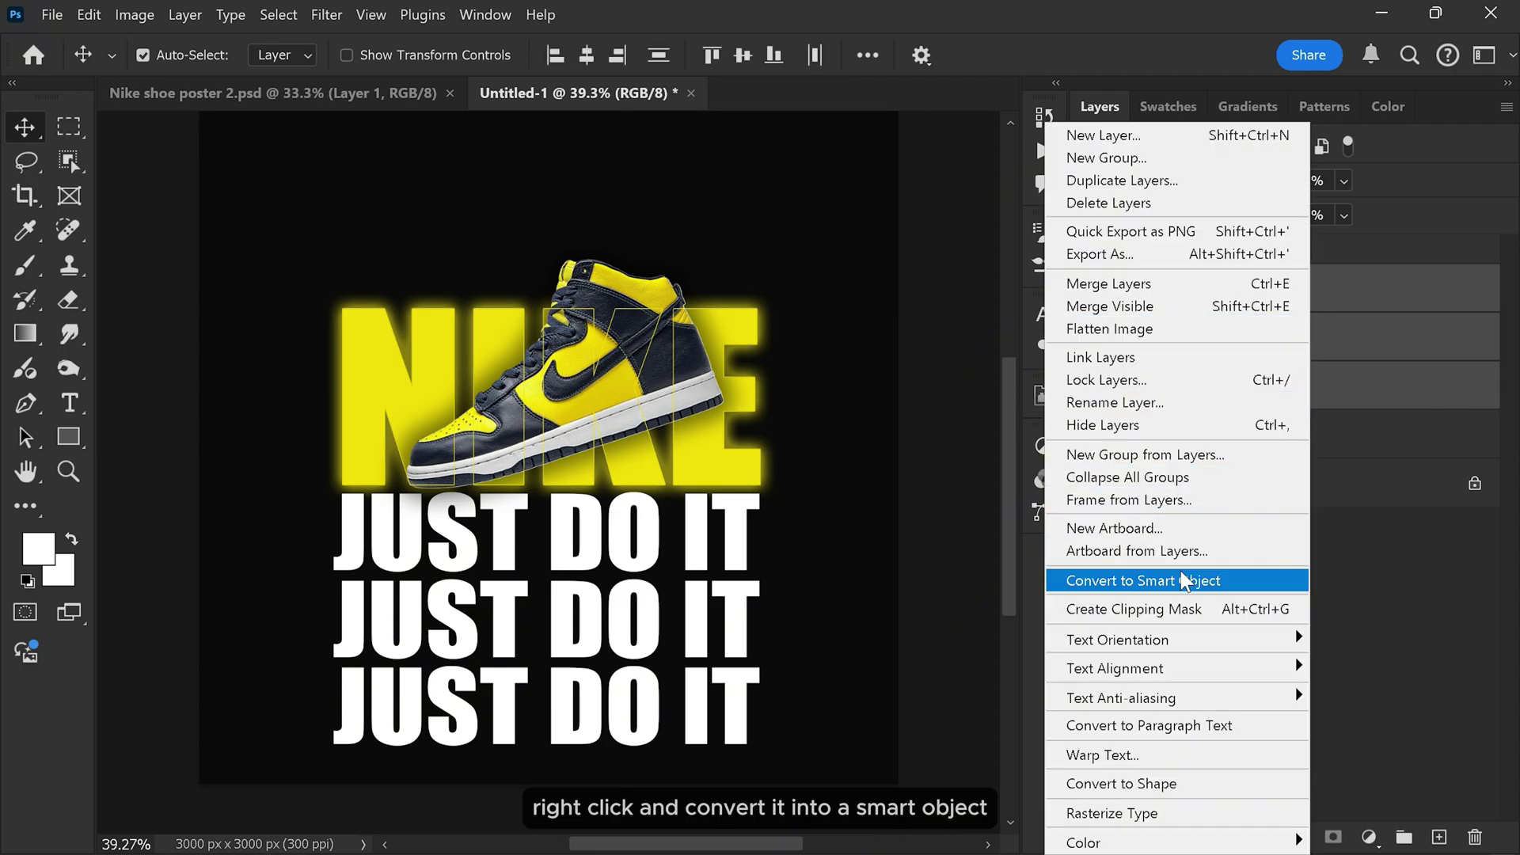
{"action": "left_click", "coordinate": [1113, 584]}
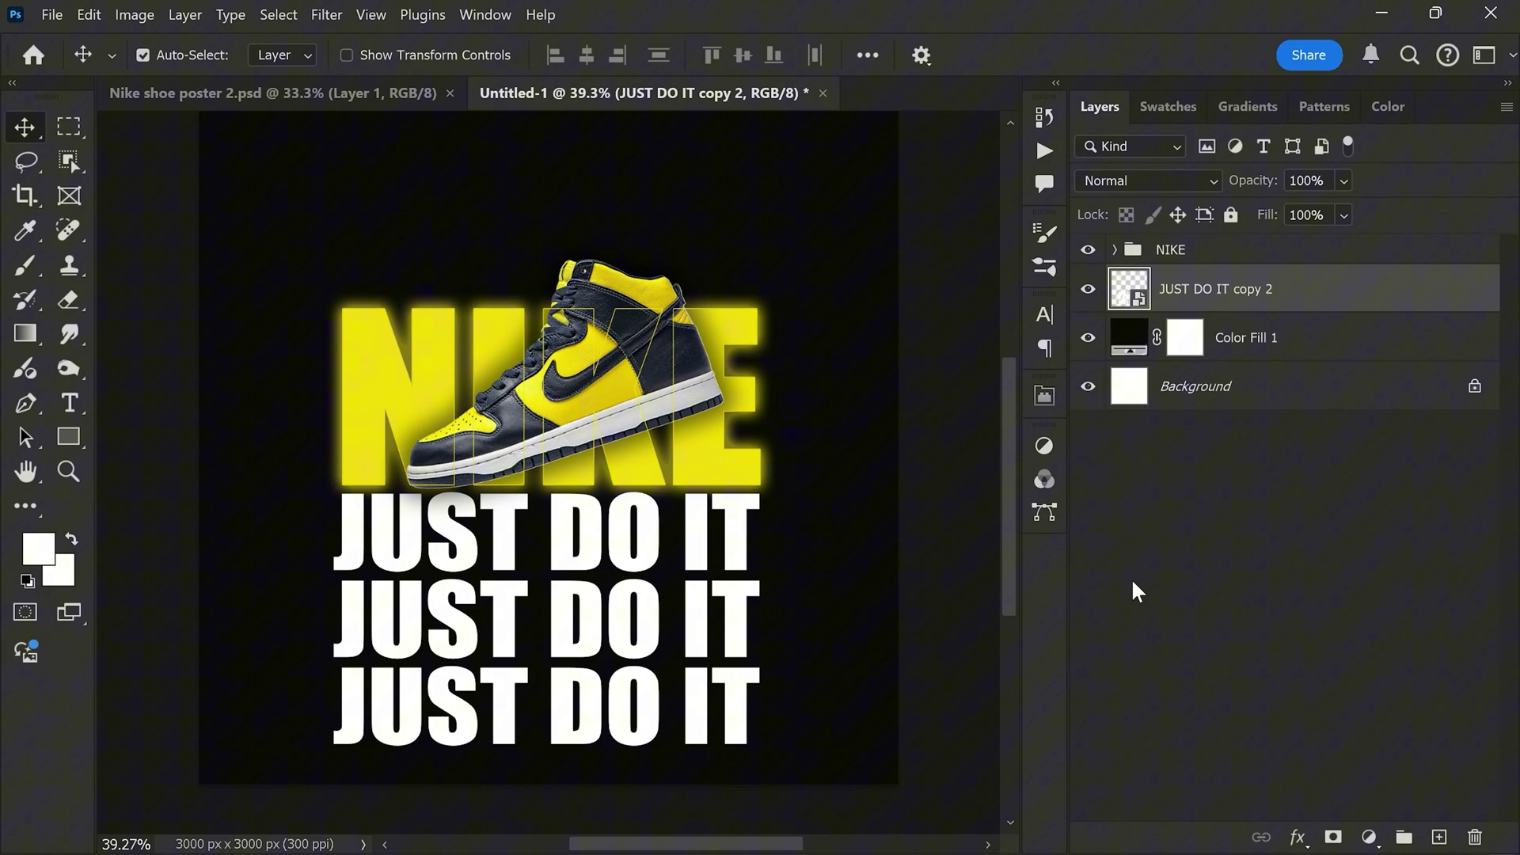
Step: Apply a perspective transform that spreads the bottom of the JUST DO IT text outward
{"action": "key", "text": "ctrl+t"}
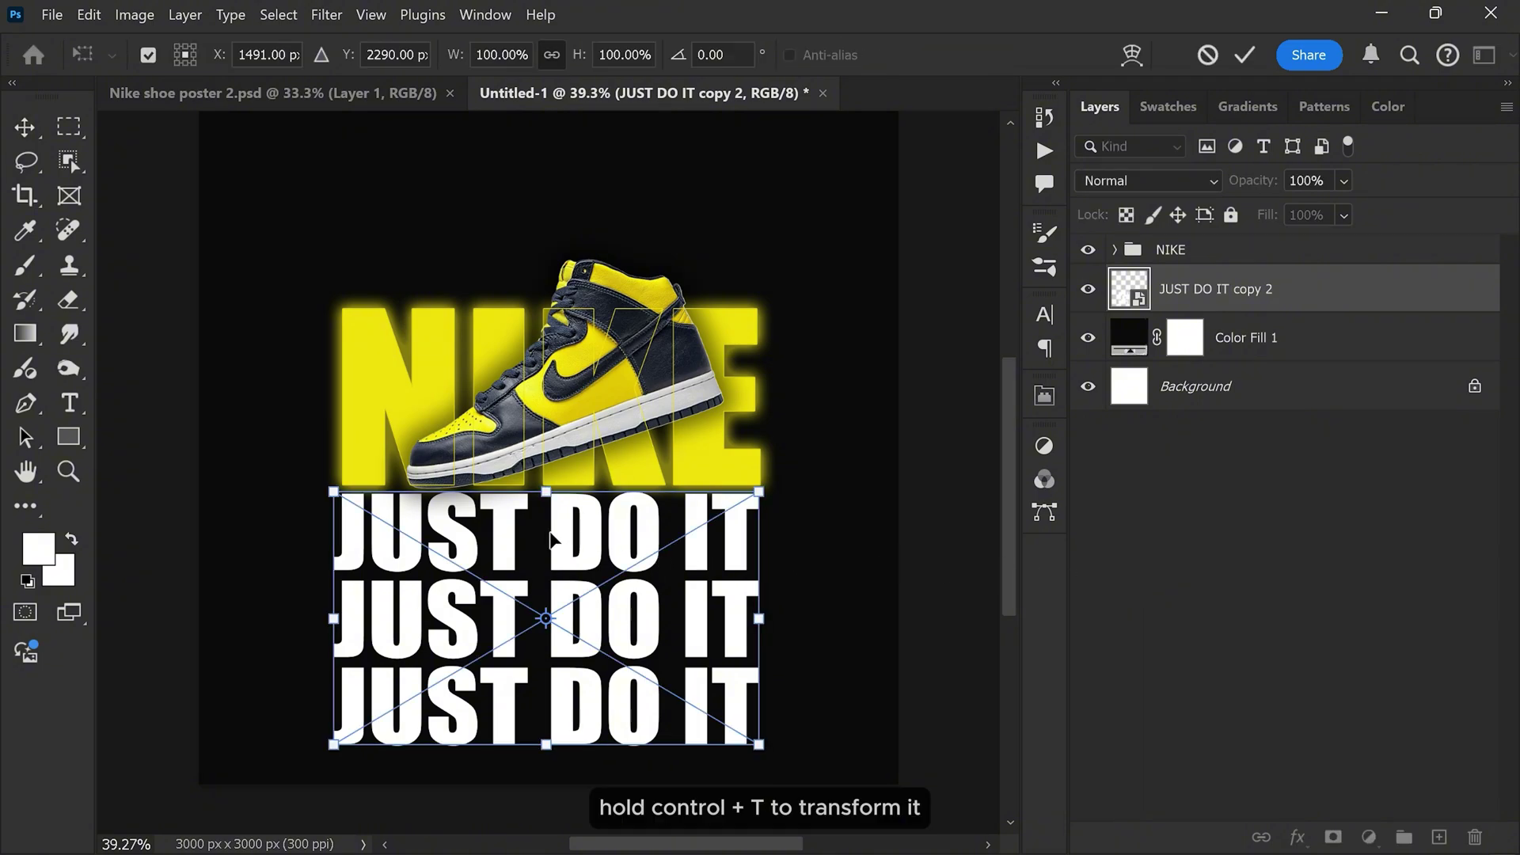
{"action": "right_click", "coordinate": [554, 542]}
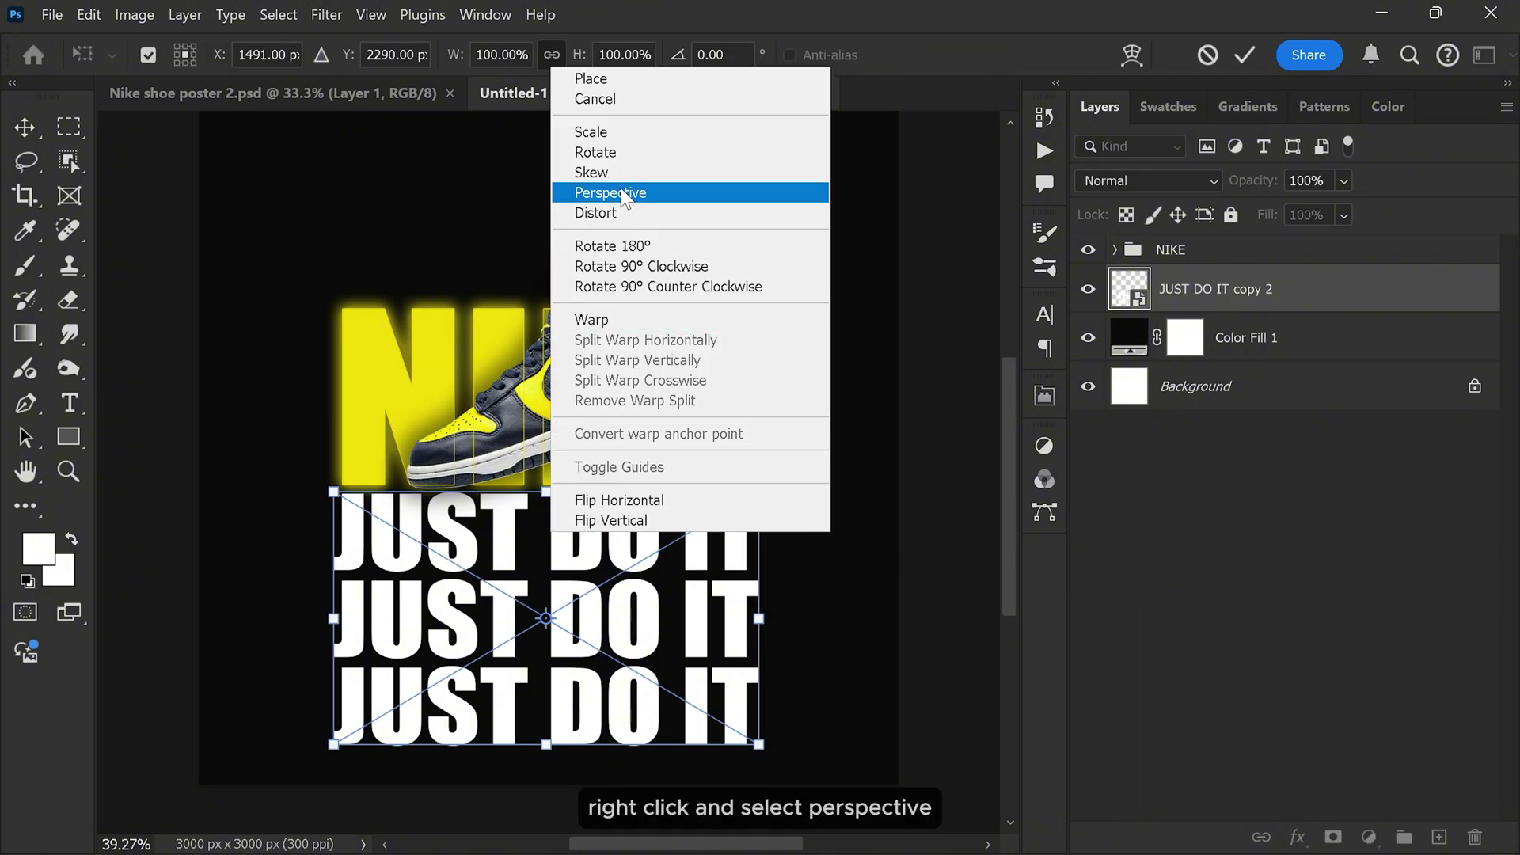
{"action": "left_click", "coordinate": [646, 195]}
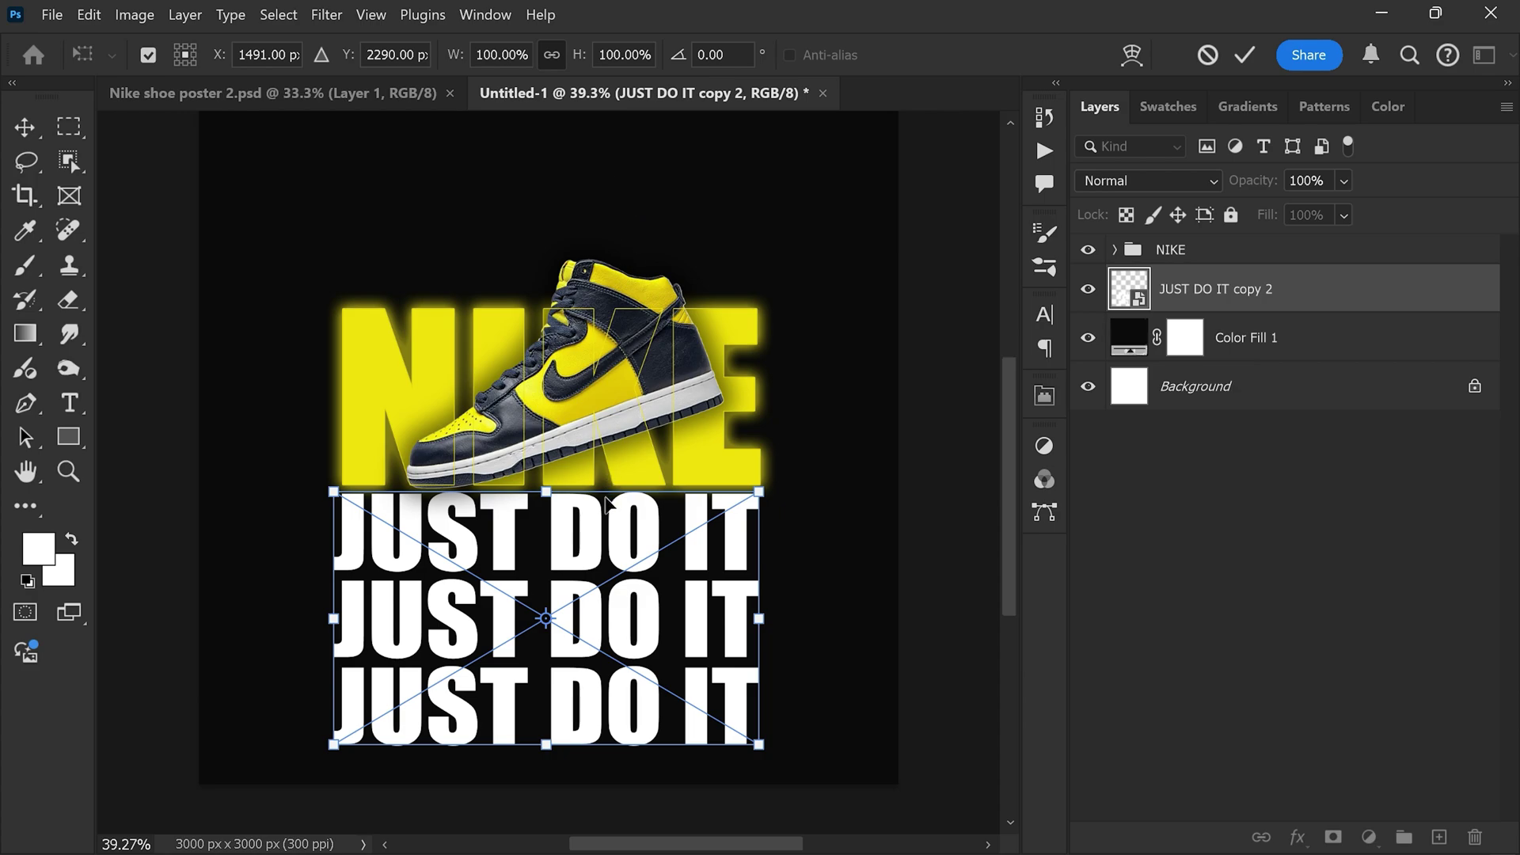
{"action": "scroll", "coordinate": [606, 507], "scroll_direction": "down", "scroll_amount": 1}
{"action": "scroll", "coordinate": [606, 507], "scroll_direction": "down", "scroll_amount": 2}
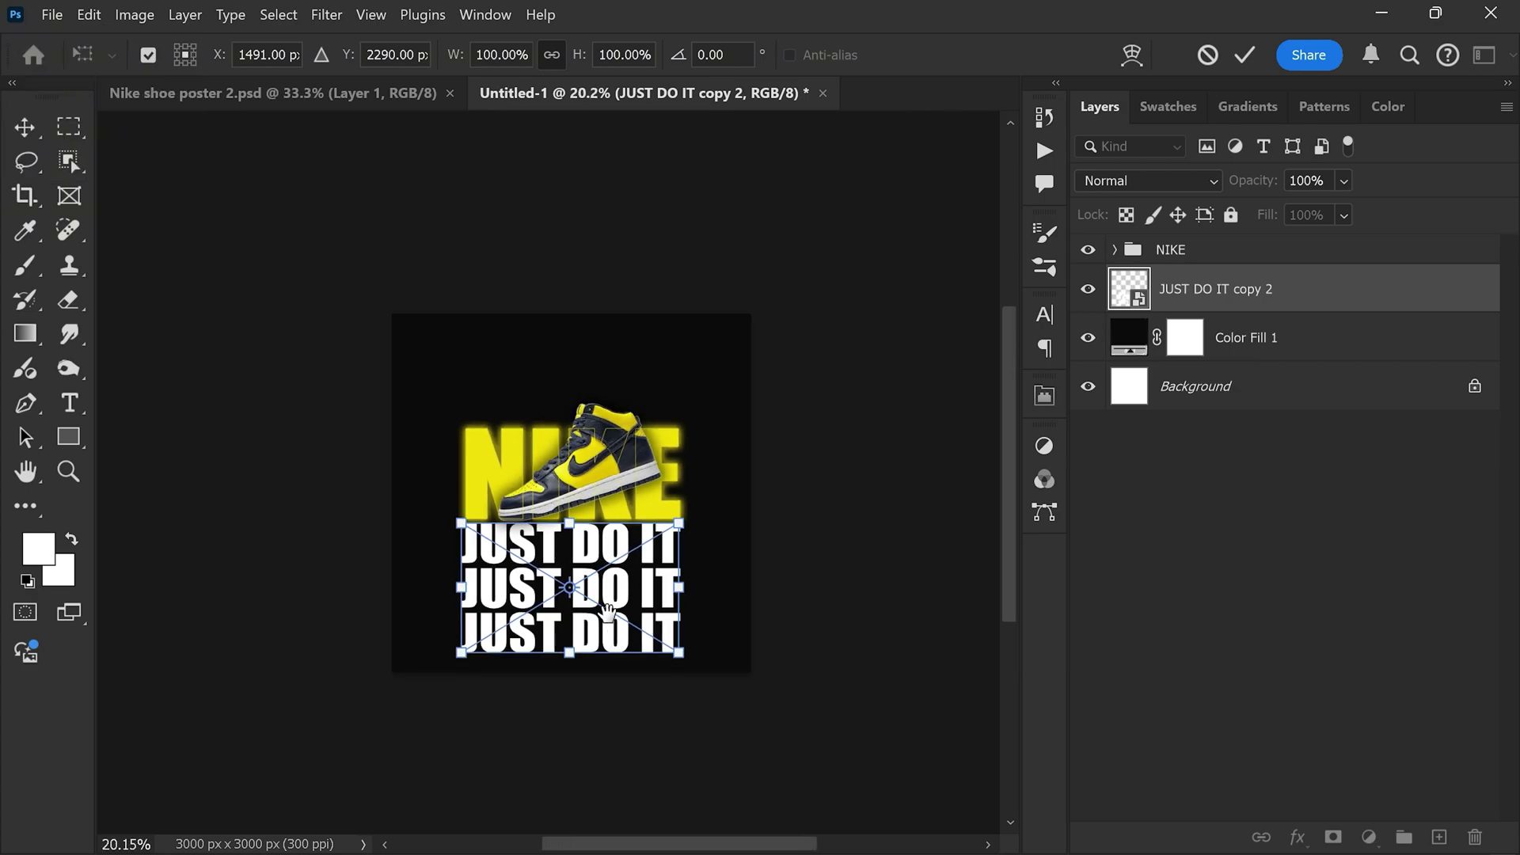
{"action": "scroll", "coordinate": [606, 612], "scroll_direction": "up", "scroll_amount": 1}
{"action": "scroll", "coordinate": [607, 612], "scroll_direction": "up", "scroll_amount": 1}
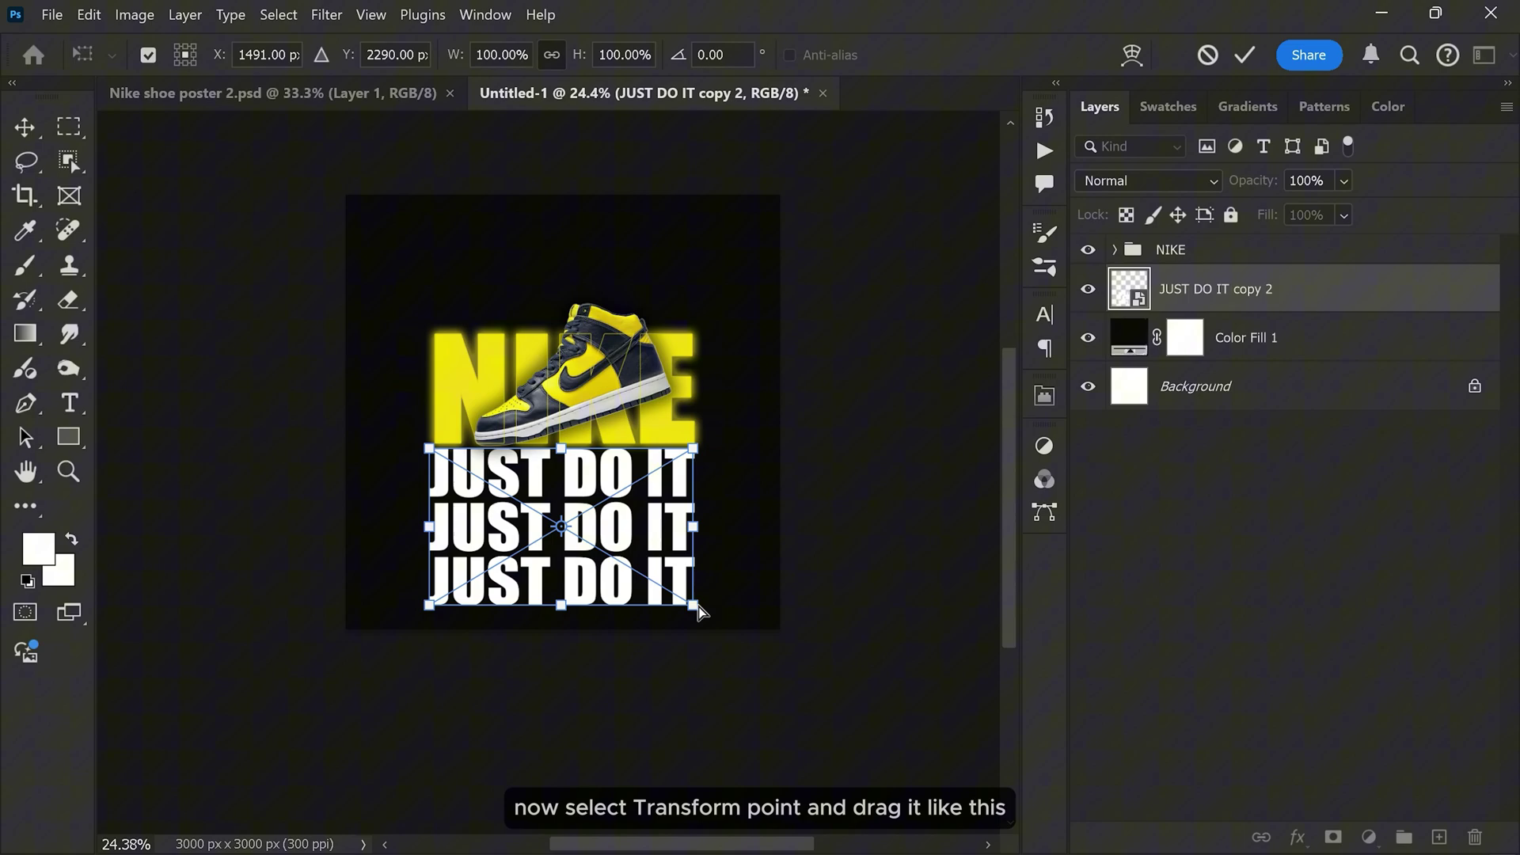
{"action": "left_click_drag", "start_coordinate": [695, 607], "coordinate": [1015, 598]}
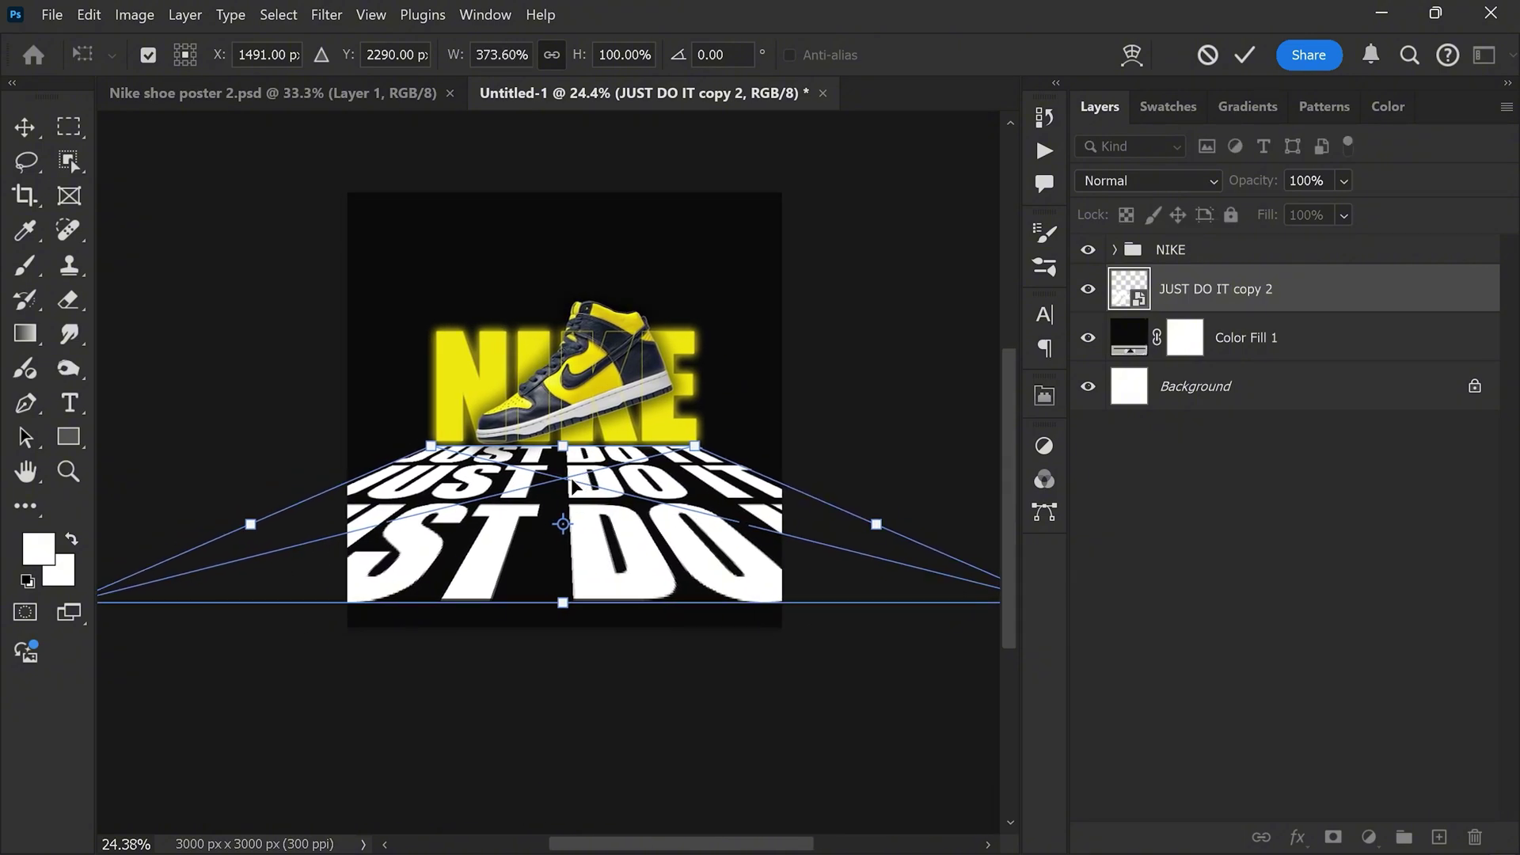
{"action": "scroll", "coordinate": [565, 547], "scroll_direction": "down", "scroll_amount": 1}
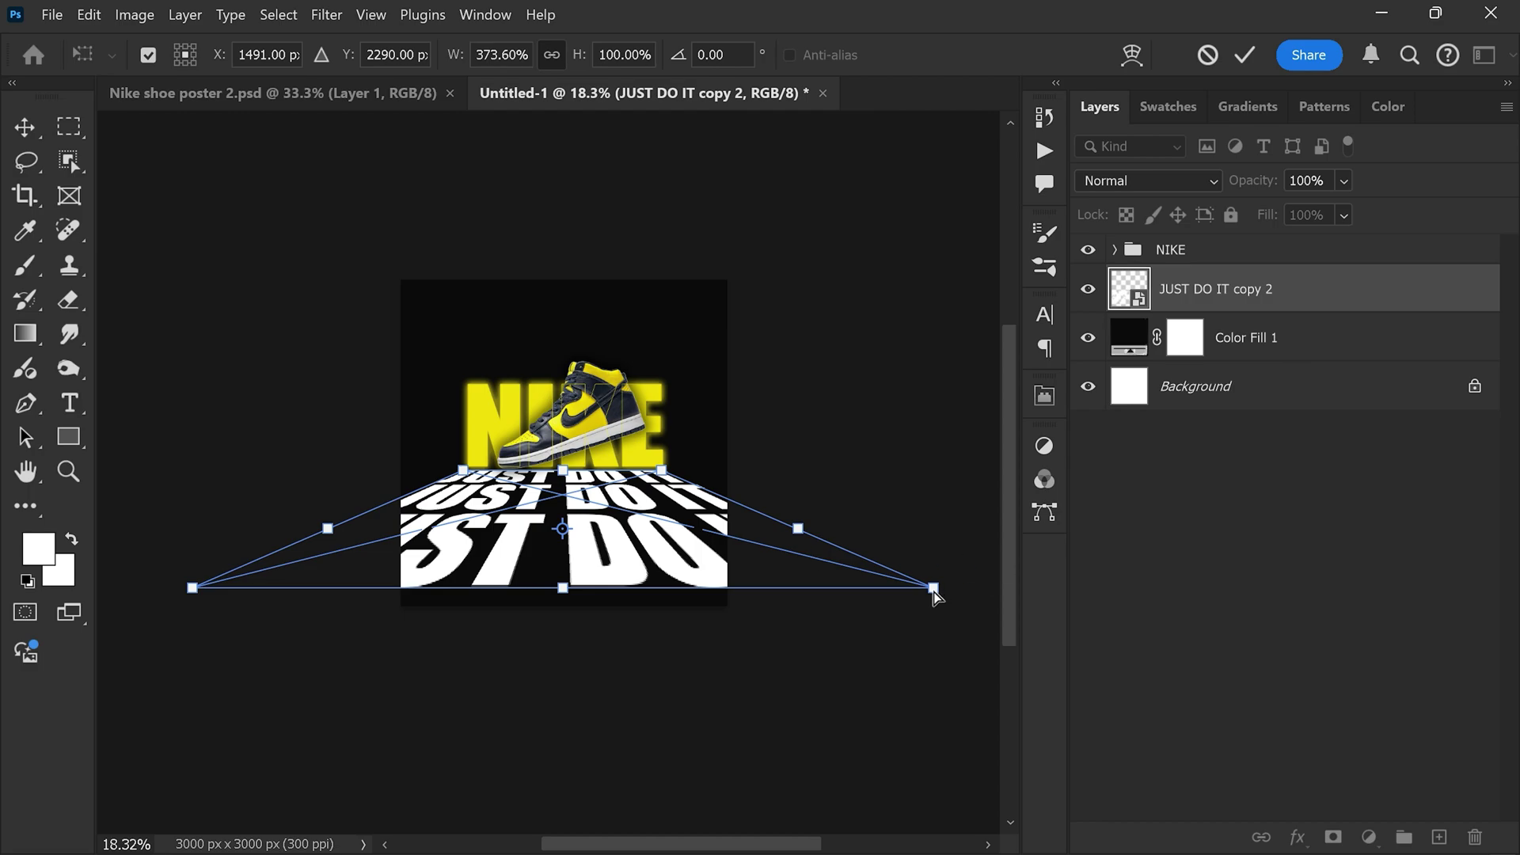
{"action": "left_click_drag", "start_coordinate": [935, 589], "coordinate": [966, 589]}
{"action": "scroll", "coordinate": [567, 525], "scroll_direction": "up", "scroll_amount": 2}
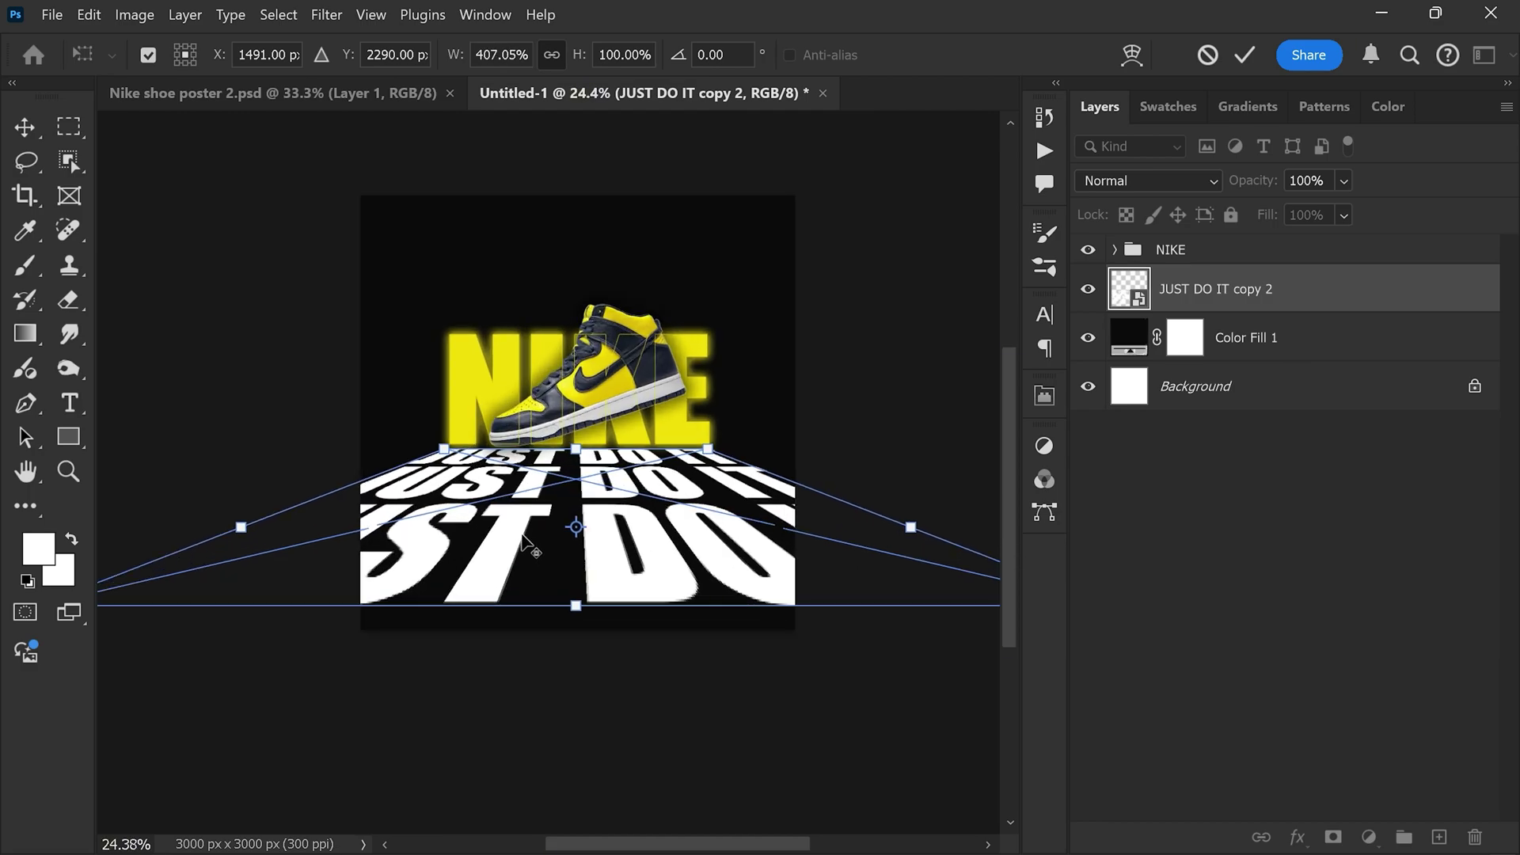
{"action": "left_click", "coordinate": [1246, 54]}
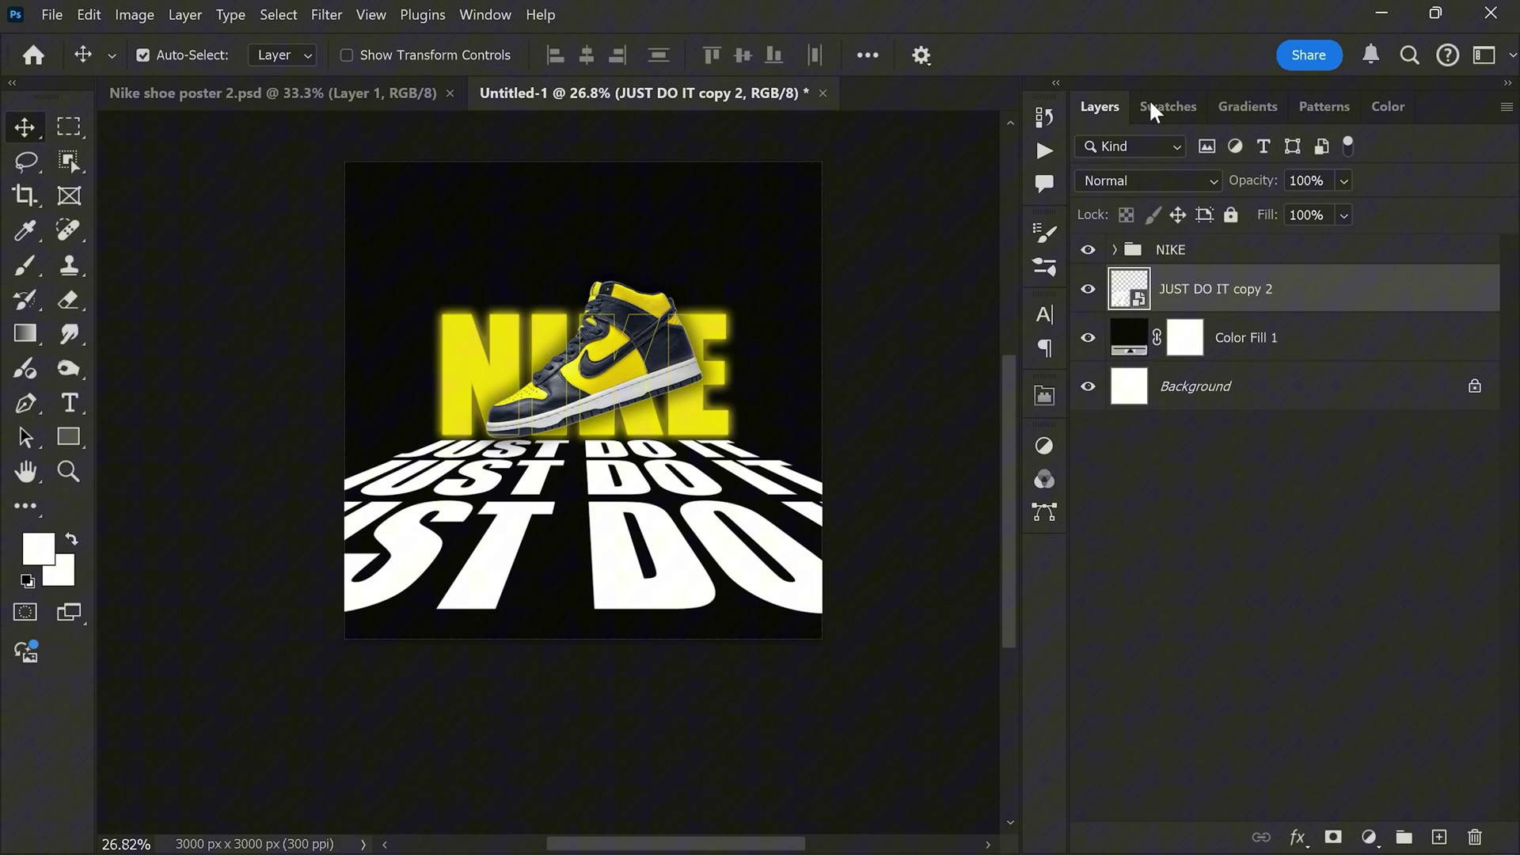
Step: Re-transform the text floor, undo a trial downward stretch, and commit
{"action": "scroll", "coordinate": [649, 396], "scroll_direction": "up", "scroll_amount": 1}
{"action": "key", "text": "ctrl+t"}
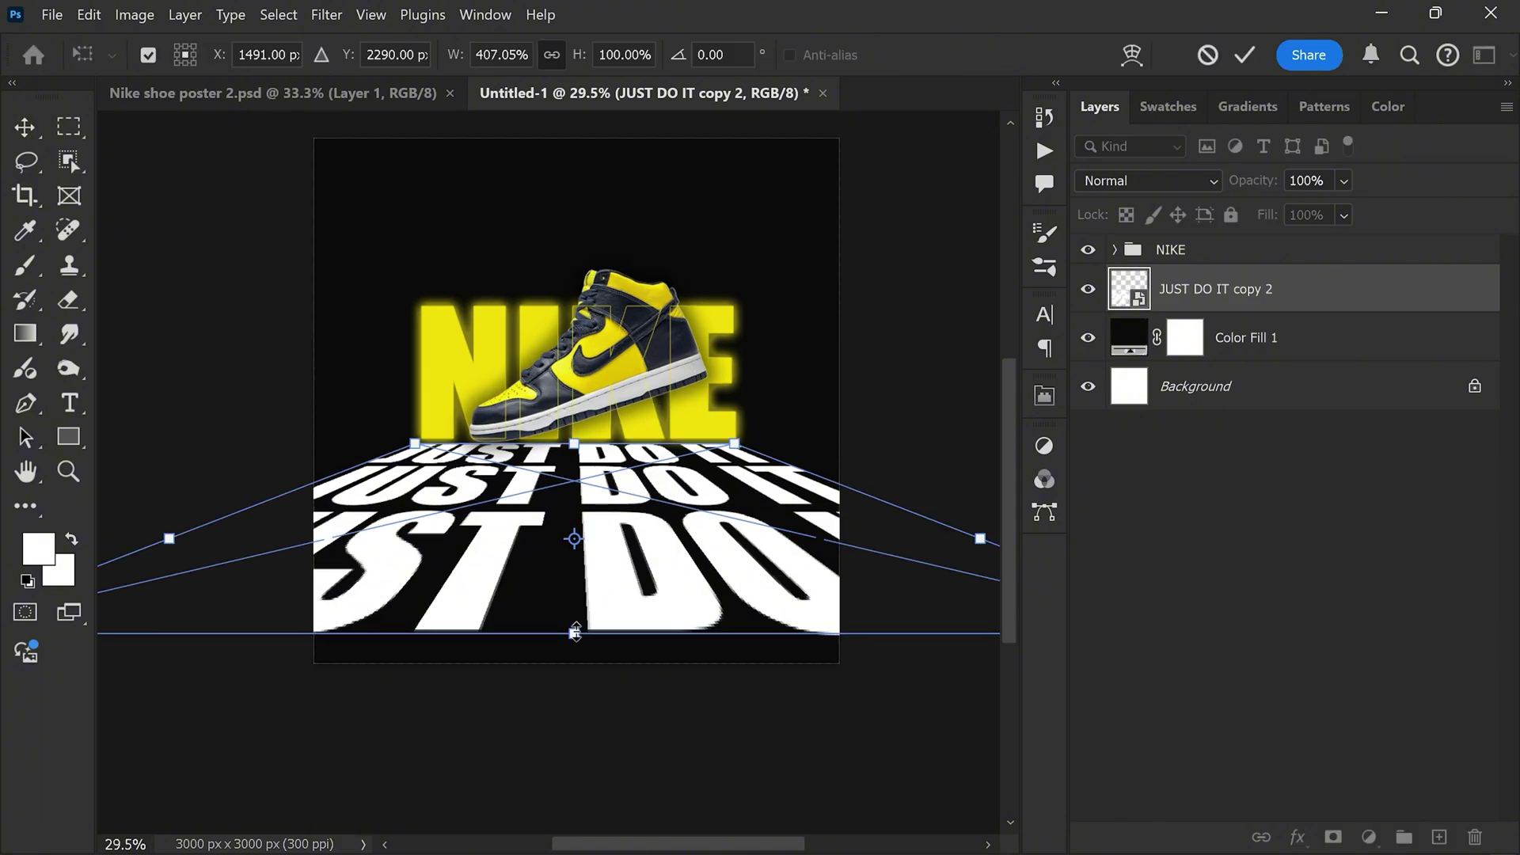
{"action": "left_click_drag", "start_coordinate": [581, 639], "coordinate": [576, 669]}
{"action": "key", "text": "ctrl+z"}
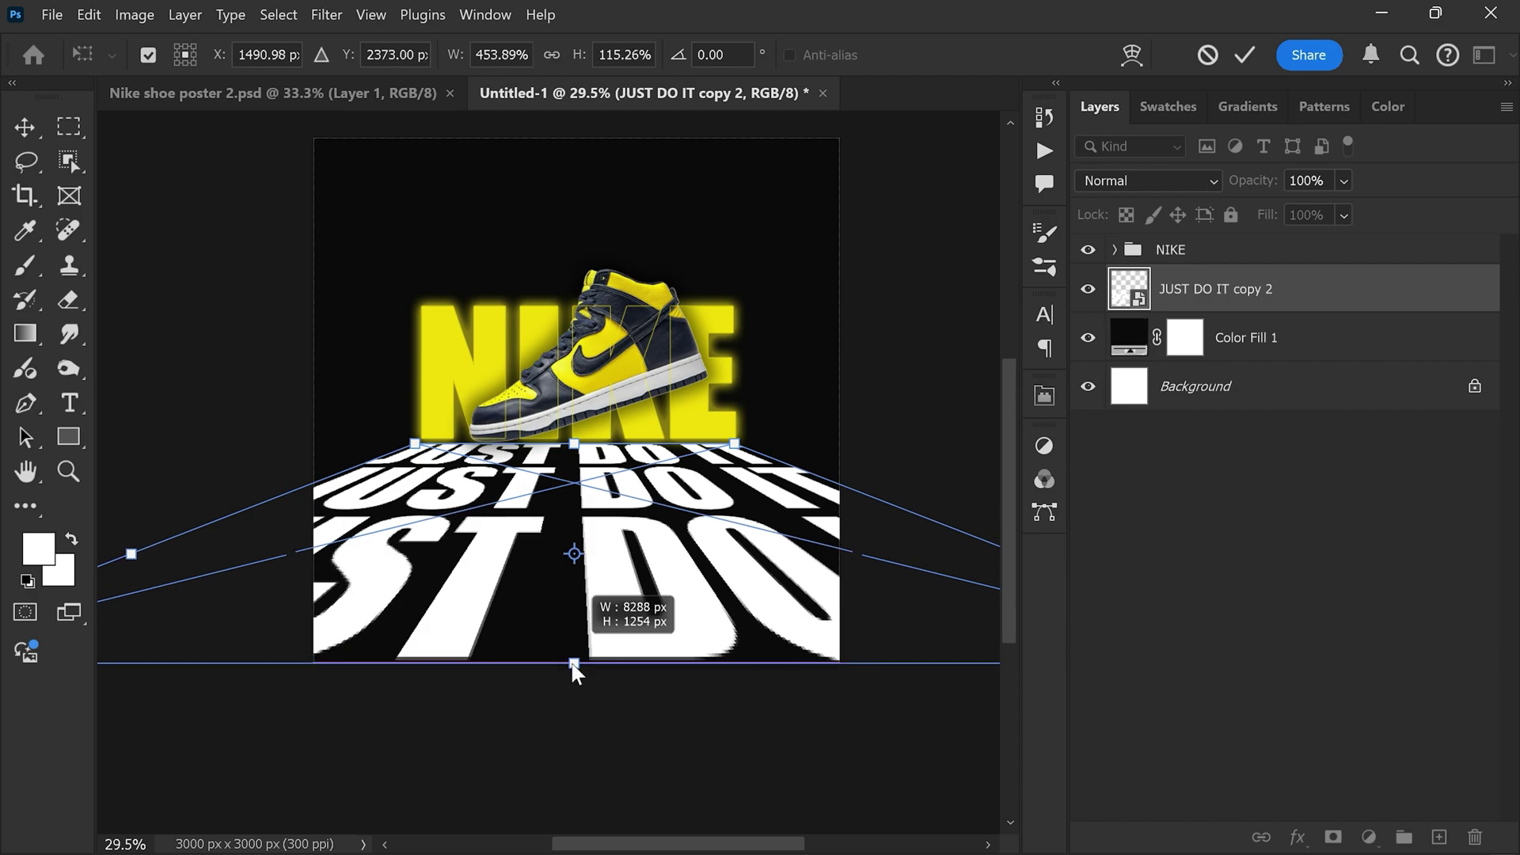
{"action": "key", "text": "Return"}
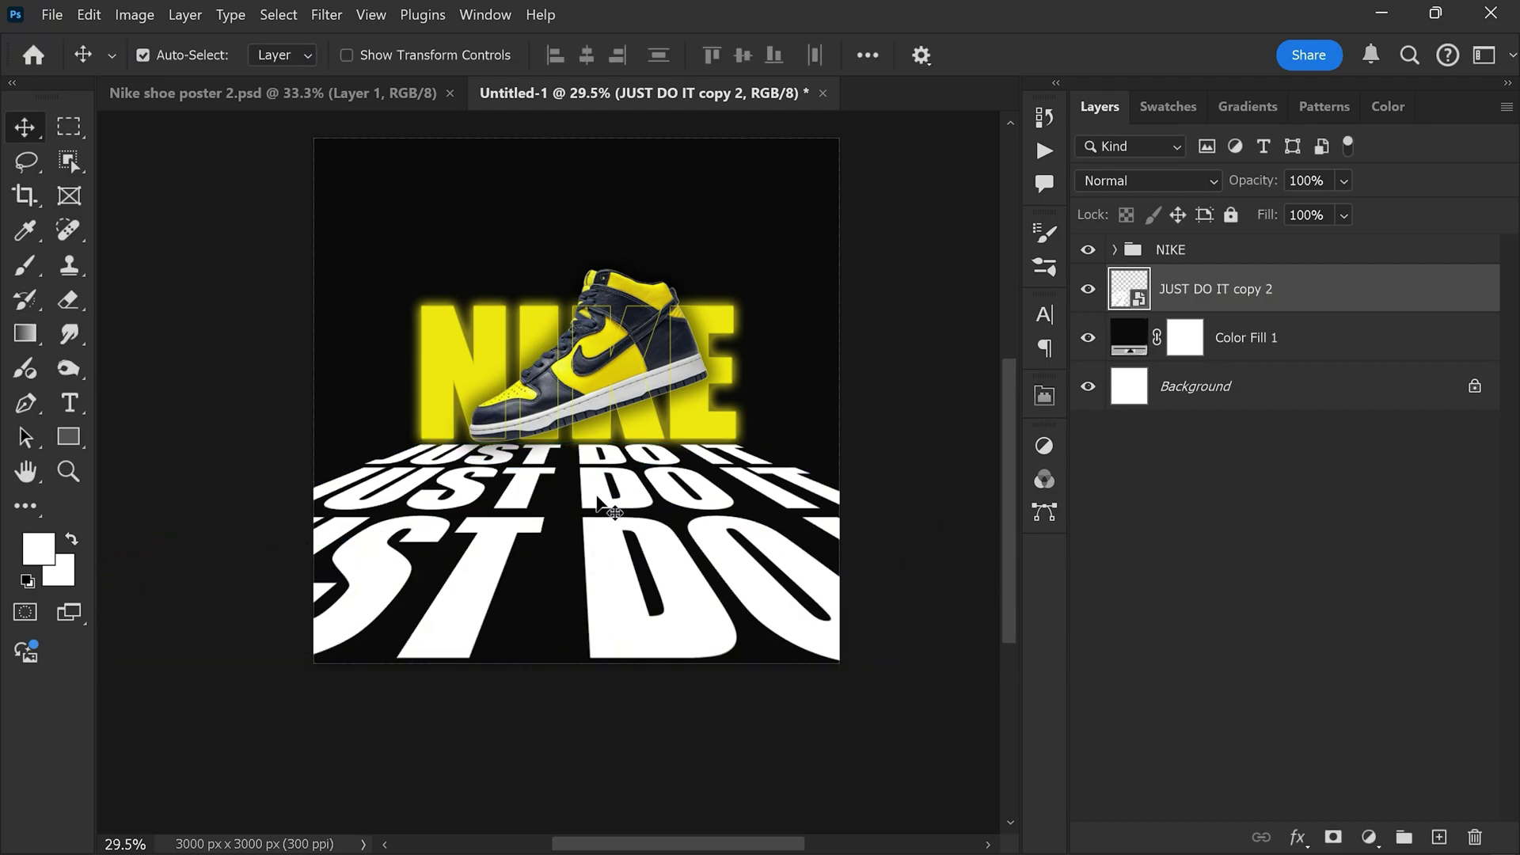
{"action": "scroll", "coordinate": [586, 468], "scroll_direction": "up", "scroll_amount": 1}
{"action": "scroll", "coordinate": [581, 455], "scroll_direction": "up", "scroll_amount": 1}
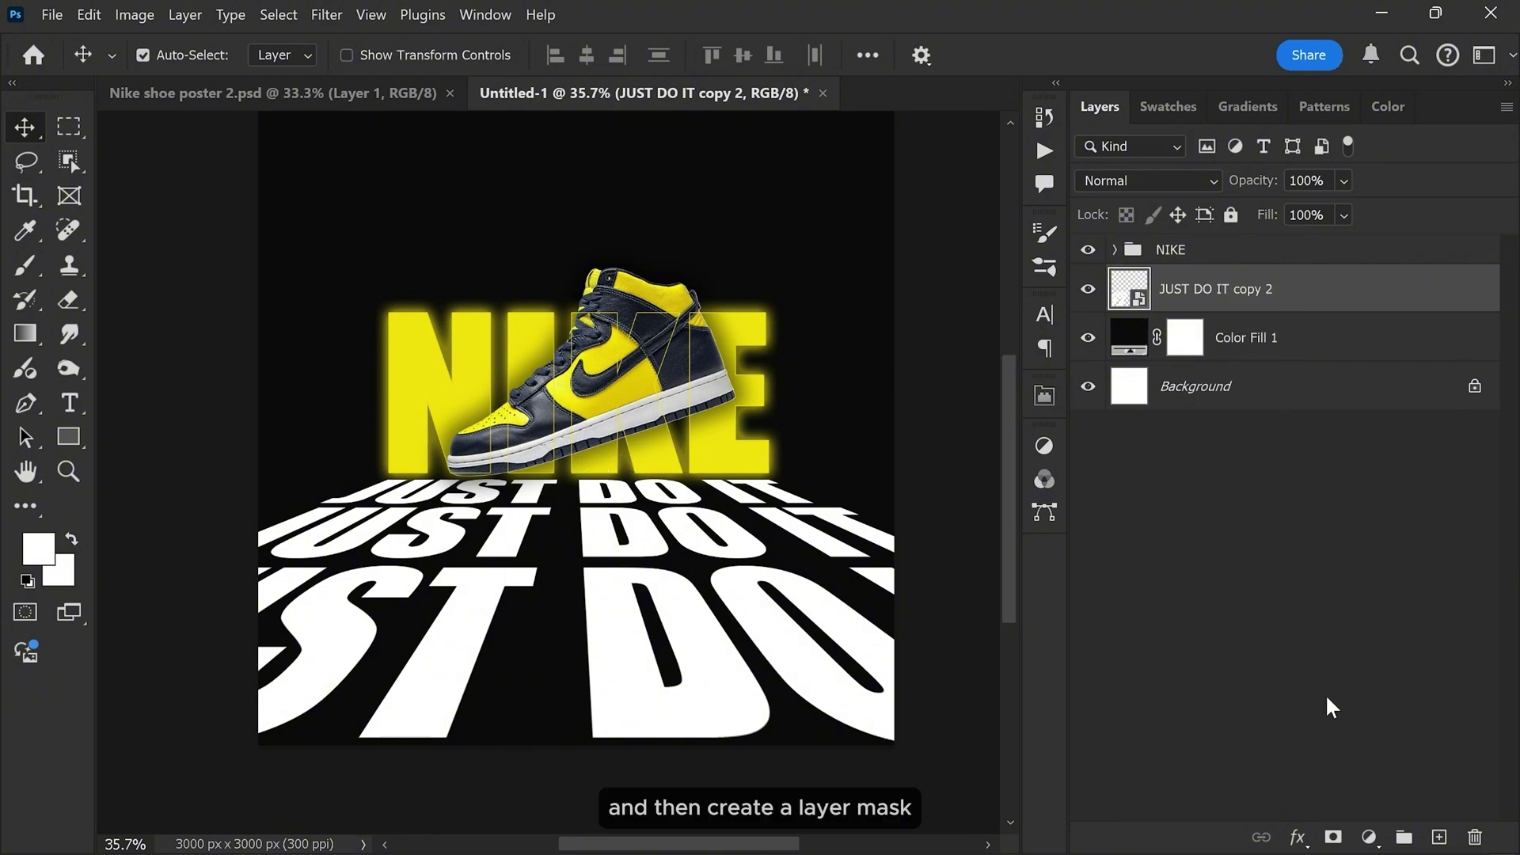
Step: Add a layer mask to the JUST DO IT floor and set up a Basics linear gradient
{"action": "left_click", "coordinate": [1335, 837]}
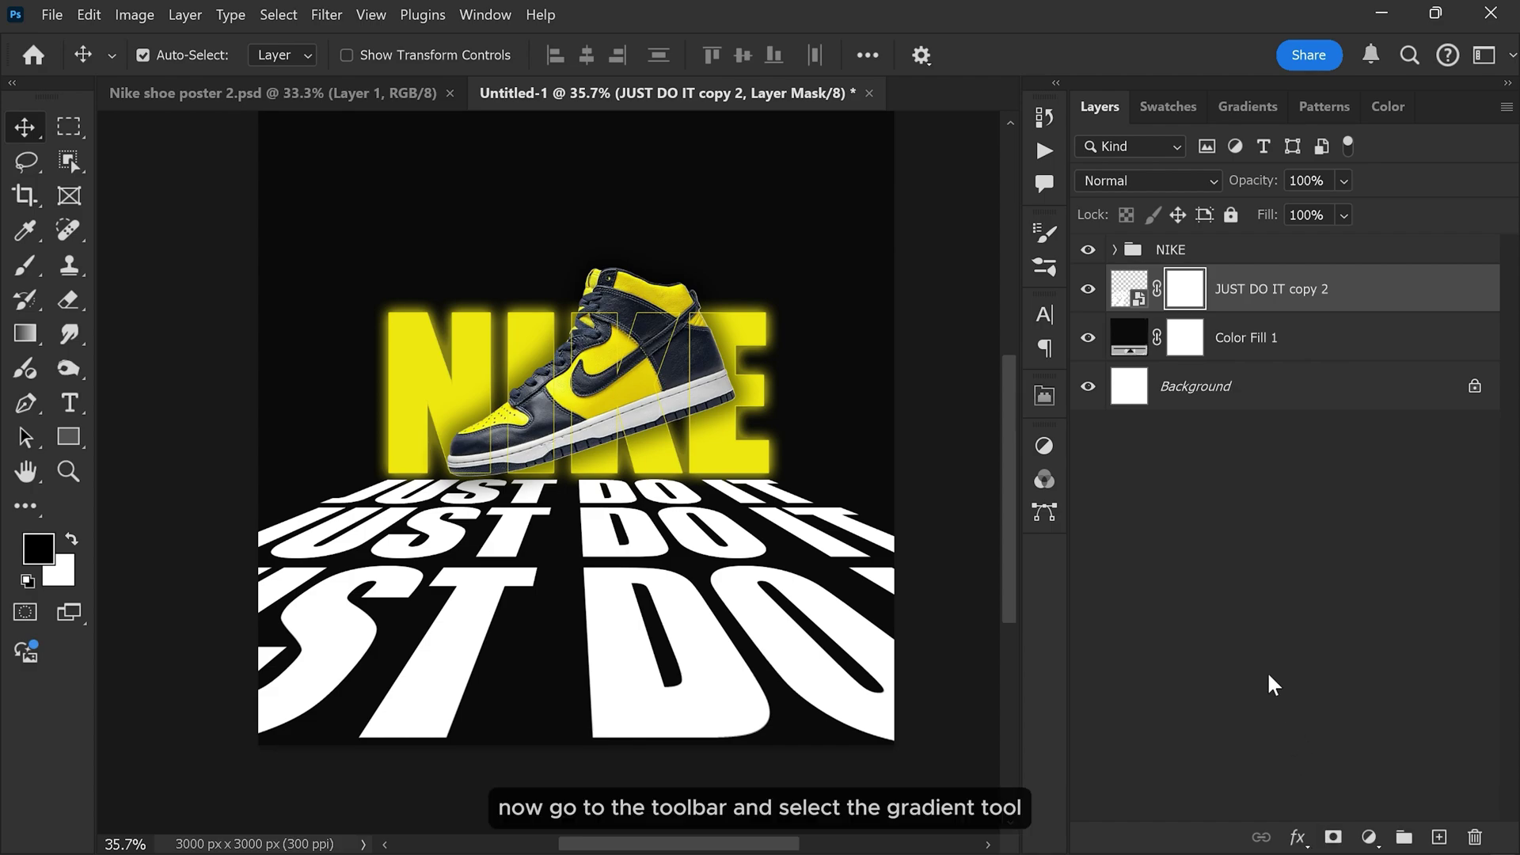
{"action": "left_click", "coordinate": [25, 333]}
{"action": "left_click", "coordinate": [126, 333]}
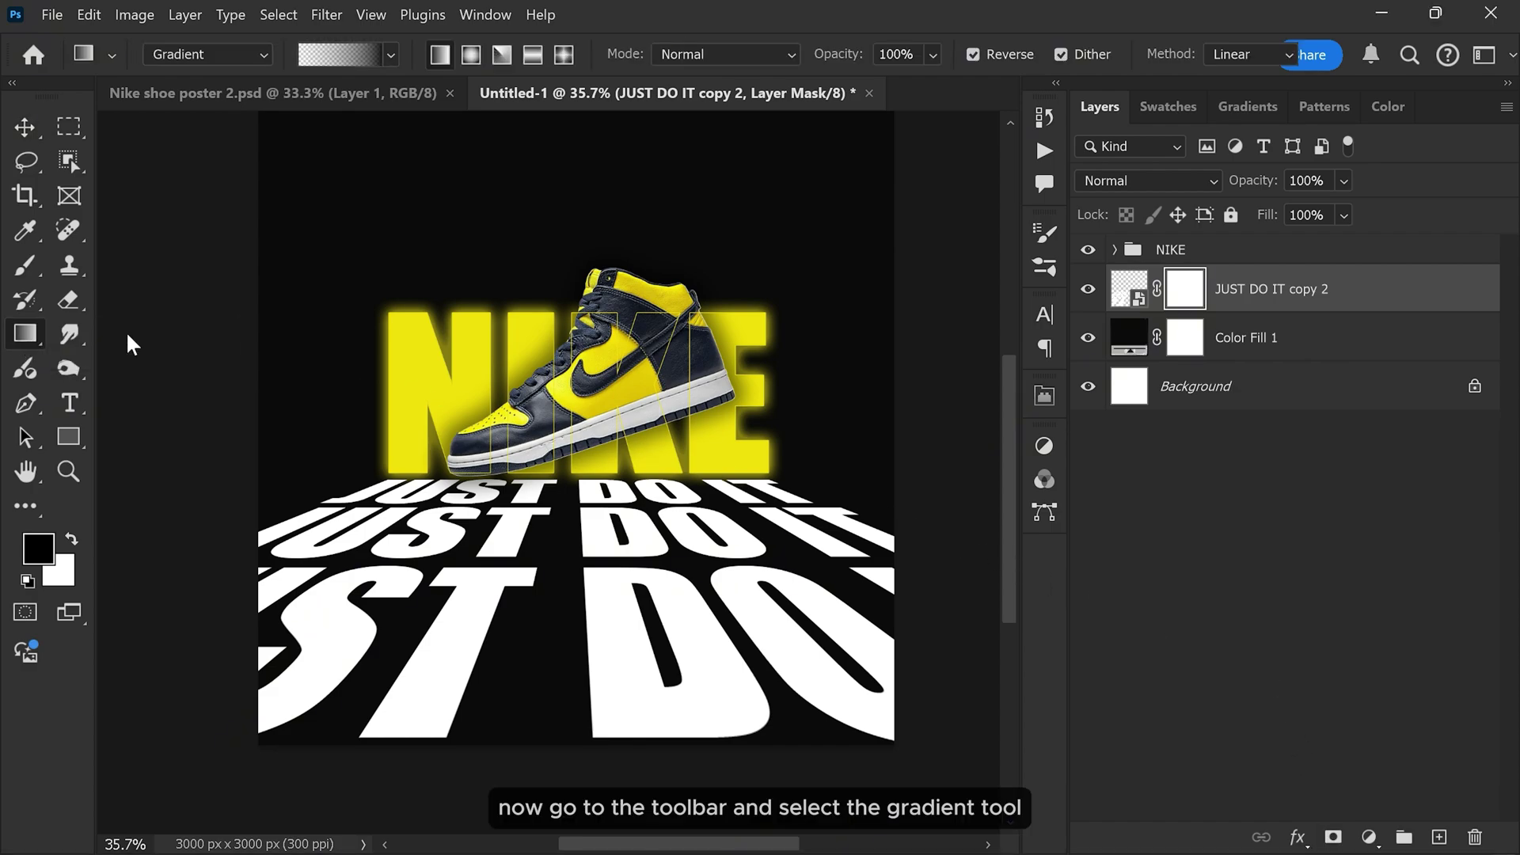
{"action": "left_click", "coordinate": [391, 52]}
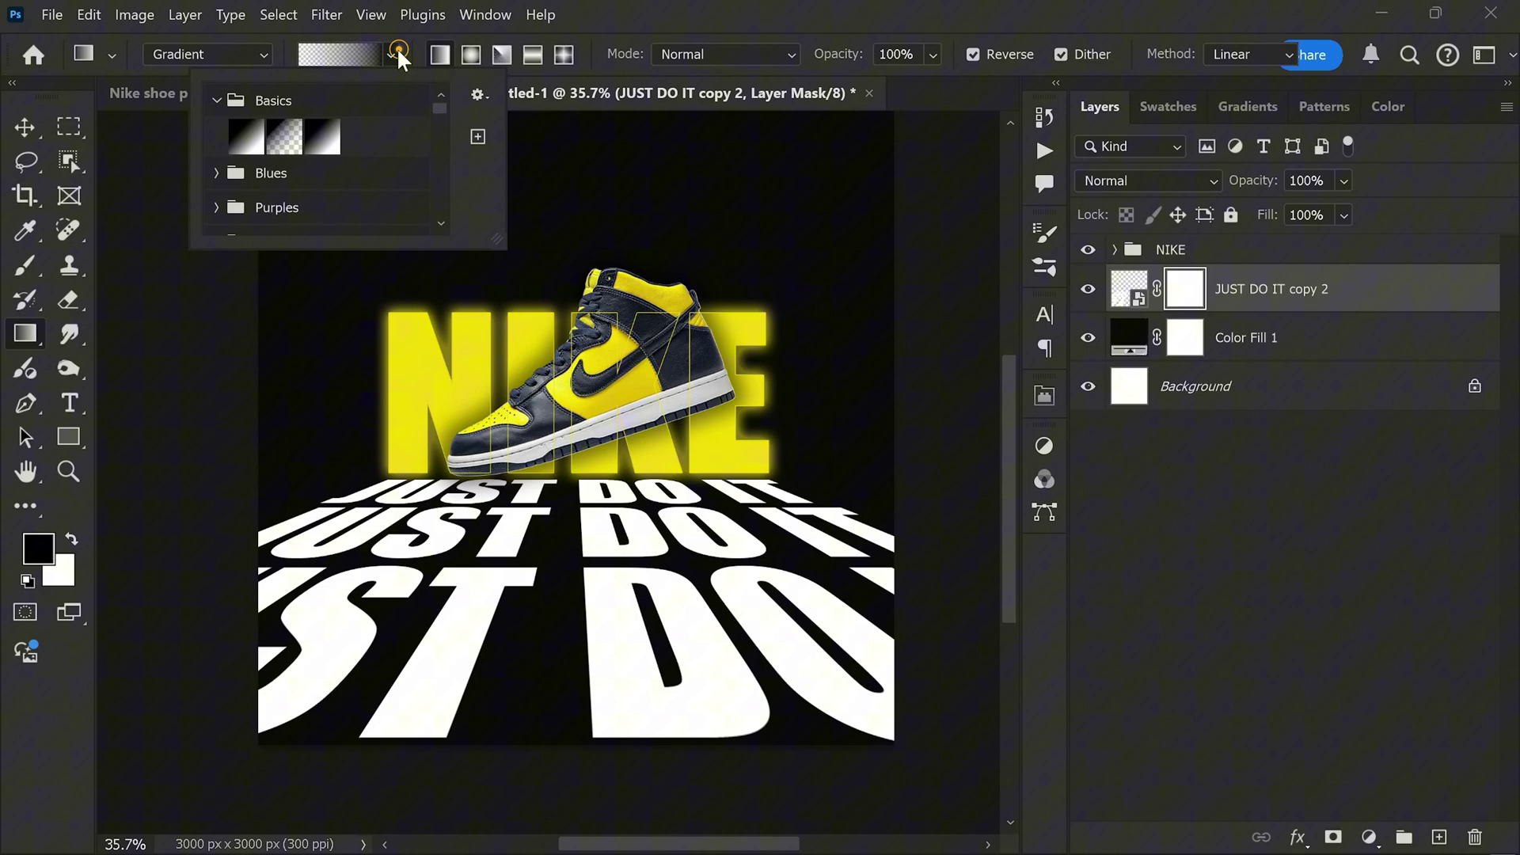
{"action": "left_click", "coordinate": [281, 137]}
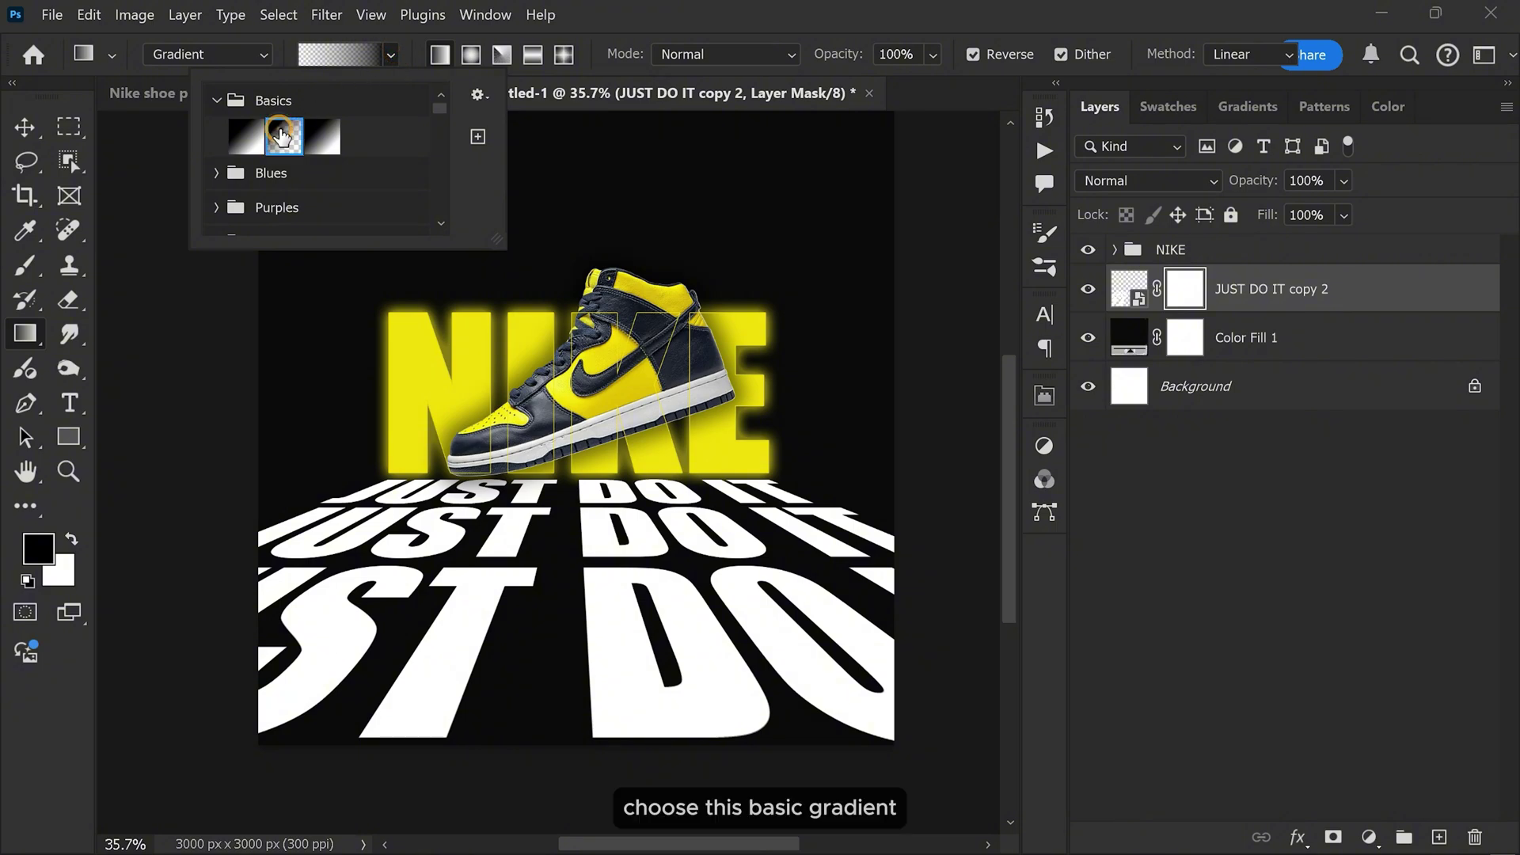
{"action": "left_click", "coordinate": [391, 54]}
{"action": "left_click", "coordinate": [442, 53]}
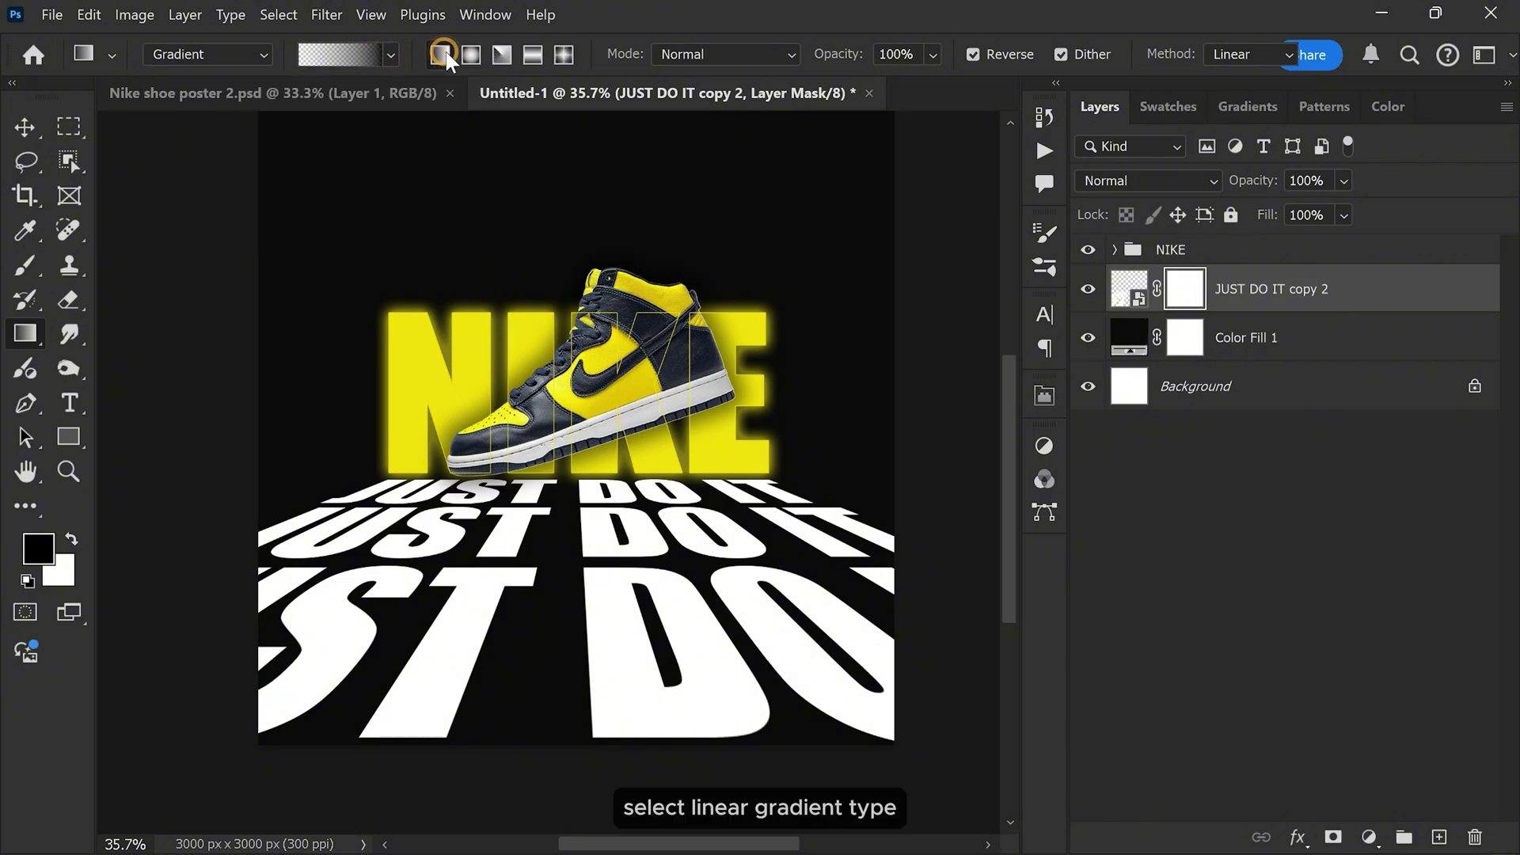
{"action": "left_click", "coordinate": [1224, 54]}
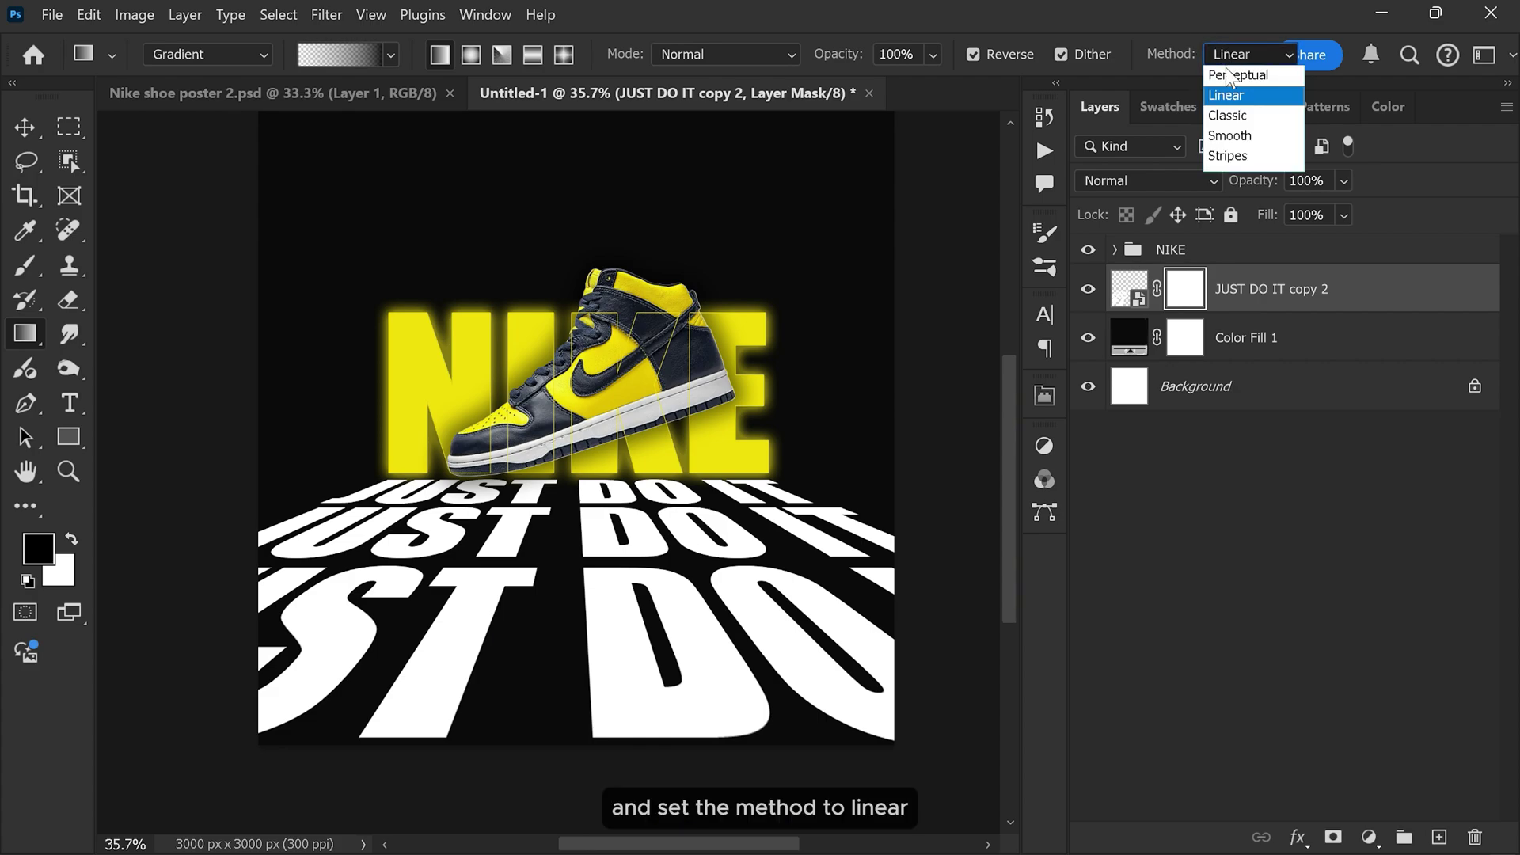
{"action": "left_click", "coordinate": [1229, 92]}
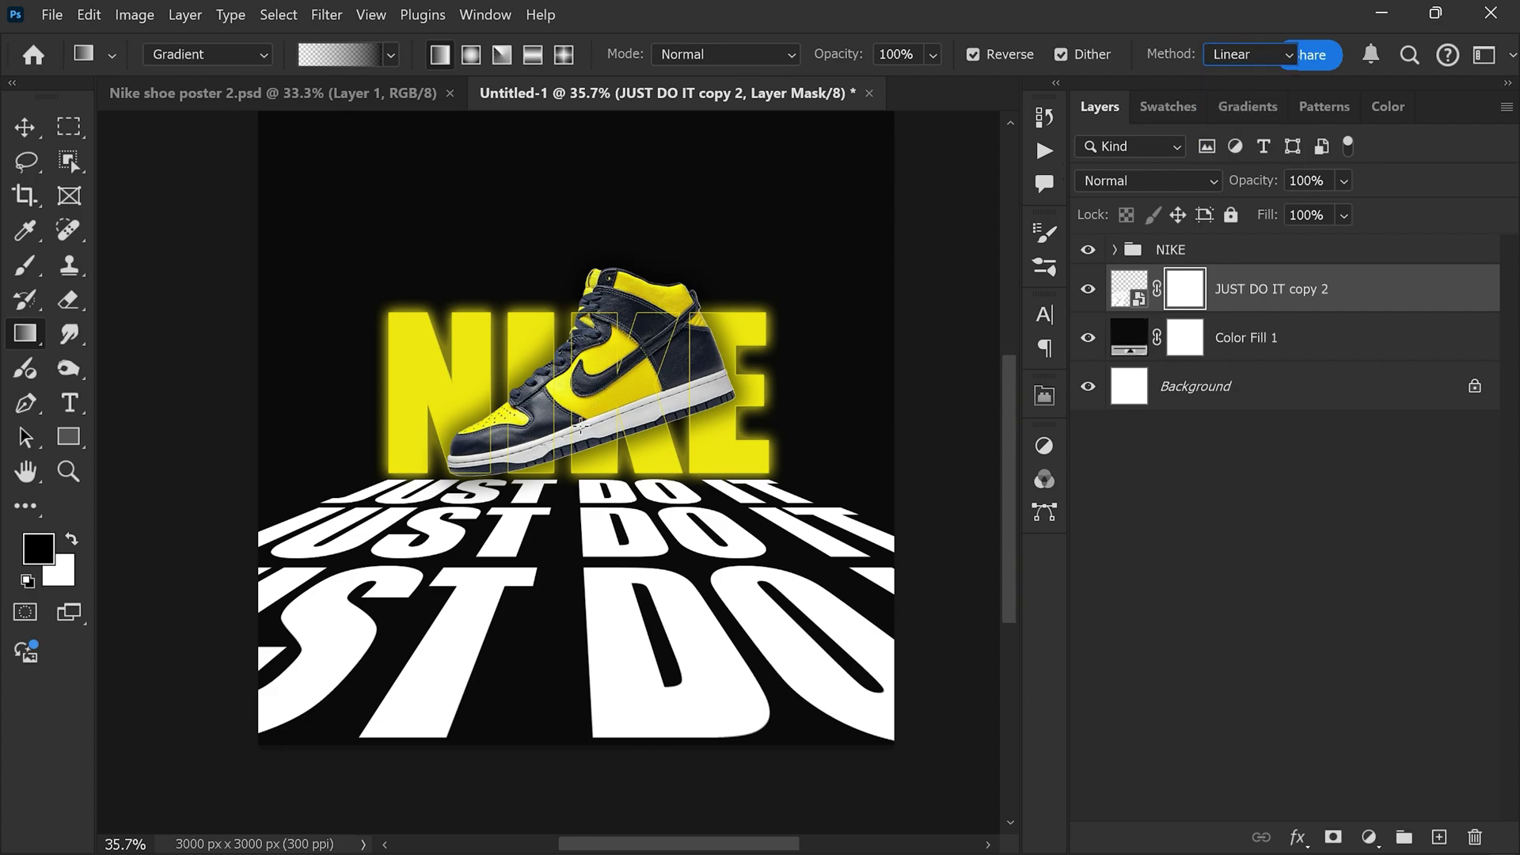
Step: Drag the gradient downward from the shoe so the floor fades into black
{"action": "left_click_drag", "start_coordinate": [579, 371], "coordinate": [575, 649]}
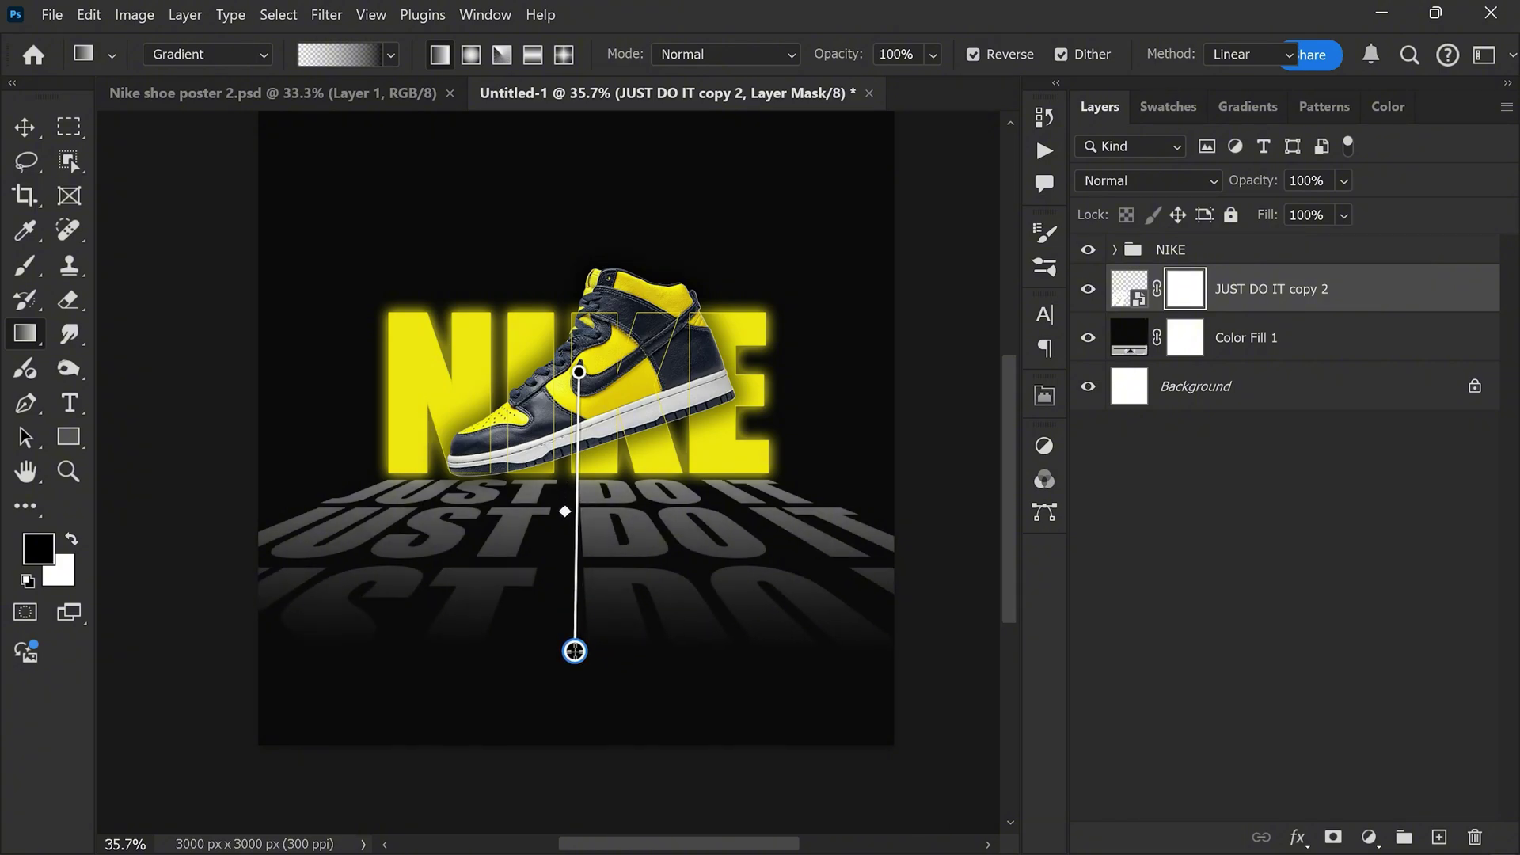
{"action": "left_click_drag", "start_coordinate": [579, 373], "coordinate": [567, 402]}
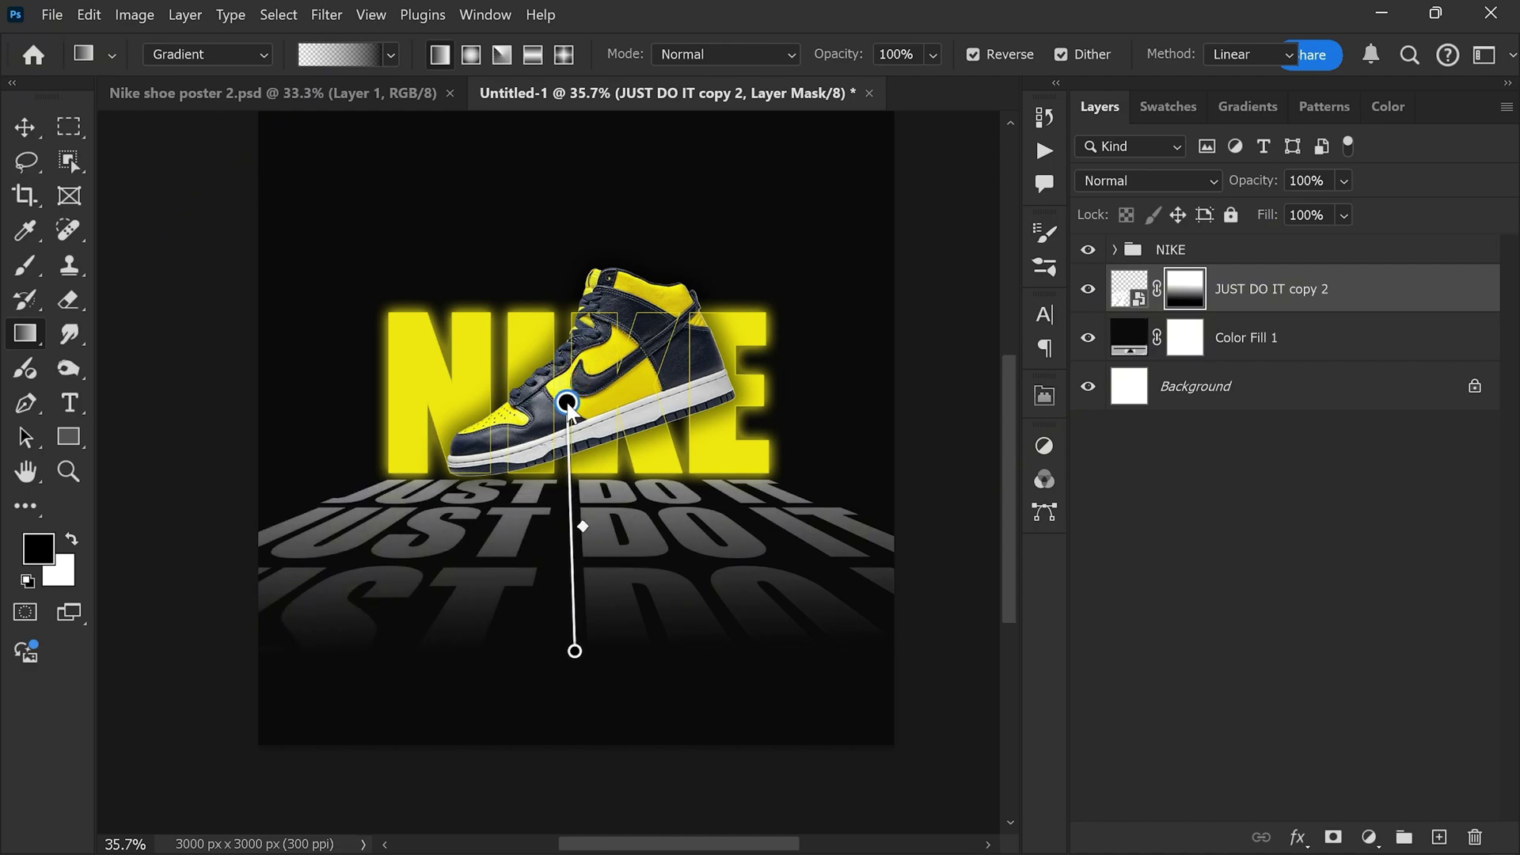
{"action": "key", "text": "v"}
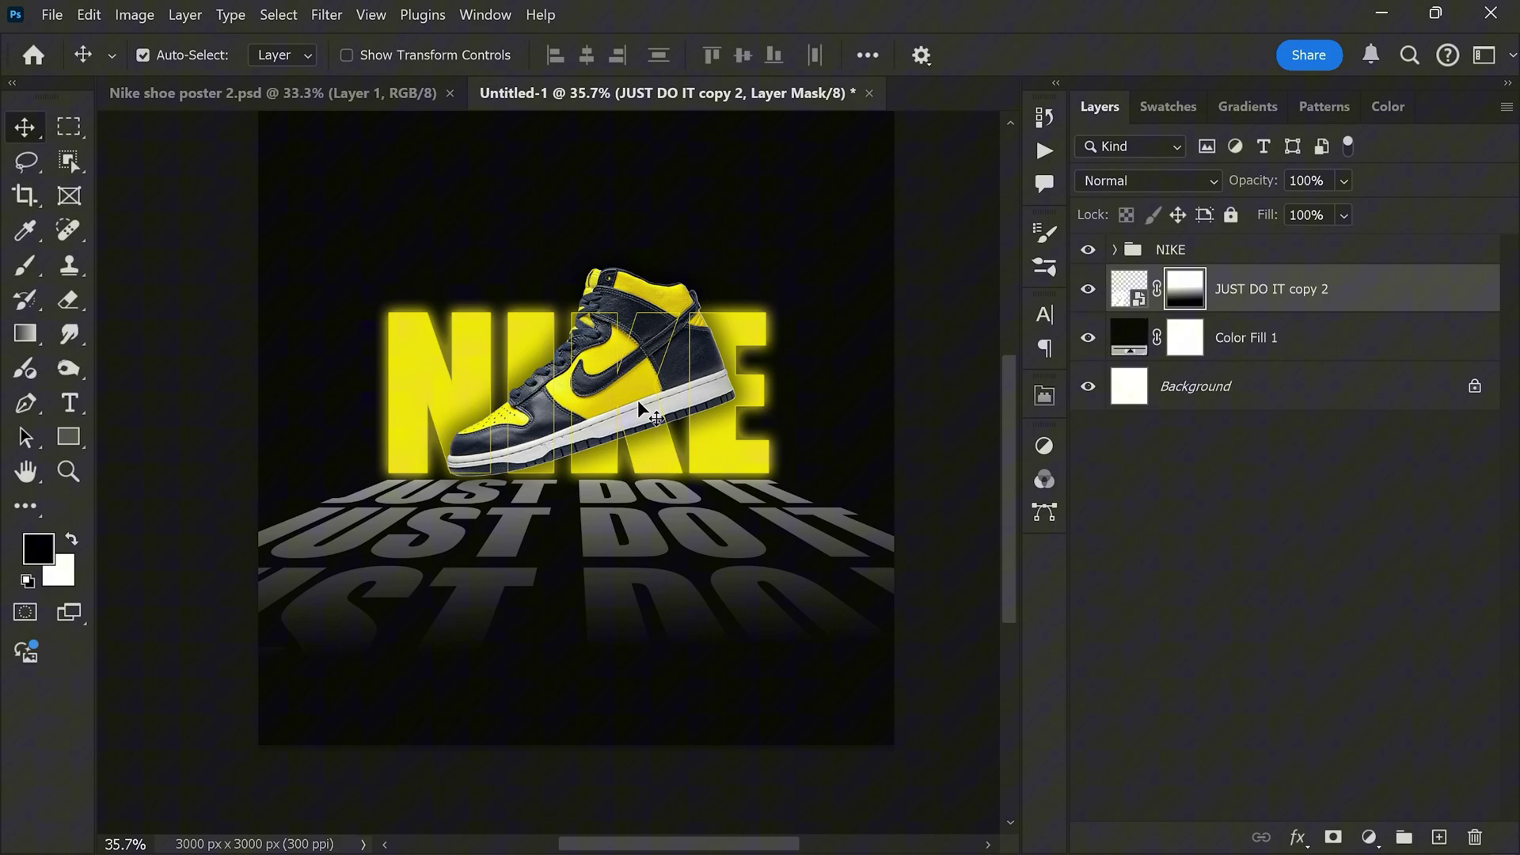
Step: Duplicate the NIKE group and convert it into a smart object
{"action": "left_click", "coordinate": [1224, 252]}
{"action": "left_click_drag", "start_coordinate": [1234, 256], "coordinate": [1437, 839]}
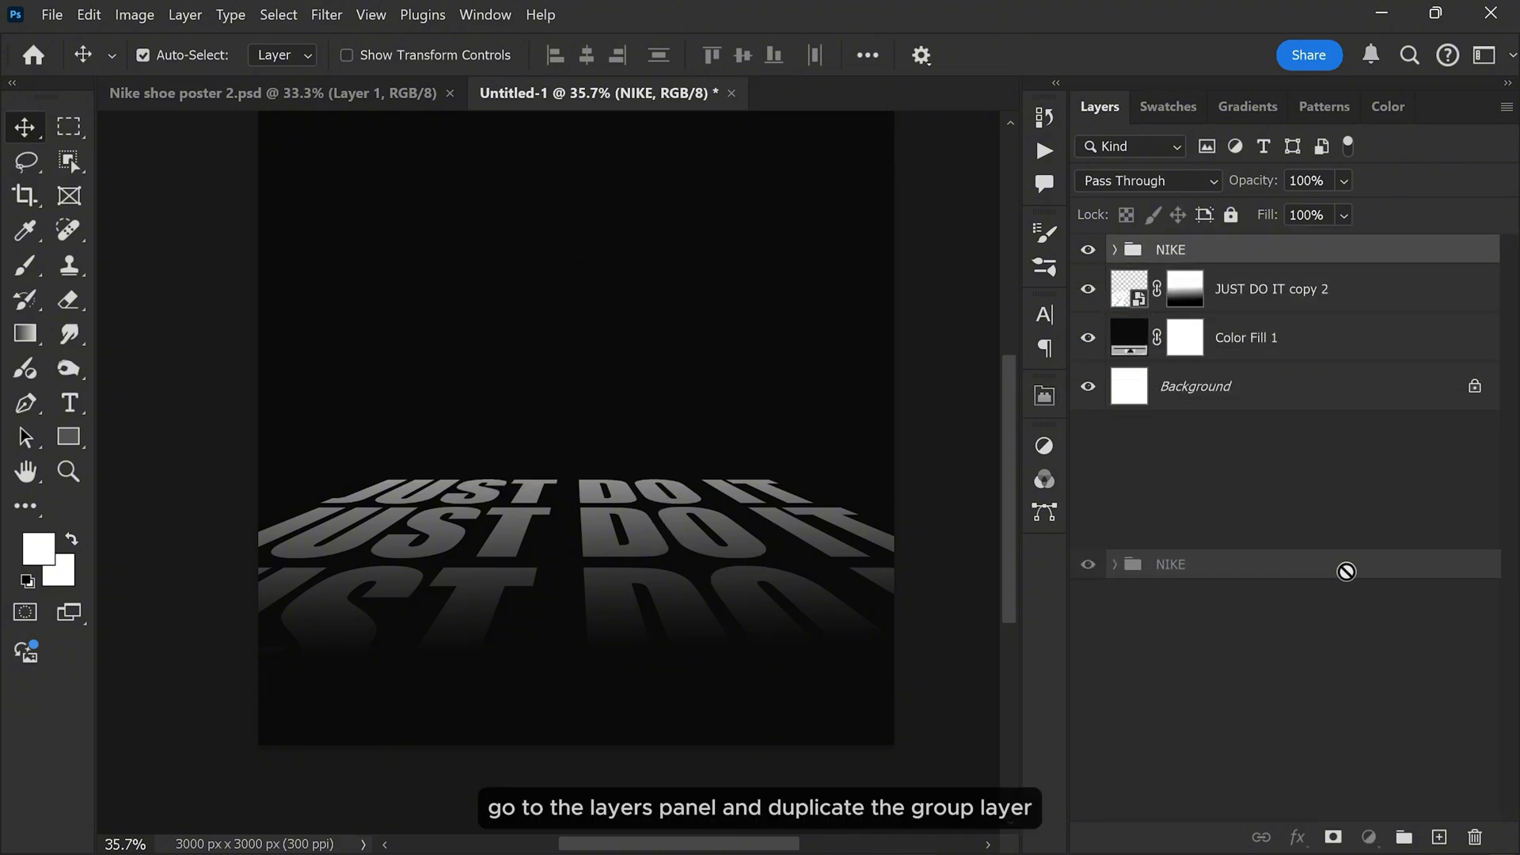
{"action": "left_click", "coordinate": [1212, 279]}
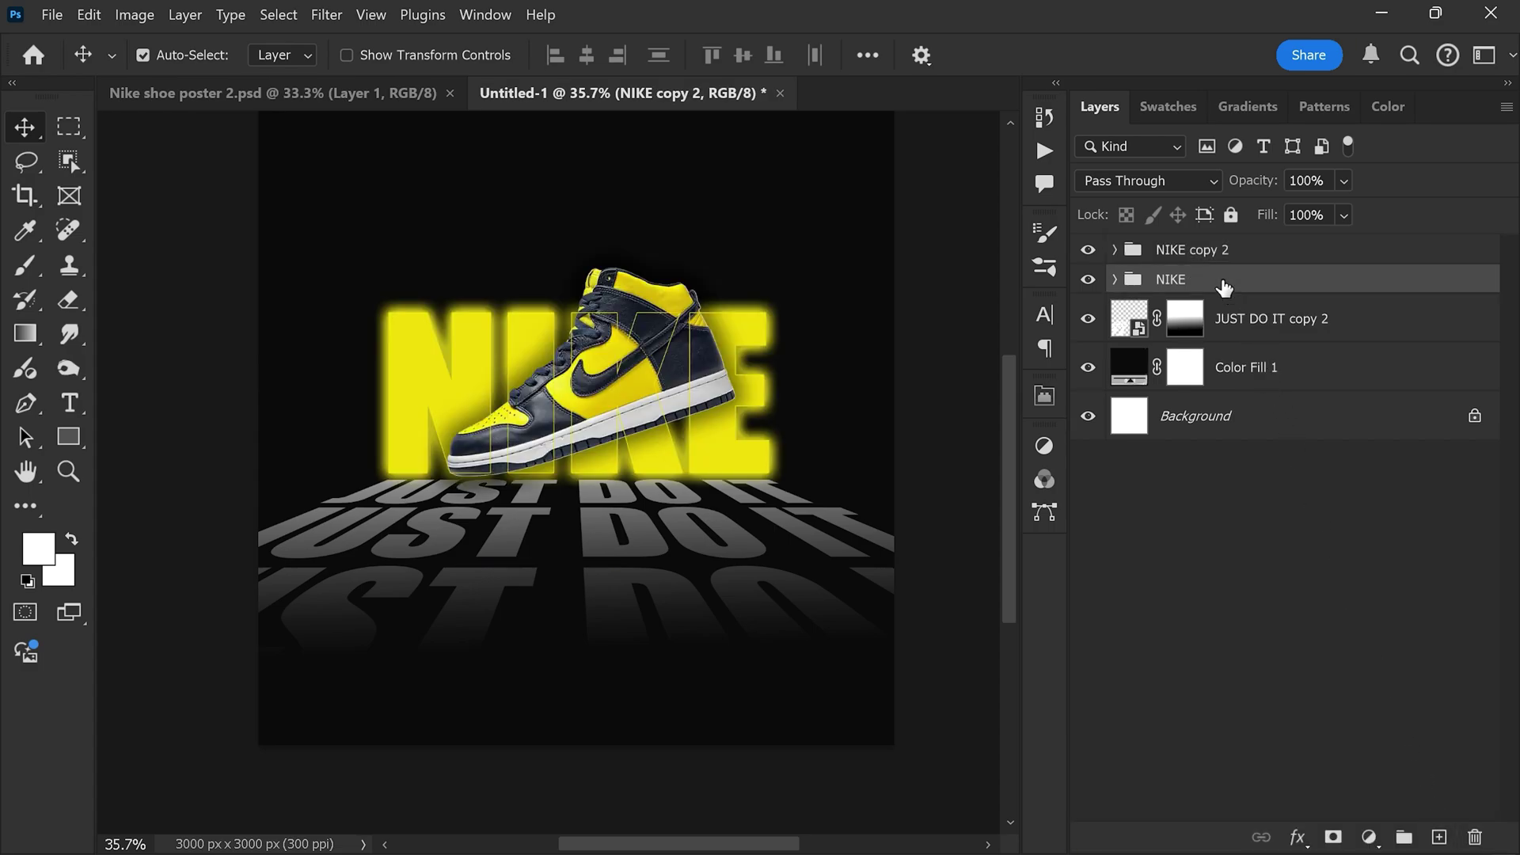
{"action": "right_click", "coordinate": [1210, 278]}
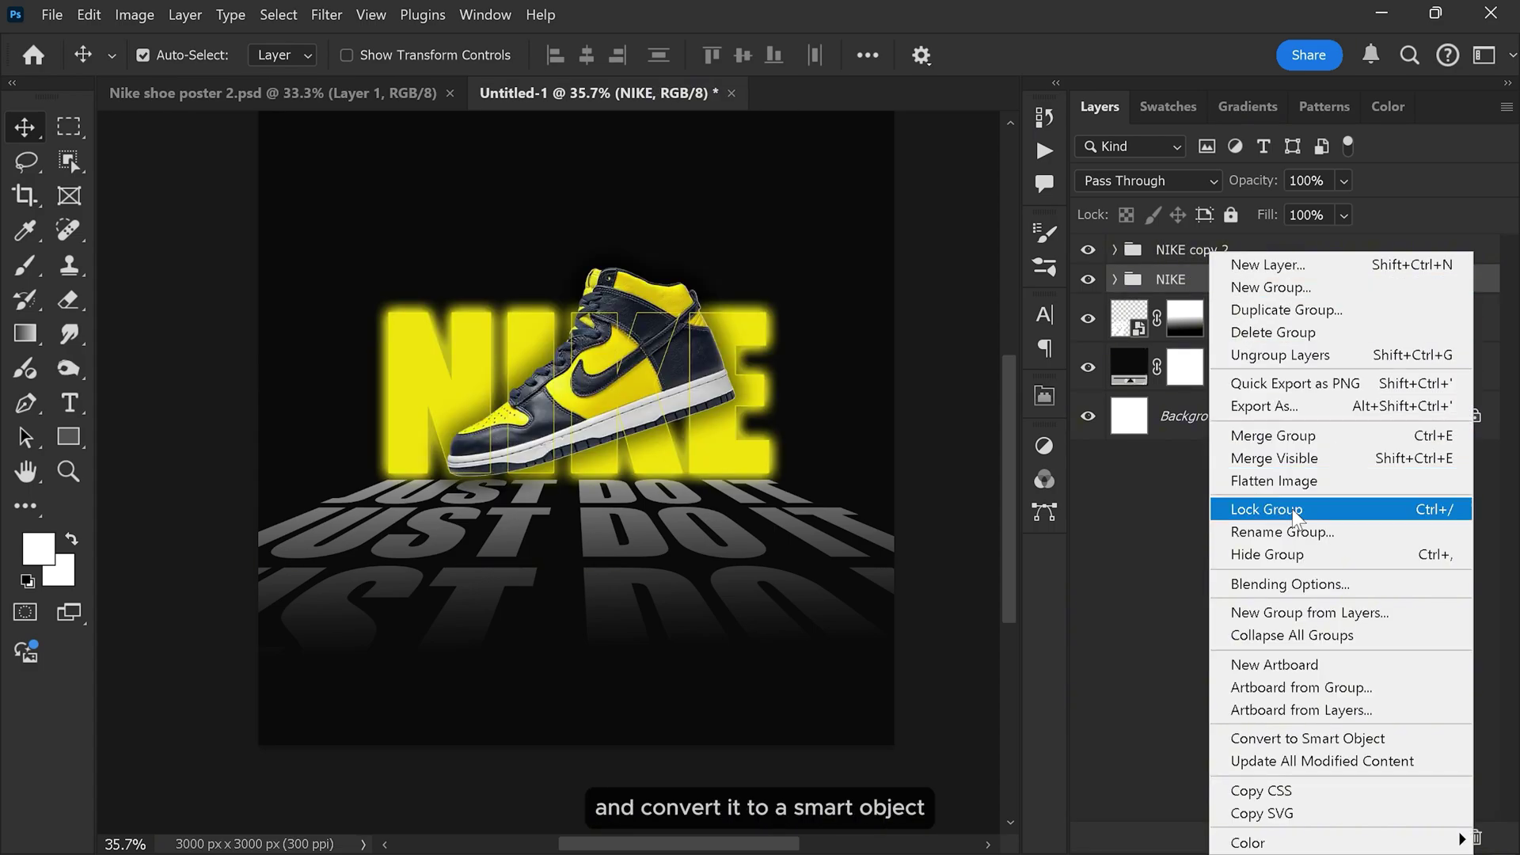
{"action": "left_click", "coordinate": [1295, 739]}
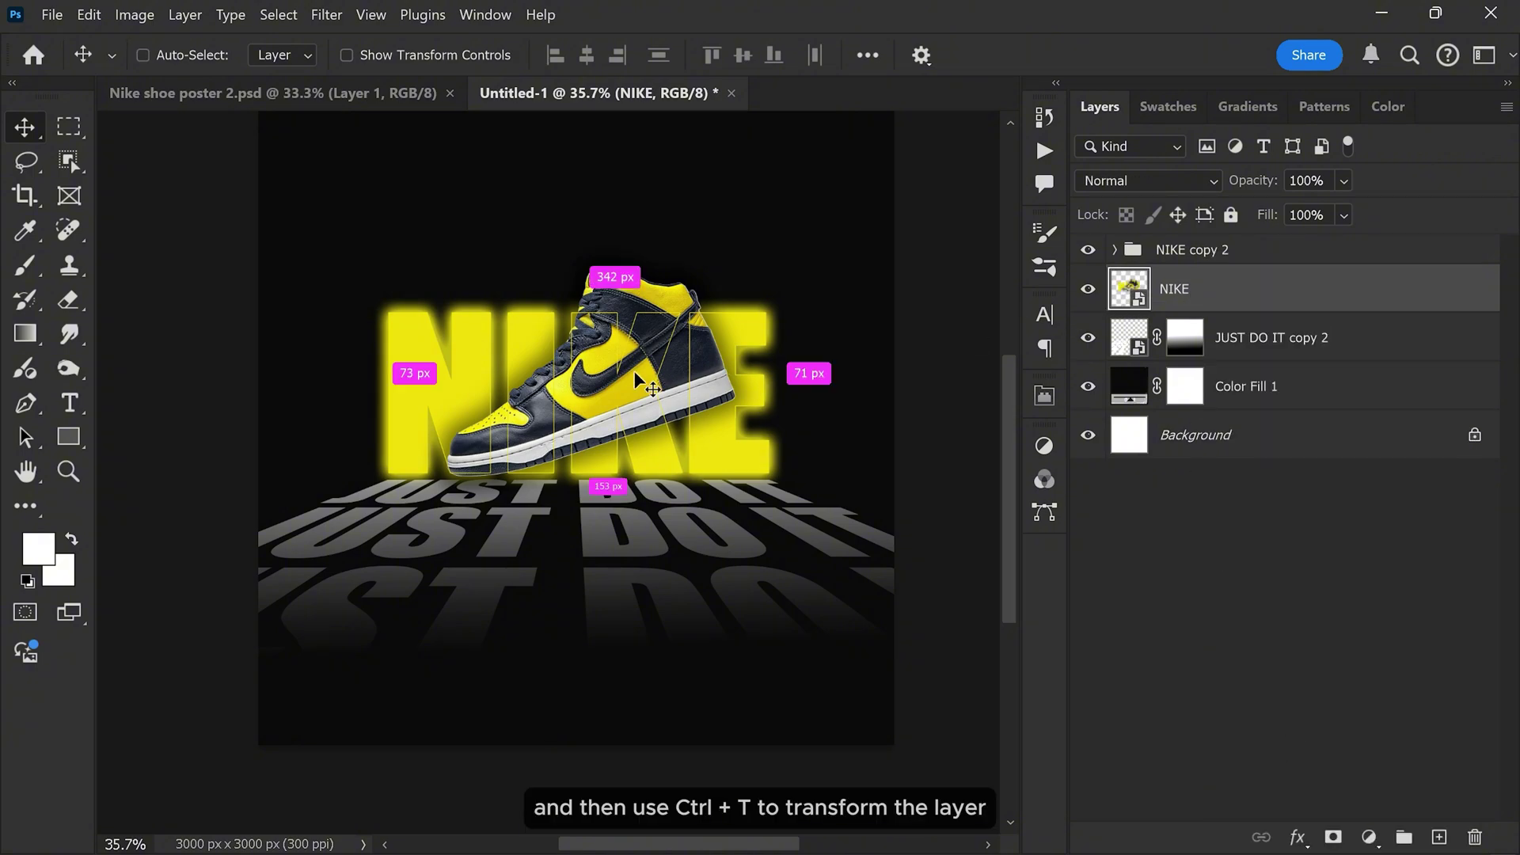
Step: Flip the NIKE smart object vertically and move it up against the original's bottom
{"action": "key", "text": "ctrl+t"}
{"action": "right_click", "coordinate": [568, 309]}
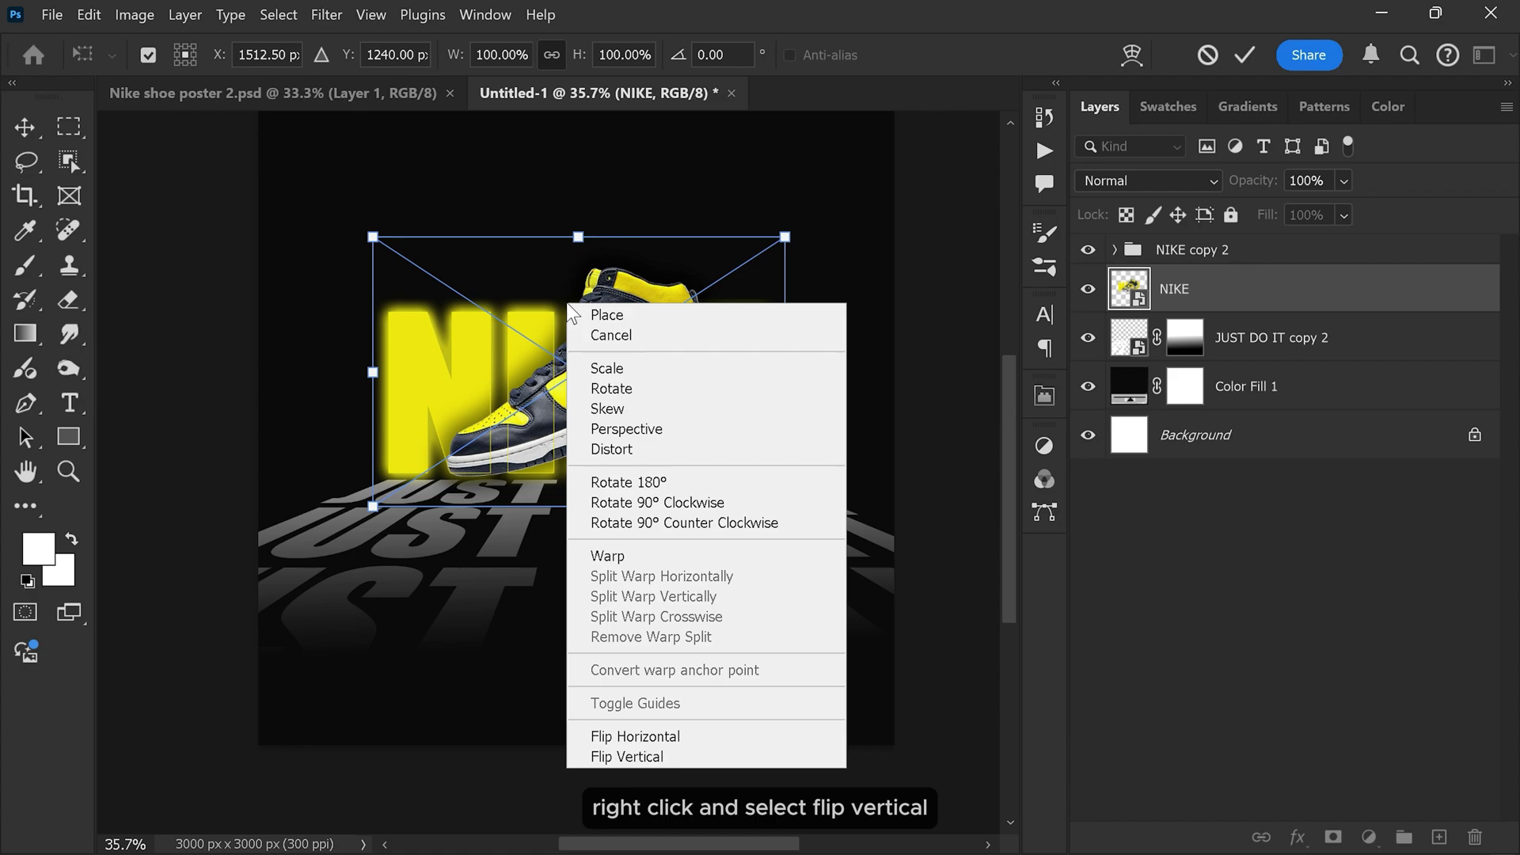
{"action": "left_click", "coordinate": [658, 755]}
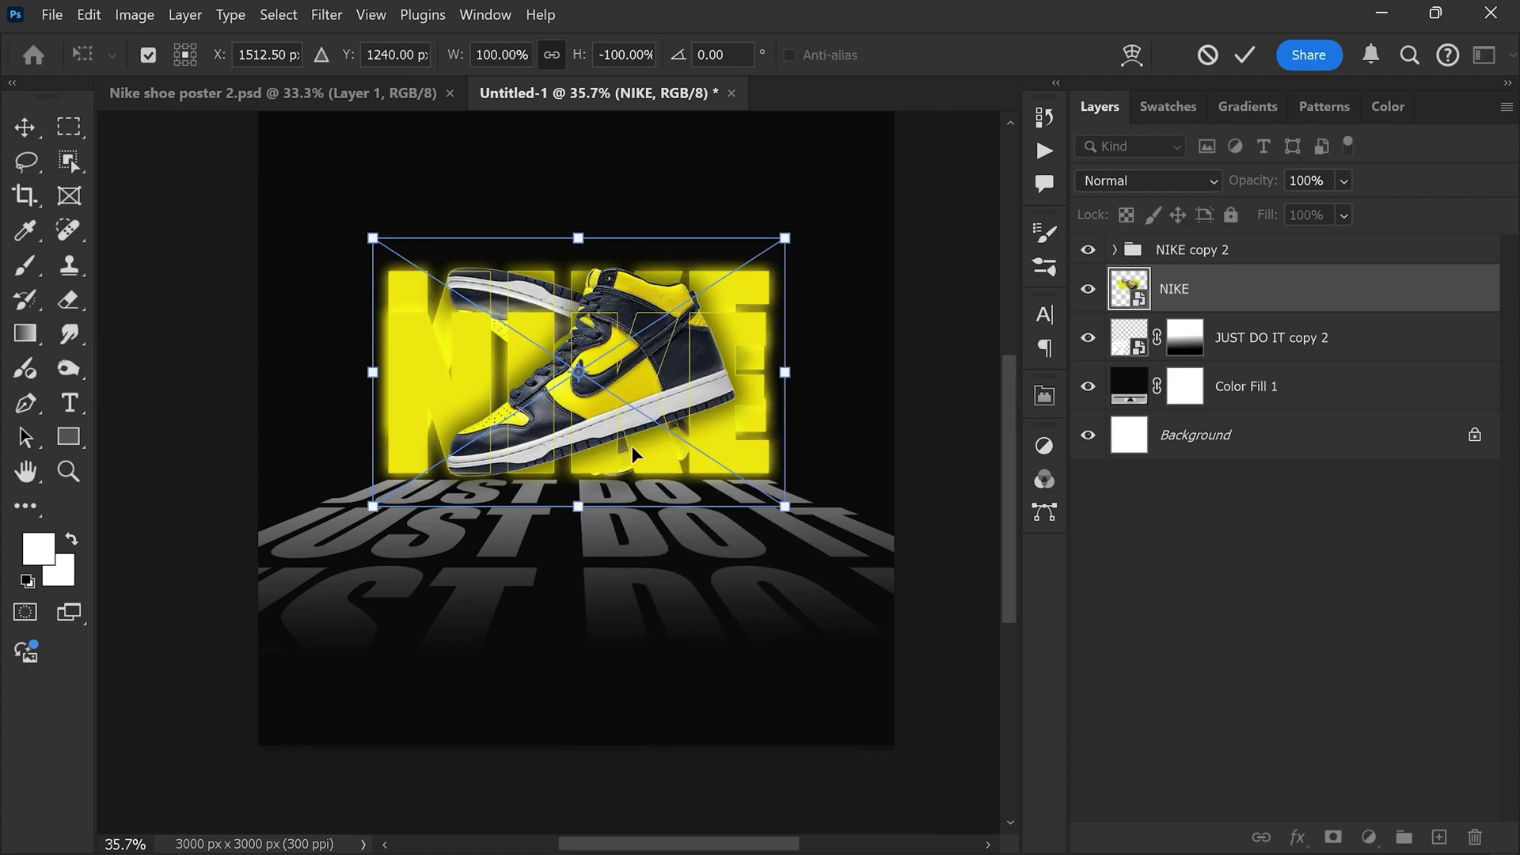
{"action": "left_click_drag", "start_coordinate": [621, 299], "coordinate": [633, 514]}
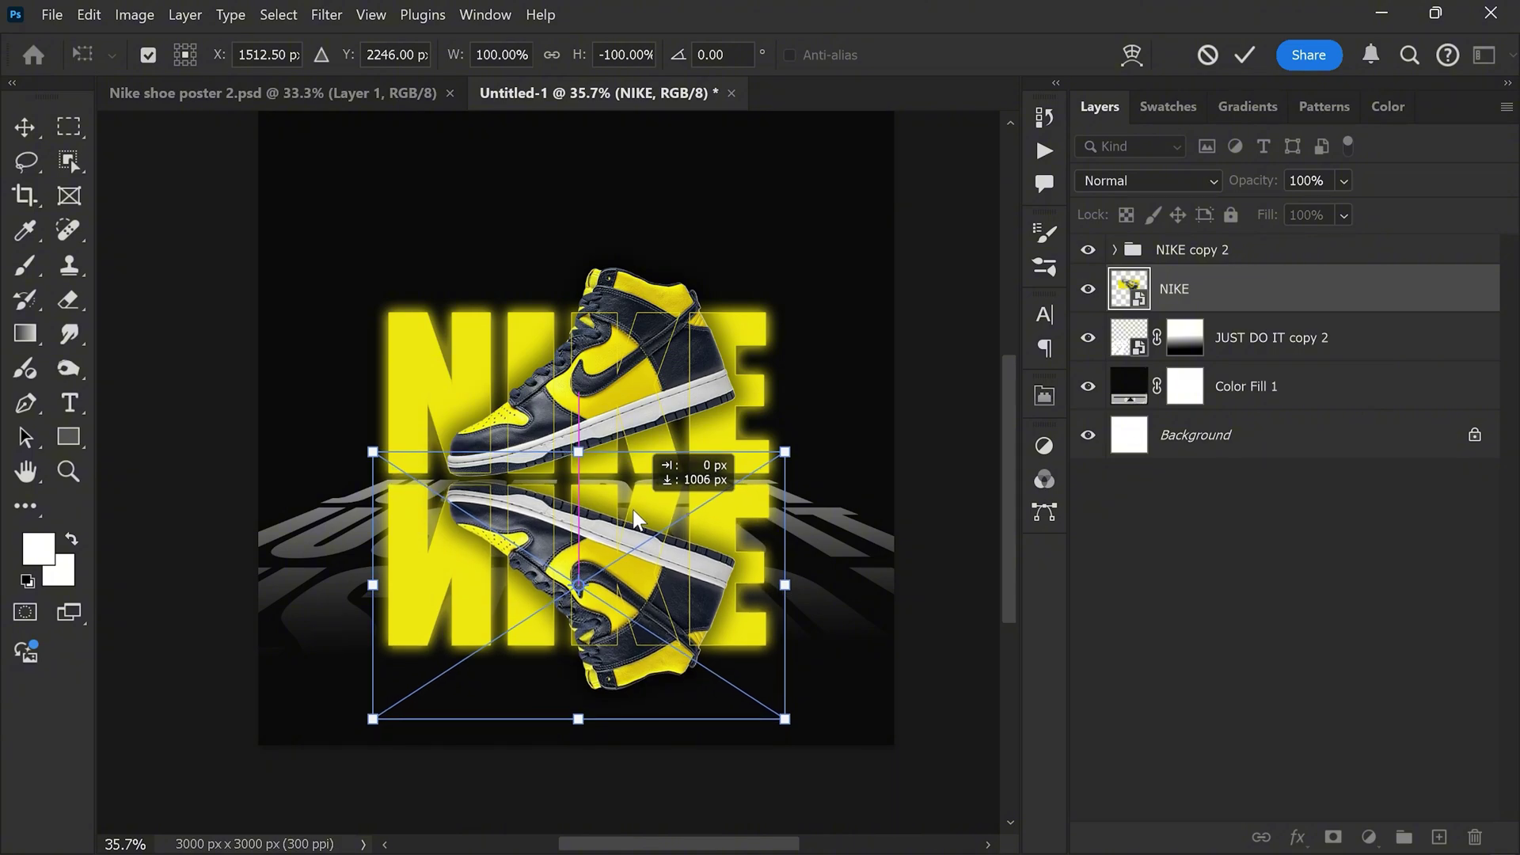
{"action": "left_click_drag", "start_coordinate": [633, 513], "coordinate": [633, 509]}
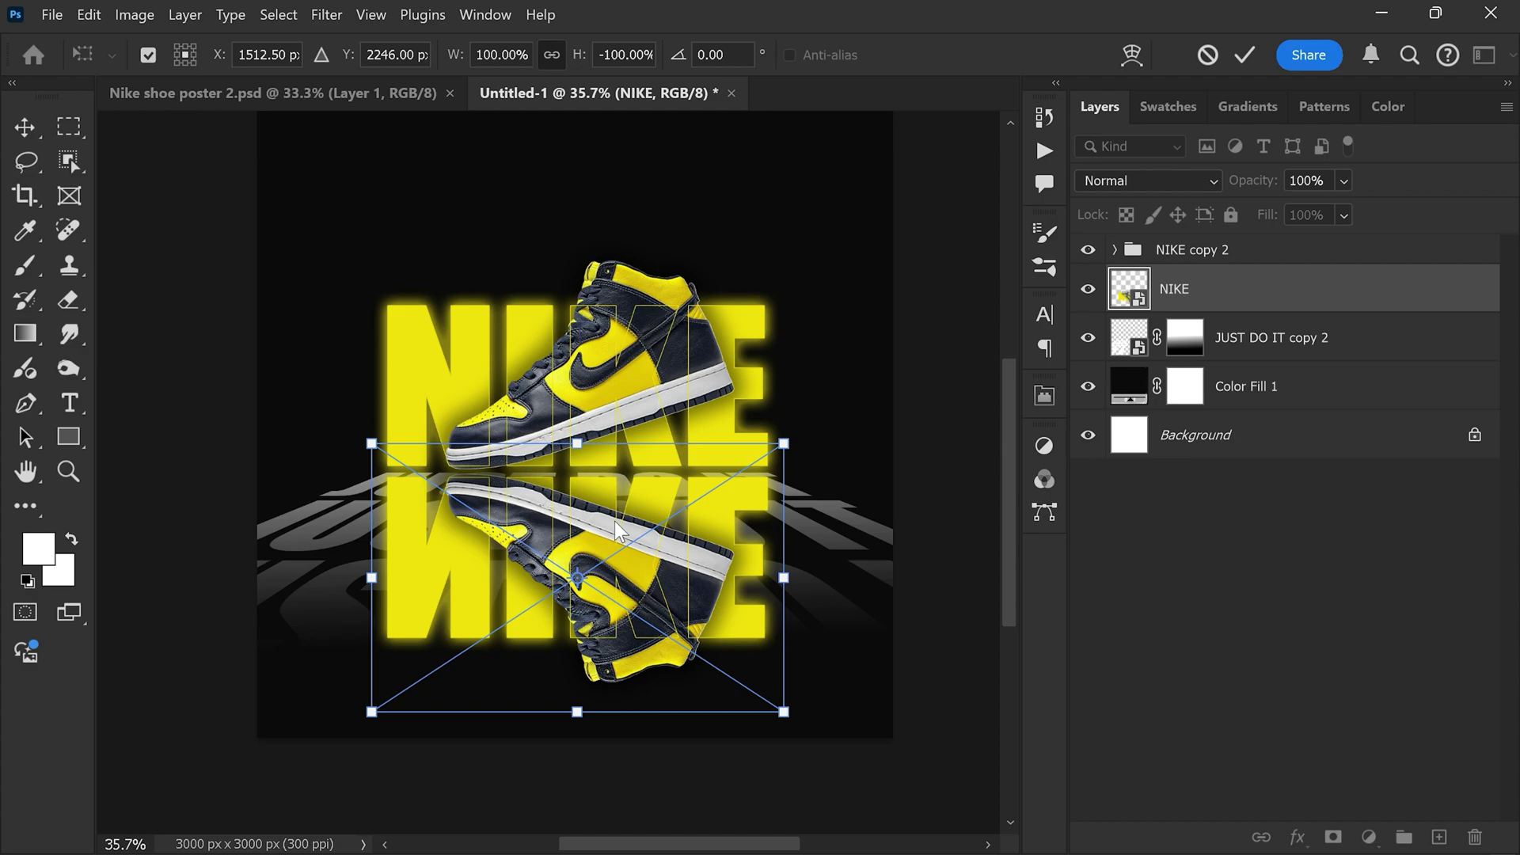
Step: Apply a perspective transform that spreads the reflection's bottom edge outward
{"action": "right_click", "coordinate": [611, 497]}
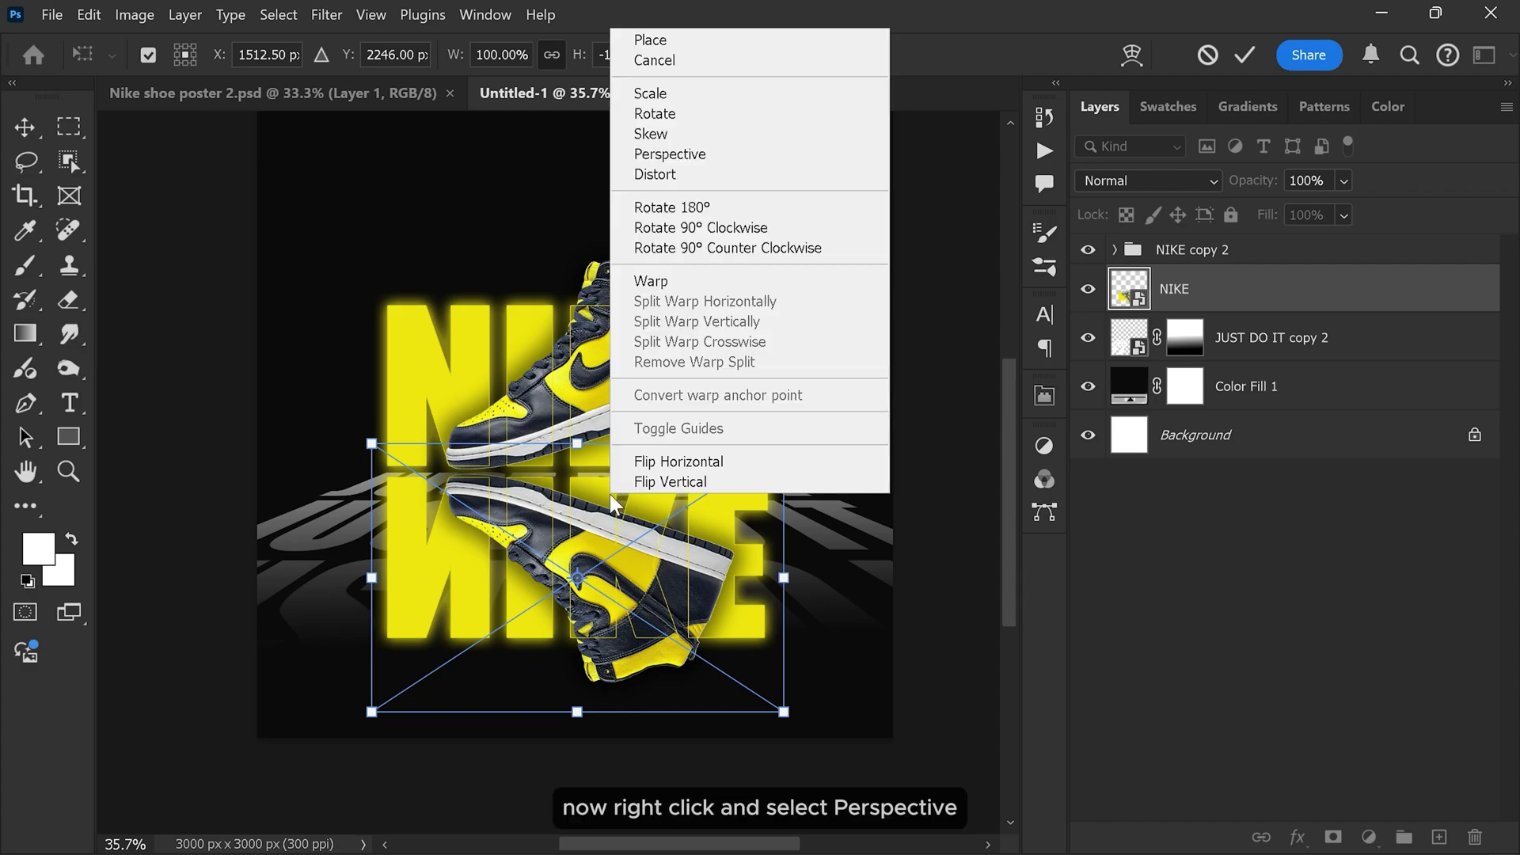
{"action": "left_click", "coordinate": [664, 153]}
{"action": "scroll", "coordinate": [669, 261], "scroll_direction": "down", "scroll_amount": 1}
{"action": "scroll", "coordinate": [677, 443], "scroll_direction": "down", "scroll_amount": 1}
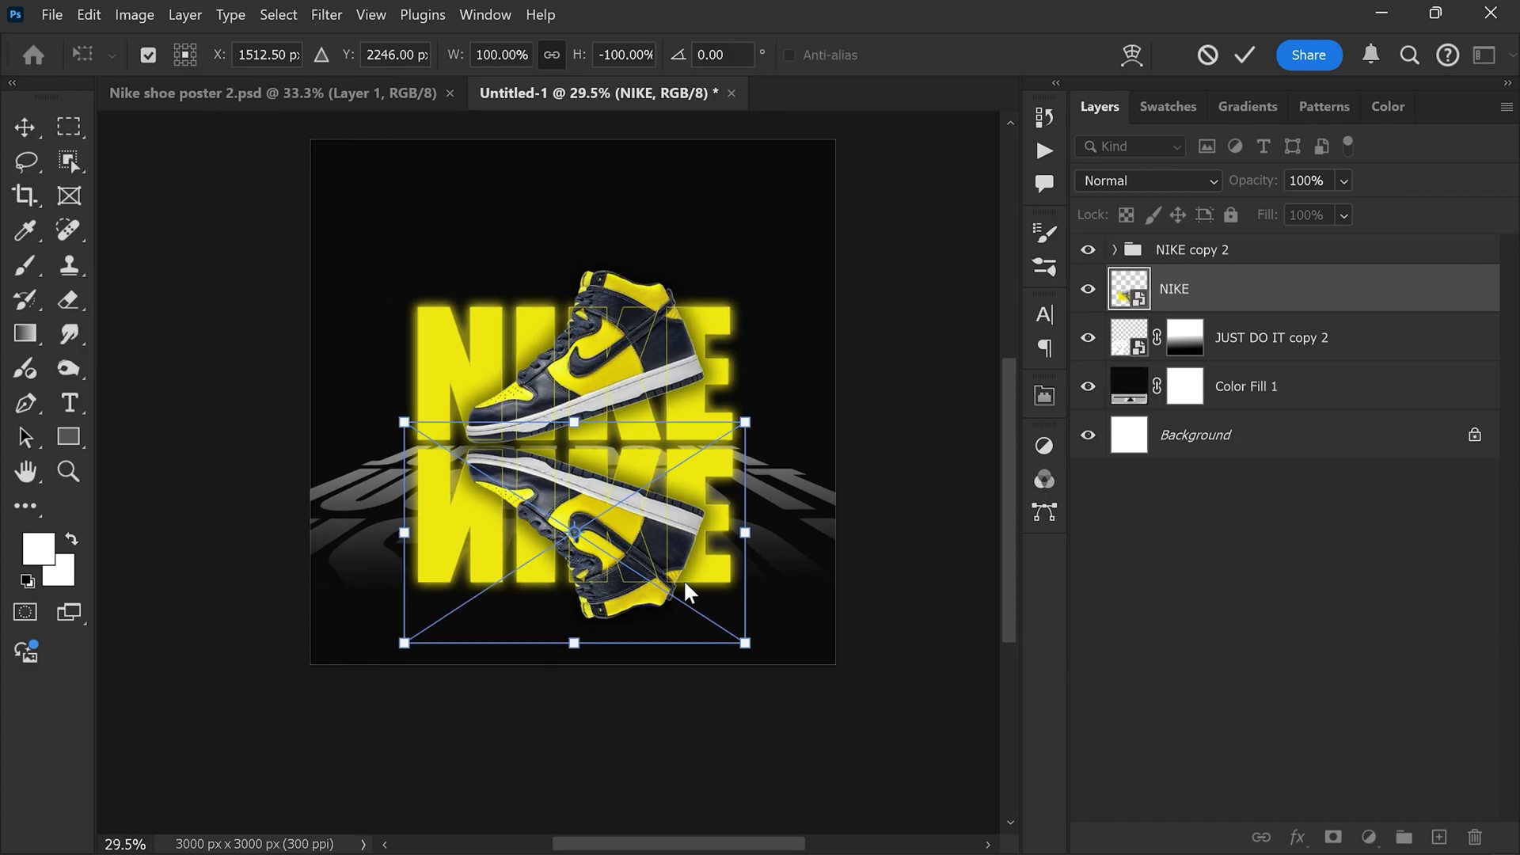
{"action": "mouse_move", "coordinate": [745, 643]}
{"action": "left_mouse_down"}
{"action": "mouse_move", "coordinate": [930, 643]}
{"action": "mouse_move", "coordinate": [991, 607]}
{"action": "left_mouse_up"}
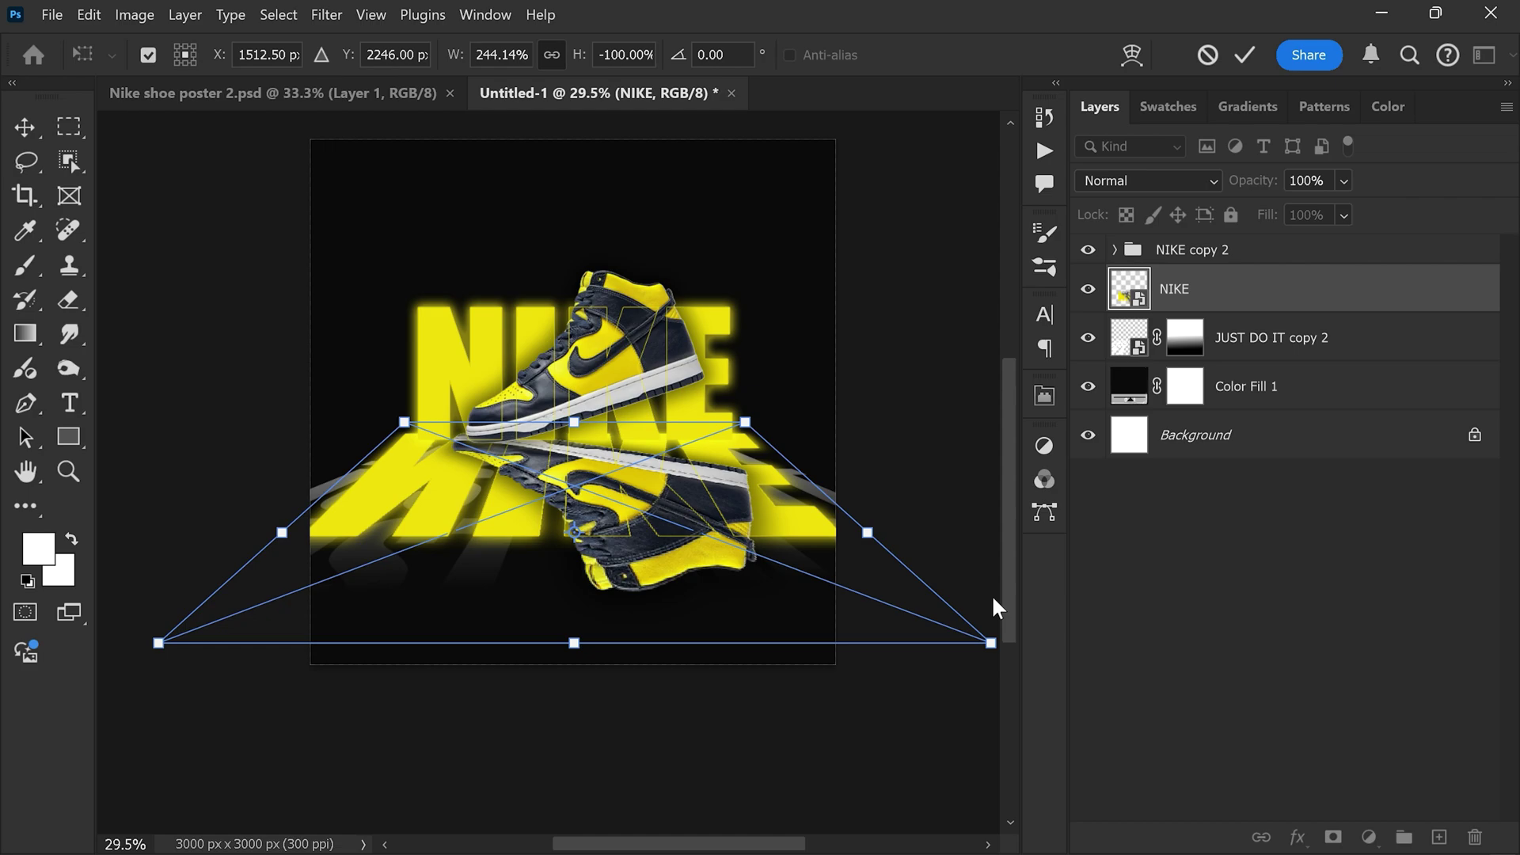
{"action": "left_click", "coordinate": [1244, 54]}
{"action": "scroll", "coordinate": [627, 500], "scroll_direction": "up", "scroll_amount": 2}
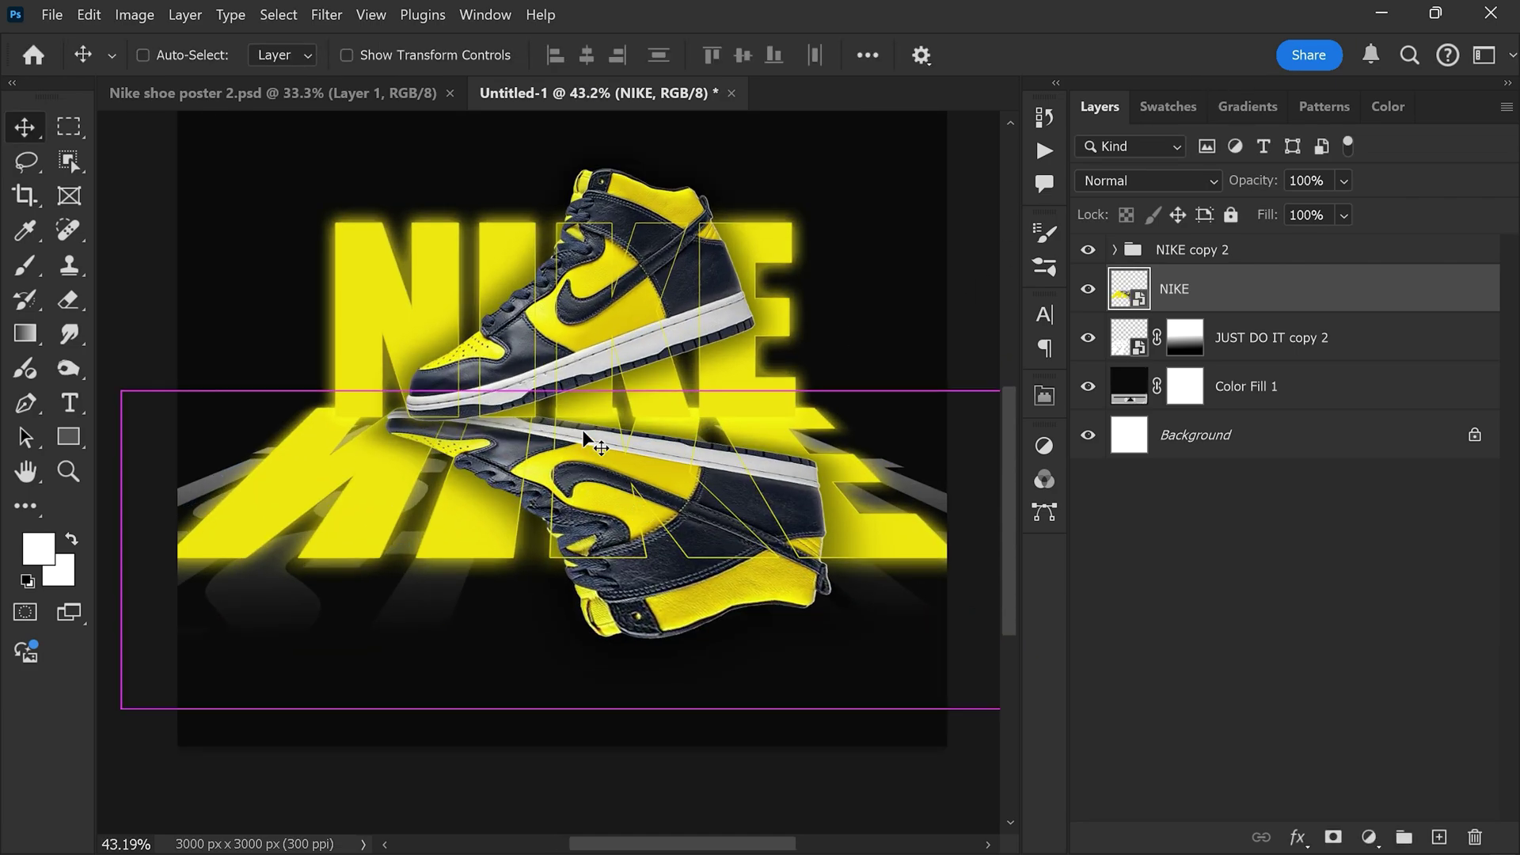
Step: Shrink the reflection slightly and nudge it up and right into alignment beneath NIKE
{"action": "key", "text": "ctrl+t"}
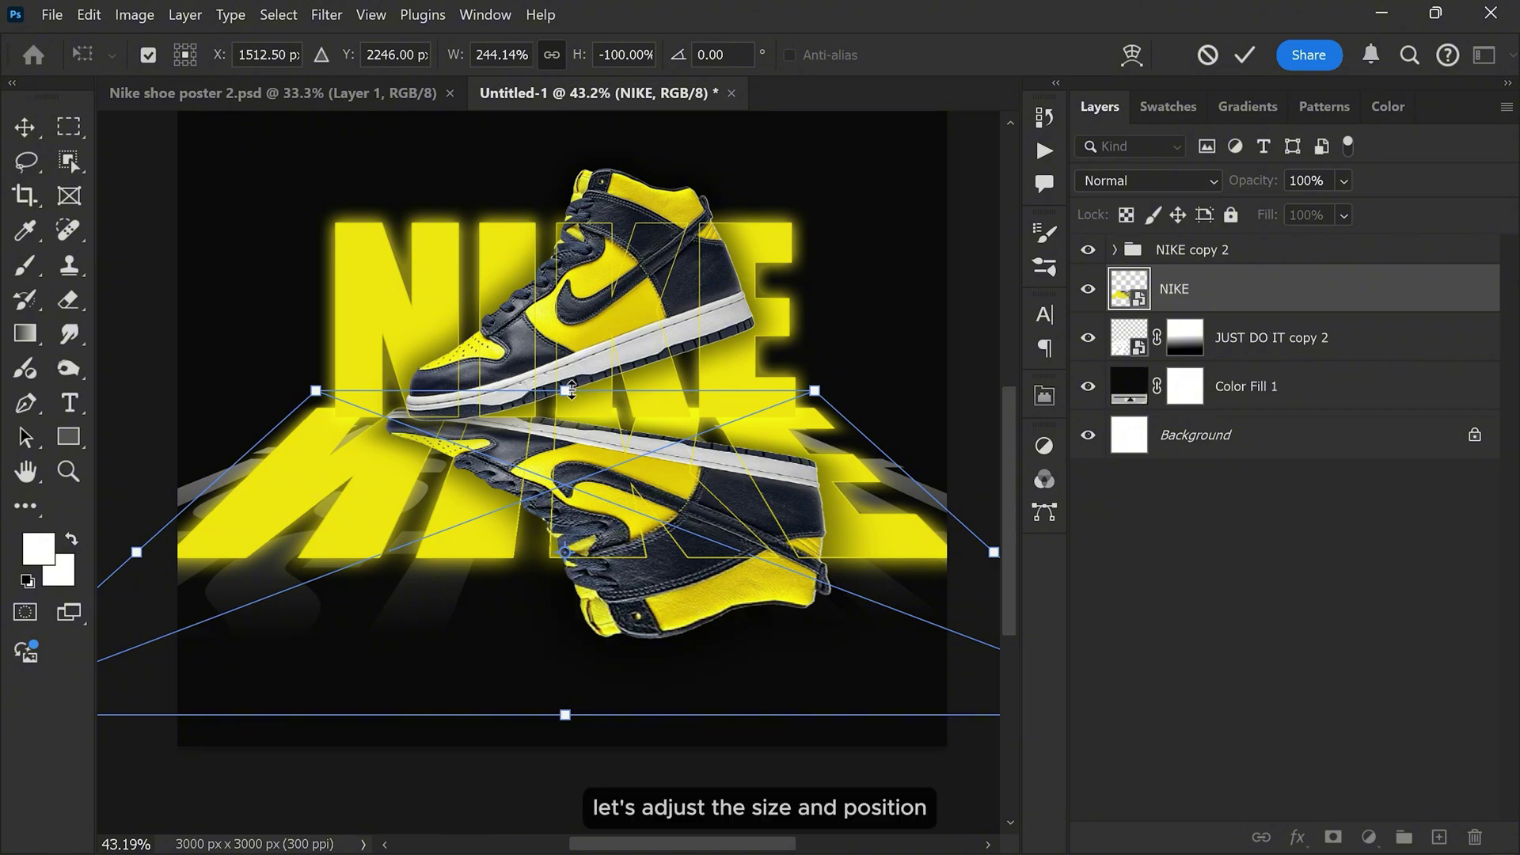
{"action": "mouse_move", "coordinate": [572, 389]}
{"action": "left_mouse_down"}
{"action": "mouse_move", "coordinate": [562, 429]}
{"action": "mouse_move", "coordinate": [605, 431]}
{"action": "mouse_move", "coordinate": [603, 412]}
{"action": "left_mouse_up"}
{"action": "scroll", "coordinate": [573, 472], "scroll_direction": "up", "scroll_amount": 2}
{"action": "key", "text": "Up"}
{"action": "key", "text": "Up"}
{"action": "key", "text": "Up"}
{"action": "key", "text": "Up"}
{"action": "key", "text": "Up"}
{"action": "key", "text": "Up"}
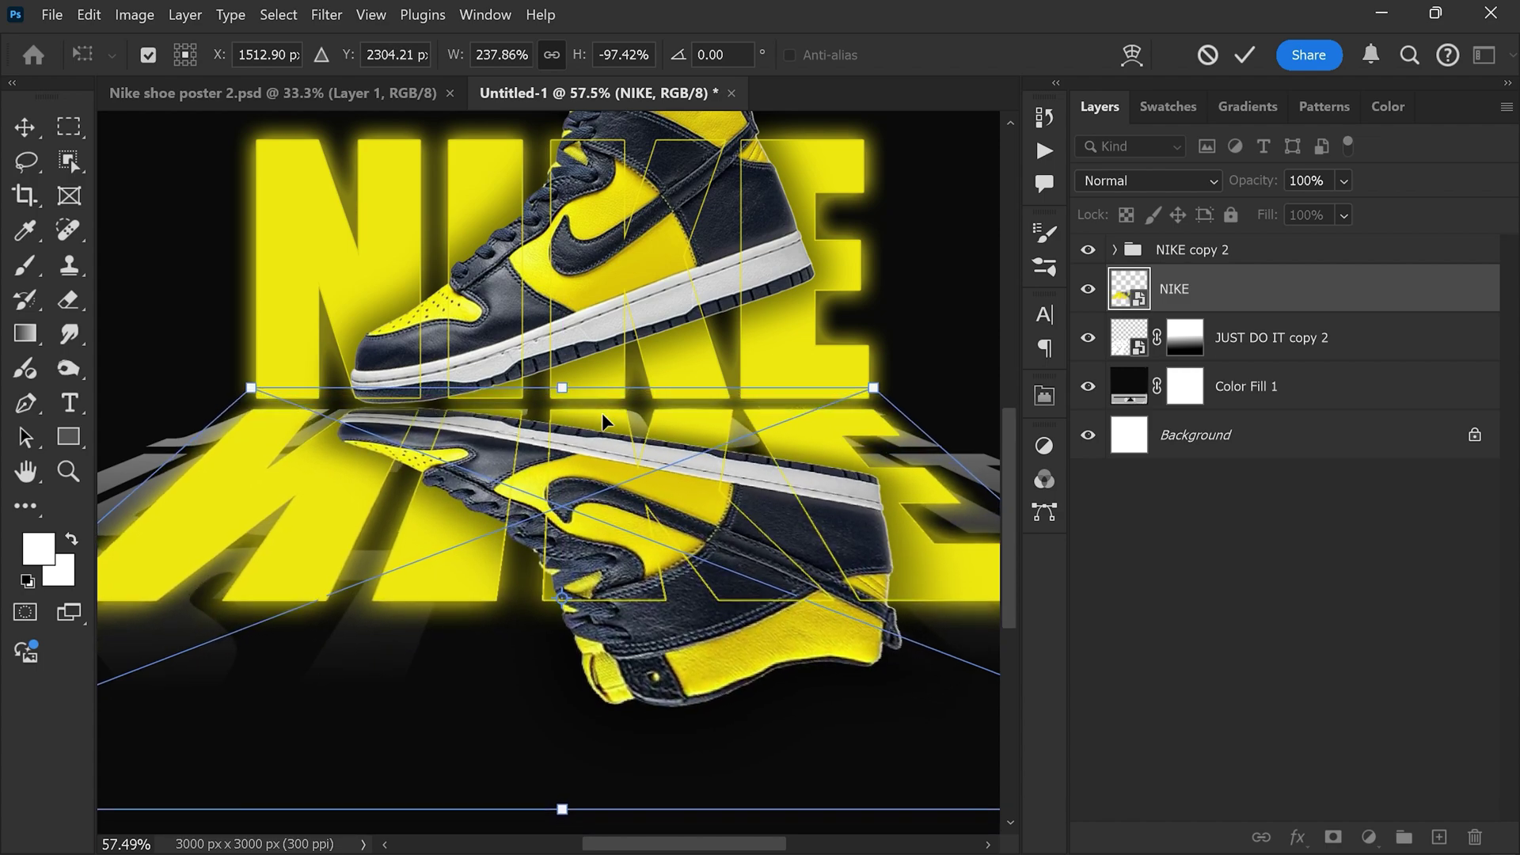
{"action": "key", "text": "Up"}
{"action": "key", "text": "Up"}
{"action": "key", "text": "Up"}
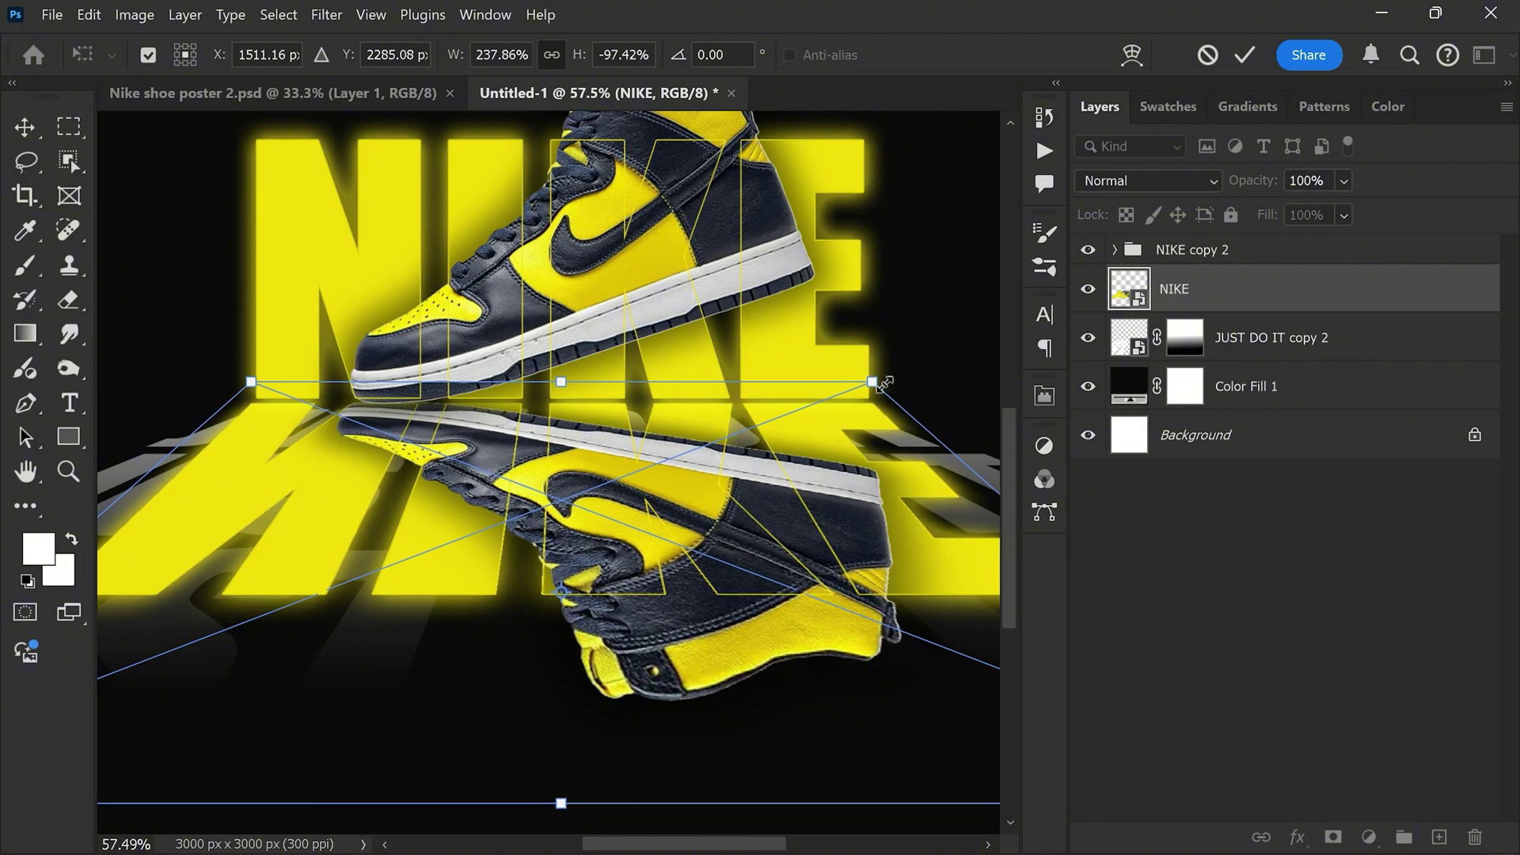
{"action": "left_click_drag", "start_coordinate": [884, 383], "coordinate": [879, 383]}
{"action": "key", "text": "Right"}
{"action": "key", "text": "Right"}
{"action": "key", "text": "Right"}
{"action": "key", "text": "Up"}
{"action": "key", "text": "Up"}
{"action": "key", "text": "Up"}
{"action": "key", "text": "Up"}
{"action": "key", "text": "Up"}
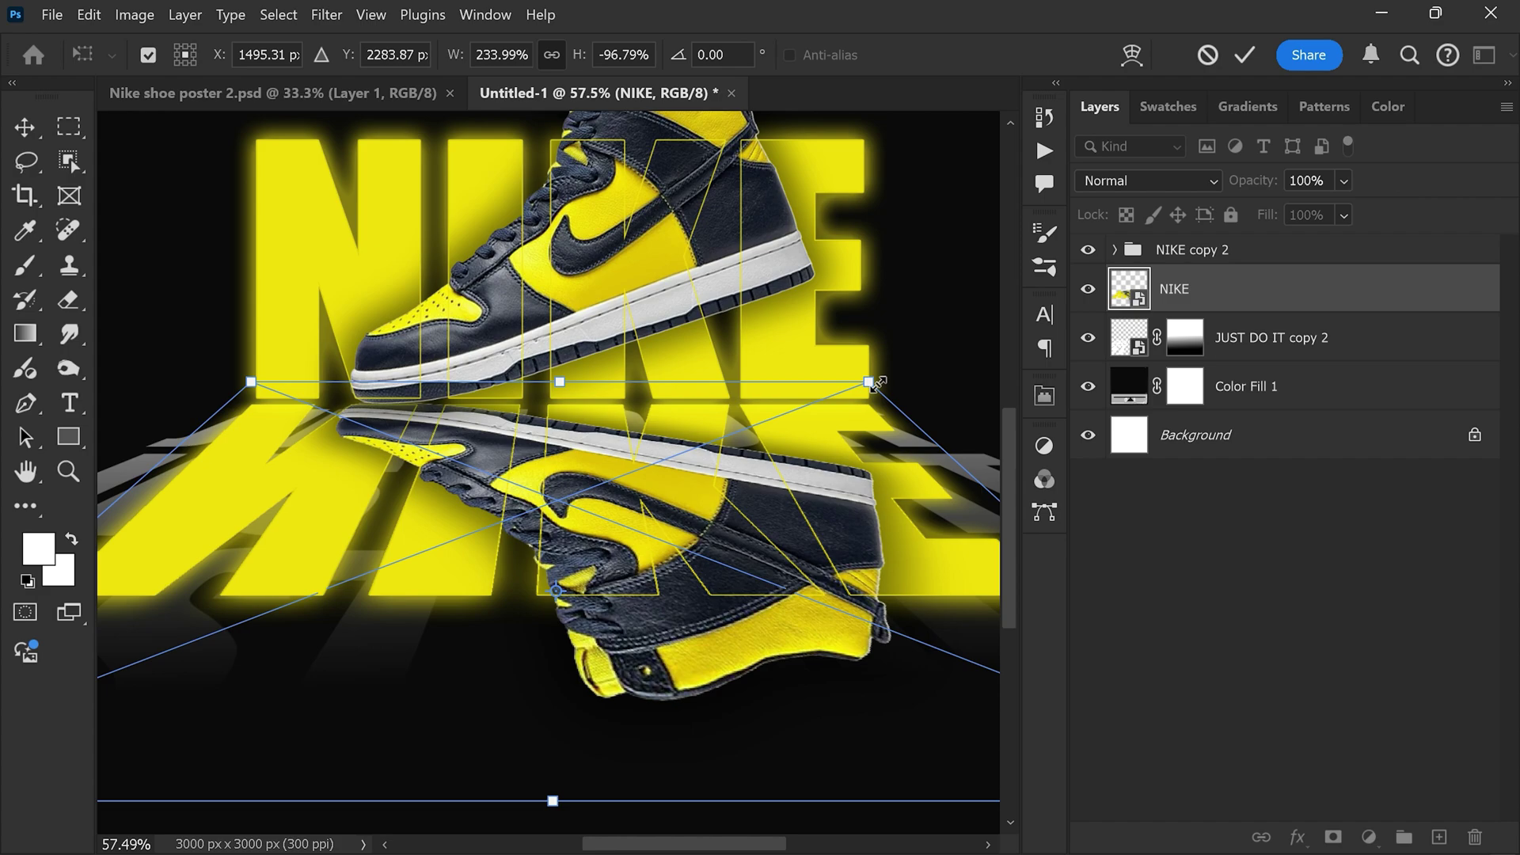
{"action": "key", "text": "Up"}
{"action": "key", "text": "Up"}
{"action": "key", "text": "Up"}
{"action": "key", "text": "Right"}
{"action": "key", "text": "Right"}
{"action": "key", "text": "Right"}
{"action": "key", "text": "Up"}
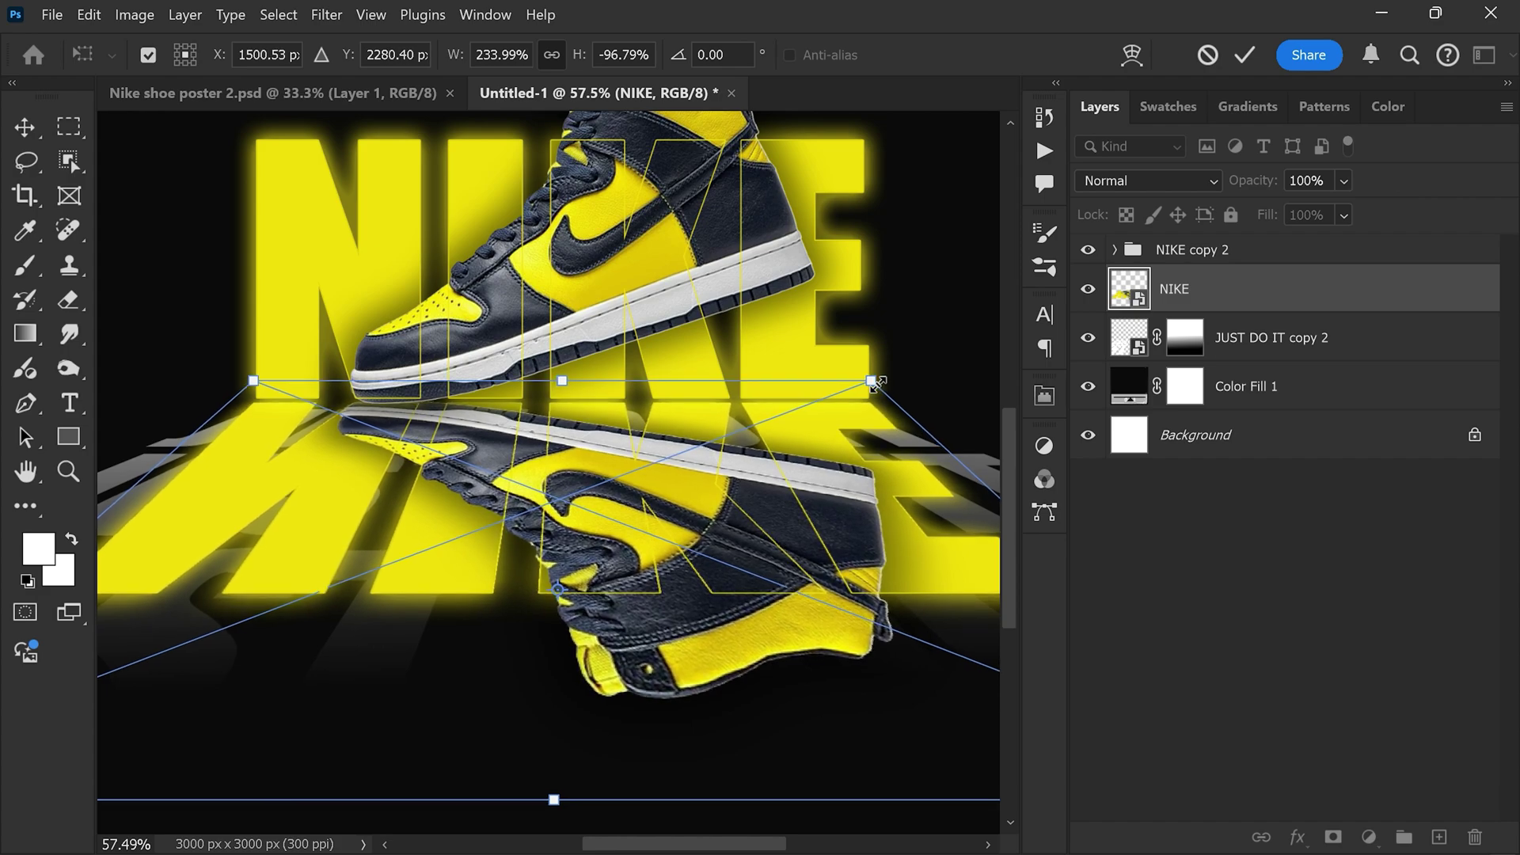
{"action": "key", "text": "Up"}
{"action": "key", "text": "Right"}
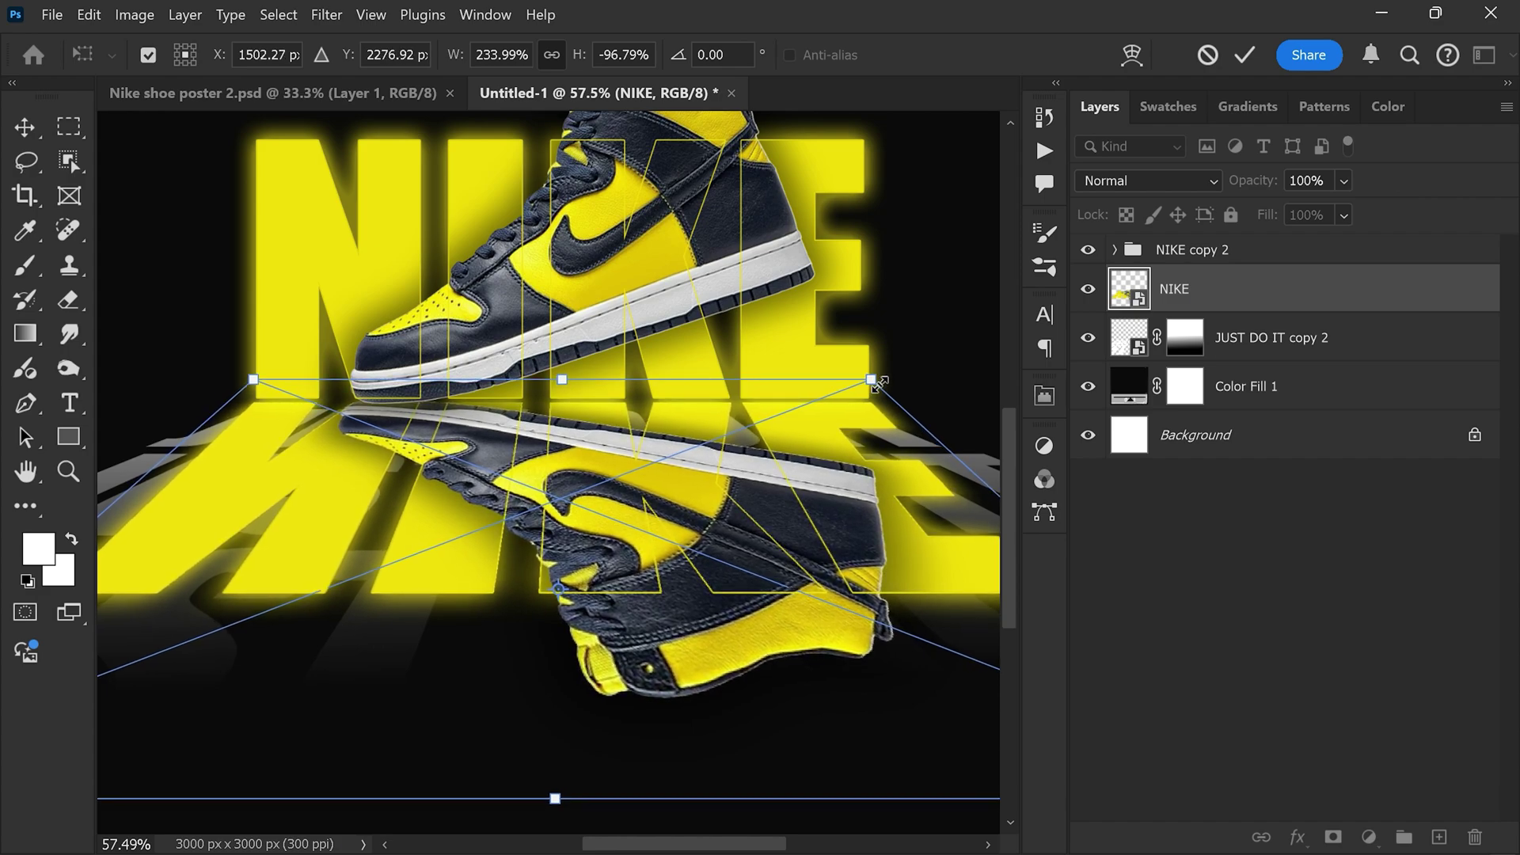
{"action": "left_click_drag", "start_coordinate": [885, 387], "coordinate": [877, 387]}
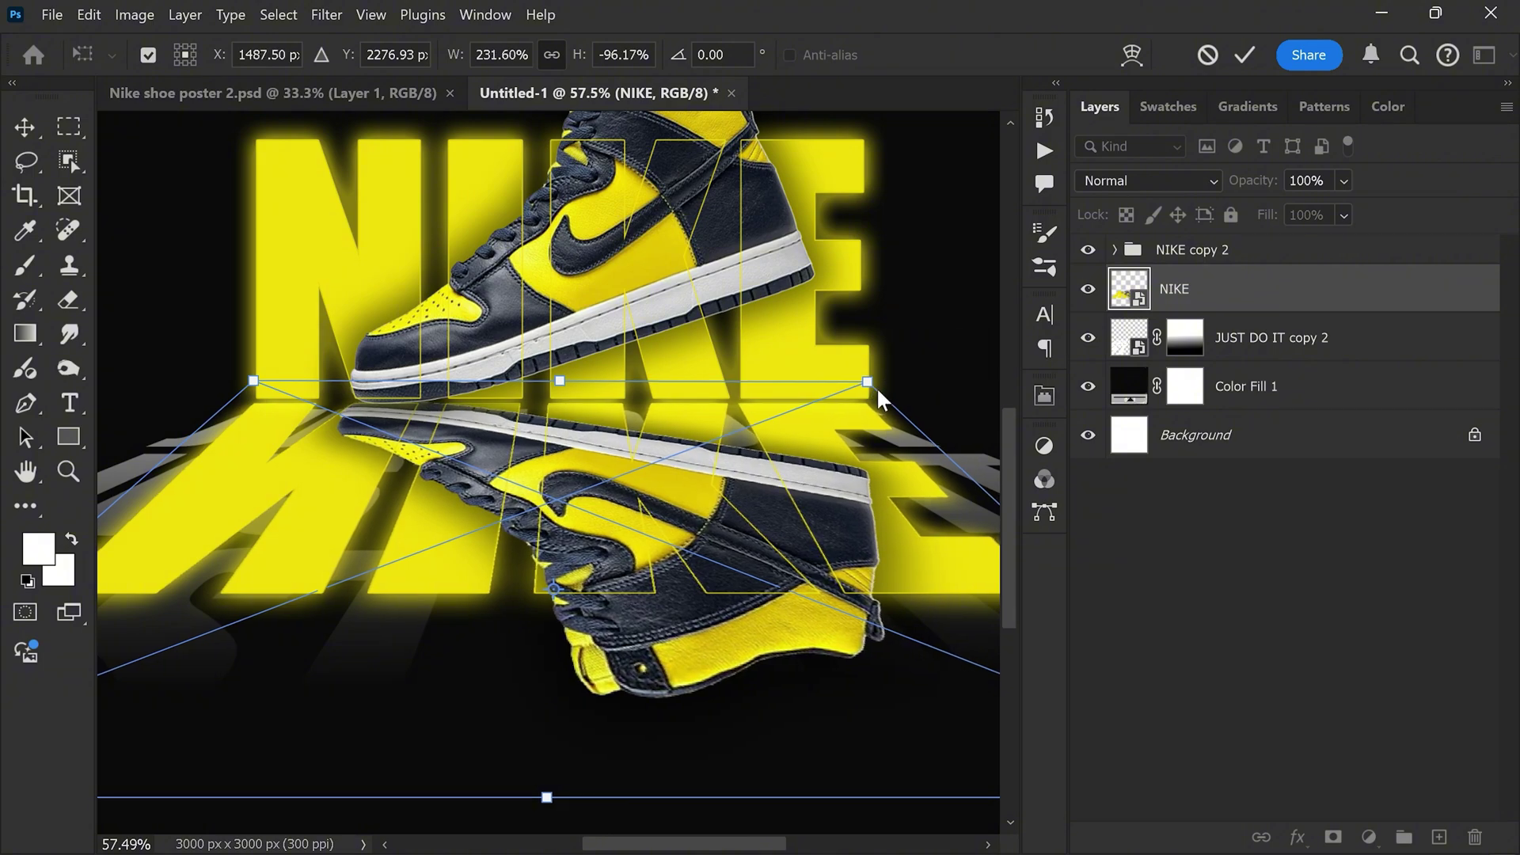
{"action": "key", "text": "Right"}
{"action": "key", "text": "Right"}
{"action": "key", "text": "Up"}
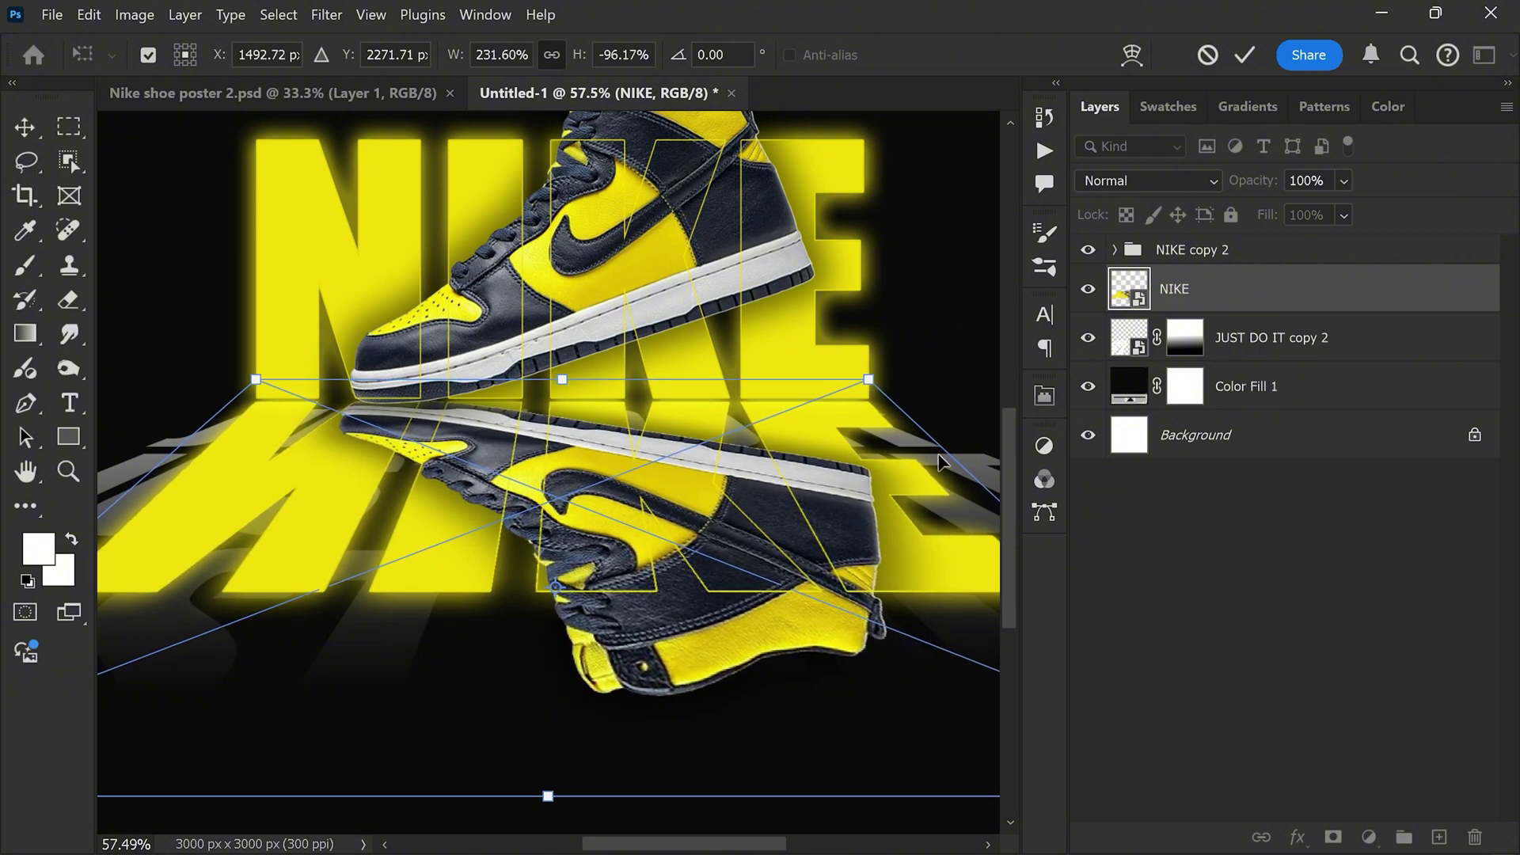
{"action": "left_click", "coordinate": [1245, 55]}
{"action": "scroll", "coordinate": [614, 432], "scroll_direction": "down", "scroll_amount": 3}
{"action": "scroll", "coordinate": [615, 433], "scroll_direction": "down", "scroll_amount": 2}
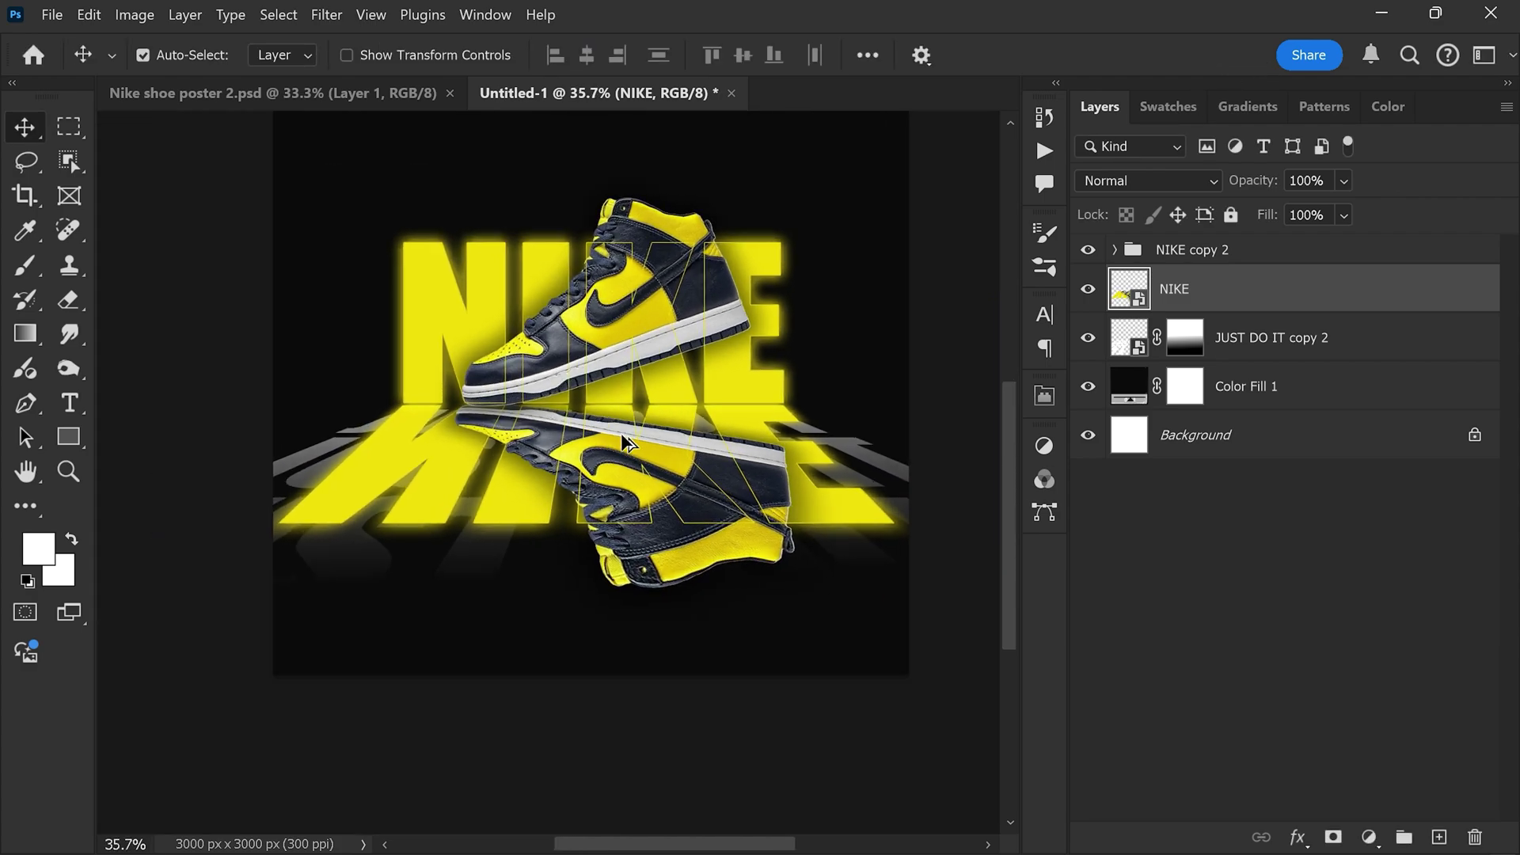
{"action": "scroll", "coordinate": [621, 434], "scroll_direction": "up", "scroll_amount": 2}
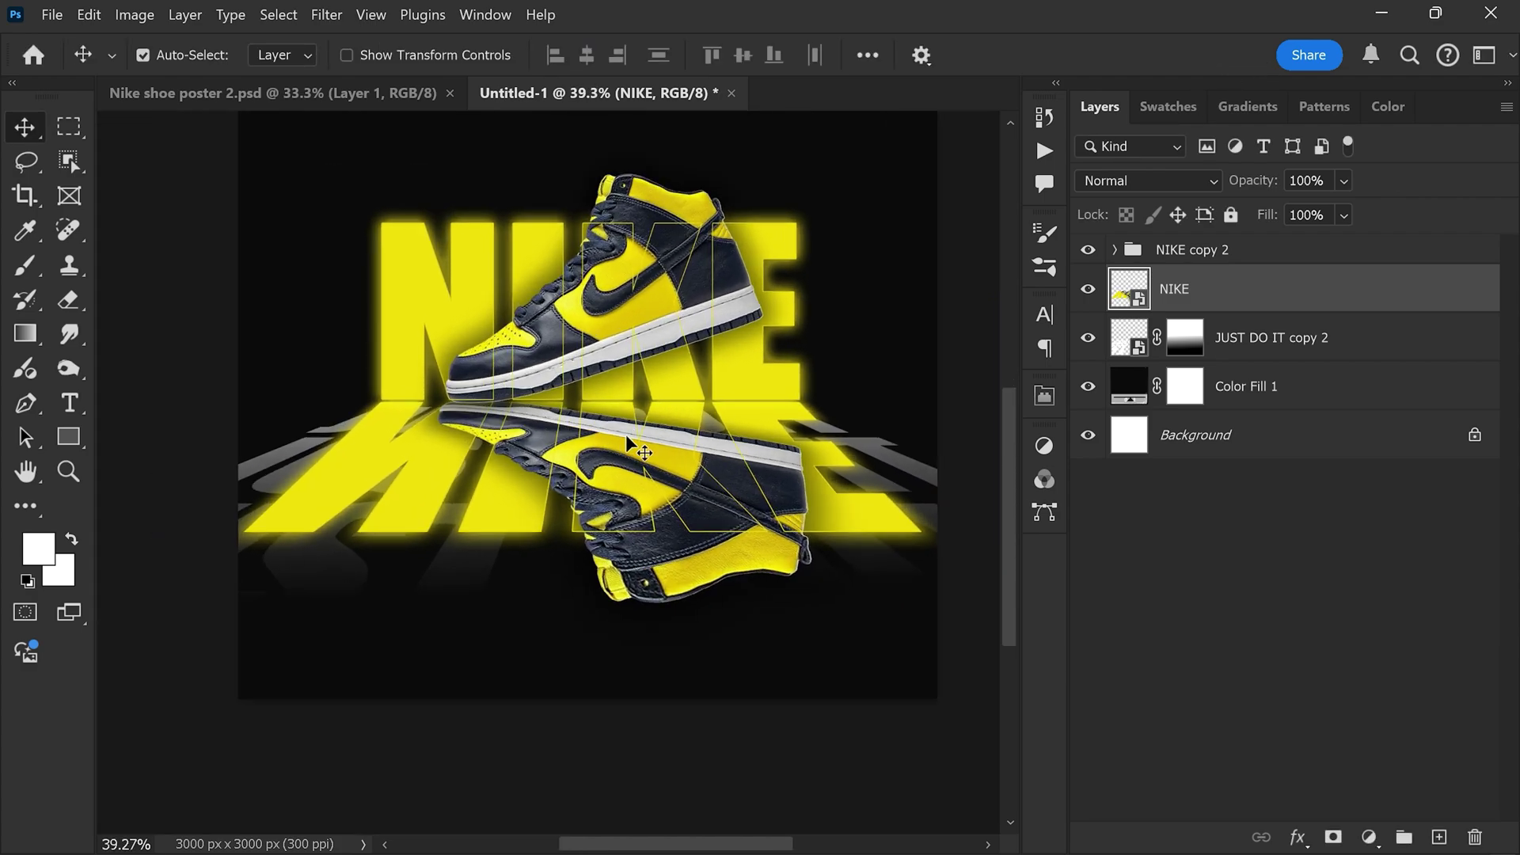
Step: Mask the NIKE reflection with a linear gradient starting under the shoe and fading out downward
{"action": "left_click", "coordinate": [1334, 833]}
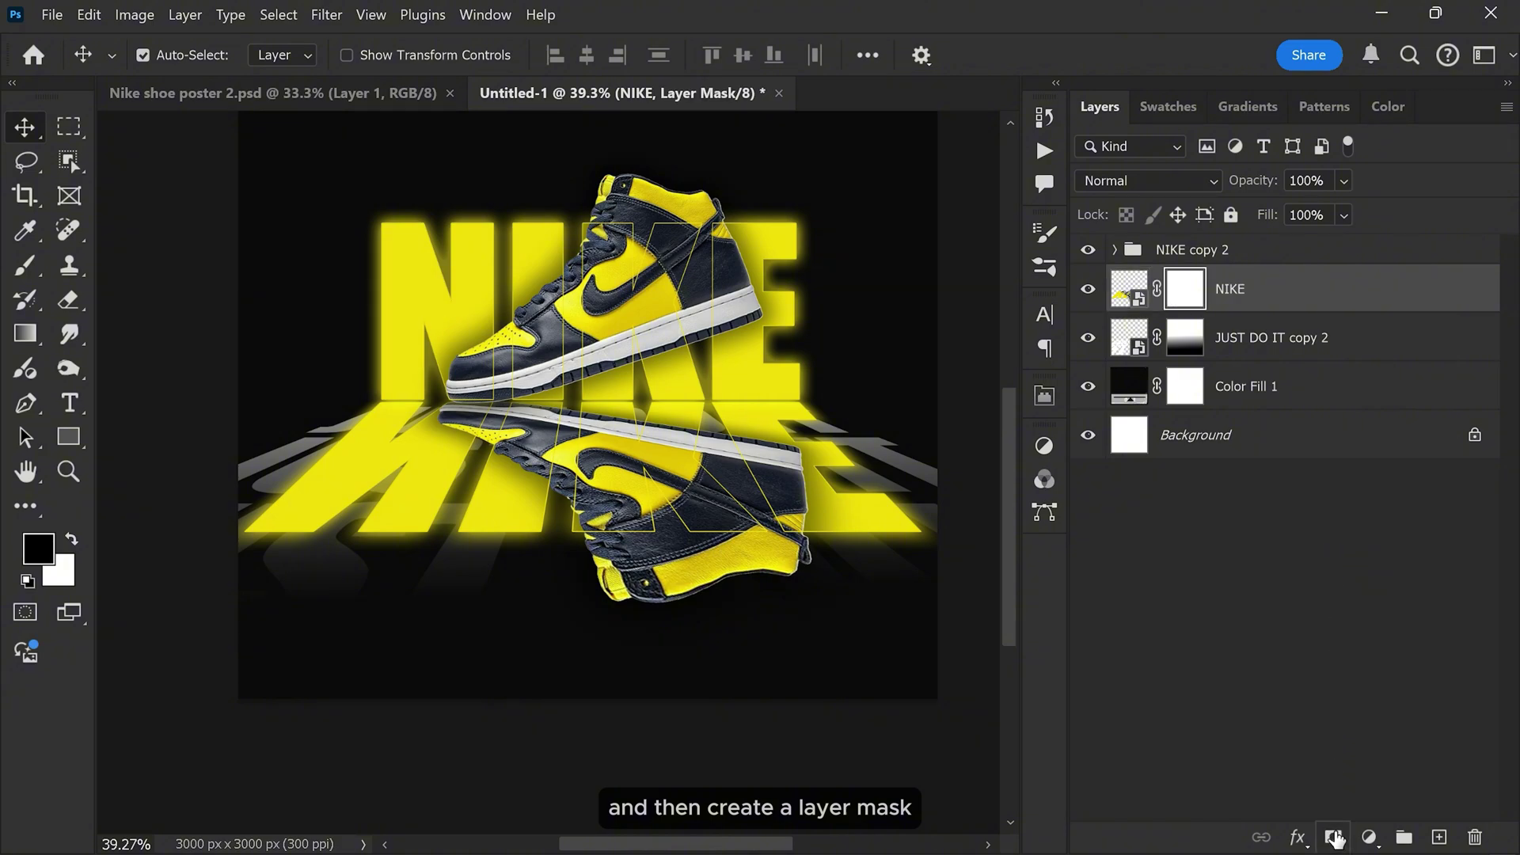
{"action": "left_click", "coordinate": [23, 330]}
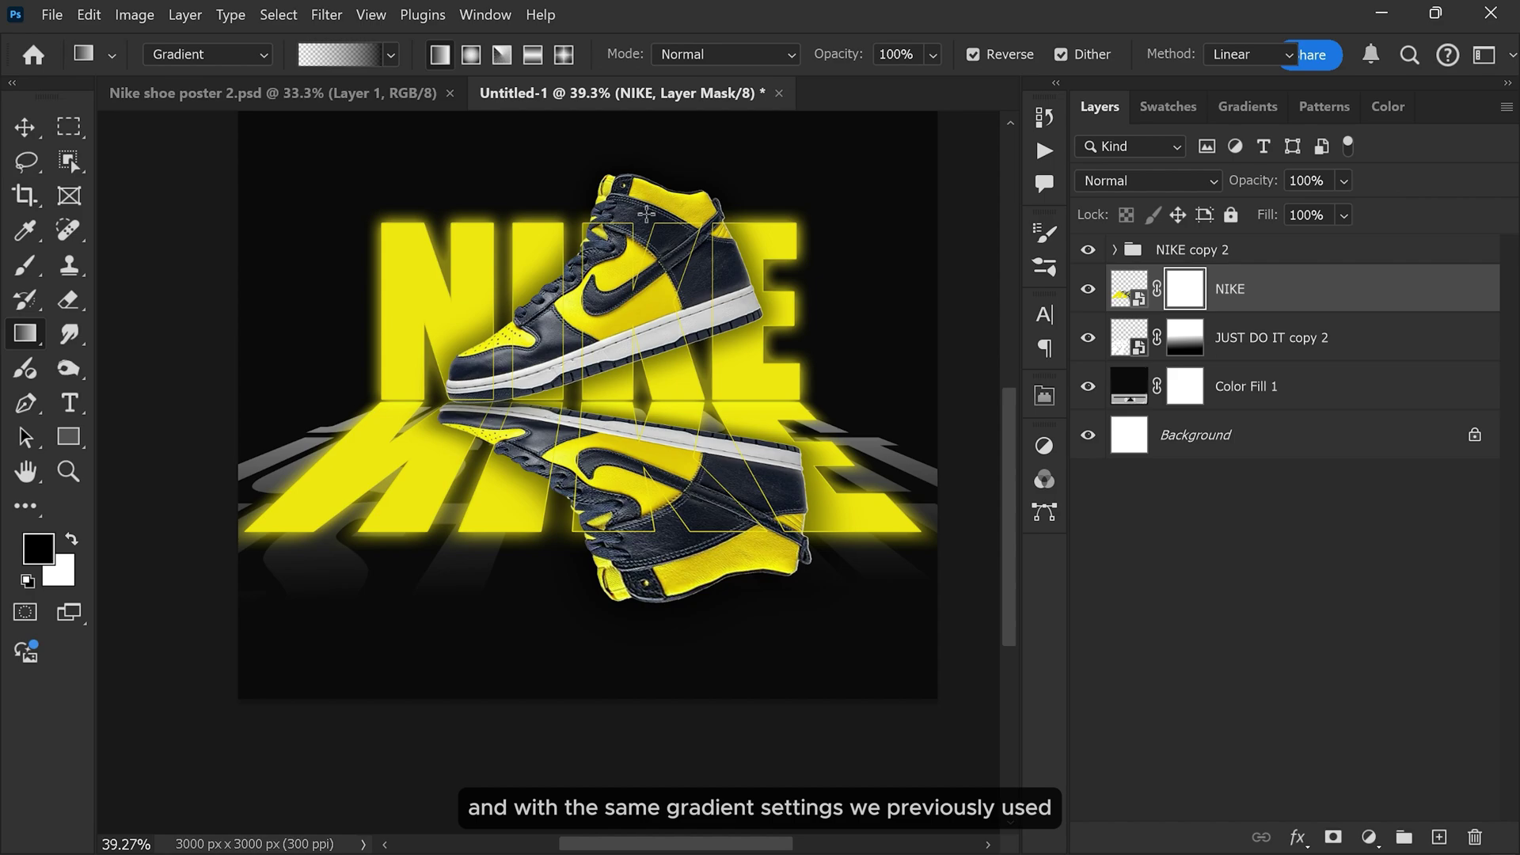
{"action": "left_click_drag", "start_coordinate": [610, 302], "coordinate": [608, 538]}
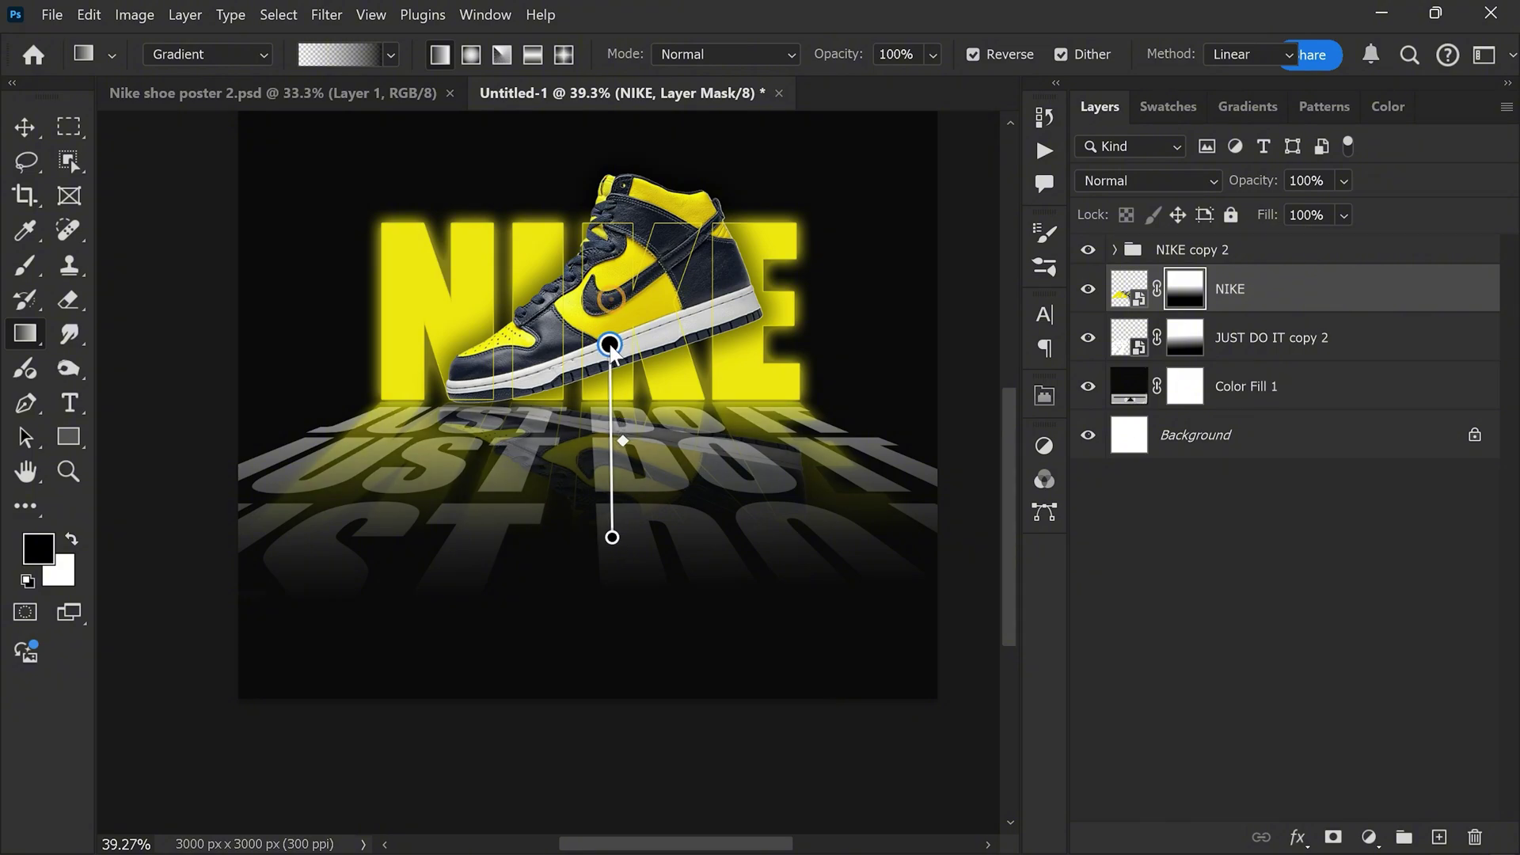
{"action": "left_click_drag", "start_coordinate": [610, 302], "coordinate": [607, 326]}
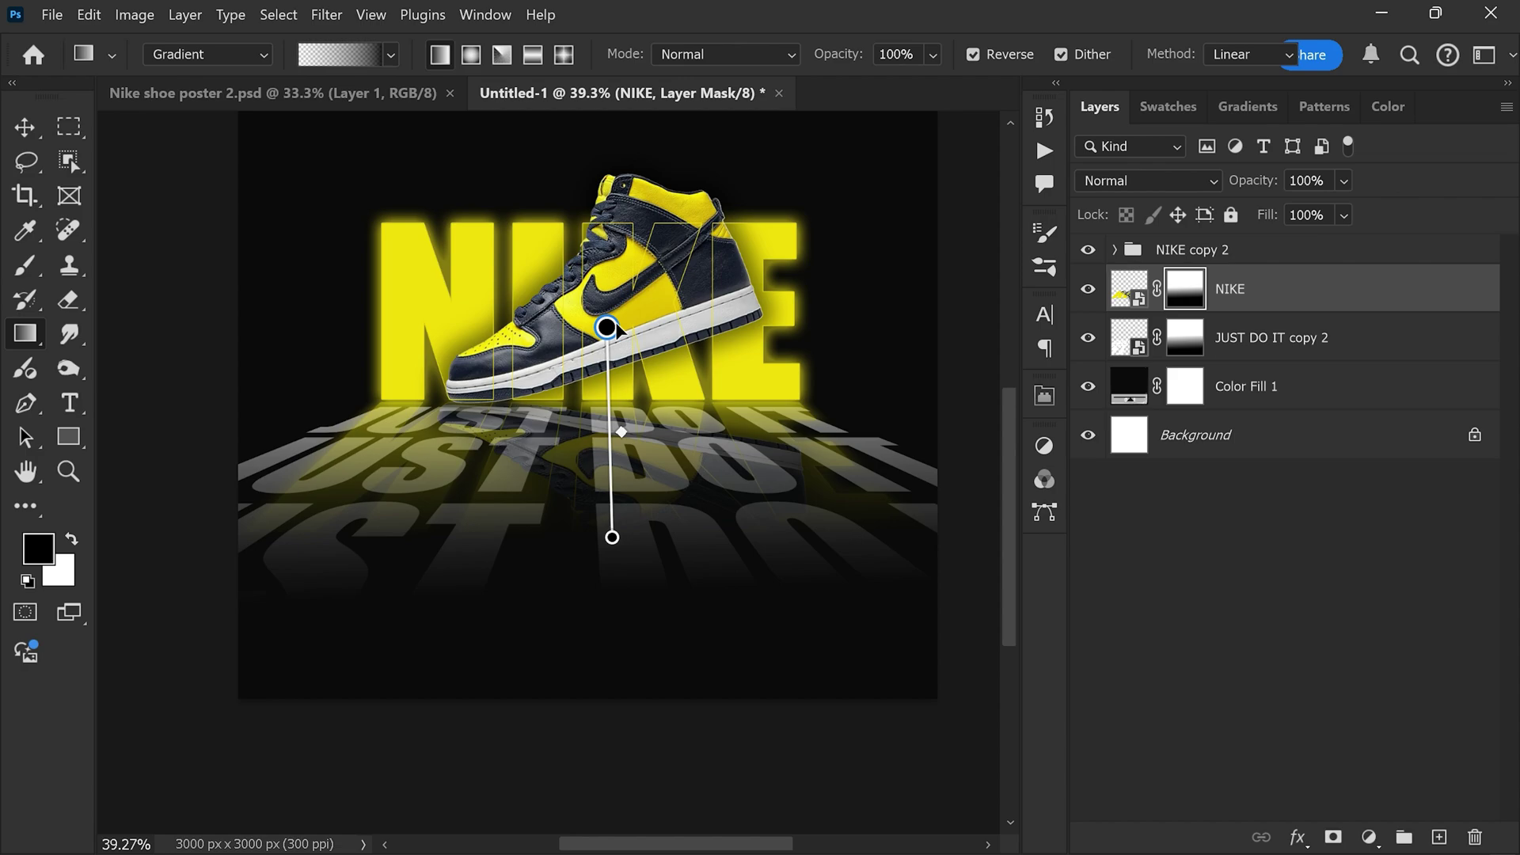
{"action": "key", "text": "v"}
{"action": "scroll", "coordinate": [642, 372], "scroll_direction": "up", "scroll_amount": 2}
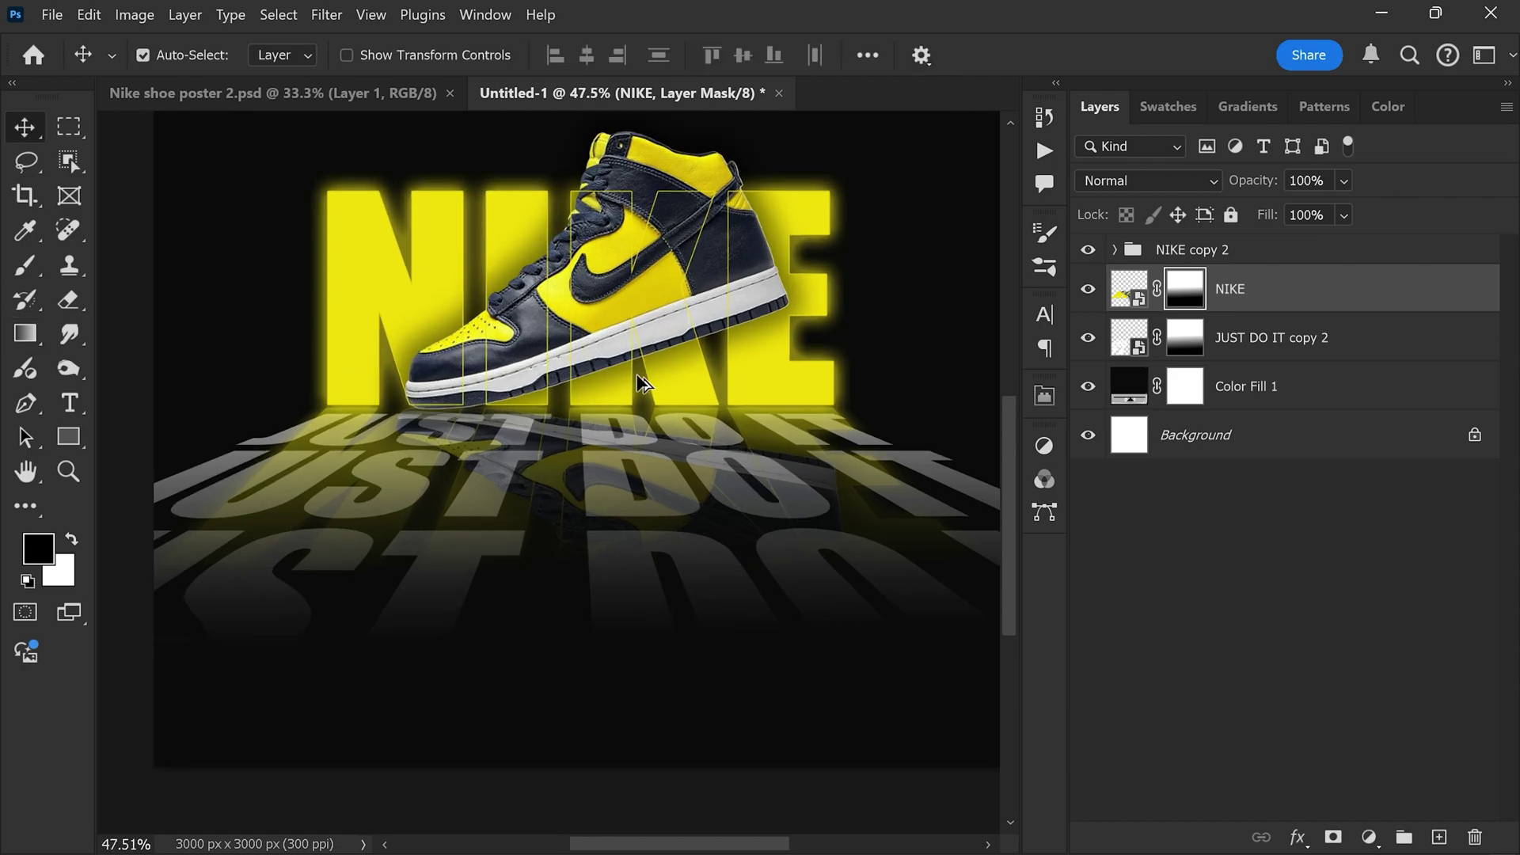
{"action": "scroll", "coordinate": [644, 384], "scroll_direction": "down", "scroll_amount": 1}
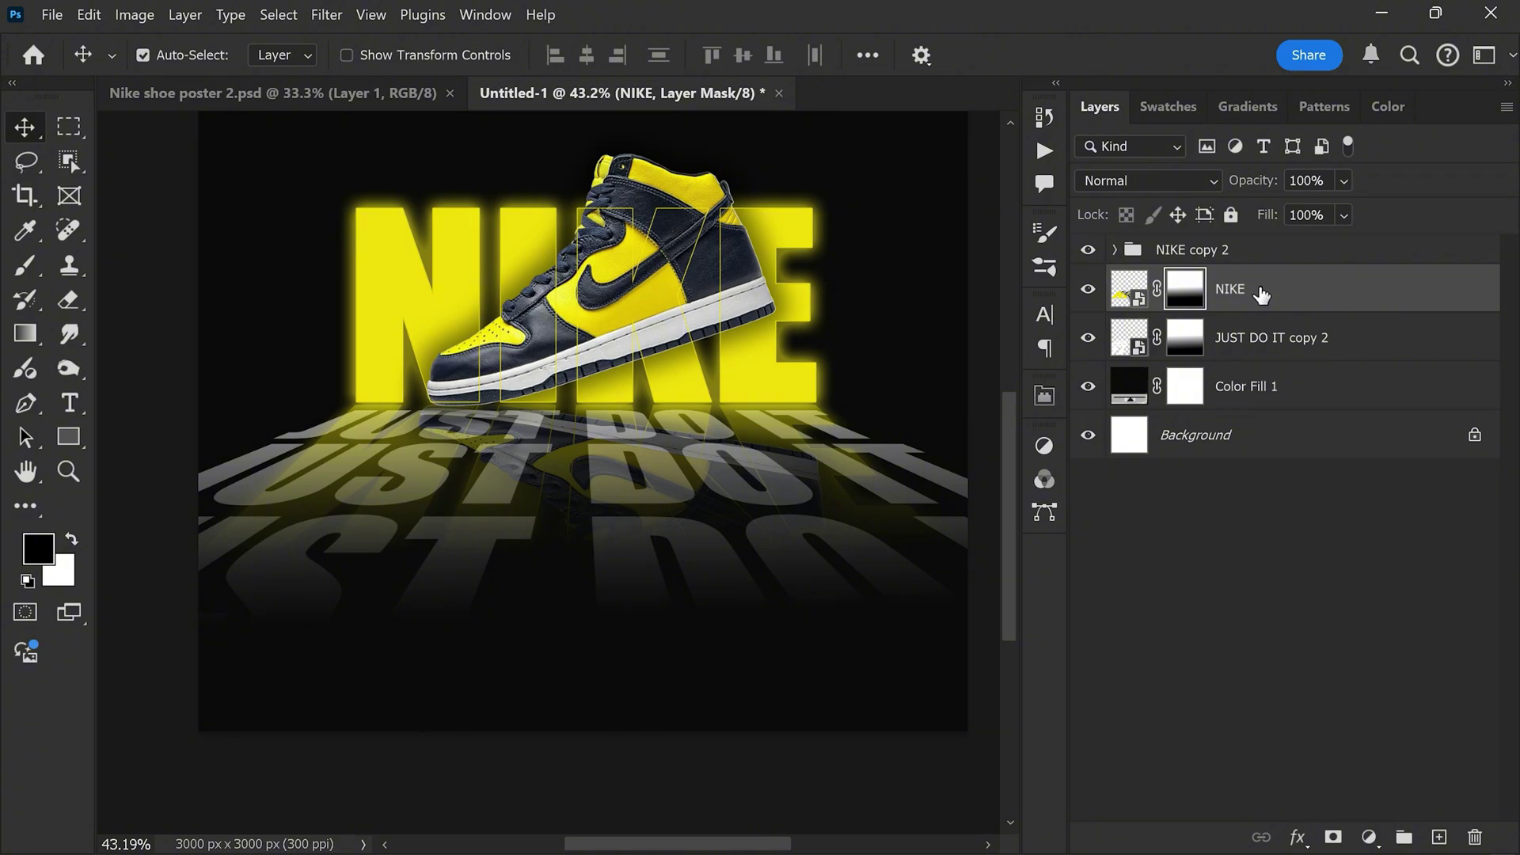
Step: Add a new empty layer above NIKE and name it 'shadow'
{"action": "left_click", "coordinate": [1436, 837]}
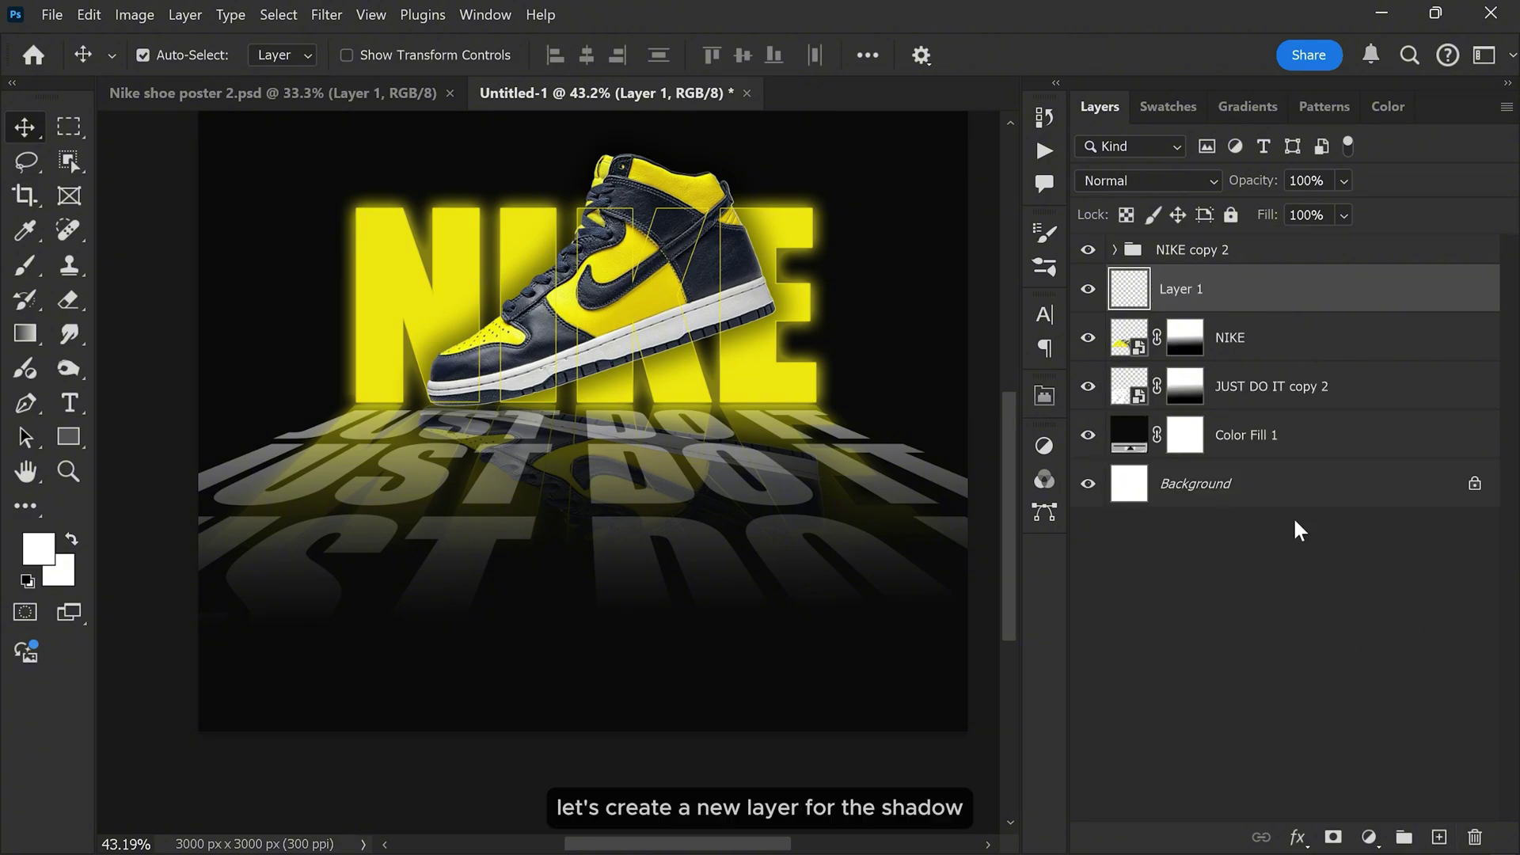
{"action": "double_click", "coordinate": [1184, 290]}
{"action": "type", "text": "sh"}
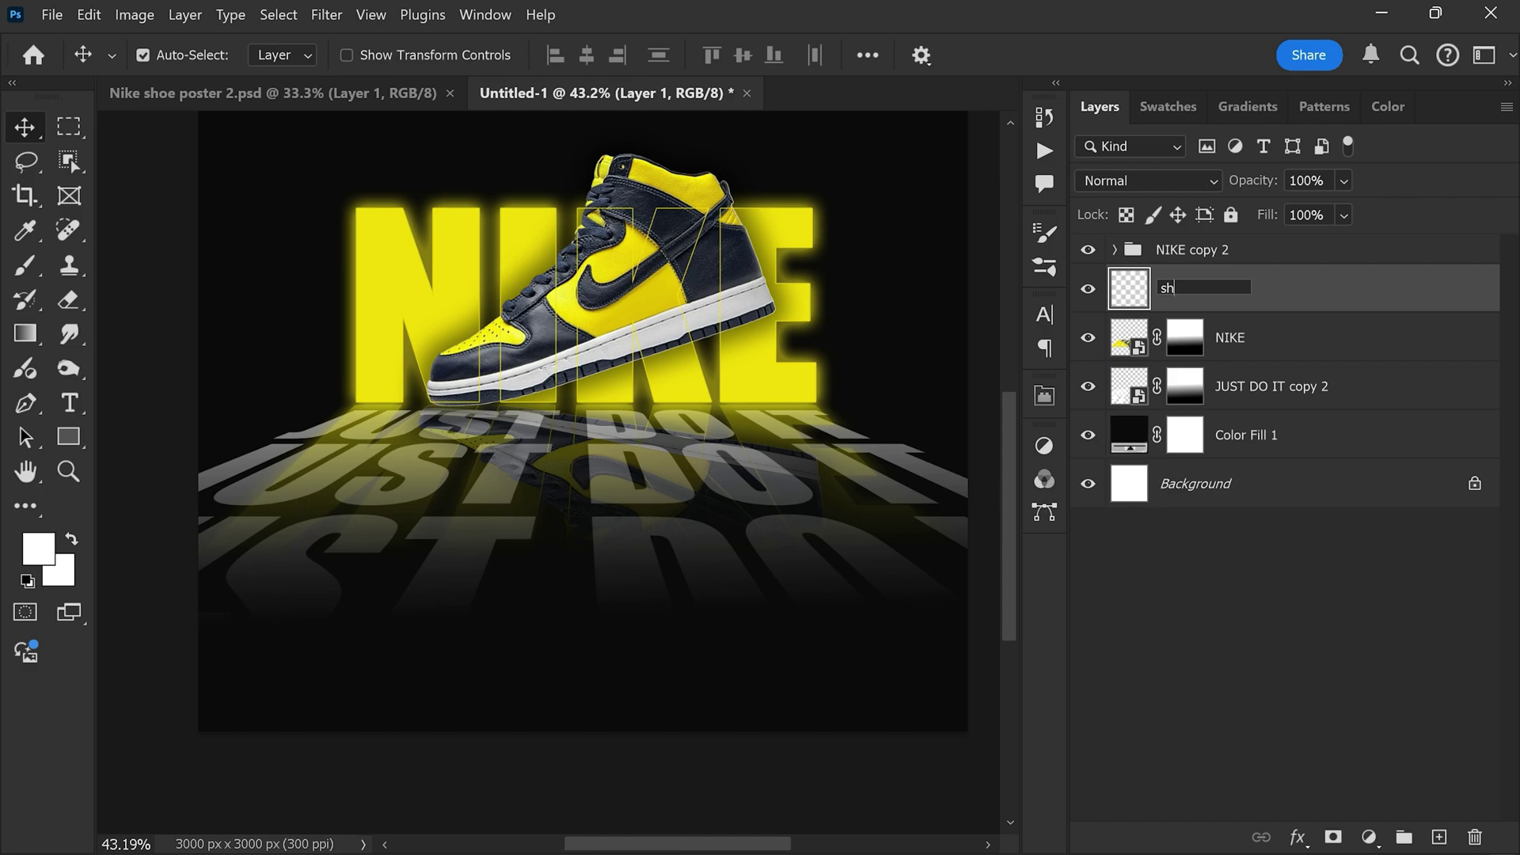
{"action": "type", "text": "adow"}
{"action": "key", "text": "Return"}
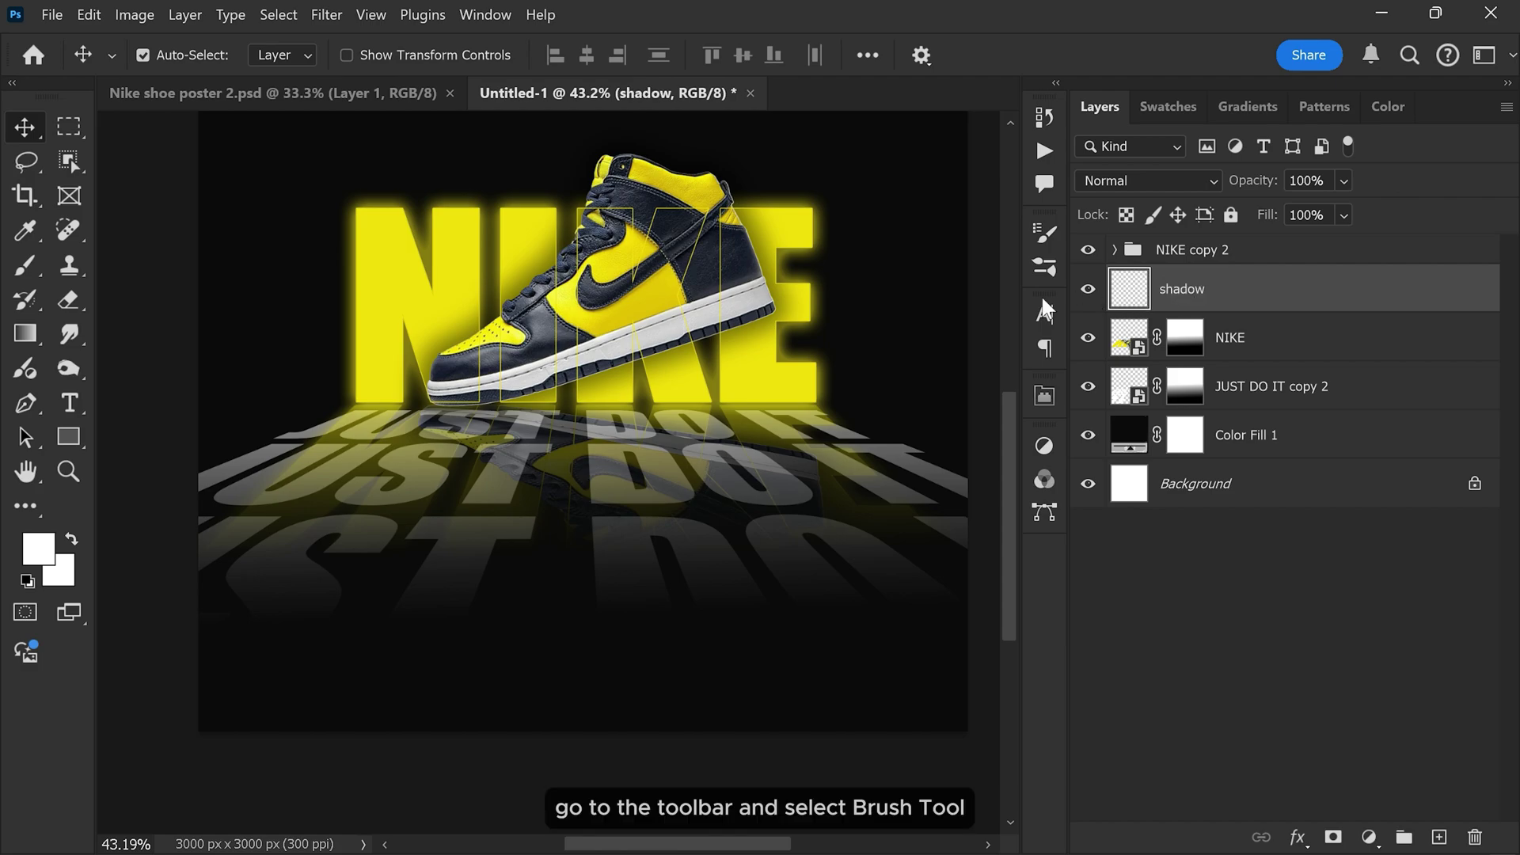
Step: Paint a dark black shadow along the base of NIKE with a small brush
{"action": "right_click", "coordinate": [27, 266]}
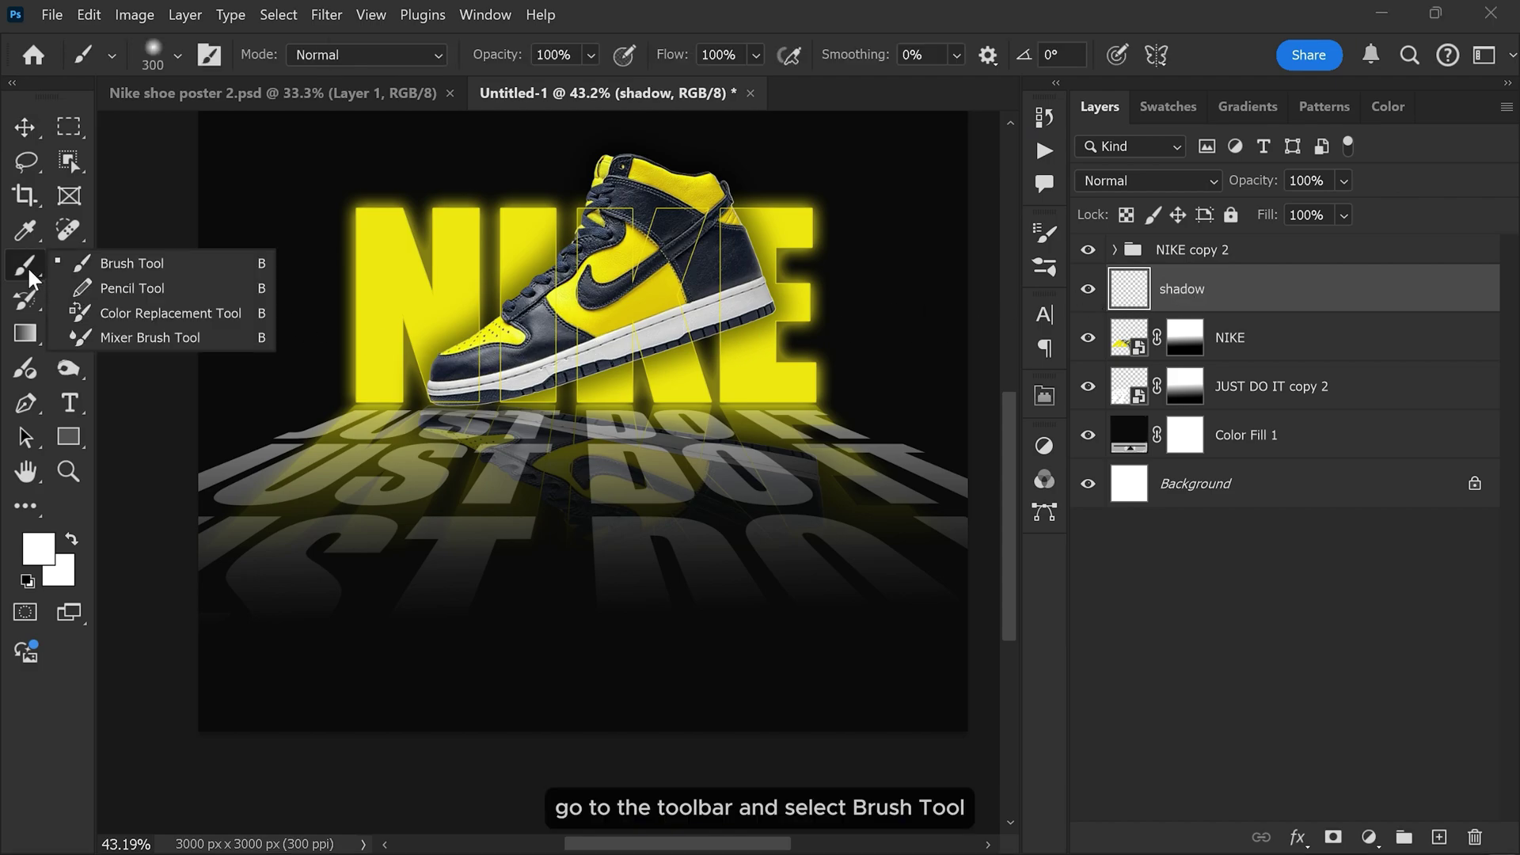
{"action": "left_click", "coordinate": [117, 261]}
{"action": "key", "text": "d"}
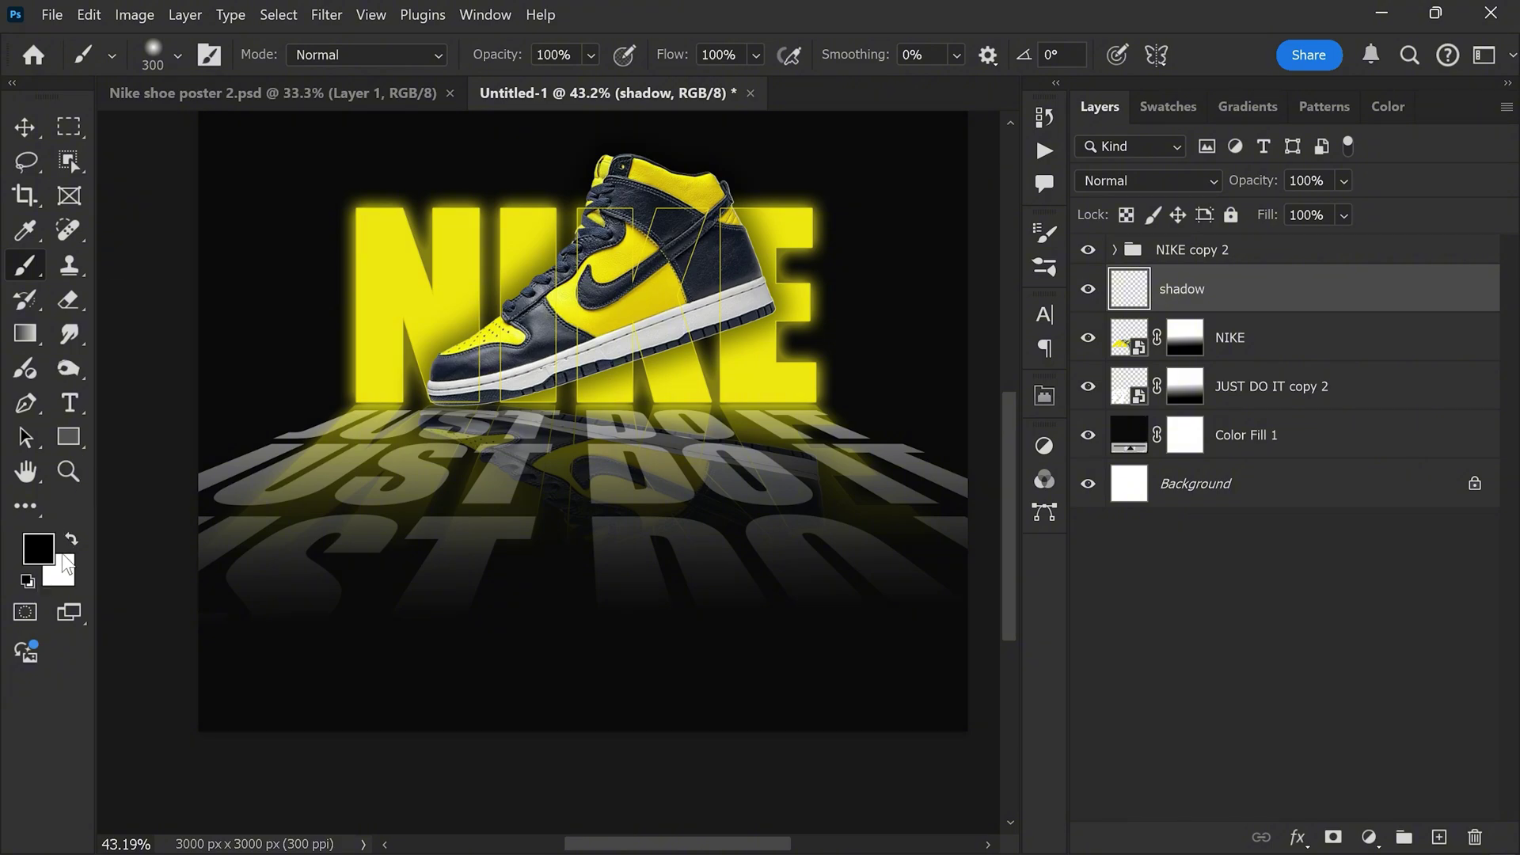
{"action": "scroll", "coordinate": [496, 396], "scroll_direction": "up", "scroll_amount": 3}
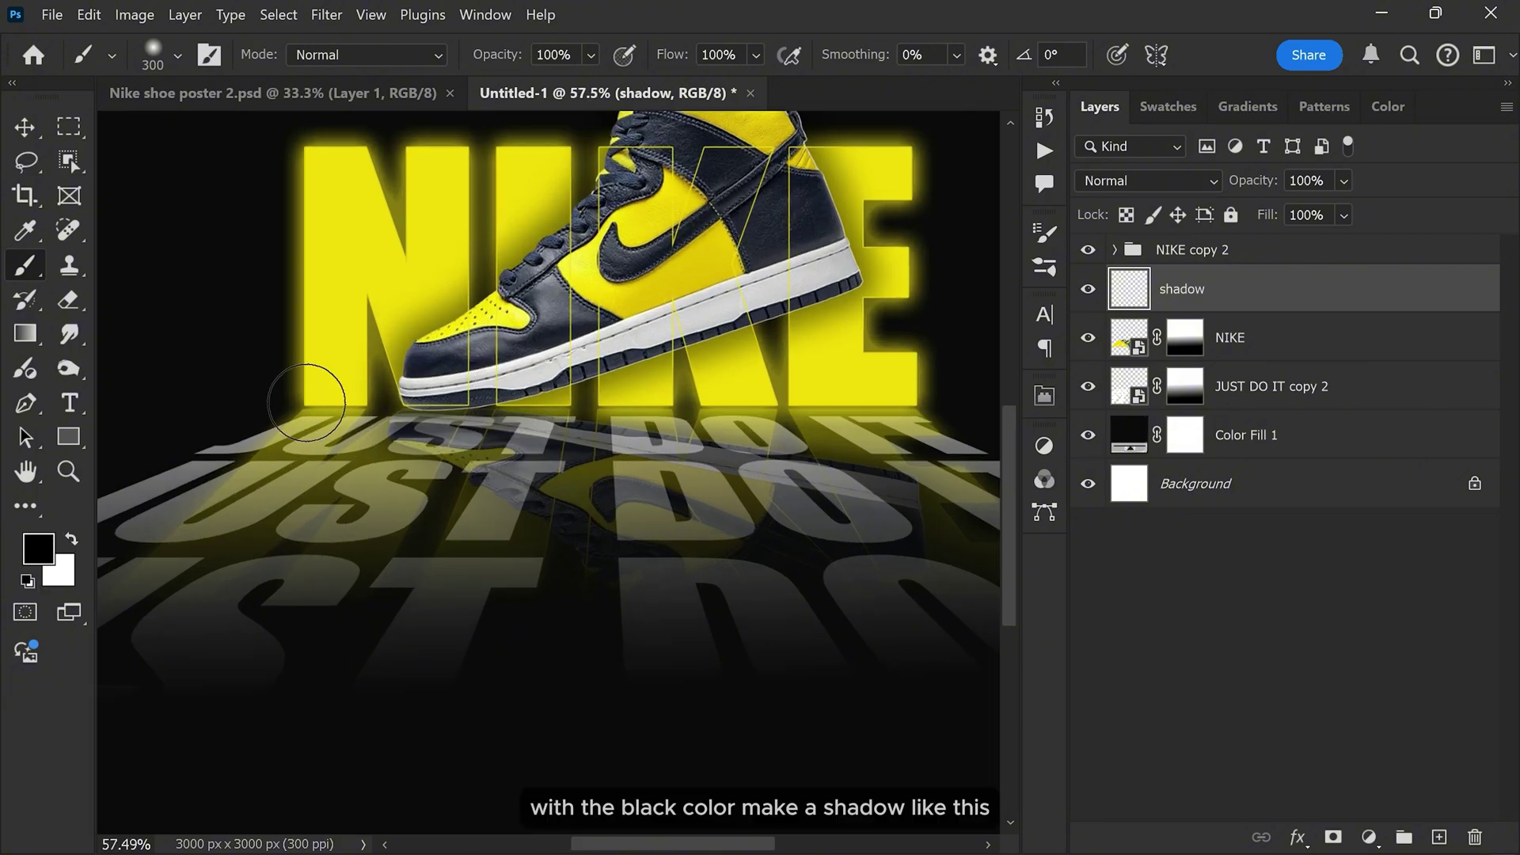
{"action": "key", "text": "bracketleft"}
{"action": "key", "text": "bracketleft"}
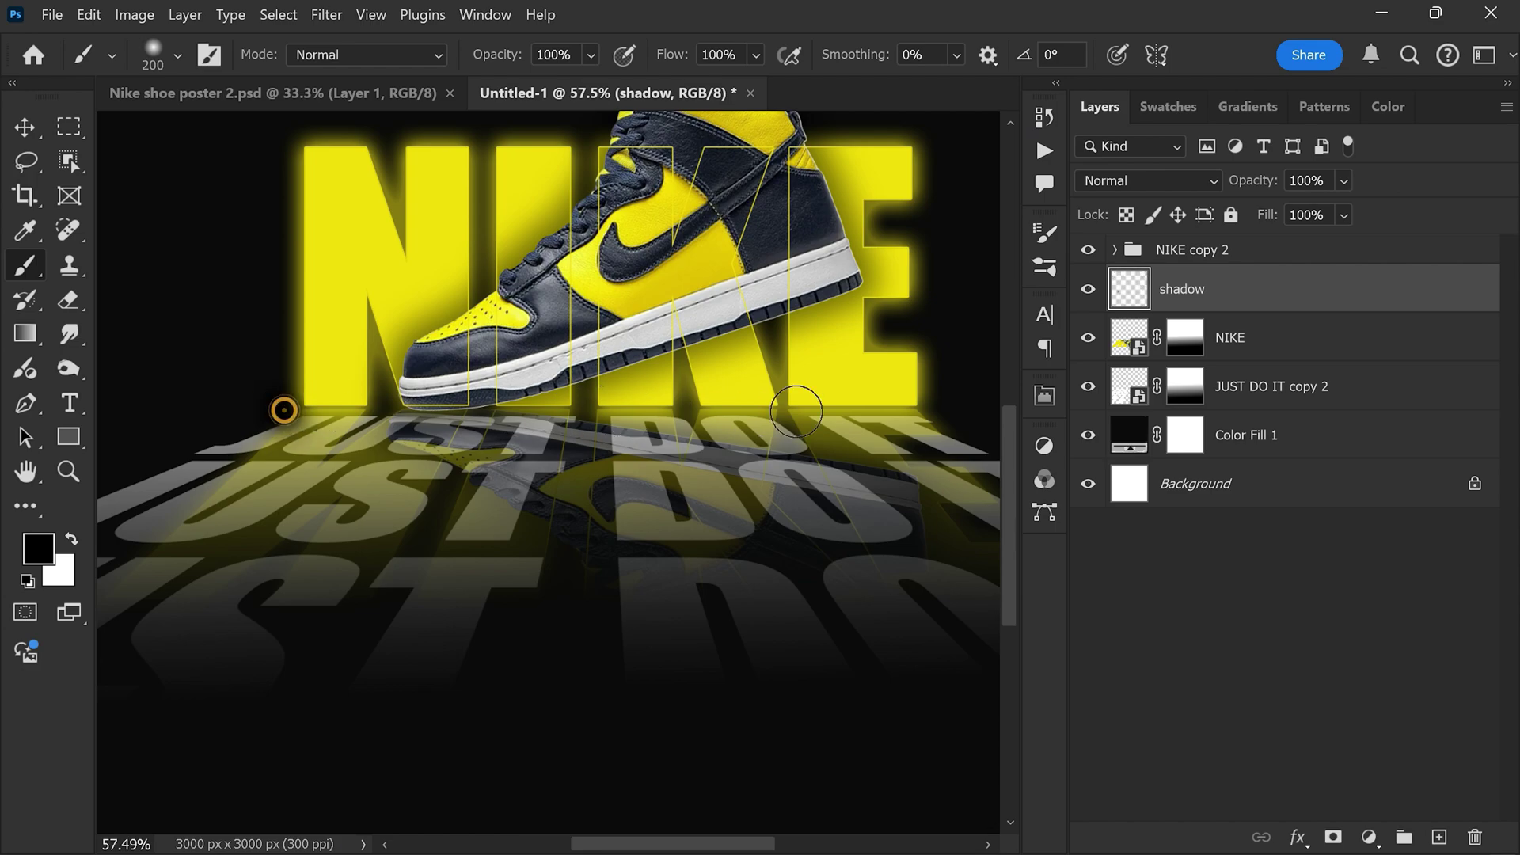
{"action": "left_click", "coordinate": [948, 411], "text": "shift"}
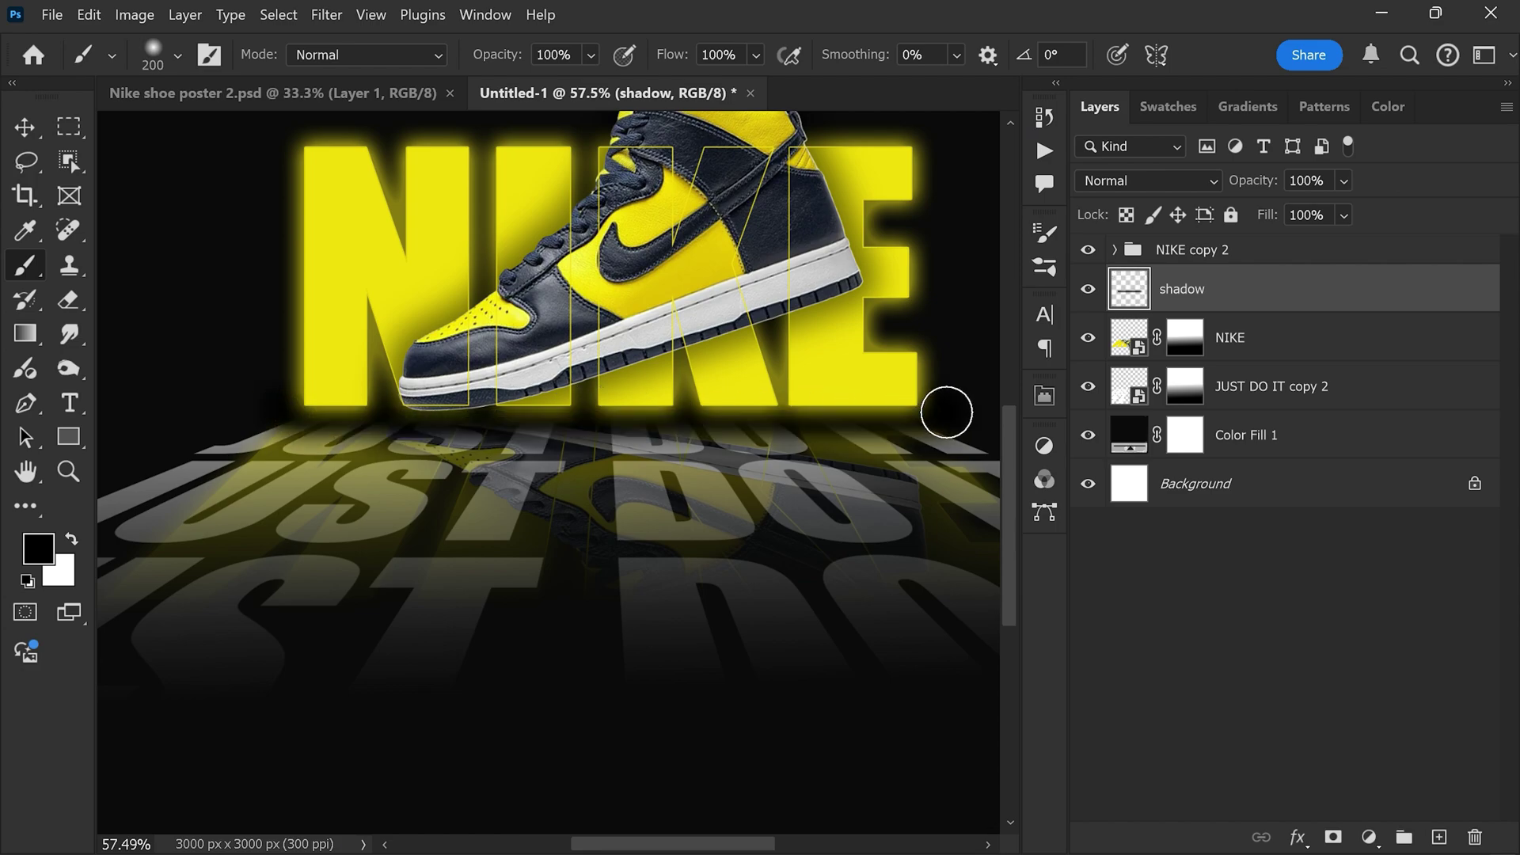
Step: Stretch the shadow slightly taller beneath the shoe and make the shadow layer visible
{"action": "key", "text": "v"}
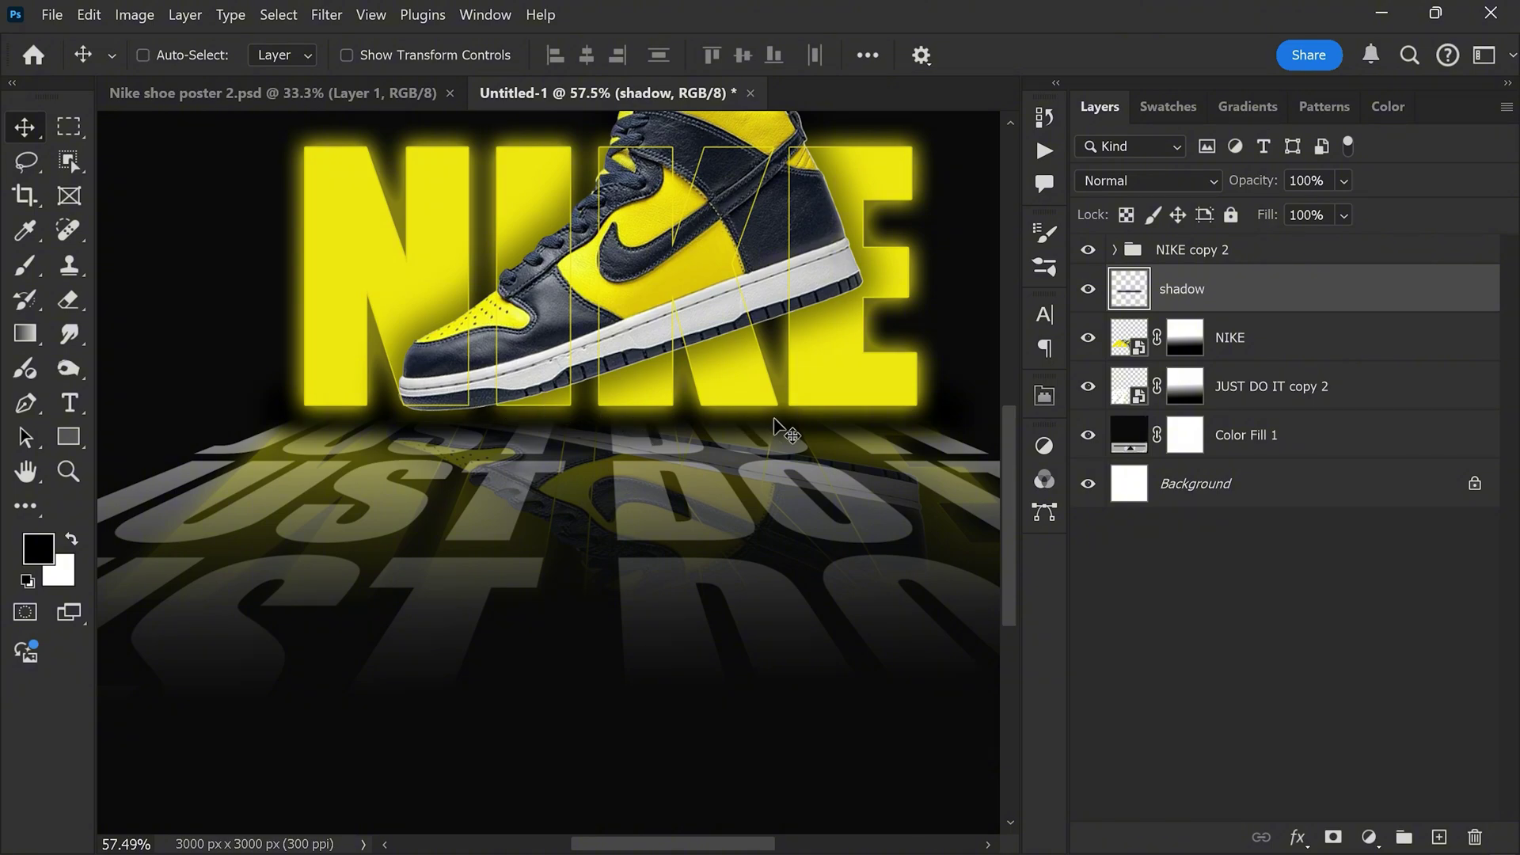
{"action": "key", "text": "ctrl+t"}
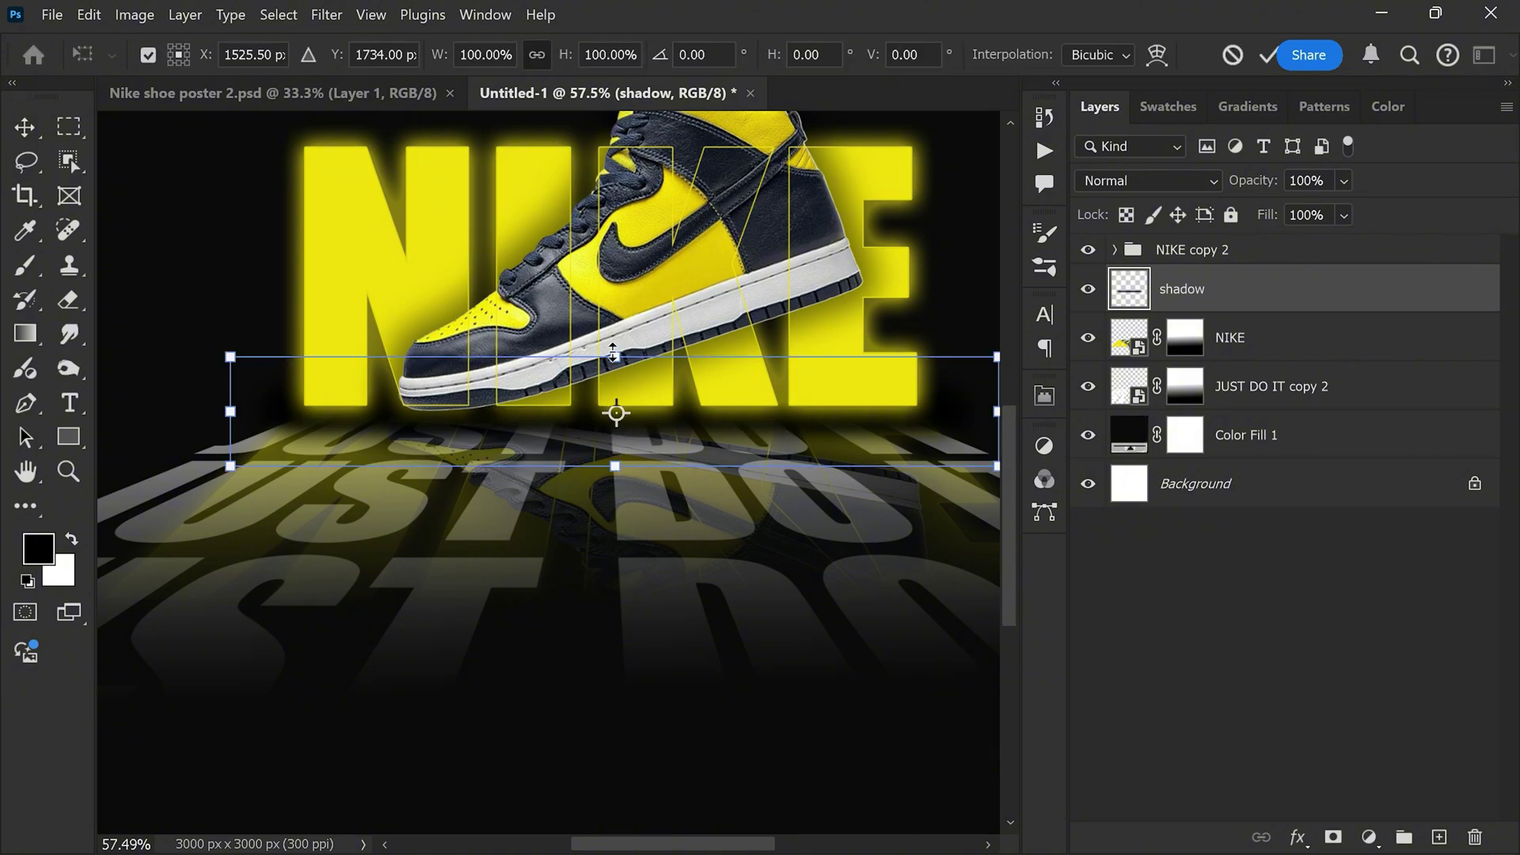
{"action": "left_click_drag", "start_coordinate": [615, 357], "coordinate": [615, 353]}
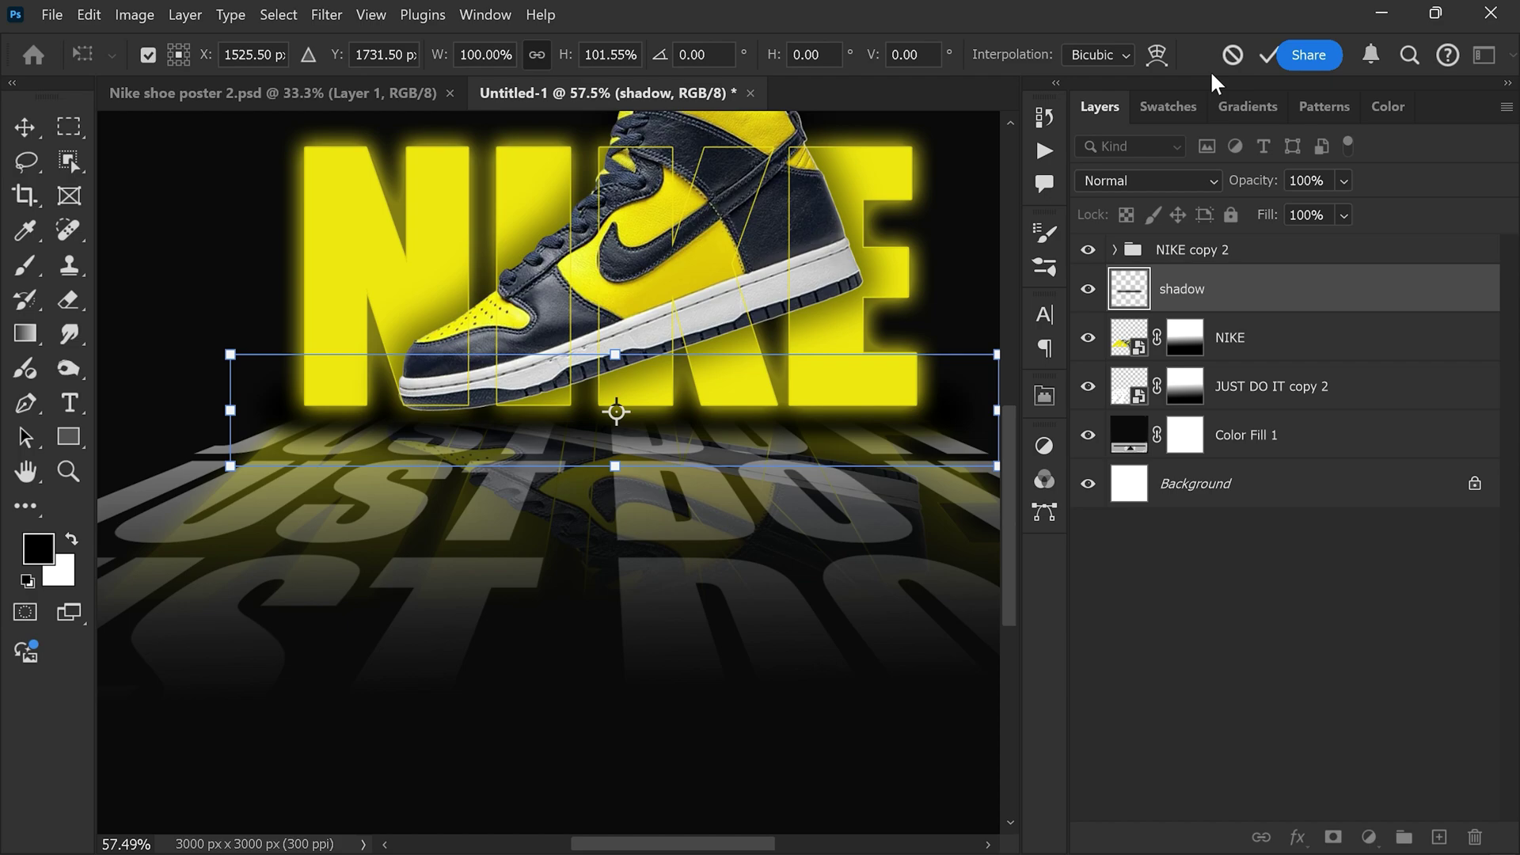
{"action": "left_click", "coordinate": [1269, 55]}
{"action": "scroll", "coordinate": [689, 412], "scroll_direction": "up", "scroll_amount": 3}
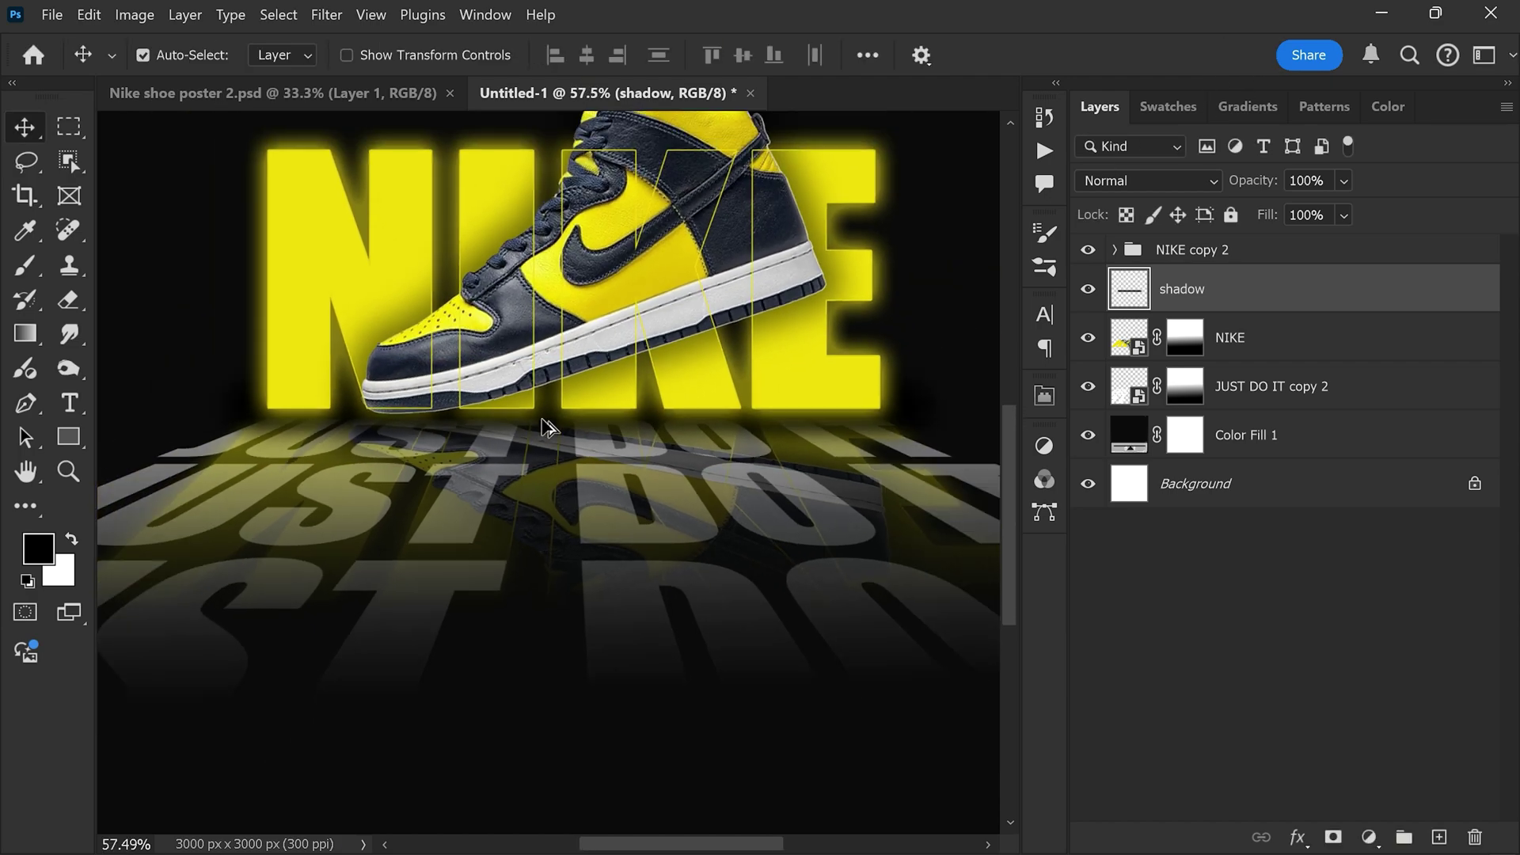
{"action": "scroll", "coordinate": [697, 418], "scroll_direction": "down", "scroll_amount": 3}
{"action": "left_click", "coordinate": [1089, 289]}
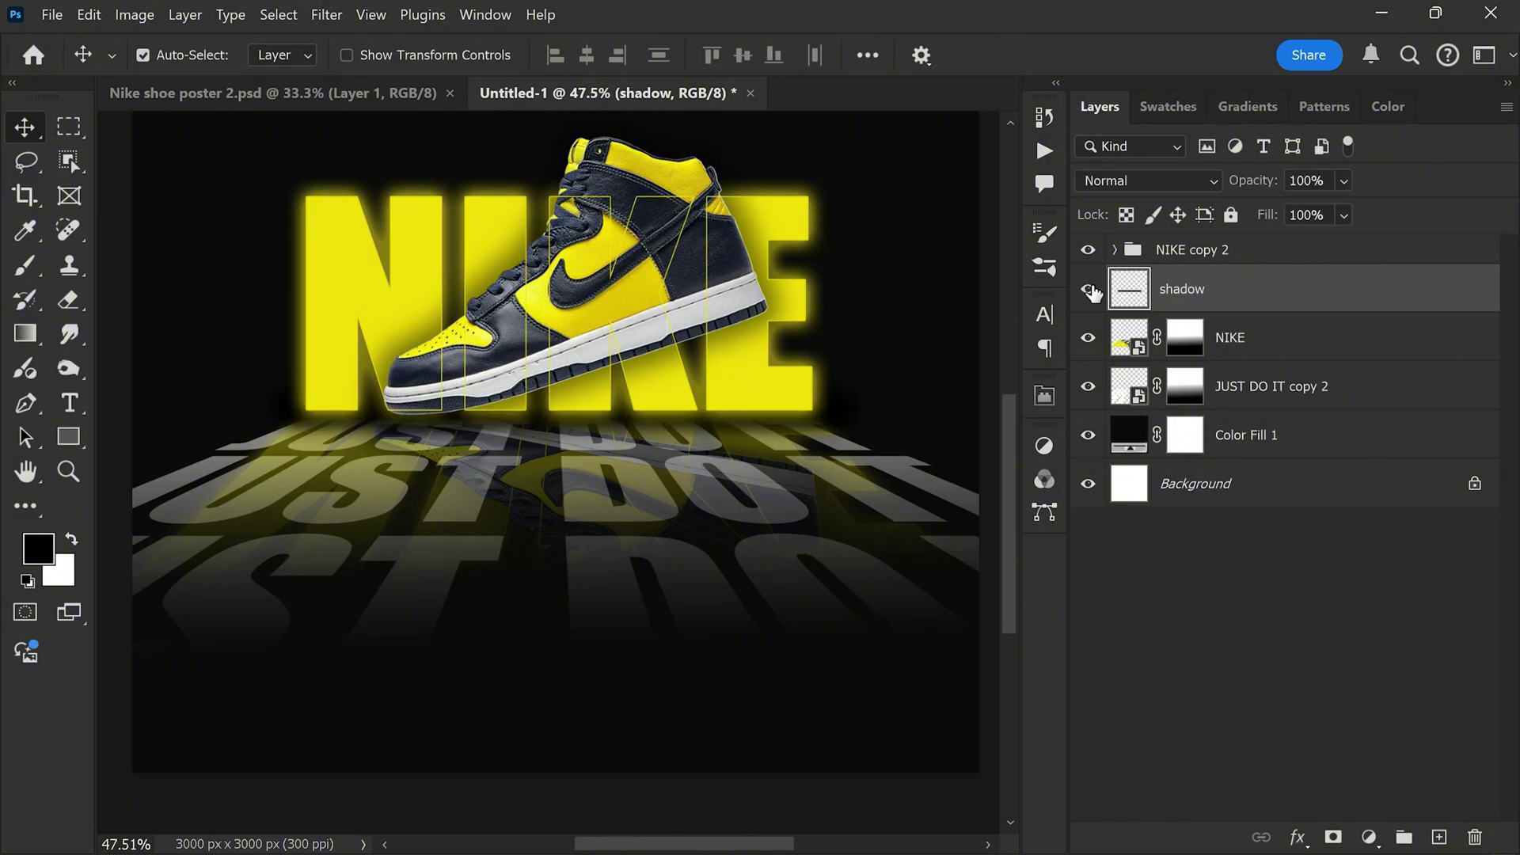
{"action": "scroll", "coordinate": [645, 564], "scroll_direction": "down", "scroll_amount": 2}
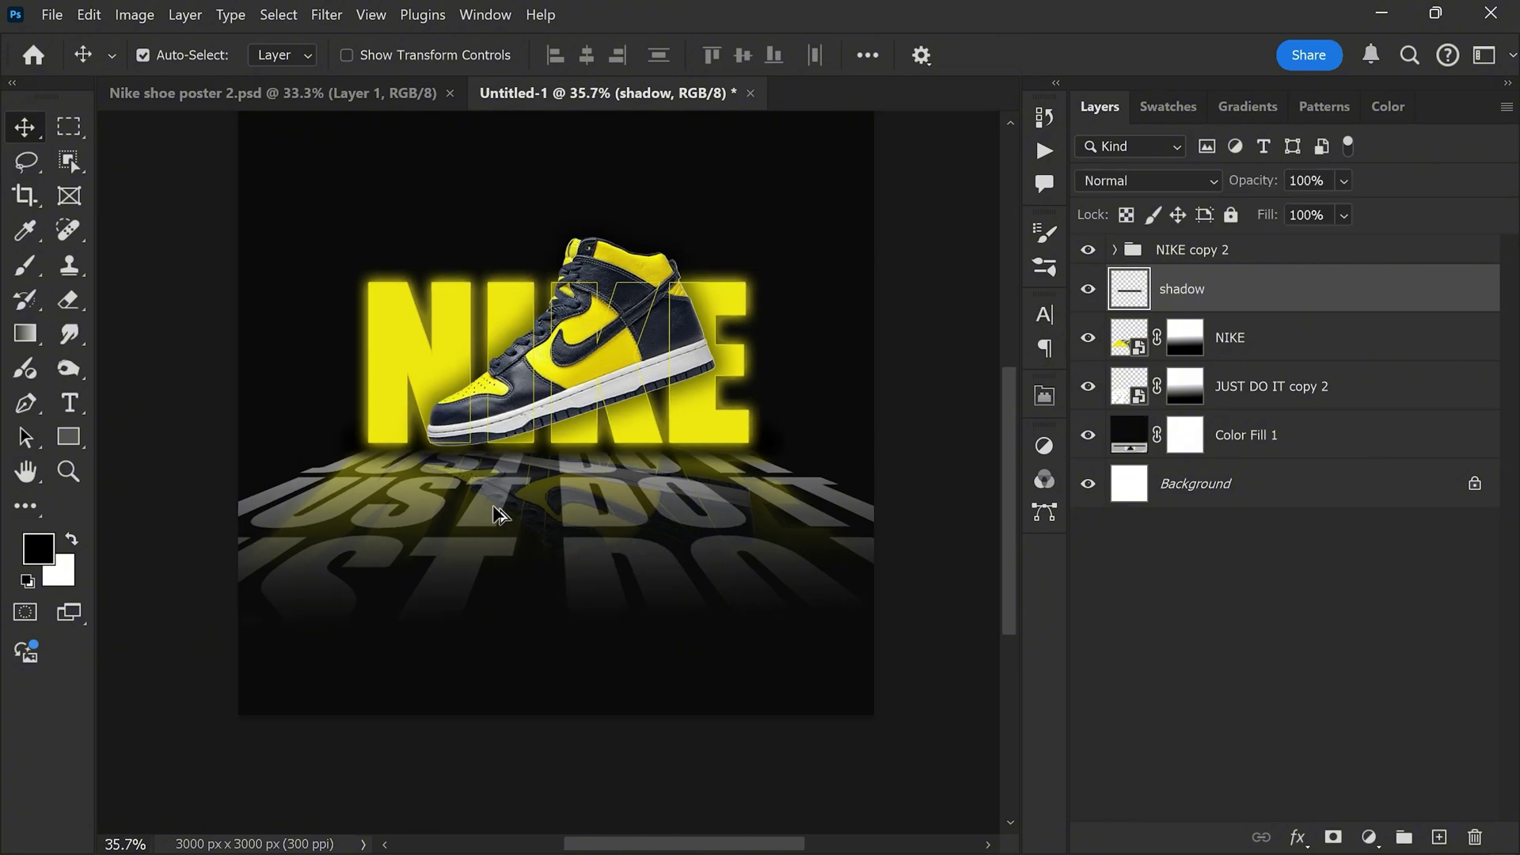
{"action": "scroll", "coordinate": [505, 504], "scroll_direction": "up", "scroll_amount": 1}
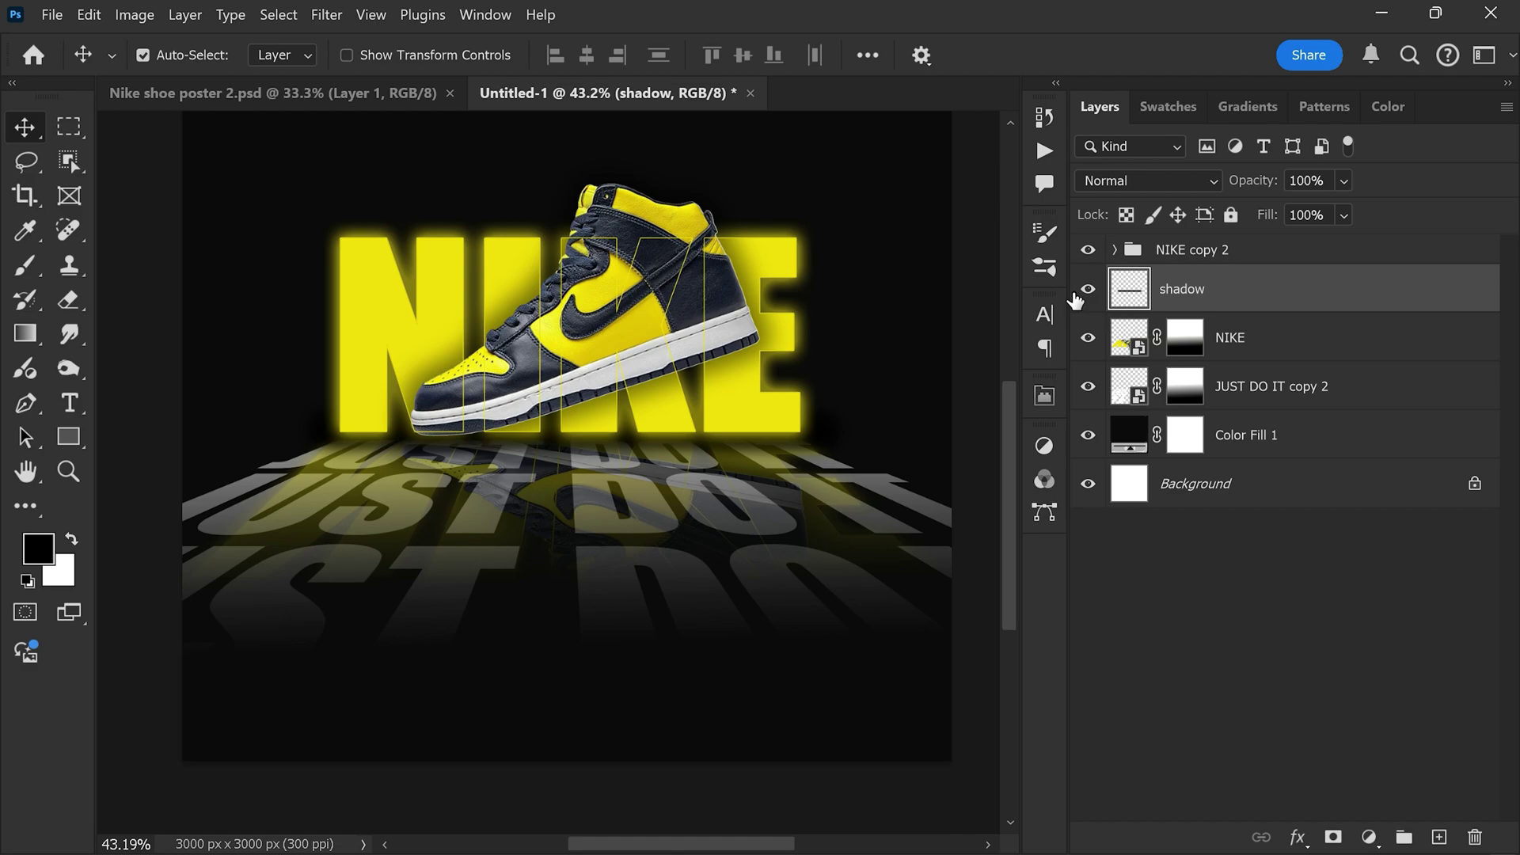
Step: Draw a yellow rounded rectangle below the JUST DO IT floor as the button base
{"action": "left_click", "coordinate": [1265, 247]}
{"action": "left_click", "coordinate": [1440, 837]}
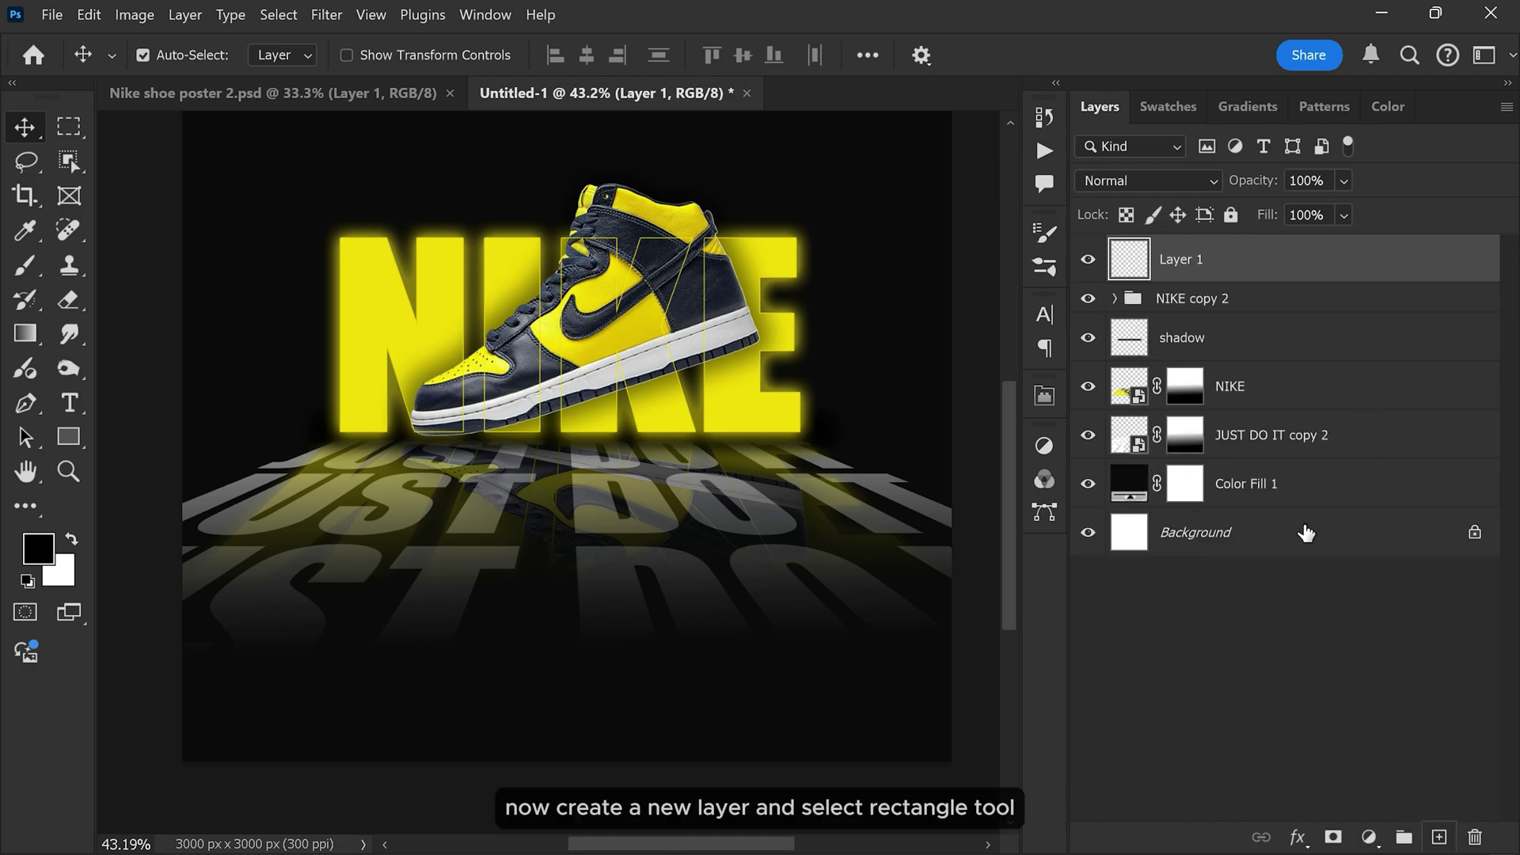
{"action": "left_click", "coordinate": [69, 437]}
{"action": "left_click", "coordinate": [198, 448]}
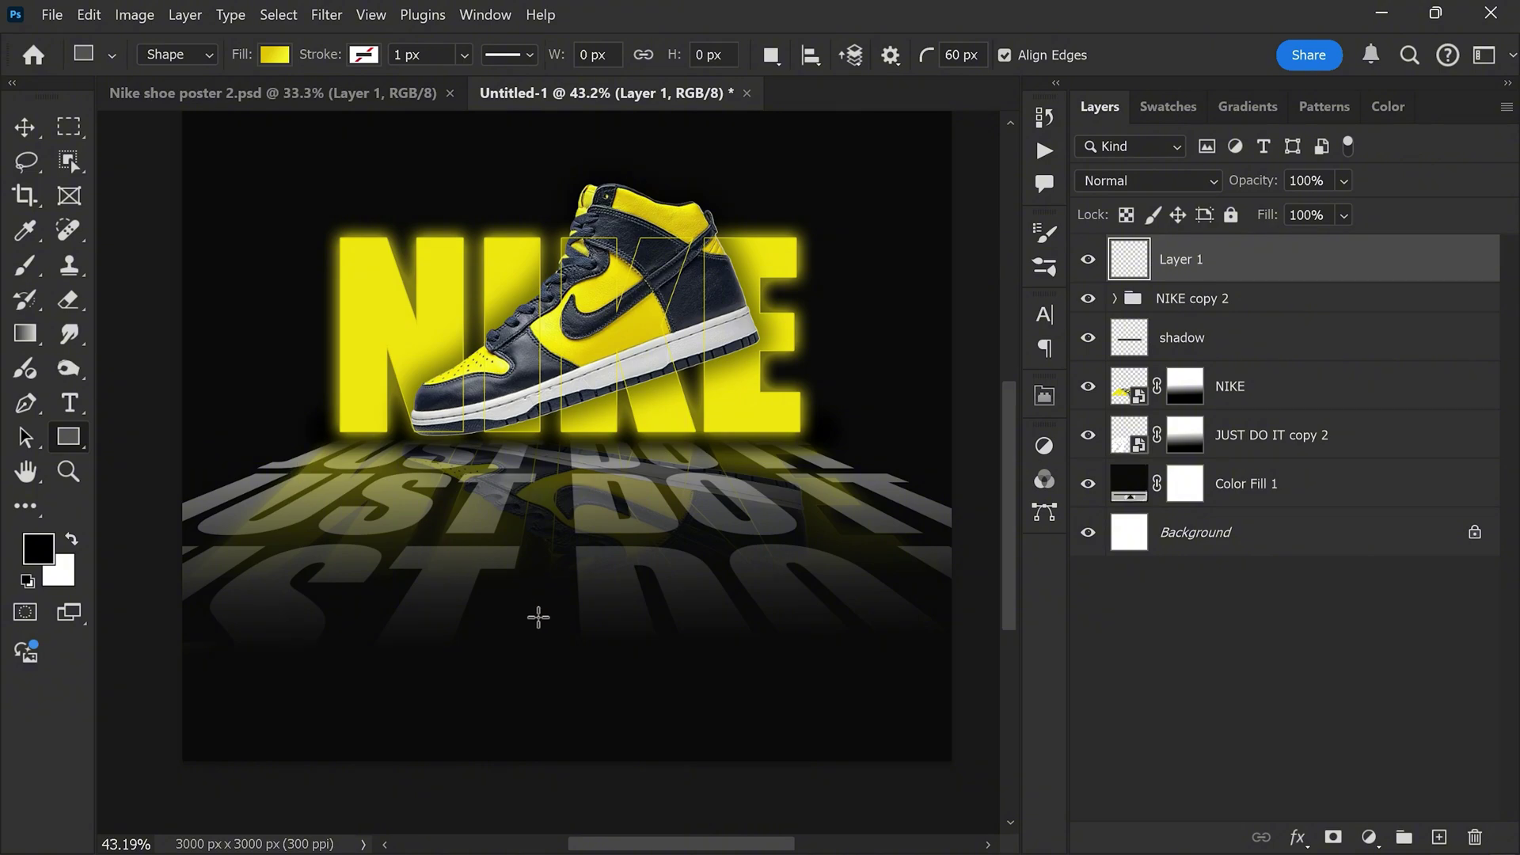
{"action": "mouse_move", "coordinate": [452, 598]}
{"action": "left_mouse_down"}
{"action": "mouse_move", "coordinate": [638, 632]}
{"action": "mouse_move", "coordinate": [610, 635]}
{"action": "left_mouse_up"}
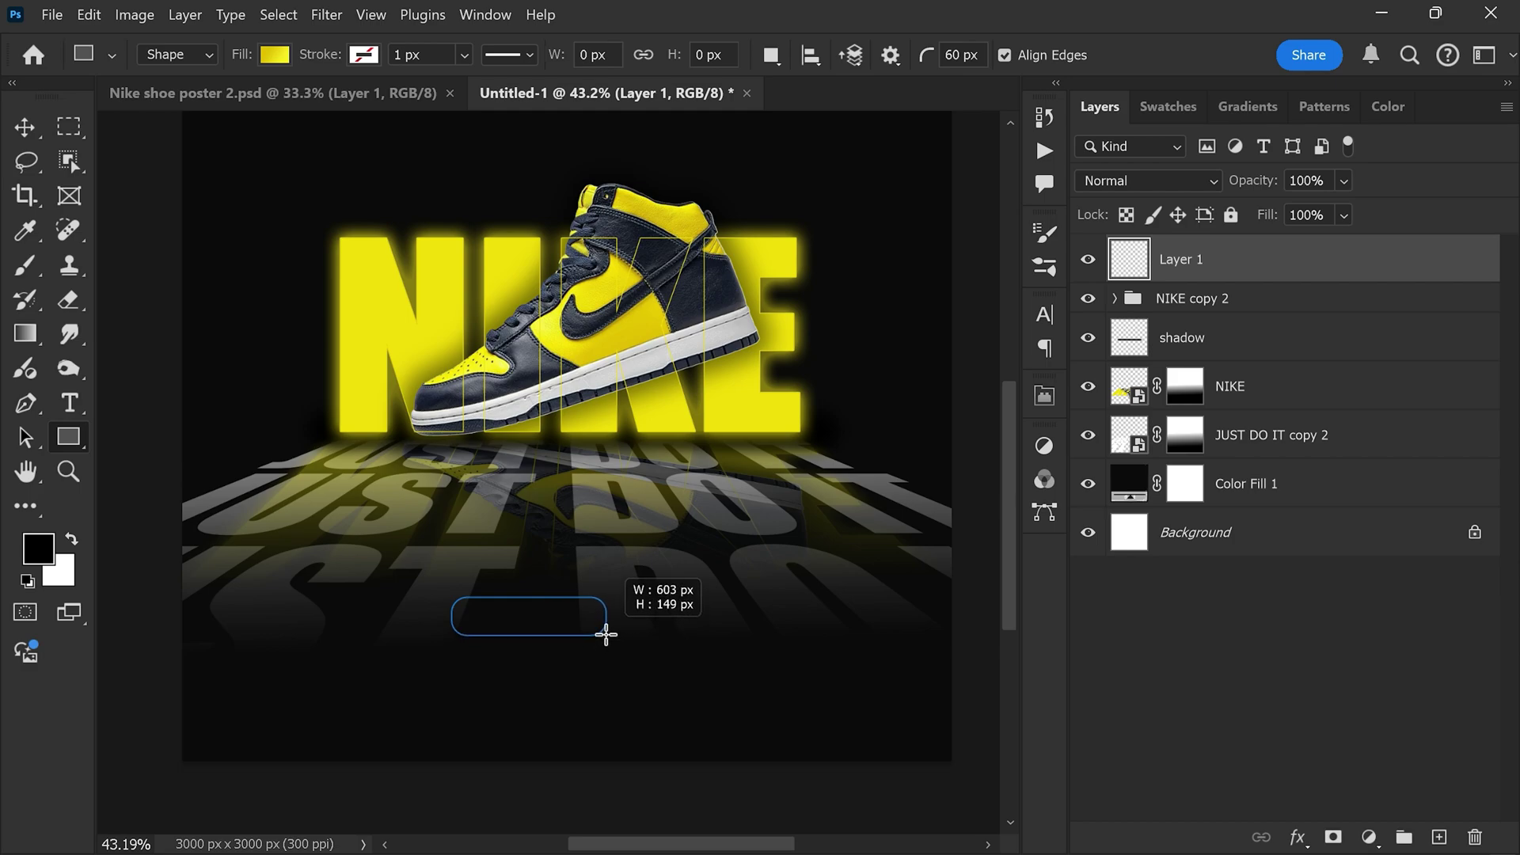
{"action": "left_click_drag", "start_coordinate": [608, 634], "coordinate": [607, 635]}
{"action": "scroll", "coordinate": [823, 667], "scroll_direction": "down", "scroll_amount": 1}
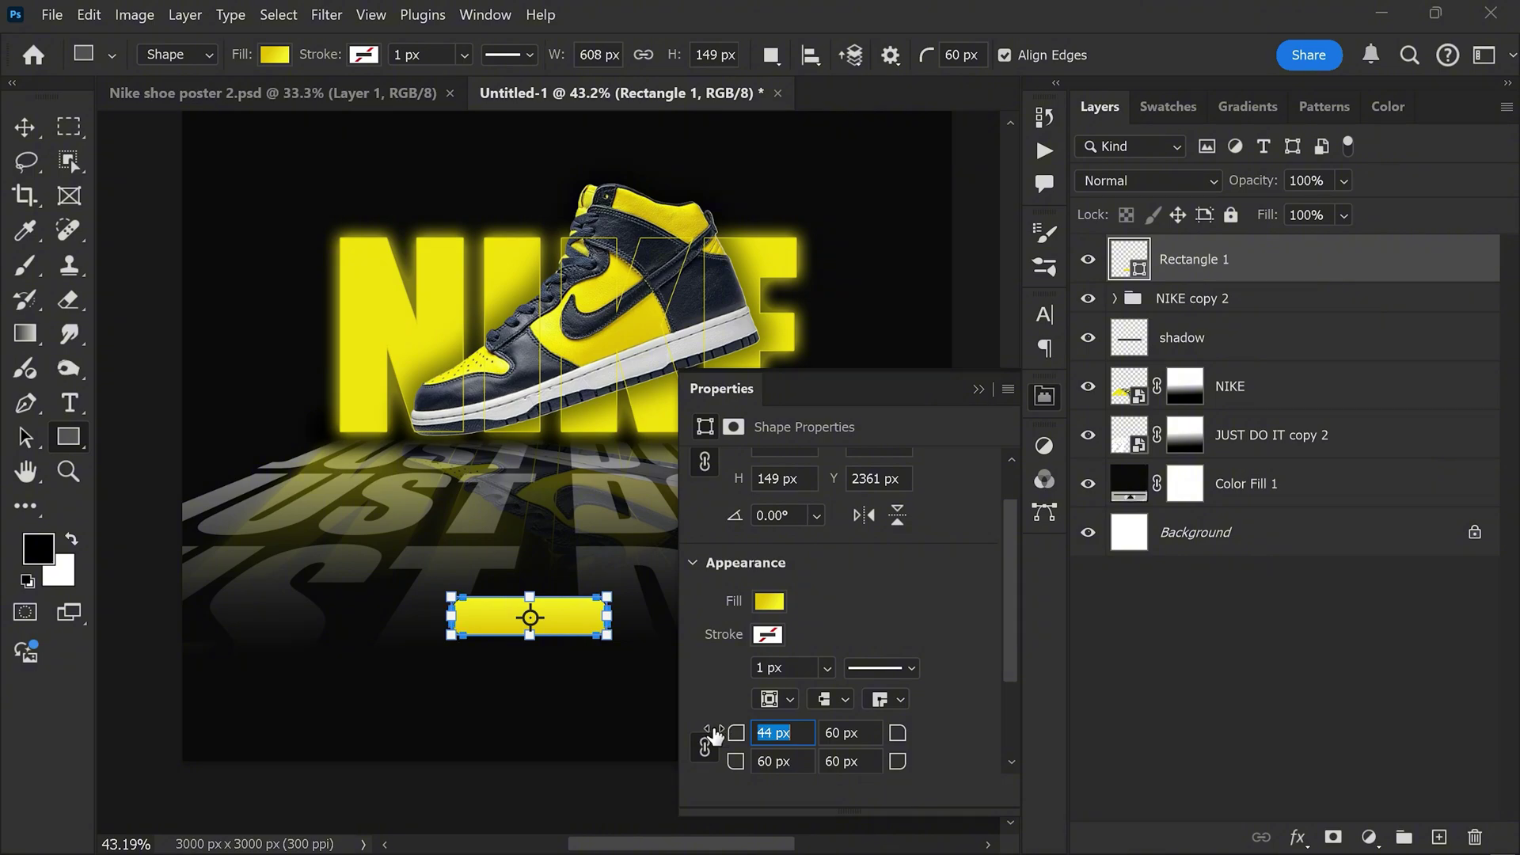
{"action": "left_click", "coordinate": [1046, 402]}
{"action": "key", "text": "v"}
{"action": "scroll", "coordinate": [507, 665], "scroll_direction": "up", "scroll_amount": 2}
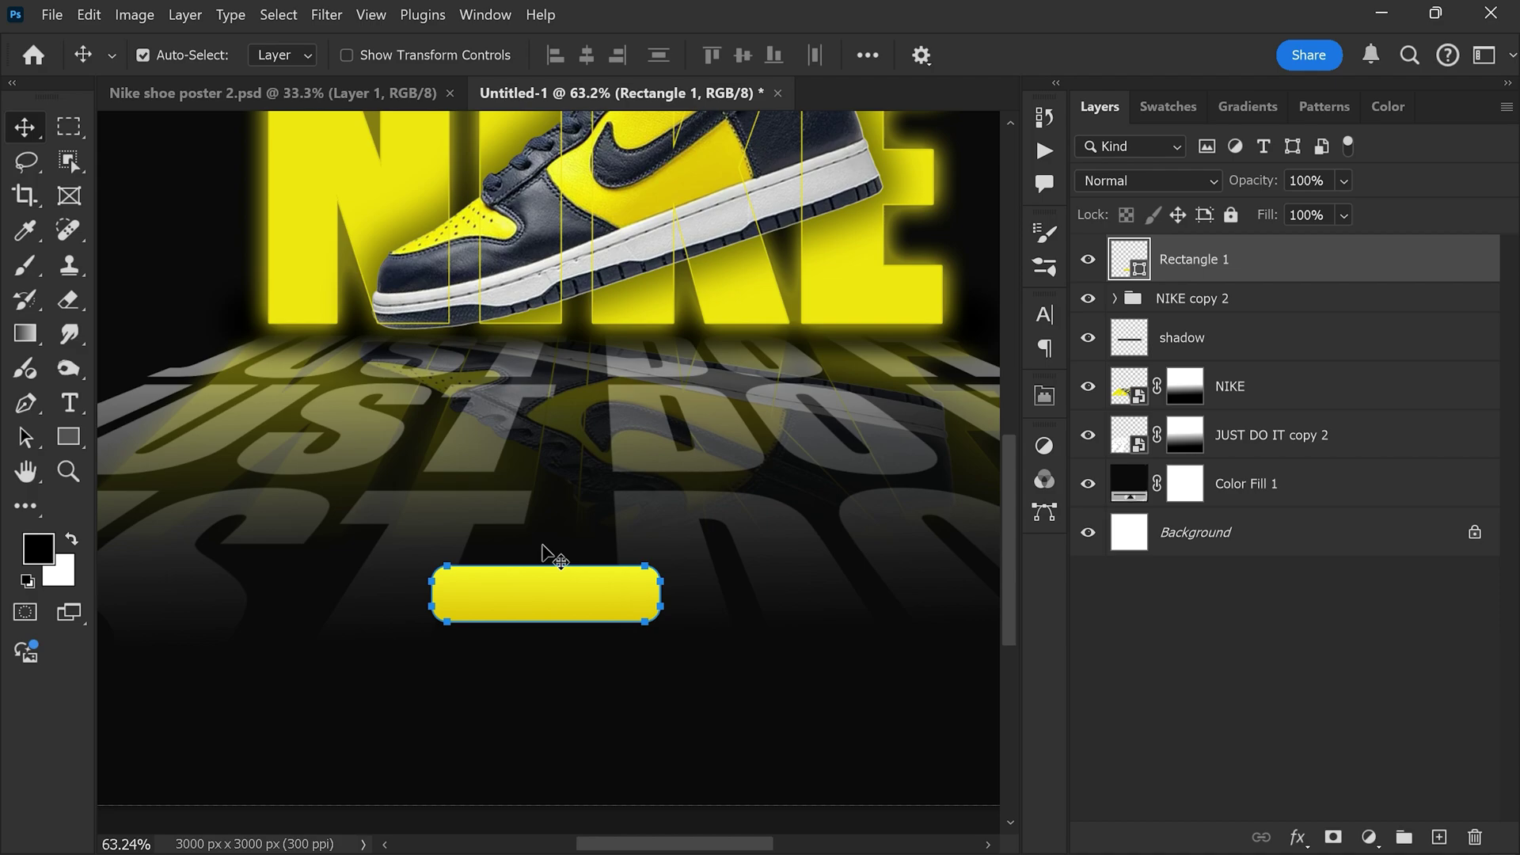
Step: Add 'ORDER NOW' text at 25 pt above the yellow button
{"action": "key", "text": "t"}
{"action": "left_click", "coordinate": [506, 533]}
{"action": "type", "text": "ORDER NOW"}
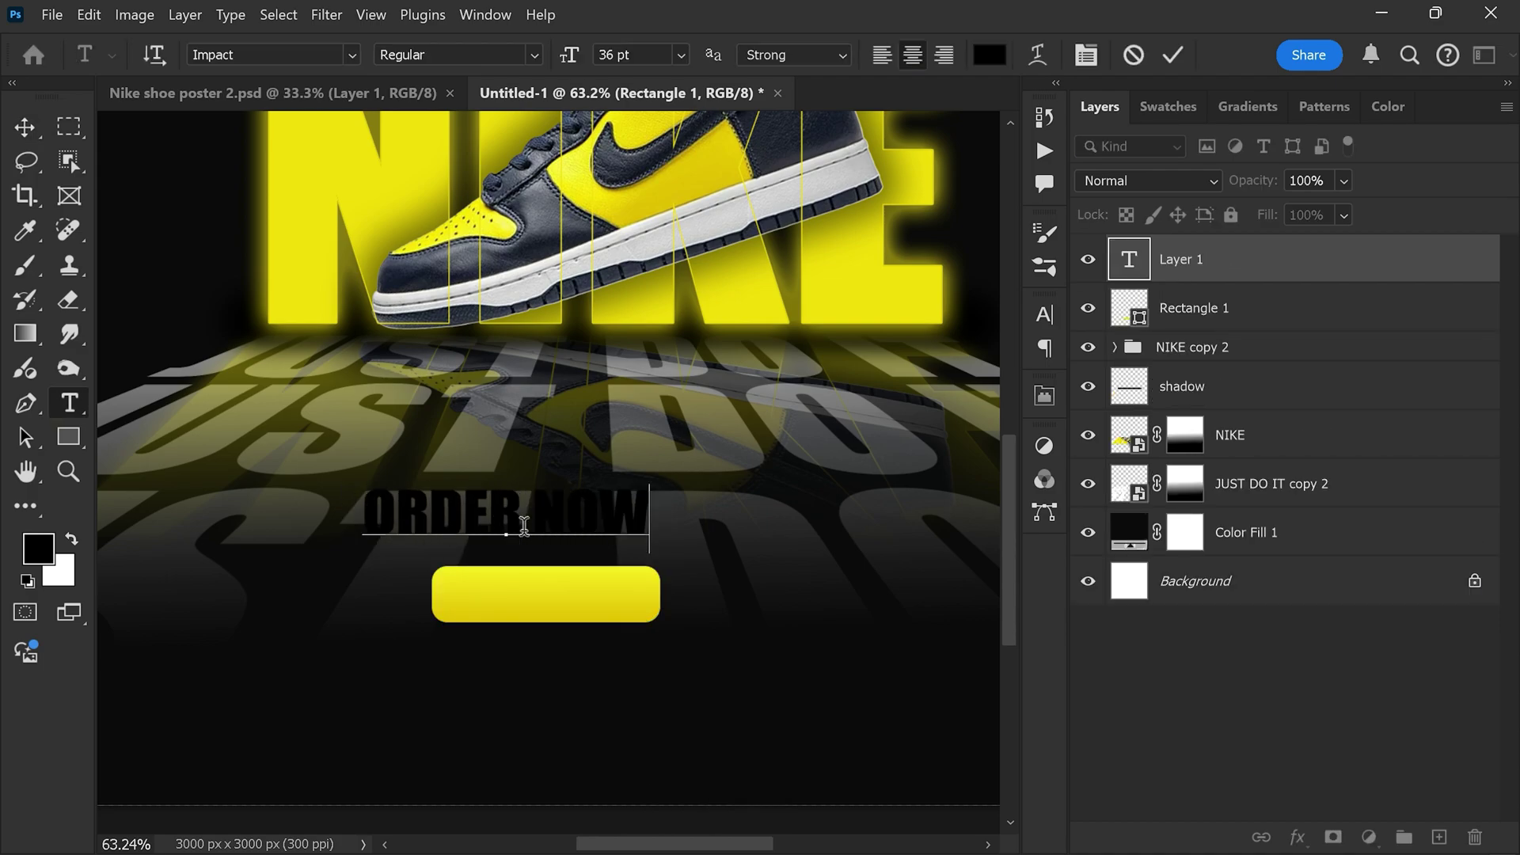
{"action": "left_click_drag", "start_coordinate": [523, 527], "coordinate": [523, 602]}
{"action": "key", "text": "ctrl+a"}
{"action": "left_click_drag", "start_coordinate": [572, 54], "coordinate": [562, 61]}
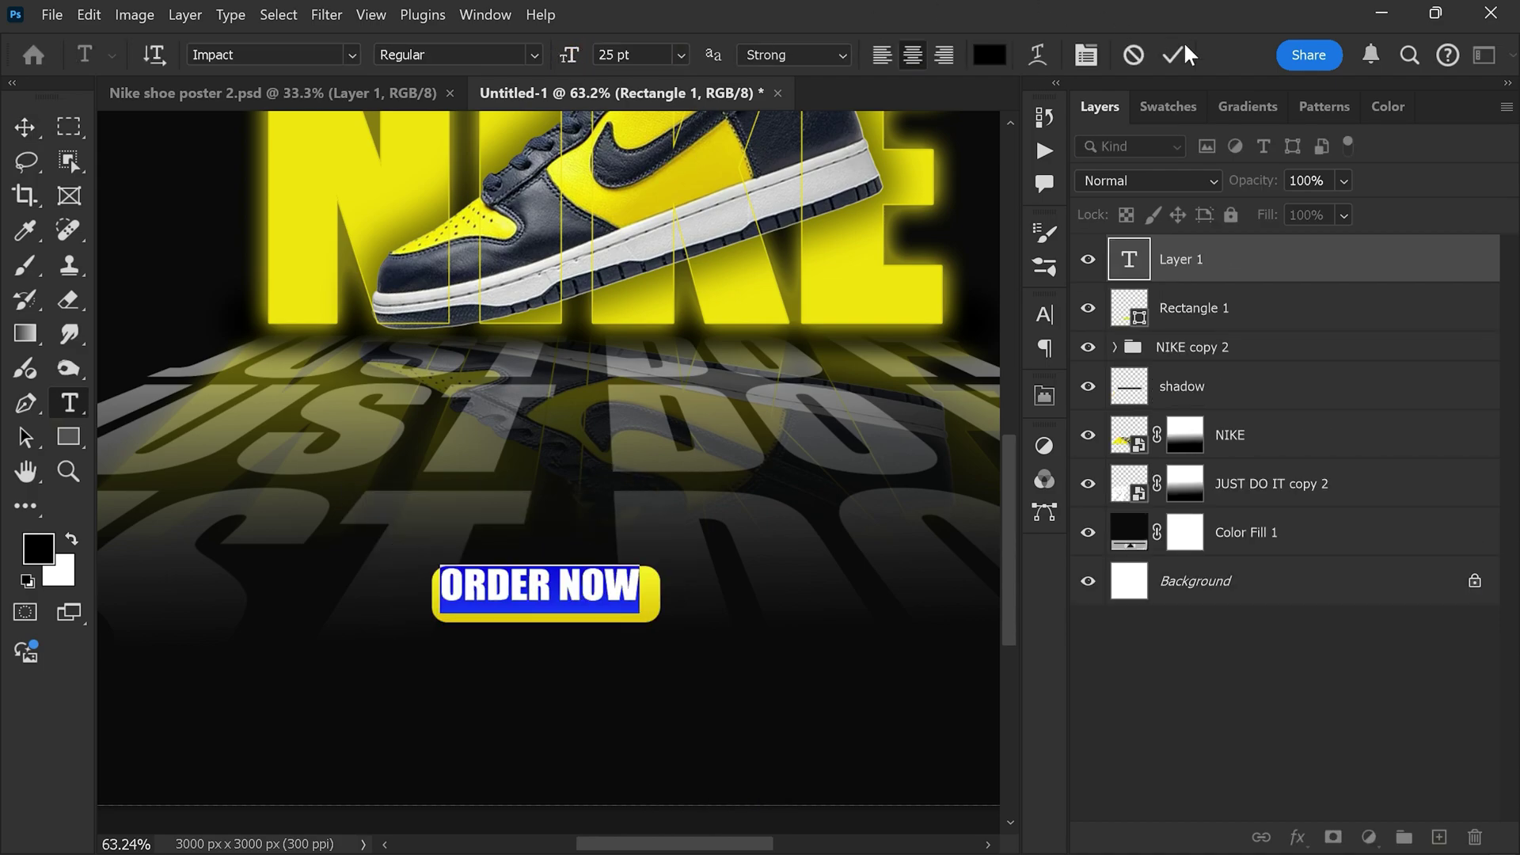
{"action": "key", "text": "ctrl+Return"}
Step: Stretch ORDER NOW taller, centre it on the button, and move both together
{"action": "key", "text": "v"}
{"action": "scroll", "coordinate": [580, 643], "scroll_direction": "up", "scroll_amount": 2}
{"action": "left_click_drag", "start_coordinate": [537, 606], "coordinate": [539, 643]}
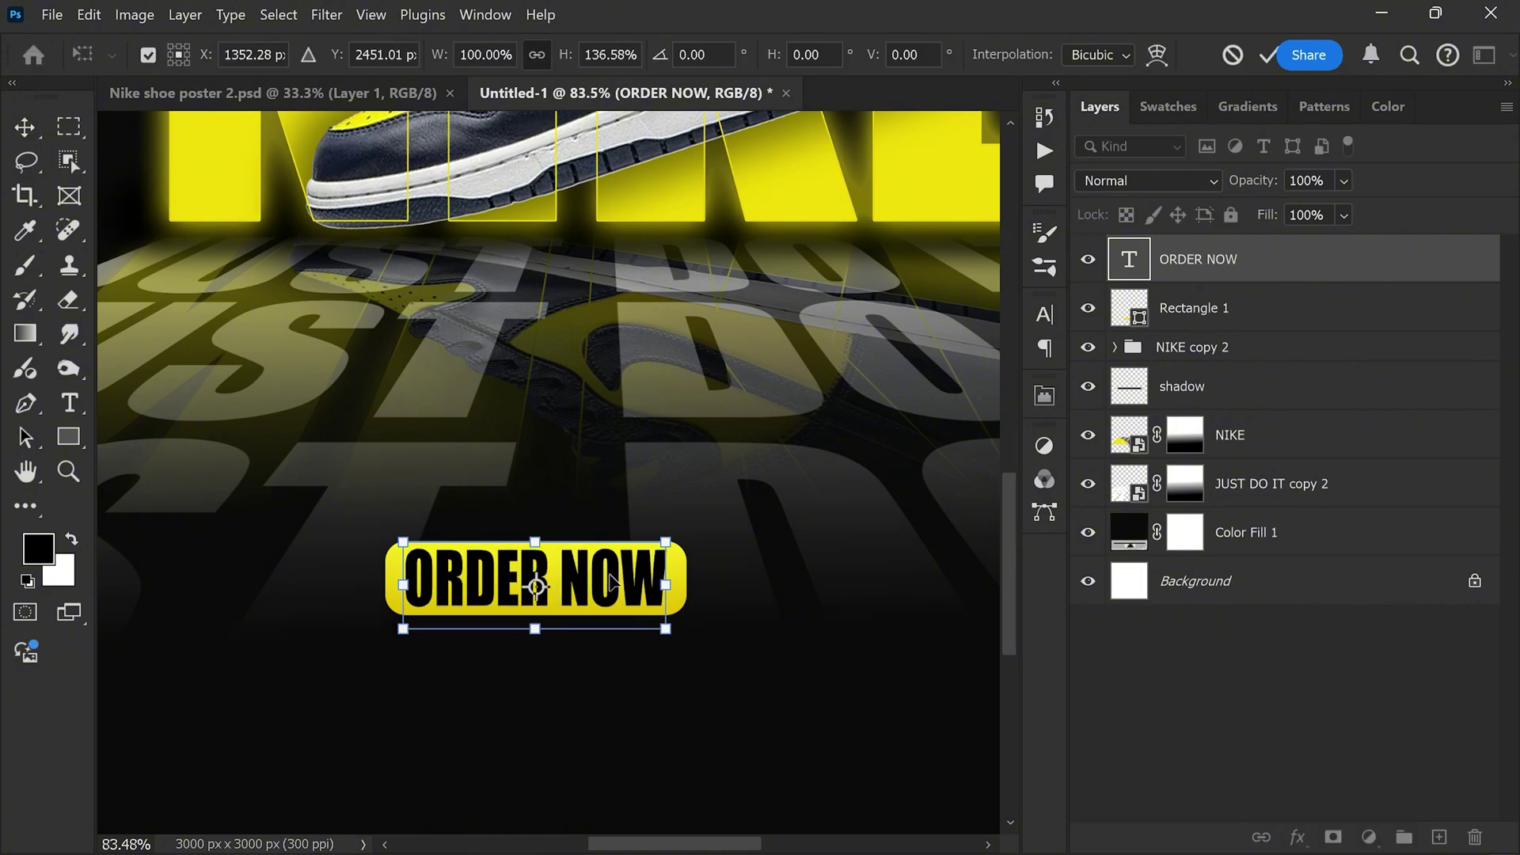
{"action": "scroll", "coordinate": [538, 602], "scroll_direction": "up", "scroll_amount": 3}
{"action": "mouse_move", "coordinate": [639, 570]}
{"action": "left_mouse_down"}
{"action": "mouse_move", "coordinate": [614, 582]}
{"action": "mouse_move", "coordinate": [715, 592]}
{"action": "left_mouse_up"}
{"action": "key", "text": "Return"}
{"action": "scroll", "coordinate": [715, 590], "scroll_direction": "down", "scroll_amount": 2}
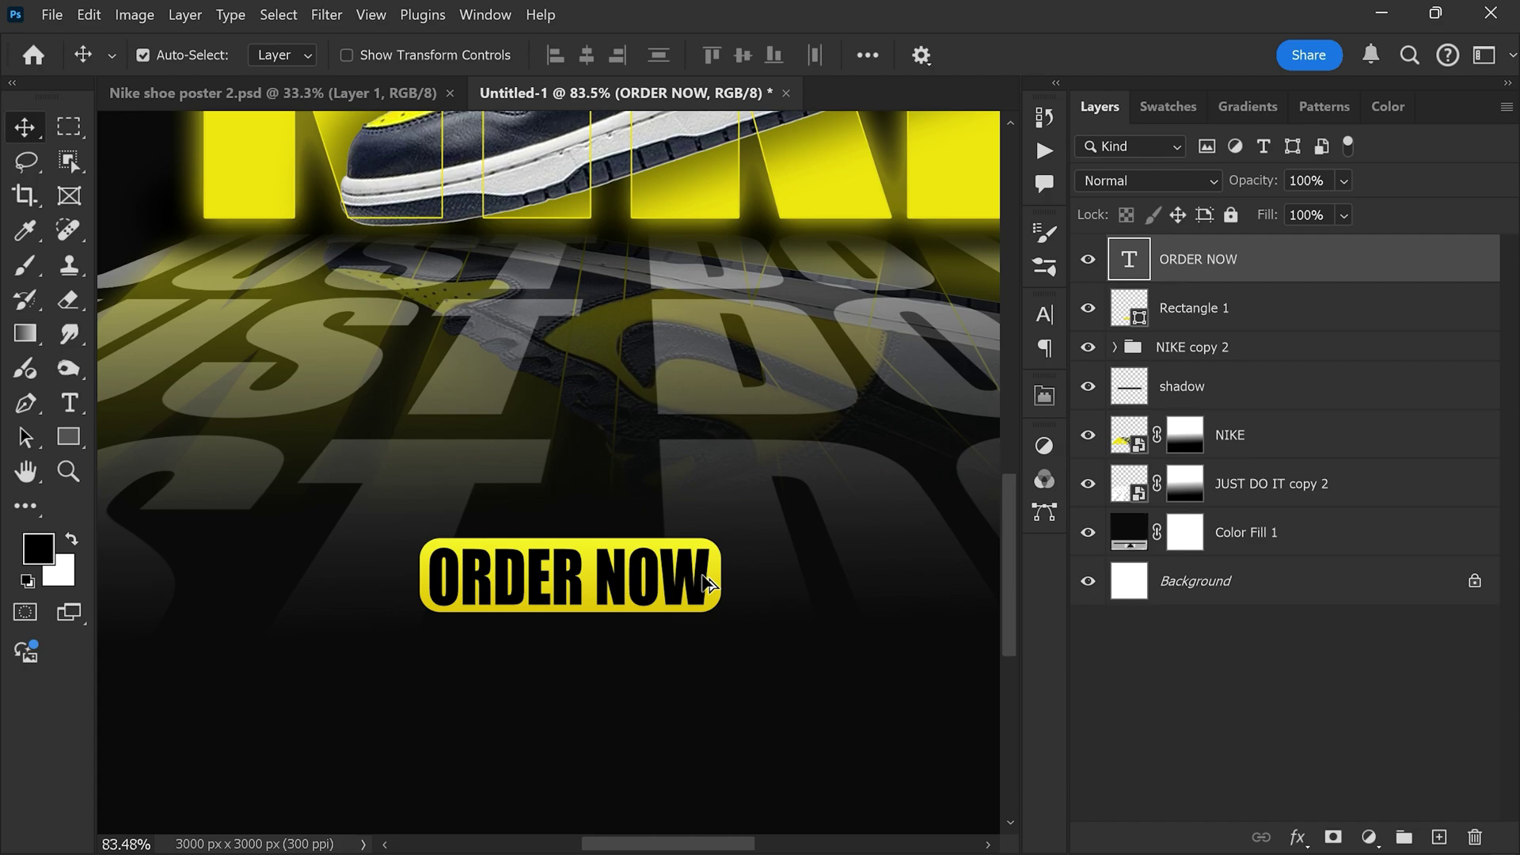
{"action": "scroll", "coordinate": [696, 602], "scroll_direction": "down", "scroll_amount": 2}
{"action": "left_click", "coordinate": [1194, 308], "text": "ctrl"}
{"action": "mouse_move", "coordinate": [610, 595]}
{"action": "left_mouse_down"}
{"action": "mouse_move", "coordinate": [638, 592]}
{"action": "mouse_move", "coordinate": [636, 638]}
{"action": "left_mouse_up"}
Step: Start a white text layer above the button using the Abolition font
{"action": "key", "text": "t"}
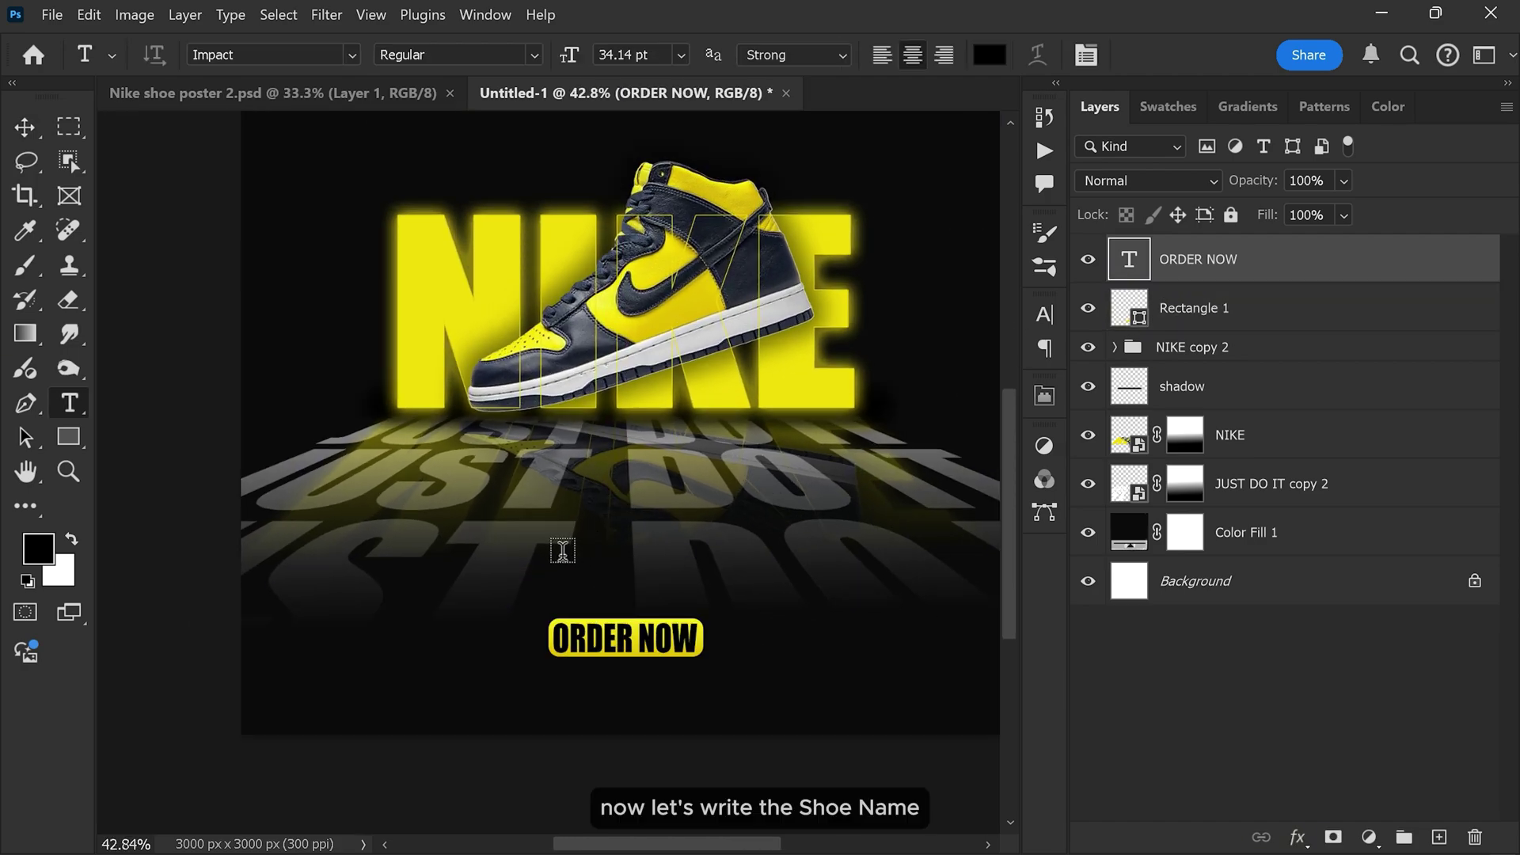
{"action": "left_click", "coordinate": [513, 570]}
{"action": "left_click", "coordinate": [989, 54]}
{"action": "left_click", "coordinate": [893, 307]}
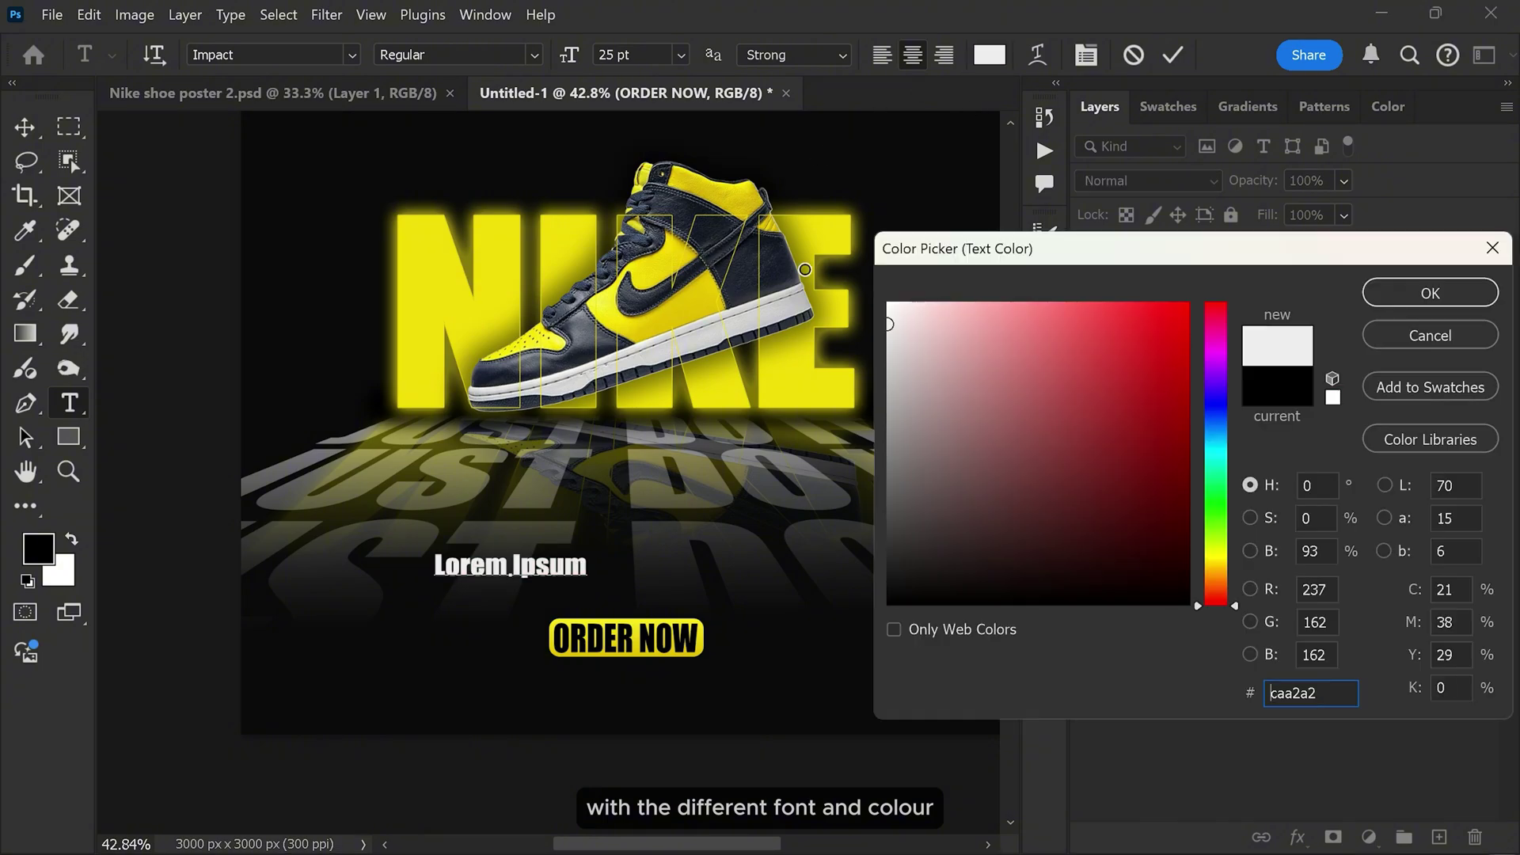
{"action": "left_click", "coordinate": [1429, 289]}
{"action": "left_click", "coordinate": [269, 55]}
{"action": "type", "text": "a"}
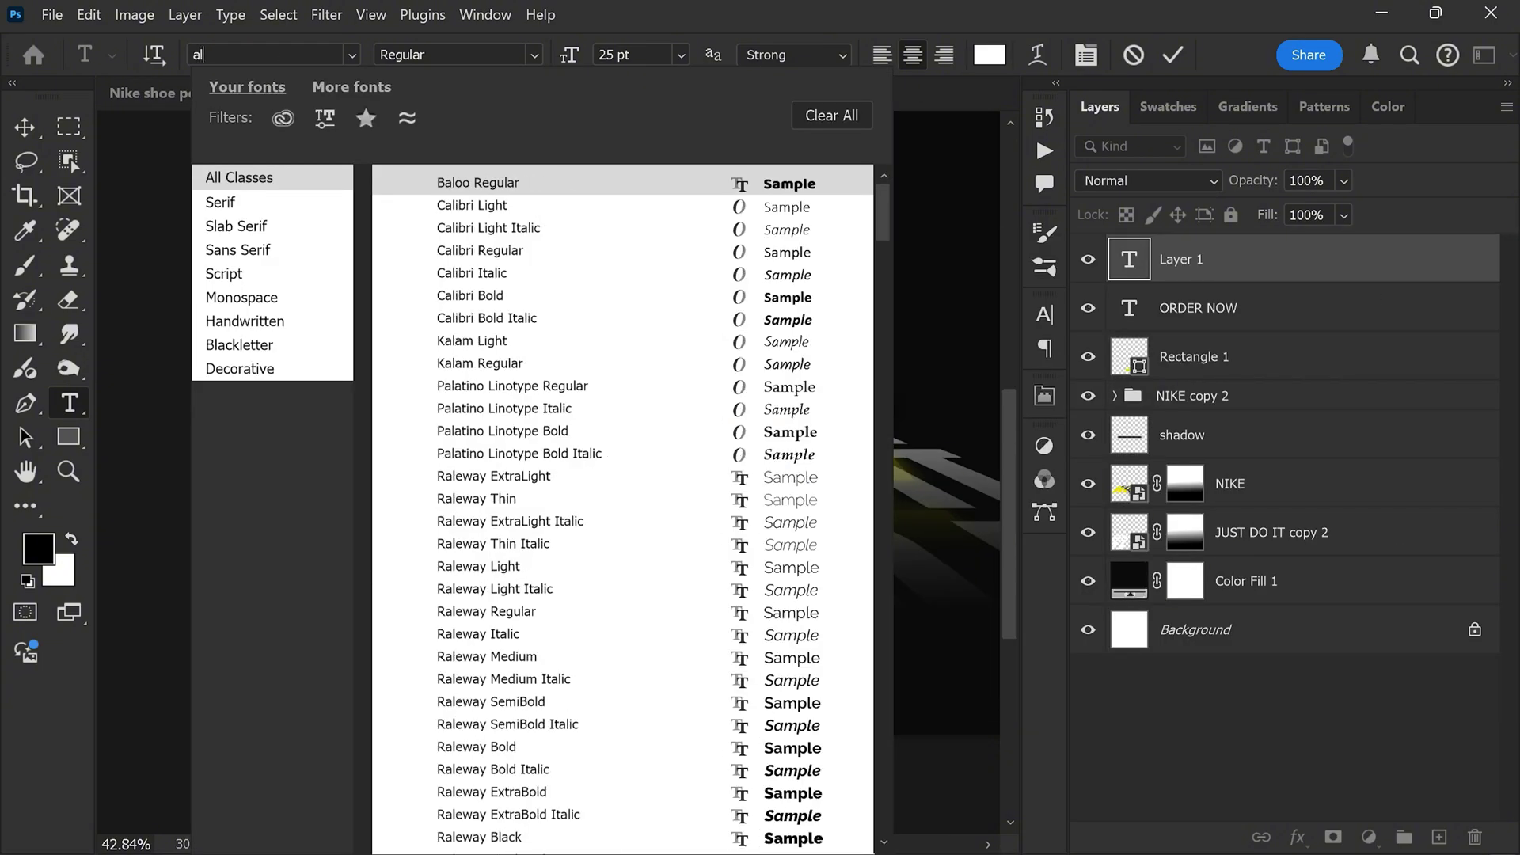
{"action": "type", "text": "bo"}
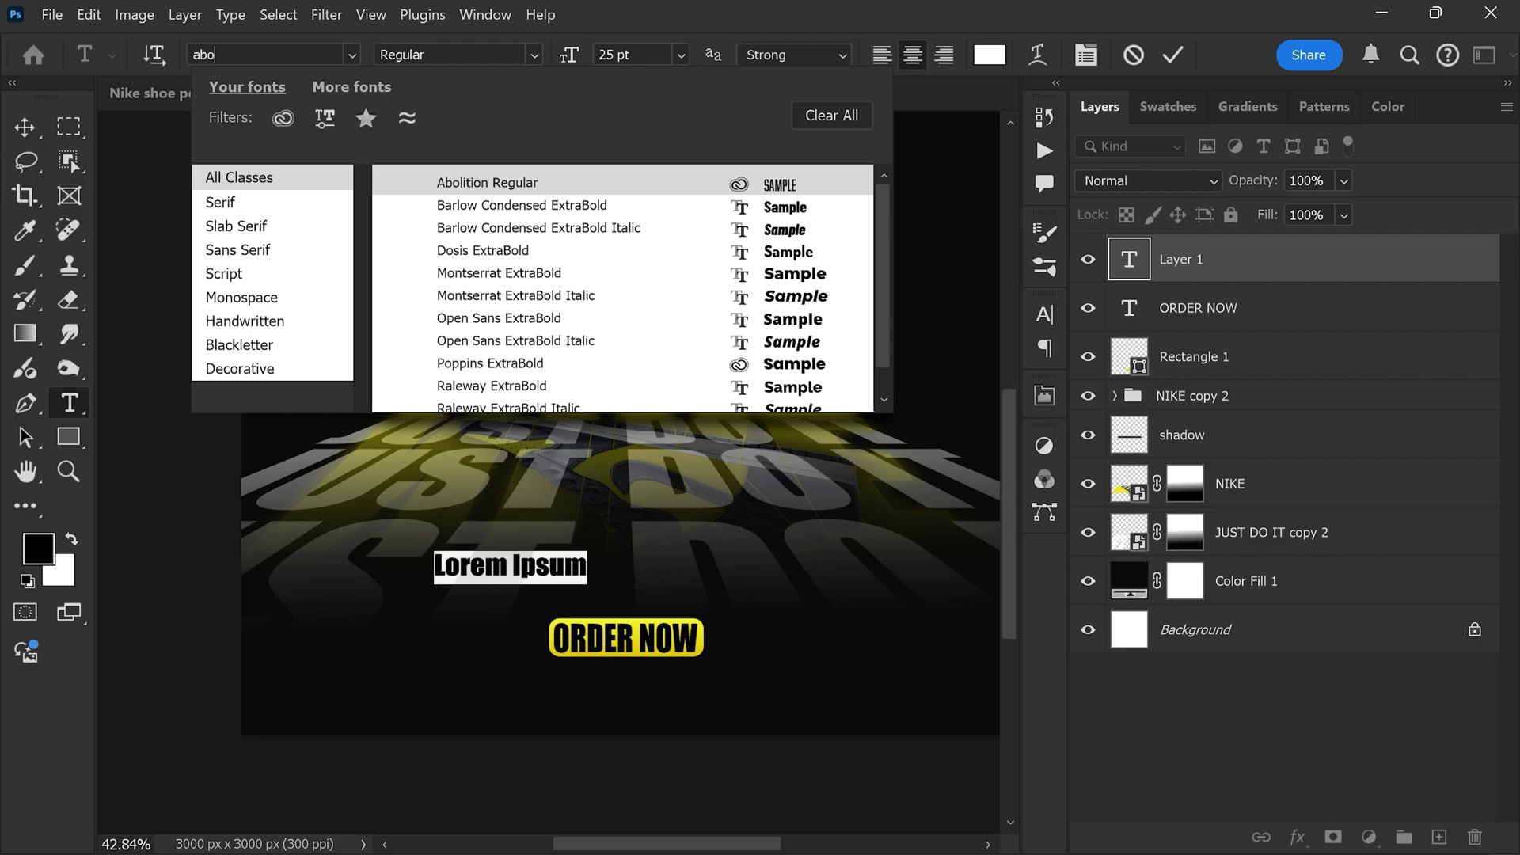
{"action": "left_click", "coordinate": [483, 183]}
{"action": "left_click", "coordinate": [1173, 54]}
Step: Paste in the shoe name NIKE DUNK HIGH LE 'GOLDENROD OBSIDIAN' and centre it above the button
{"action": "left_click", "coordinate": [483, 559]}
{"action": "key", "text": "ctrl+a"}
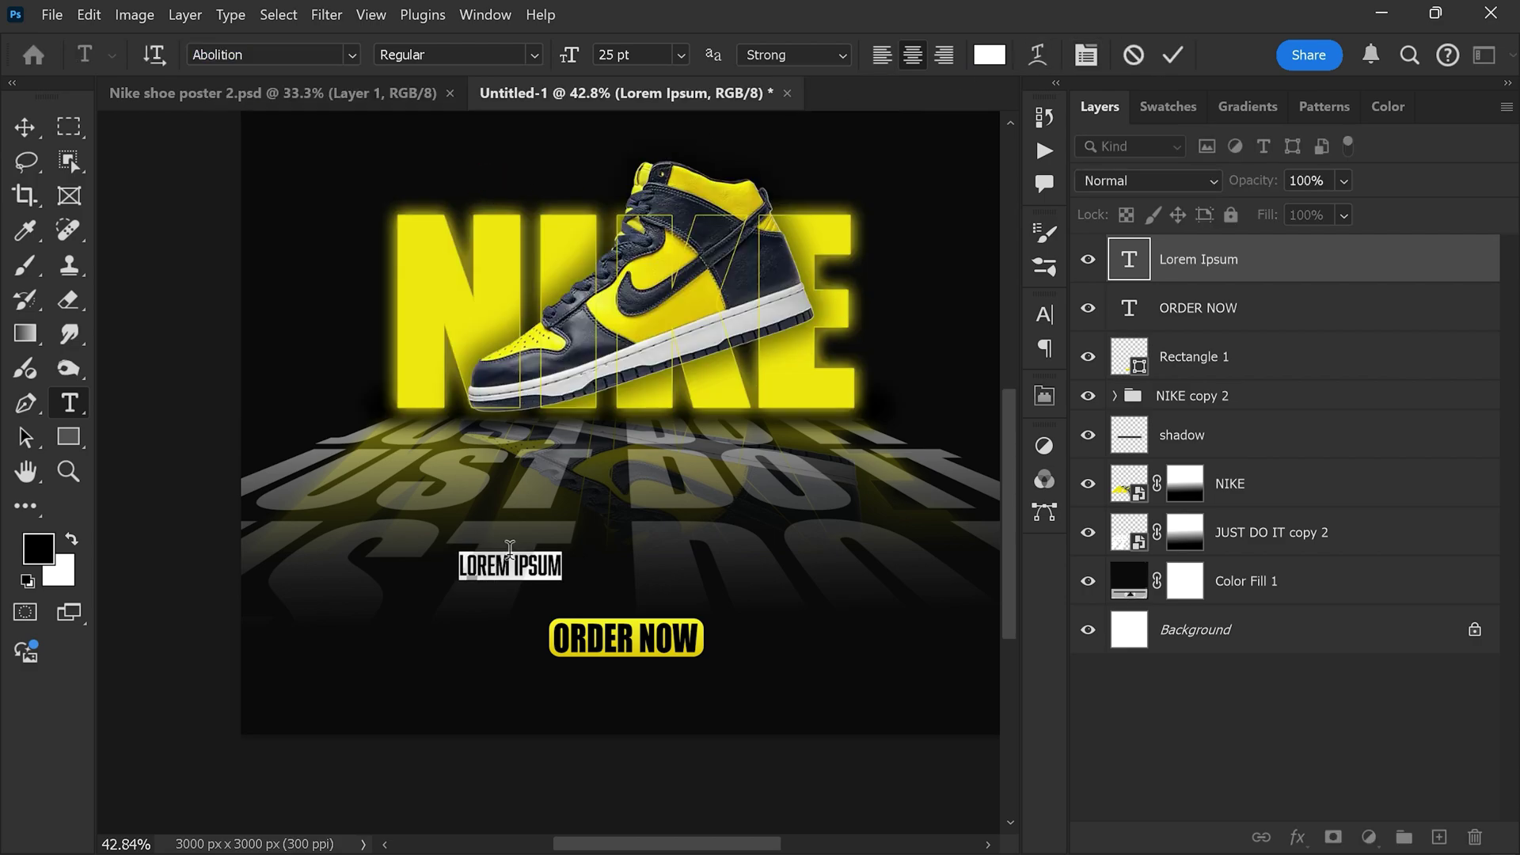
{"action": "type", "text": "Nike Dunk High LE 'Goldenrod Obsidian'"}
{"action": "left_click", "coordinate": [1173, 55]}
{"action": "key", "text": "v"}
{"action": "left_click_drag", "start_coordinate": [557, 549], "coordinate": [633, 575]}
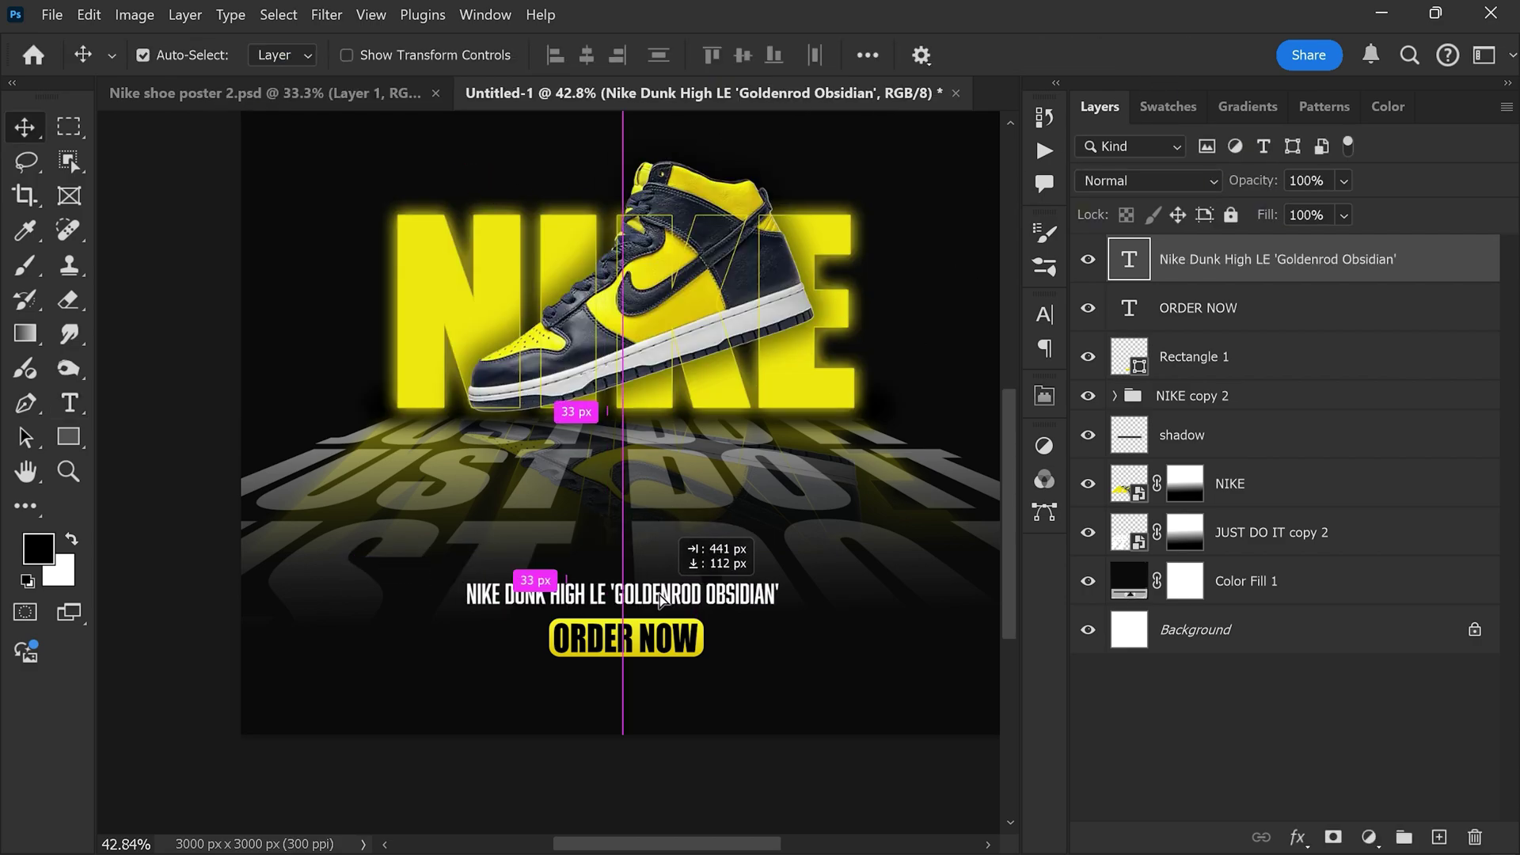
{"action": "scroll", "coordinate": [531, 540], "scroll_direction": "up", "scroll_amount": 4}
Step: Recolour 'GOLDEN' with yellow sampled from the poster artwork
{"action": "double_click", "coordinate": [608, 592]}
{"action": "left_click", "coordinate": [989, 55]}
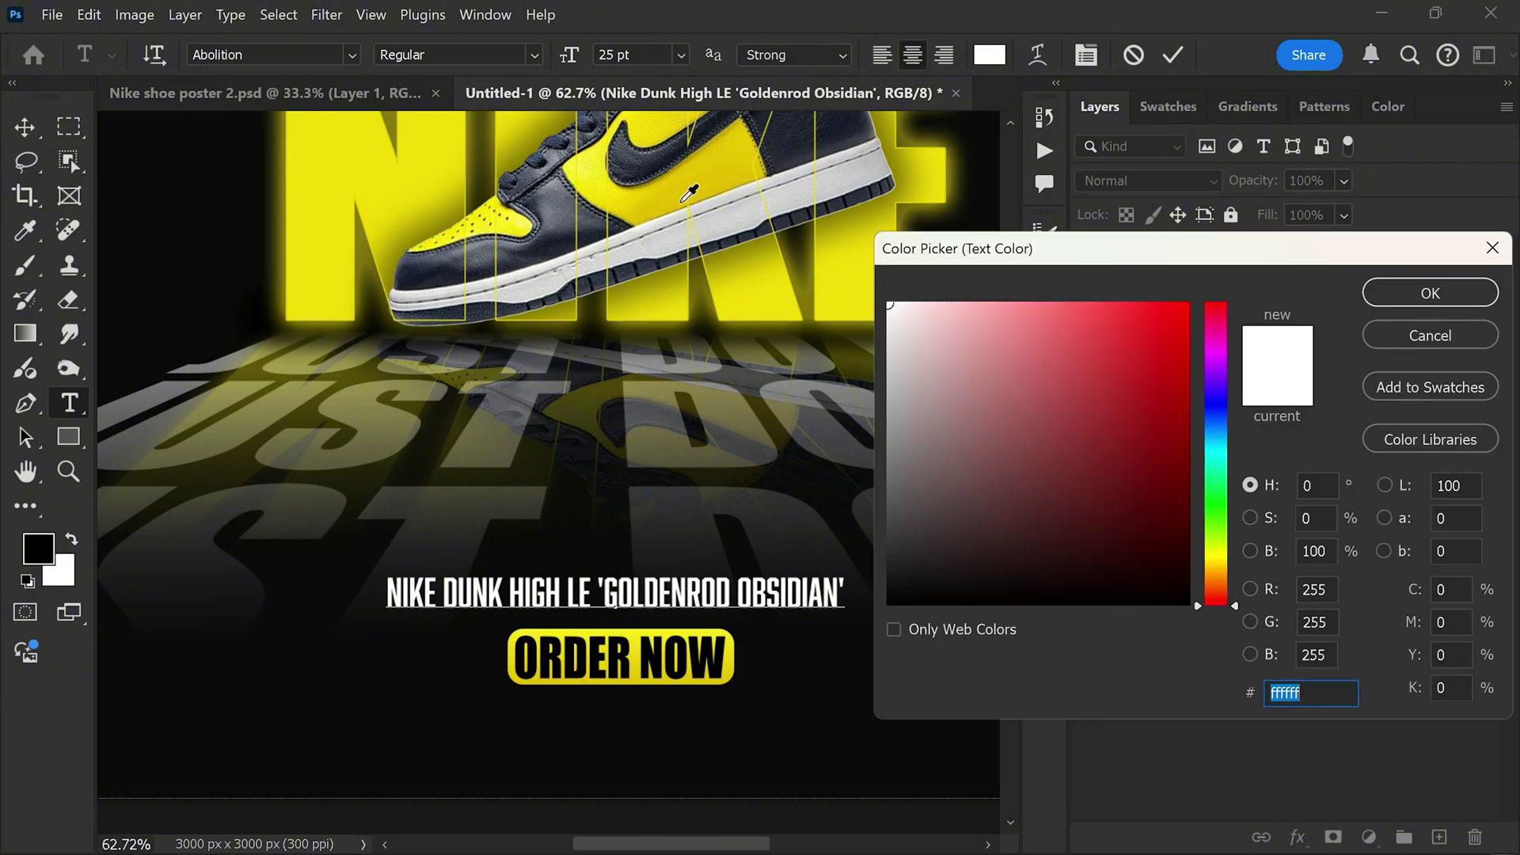
{"action": "left_click_drag", "start_coordinate": [691, 190], "coordinate": [642, 129]}
{"action": "left_click", "coordinate": [1431, 293]}
{"action": "key", "text": "ctrl+Return"}
{"action": "key", "text": "v"}
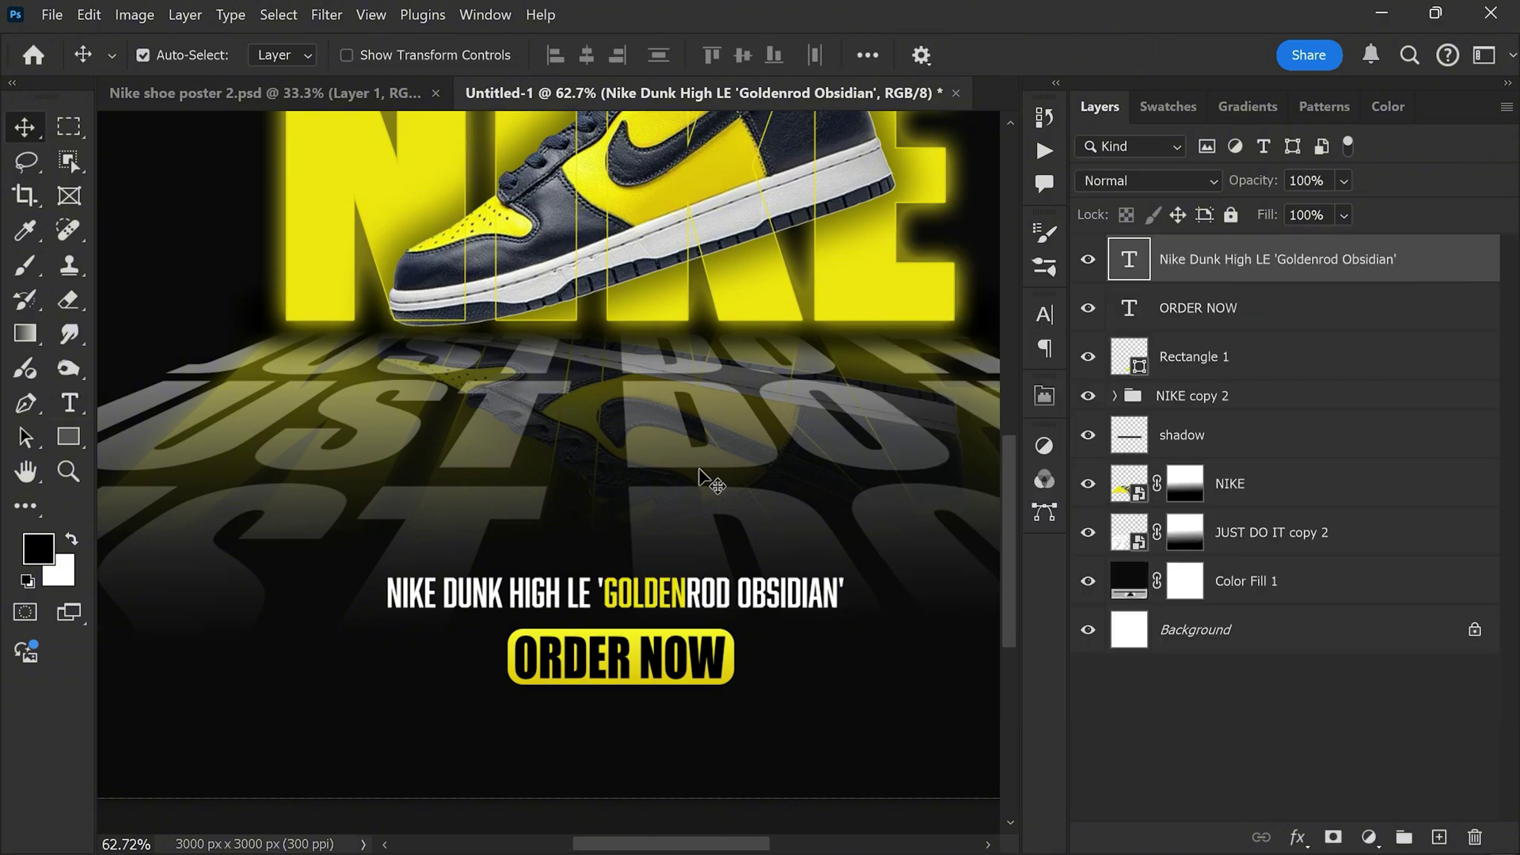
{"action": "scroll", "coordinate": [571, 638], "scroll_direction": "down", "scroll_amount": 4}
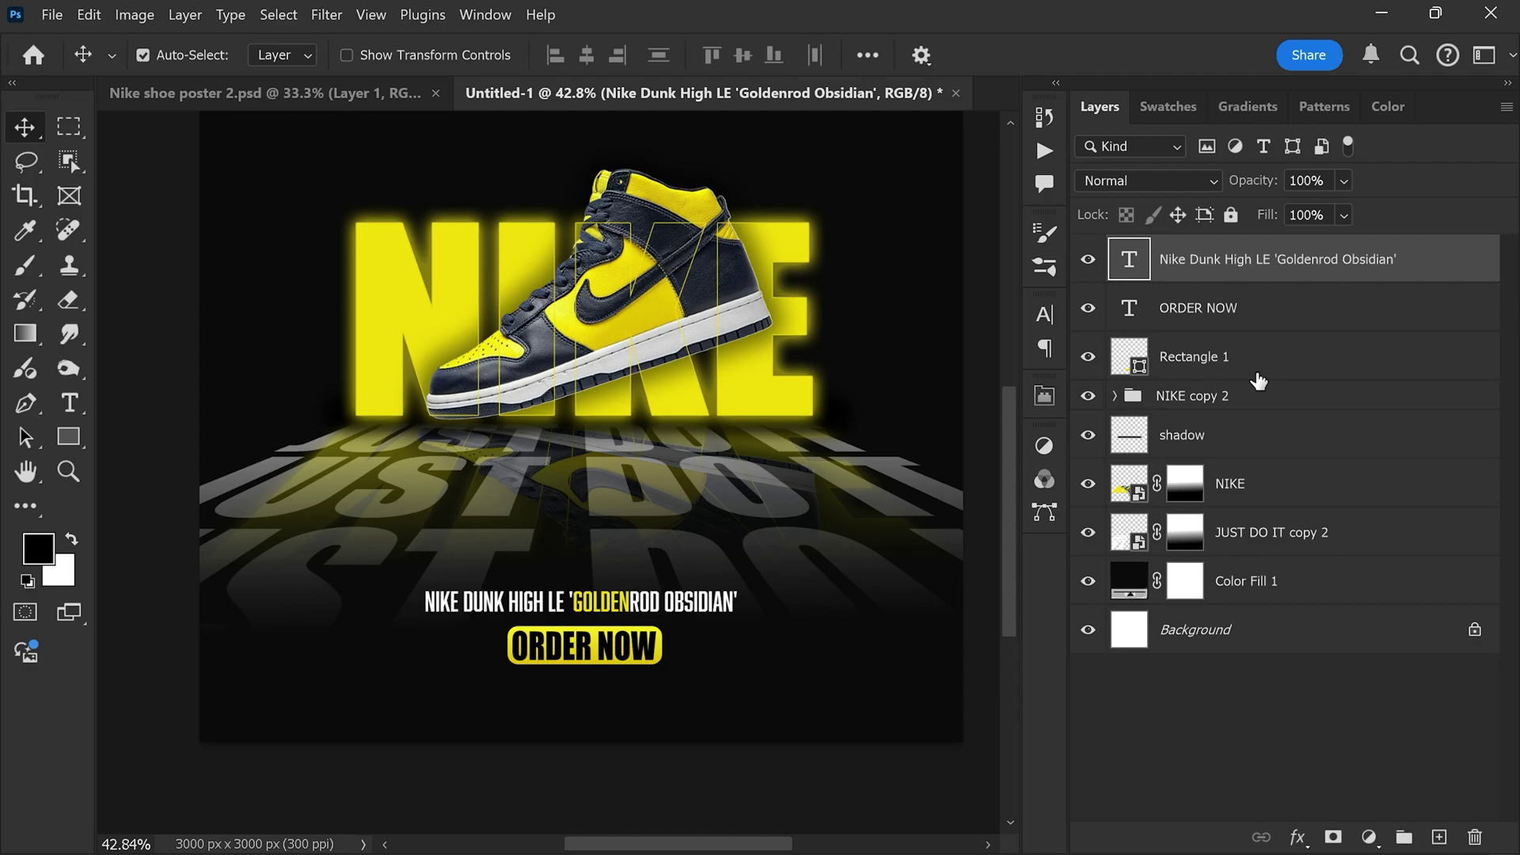
Step: Move the shoe name, ORDER NOW and button slightly lower together, then deselect all layers
{"action": "left_click", "coordinate": [1258, 379], "text": "shift"}
{"action": "left_click_drag", "start_coordinate": [627, 610], "coordinate": [633, 614]}
{"action": "scroll", "coordinate": [656, 511], "scroll_direction": "down", "scroll_amount": 3}
{"action": "scroll", "coordinate": [655, 510], "scroll_direction": "up", "scroll_amount": 2}
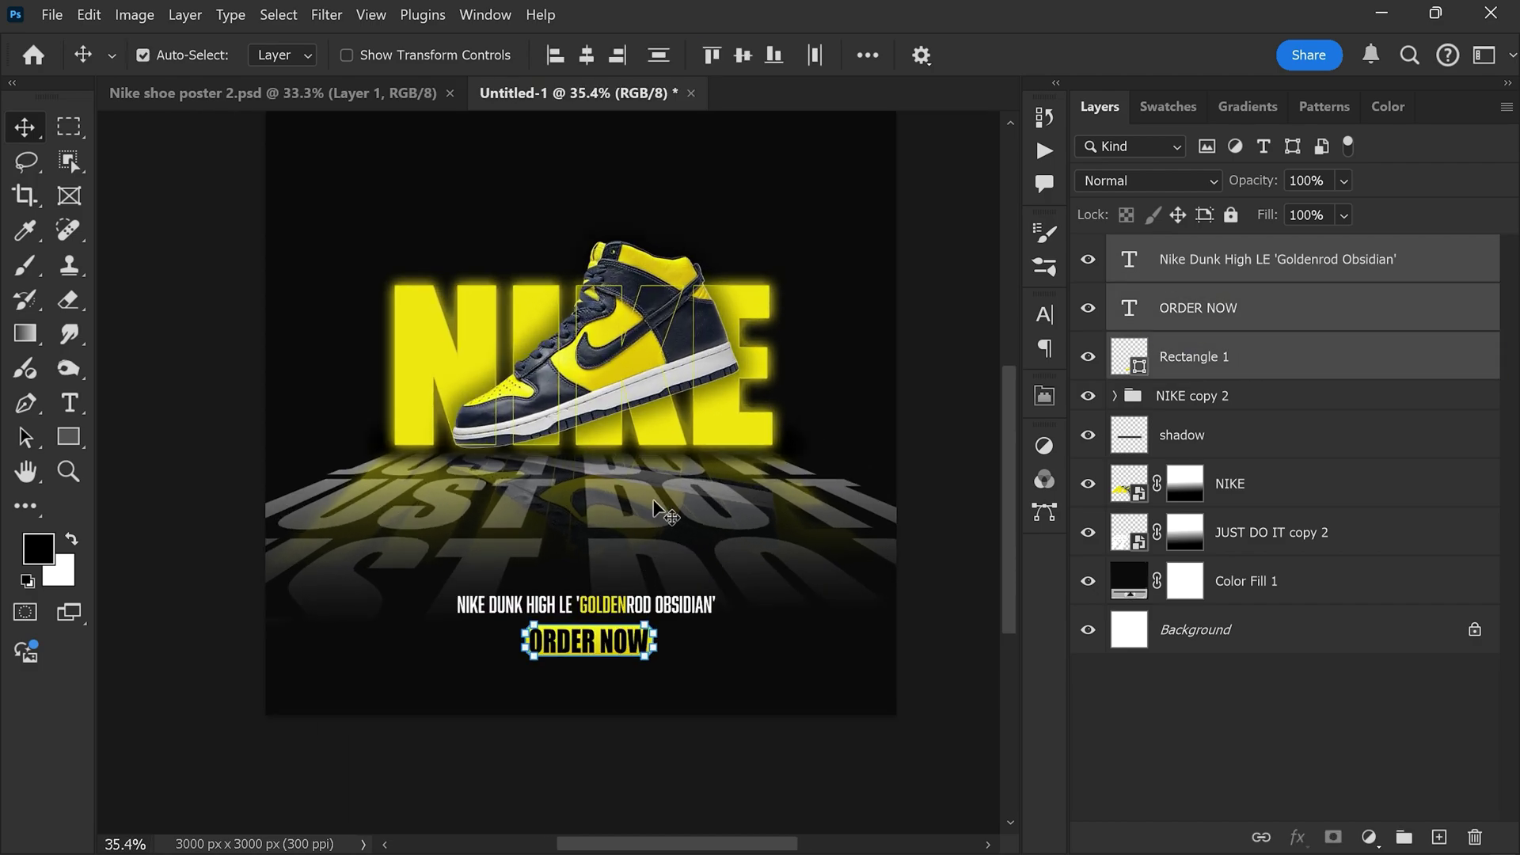
{"action": "left_click", "coordinate": [954, 317]}
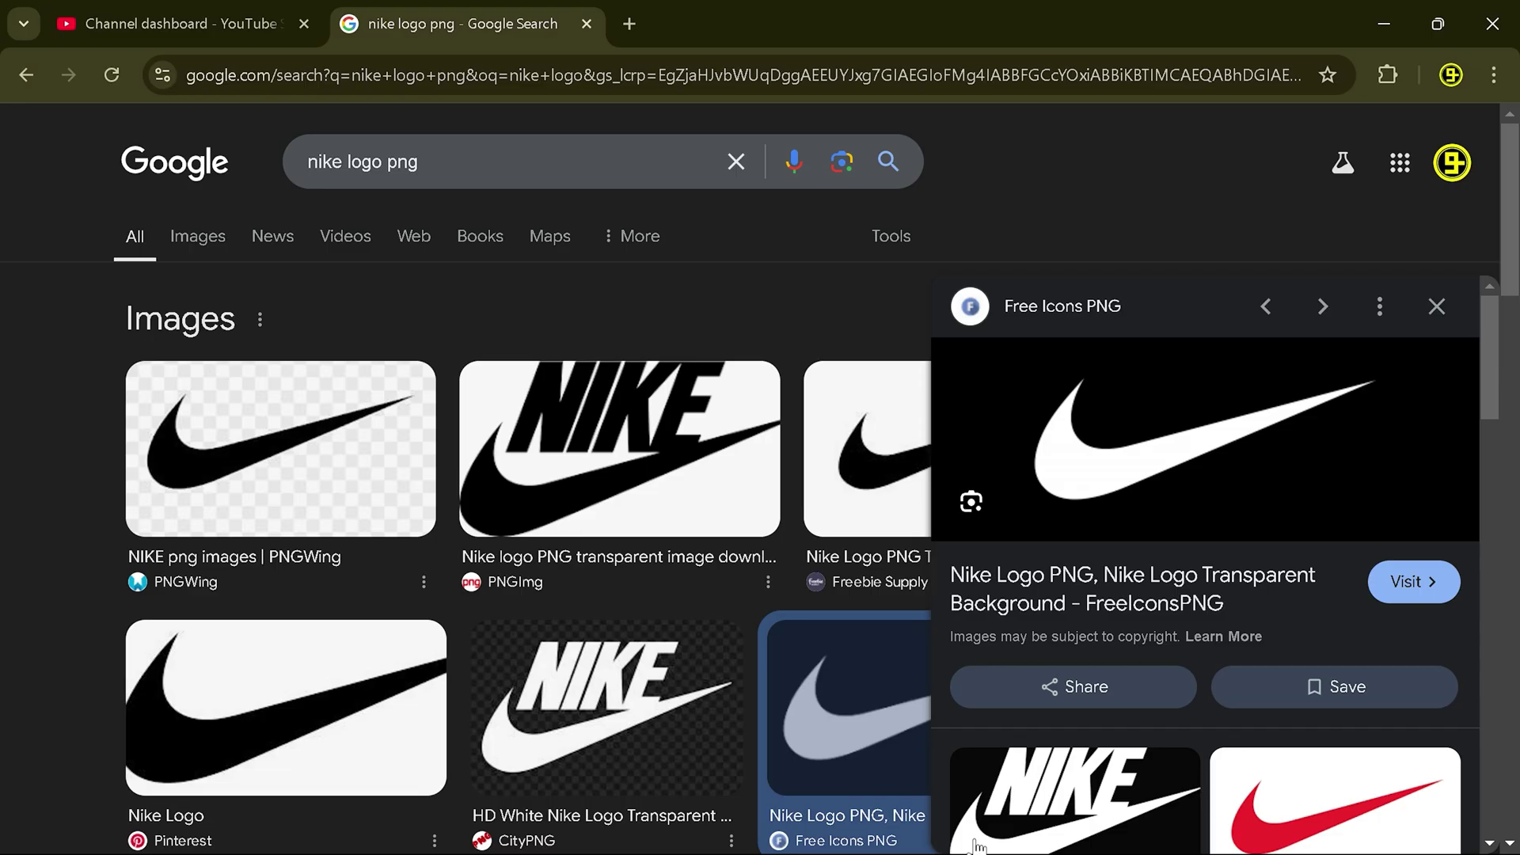
Step: Paste the copied Nike logo and move it toward the top-left corner
{"action": "key", "text": "ctrl+v"}
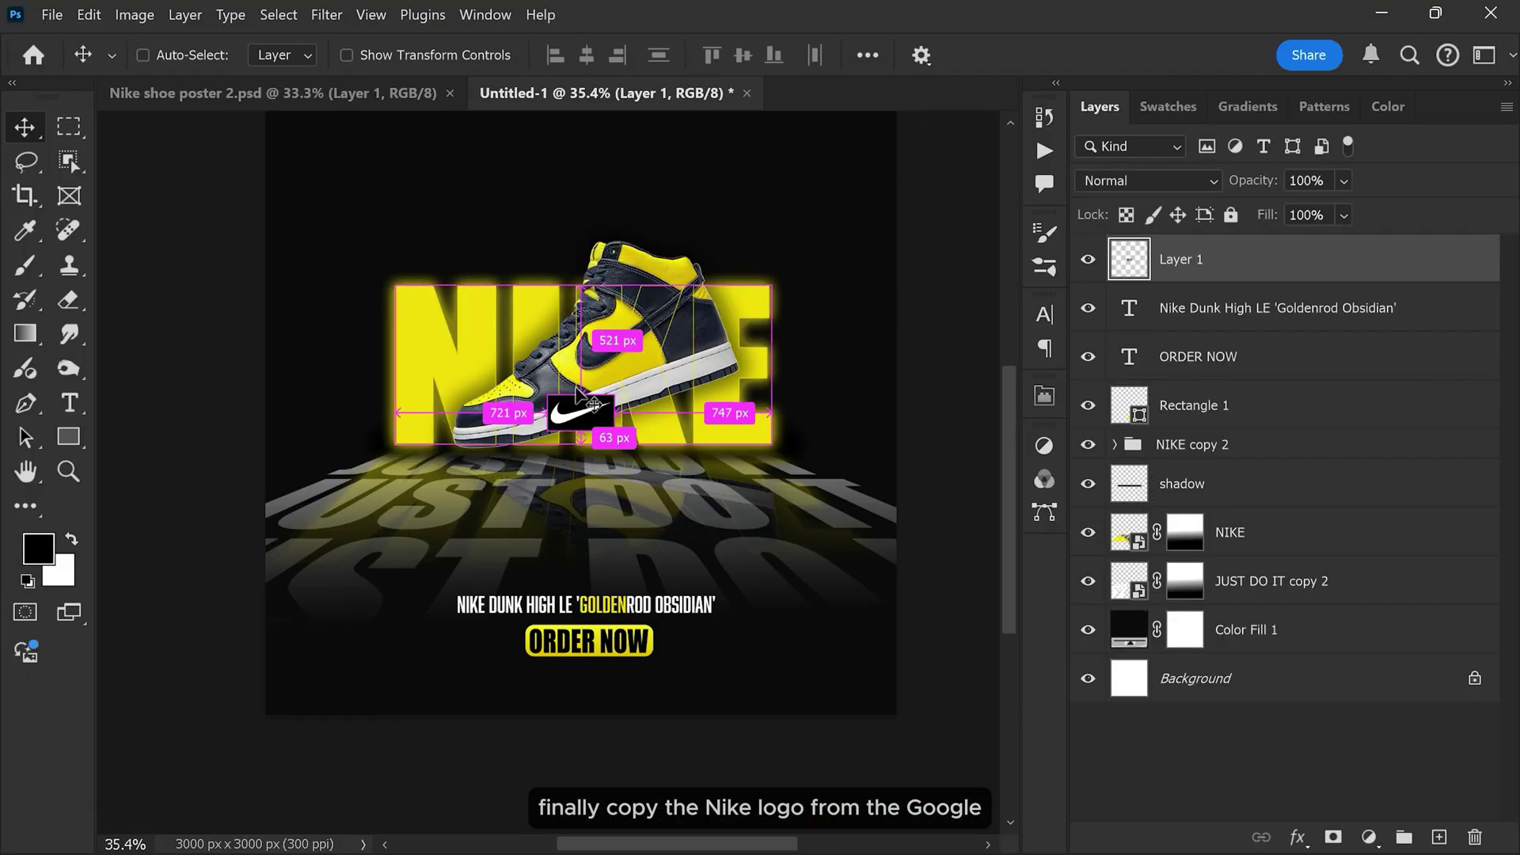
{"action": "key", "text": "ctrl+t"}
{"action": "left_click_drag", "start_coordinate": [590, 404], "coordinate": [331, 176]}
{"action": "key", "text": "Return"}
Step: Remove the swoosh's black background with the Magic Wand and place it top-left
{"action": "key", "text": "w"}
{"action": "key", "text": "shift+w"}
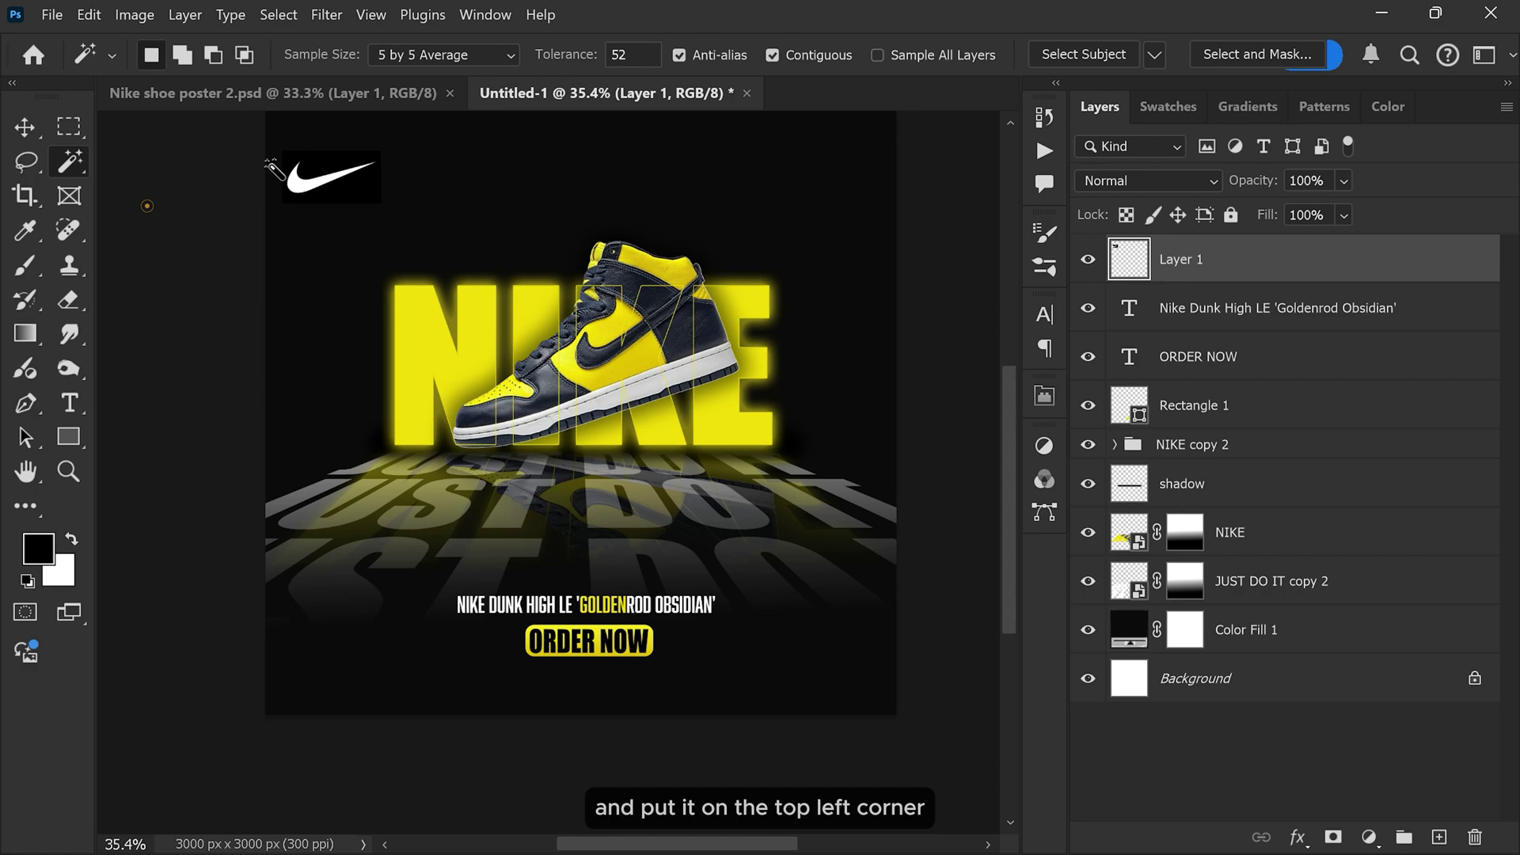
{"action": "left_click", "coordinate": [339, 238]}
{"action": "key", "text": "v"}
{"action": "left_click_drag", "start_coordinate": [320, 186], "coordinate": [289, 198]}
{"action": "scroll", "coordinate": [554, 258], "scroll_direction": "up", "scroll_amount": 1}
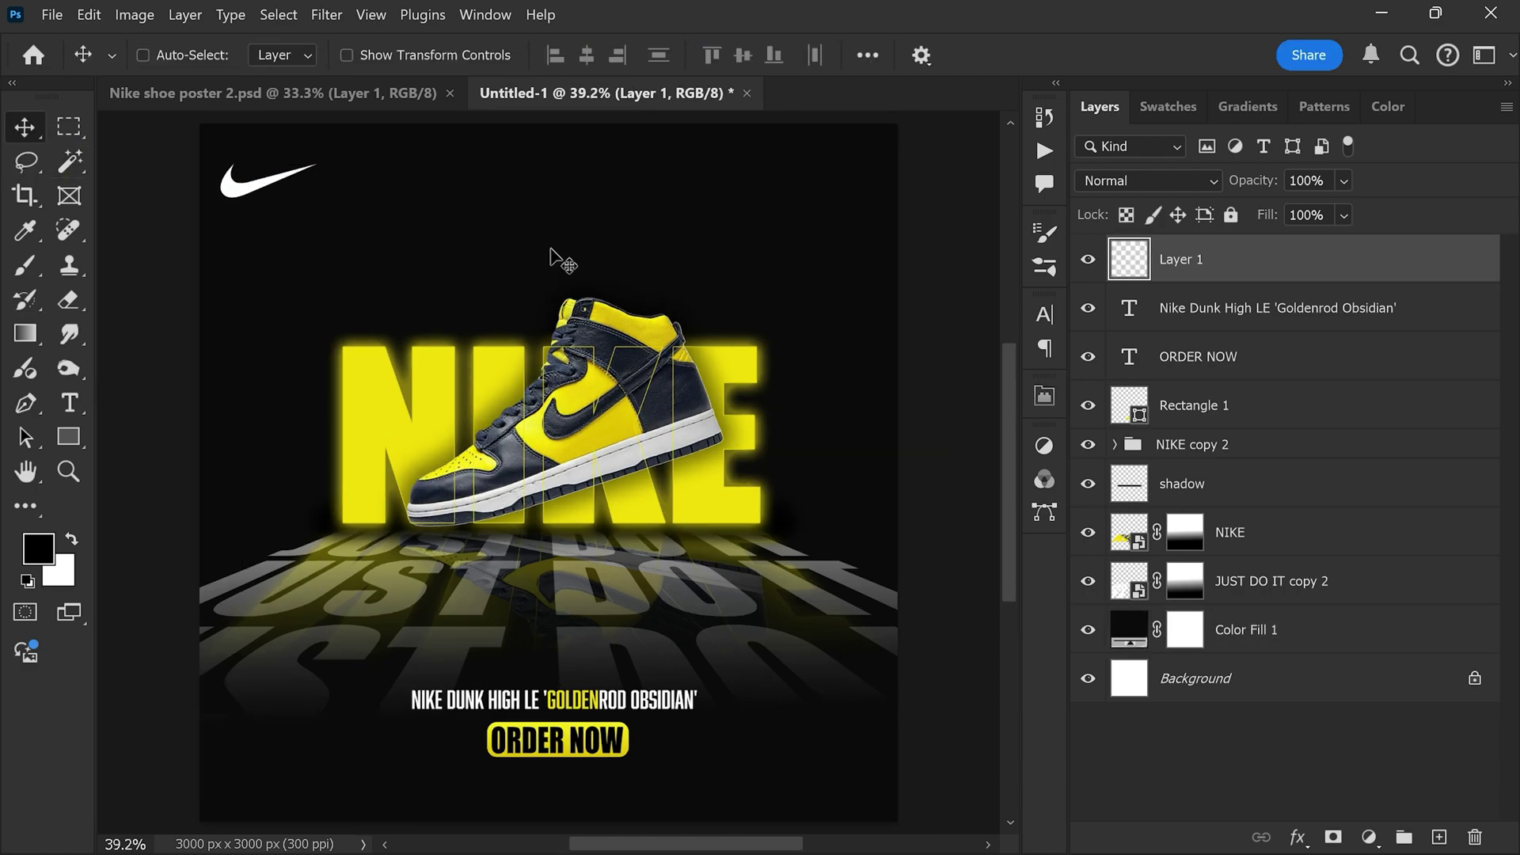